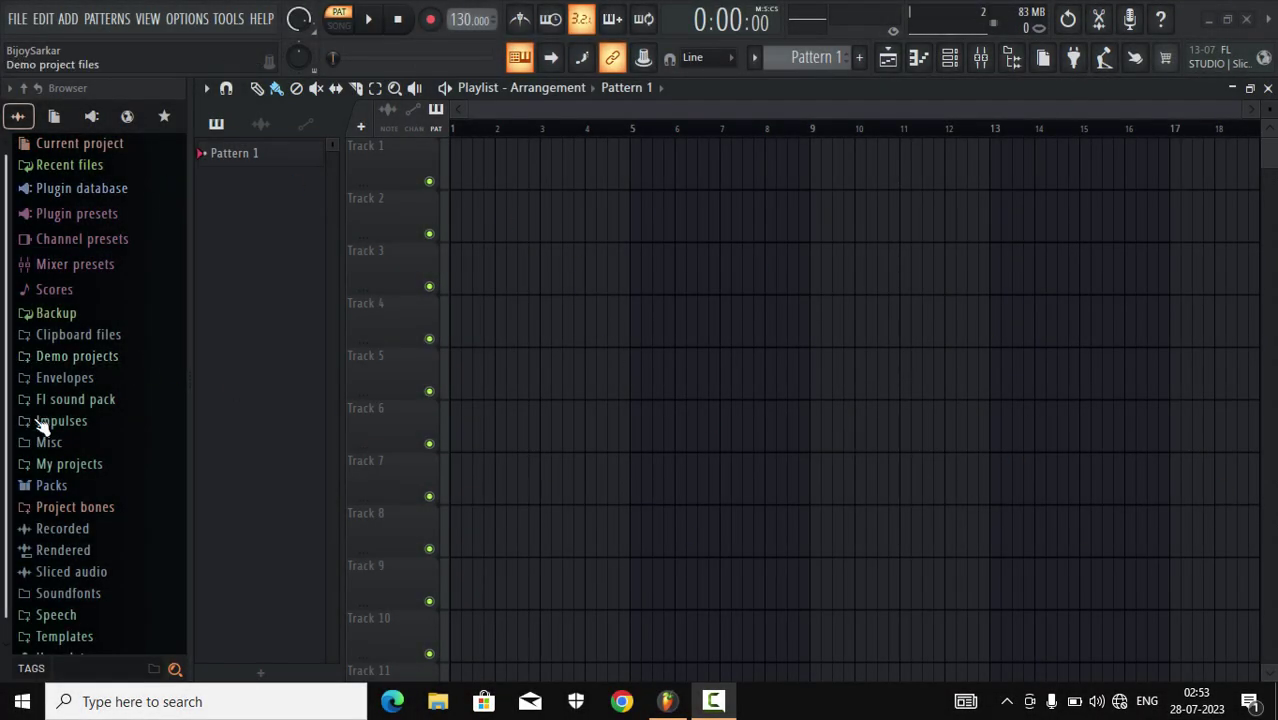
# - Show the channel rack near the middle of the playlist and start a new empty project
pyautogui.click(951, 58)
pyautogui.moveTo(977, 288); pyautogui.dragTo(862, 281)
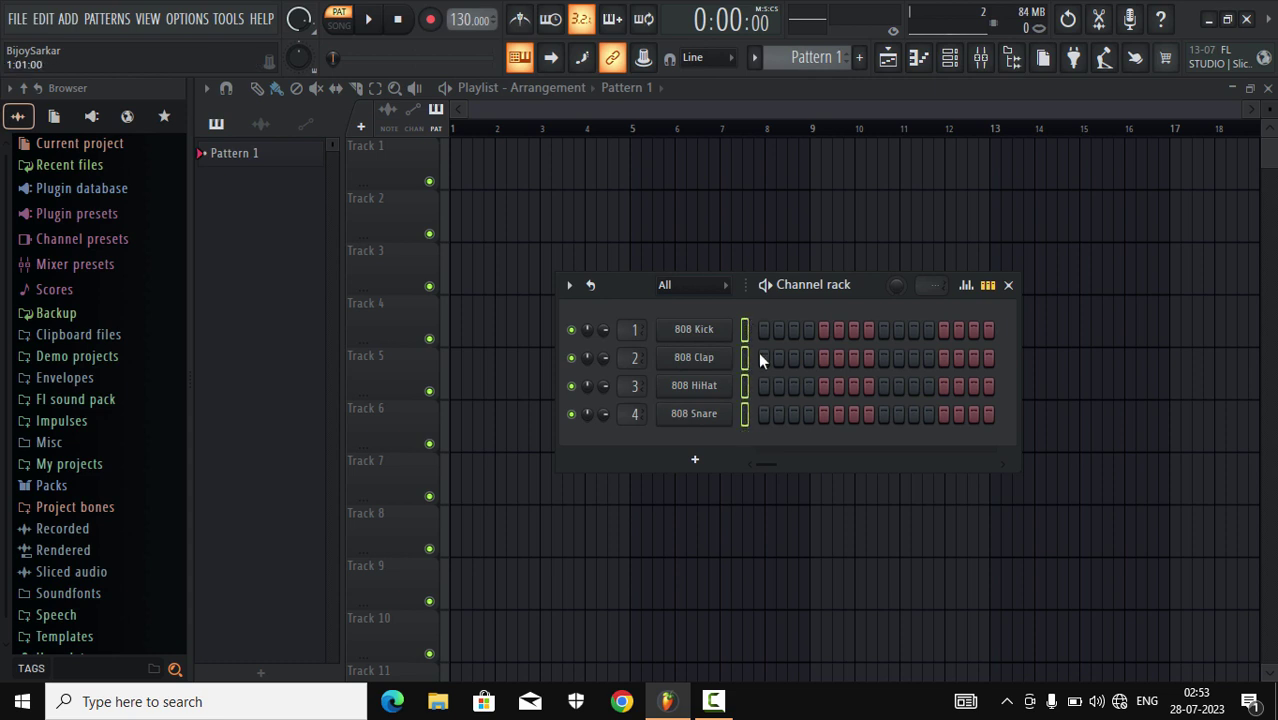
pyautogui.hotkey('ctrl', 'n')
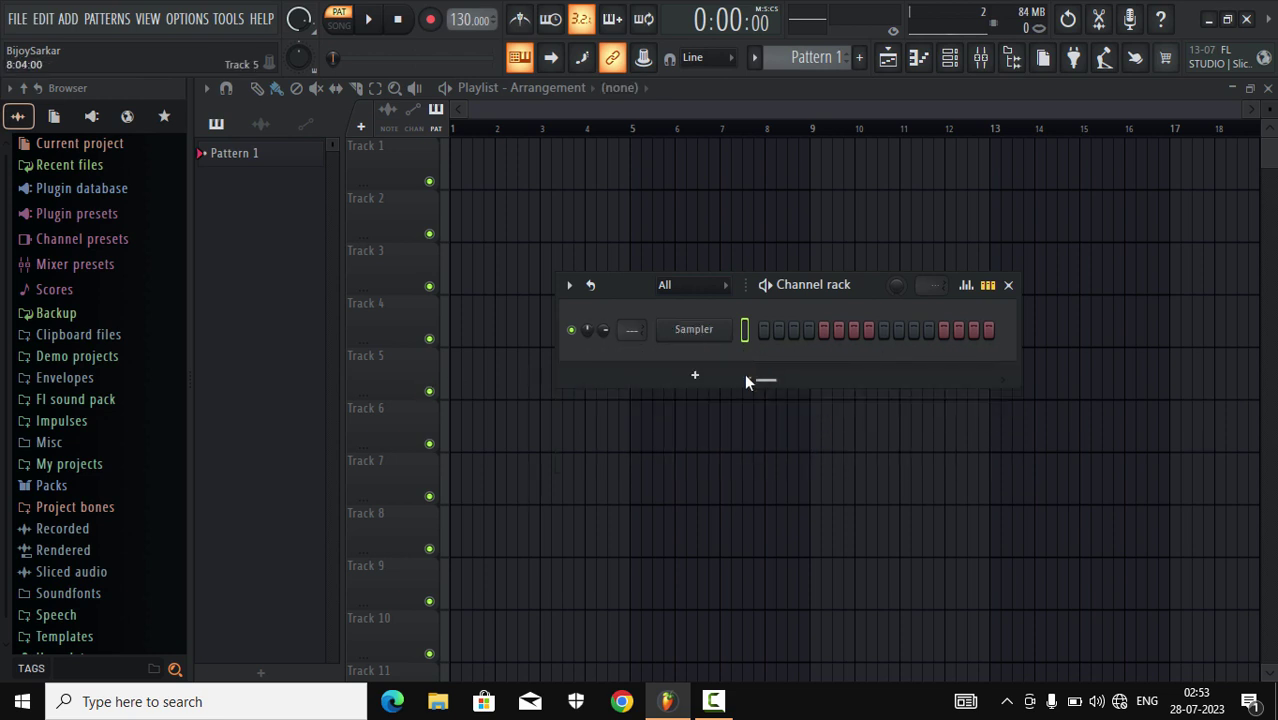
# - Insert an FL Keys instrument channel and arrange its window and the channel rack so they do not overlap
pyautogui.rightClick(708, 333)
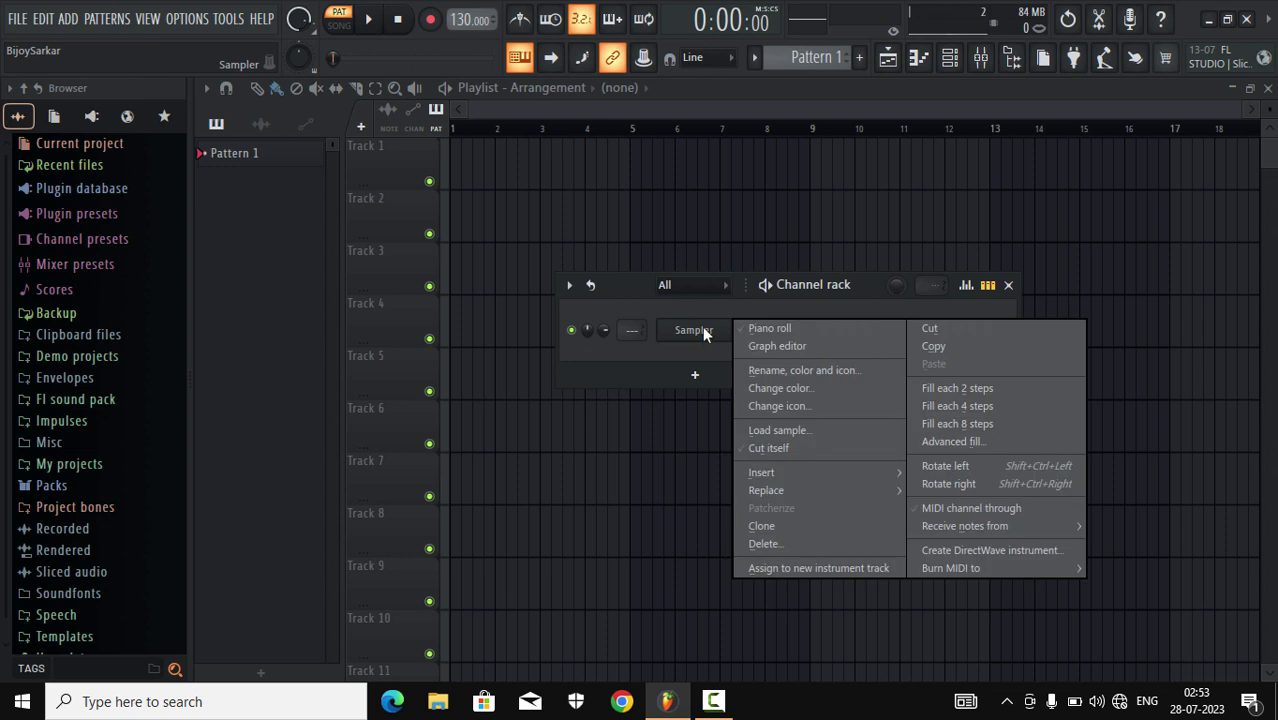
pyautogui.moveTo(782, 471)
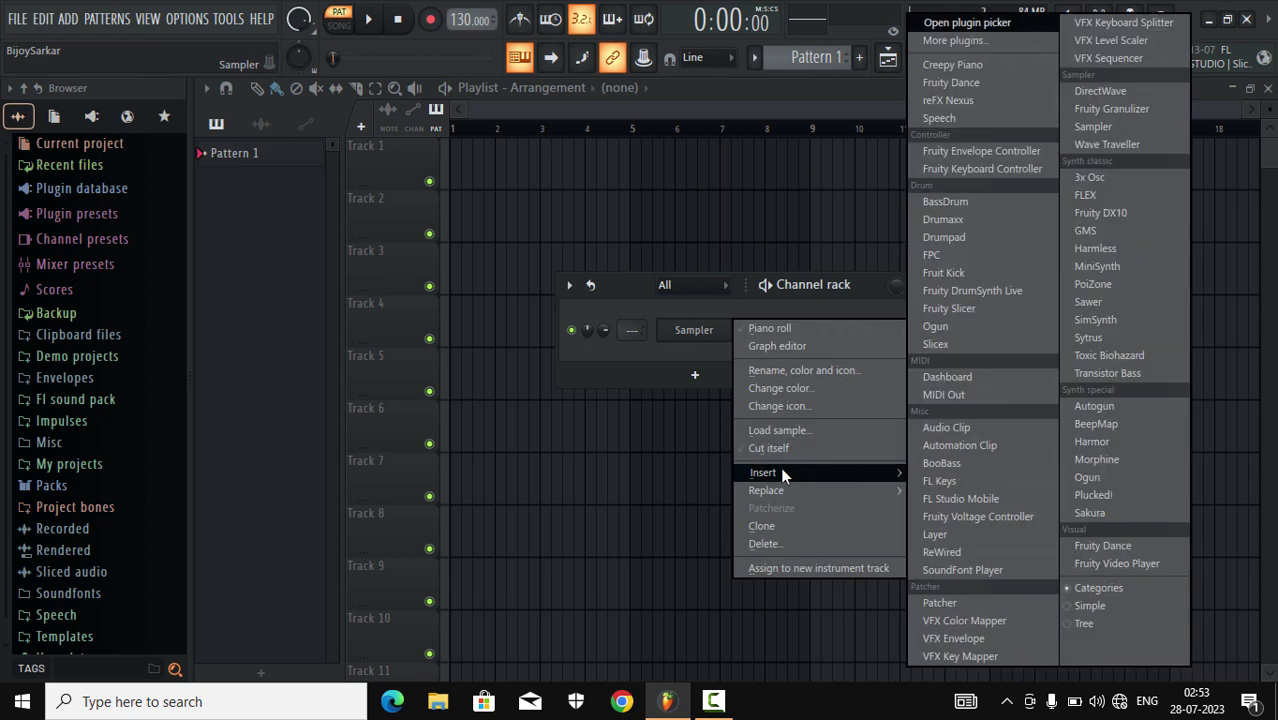
pyautogui.click(957, 485)
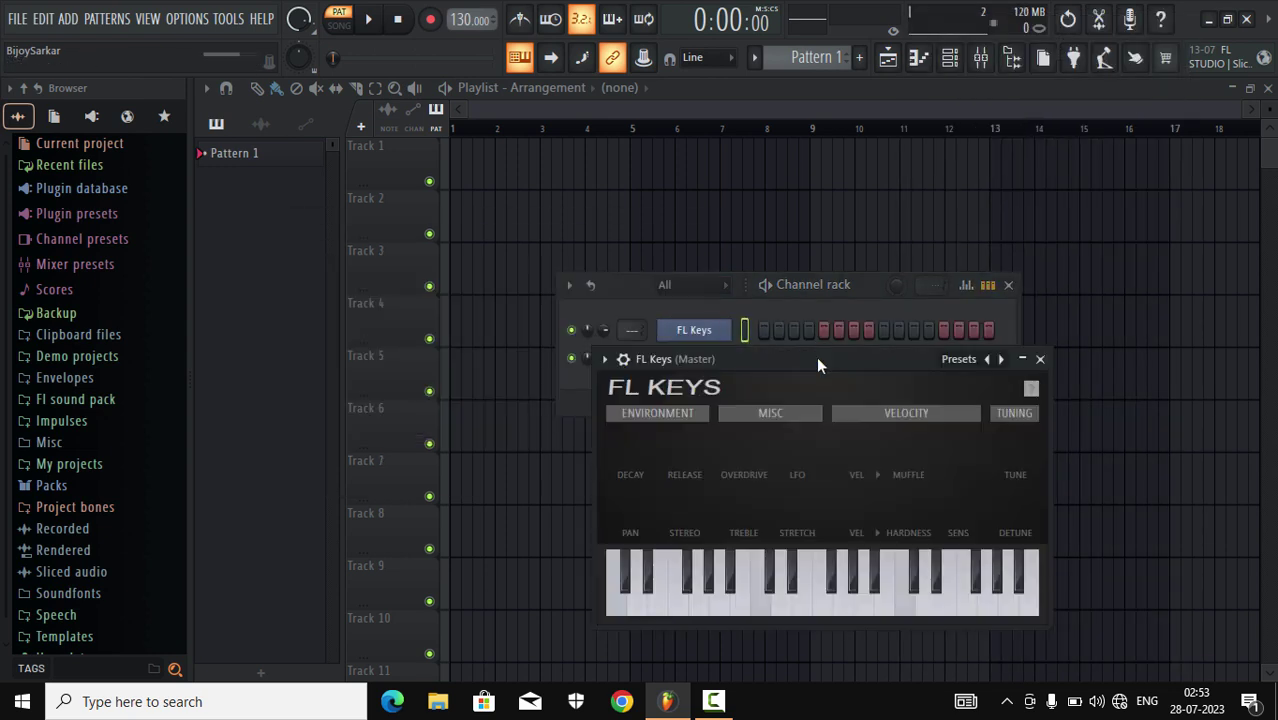
pyautogui.moveTo(816, 357); pyautogui.dragTo(615, 324)
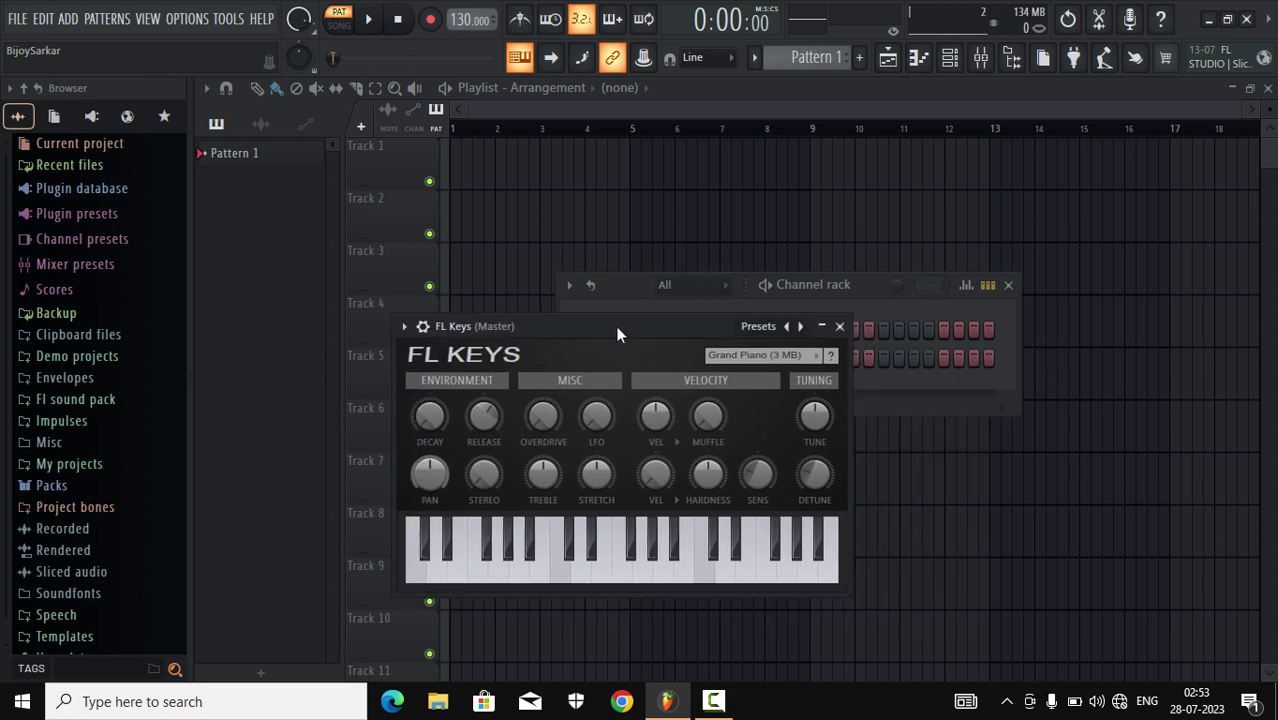
pyautogui.moveTo(873, 282); pyautogui.dragTo(958, 166)
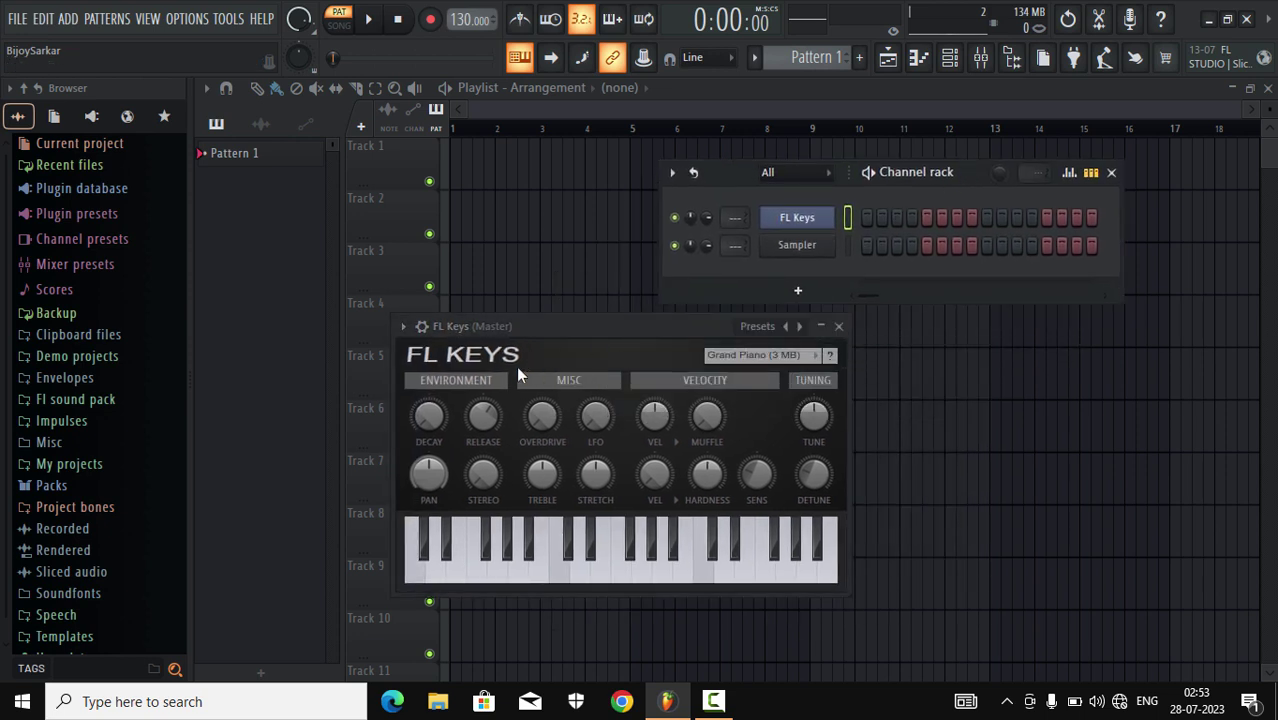
pyautogui.moveTo(597, 332); pyautogui.dragTo(576, 324)
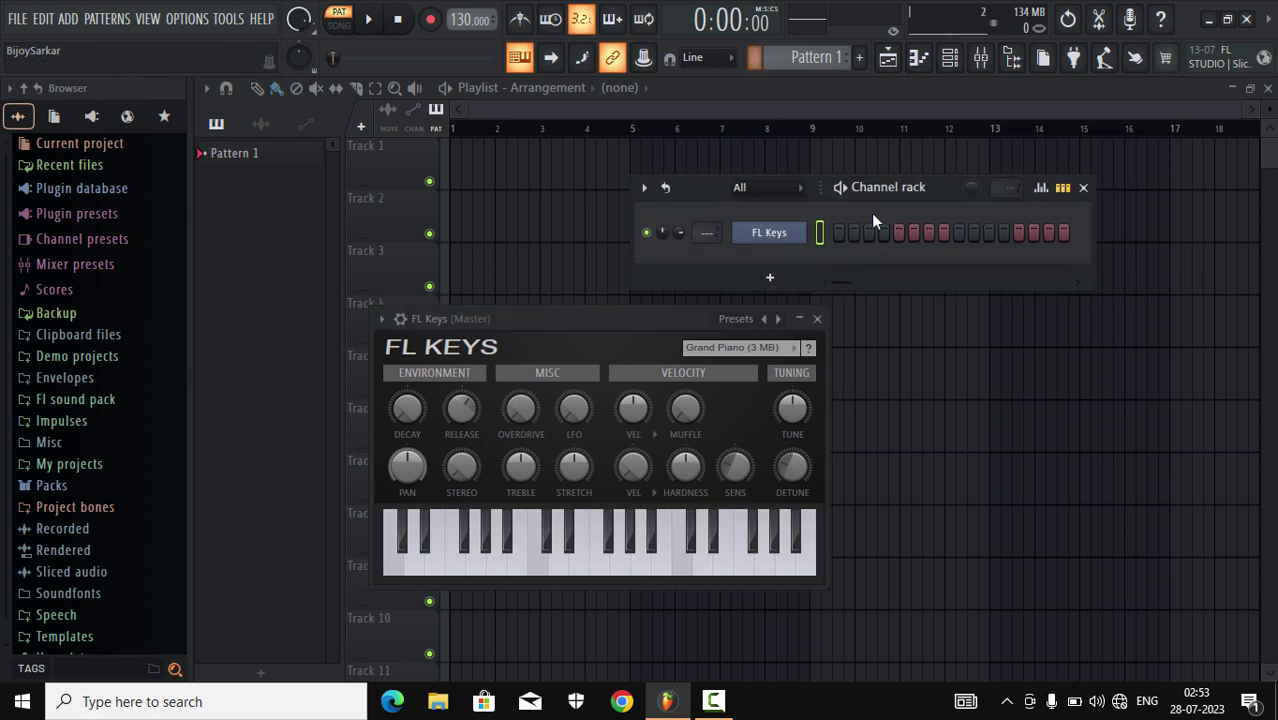
# - Open the piano roll of the FL Keys channel
pyautogui.rightClick(773, 233)
pyautogui.click(829, 231)
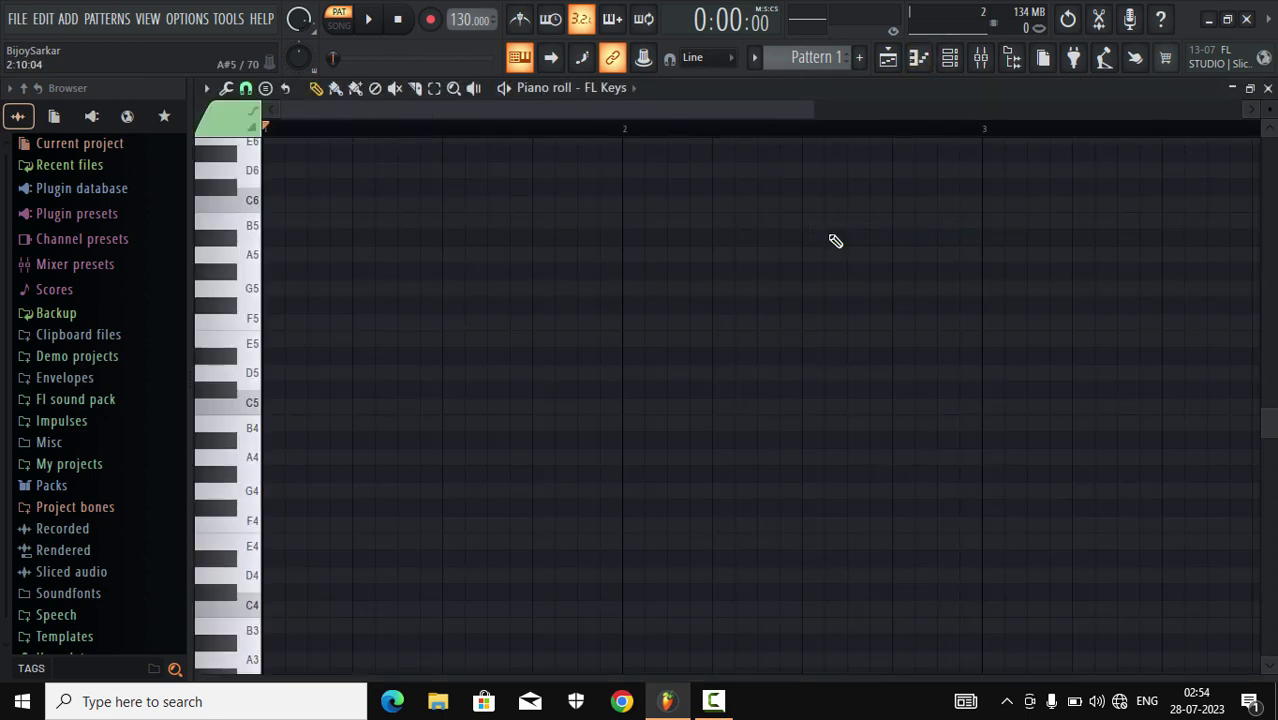
# - Audition notes on the FL Keys piano with the typing keyboard to work out a melody
pyautogui.press('g')
pyautogui.press('h')
pyautogui.press('g')
pyautogui.press('d')
pyautogui.press('g')
pyautogui.press('j')
pyautogui.press('j')
pyautogui.press('h')
pyautogui.press('c')
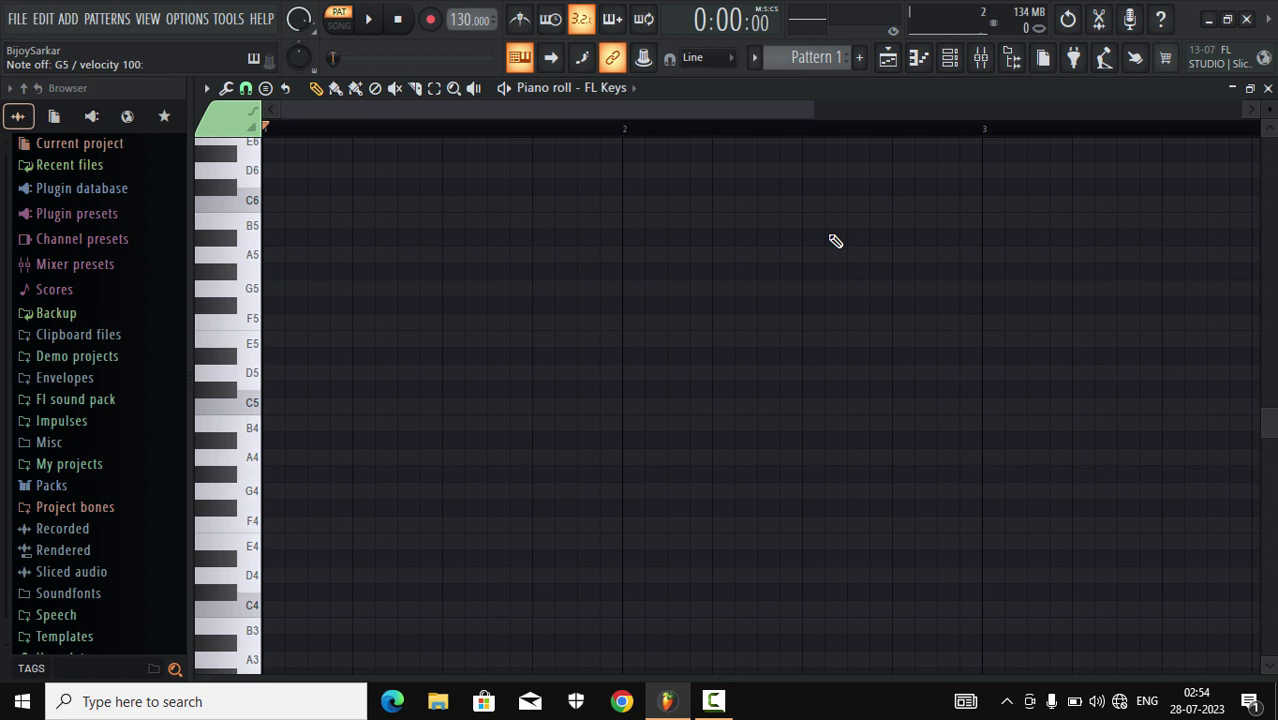
pyautogui.scroll(-2, 919, 134)
pyautogui.press('n')
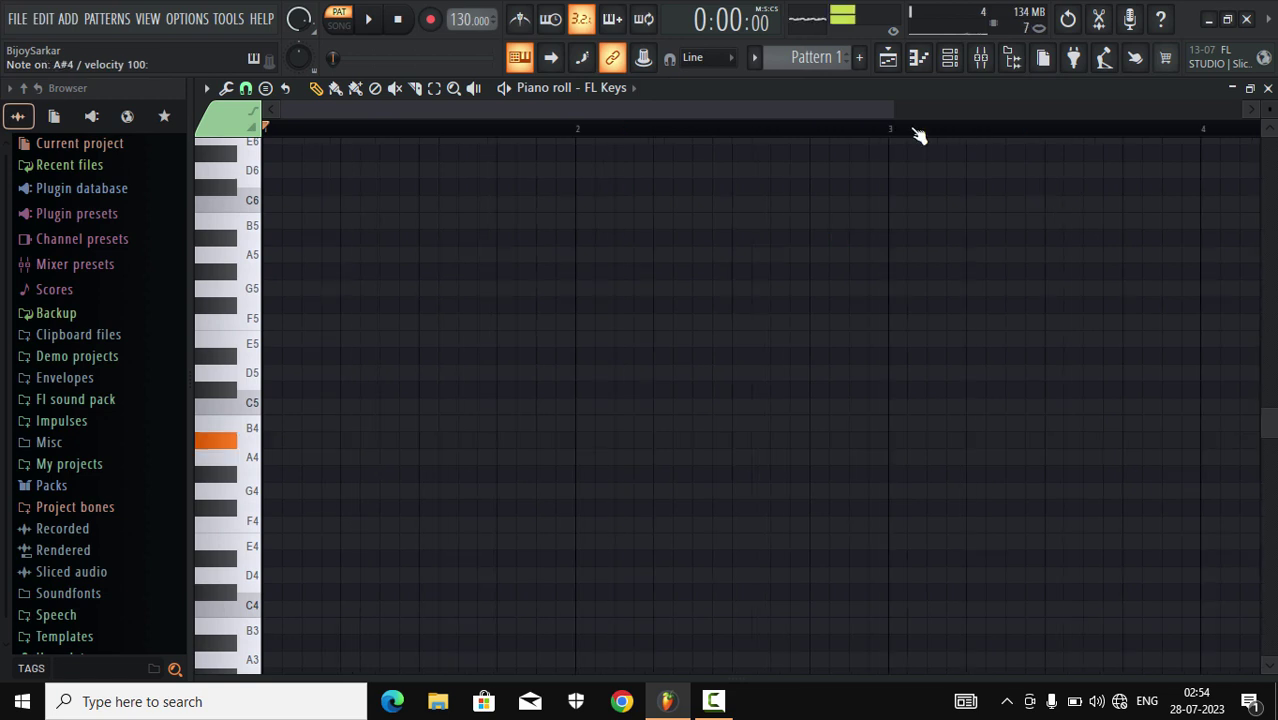
pyautogui.press('n')
pyautogui.press('n')
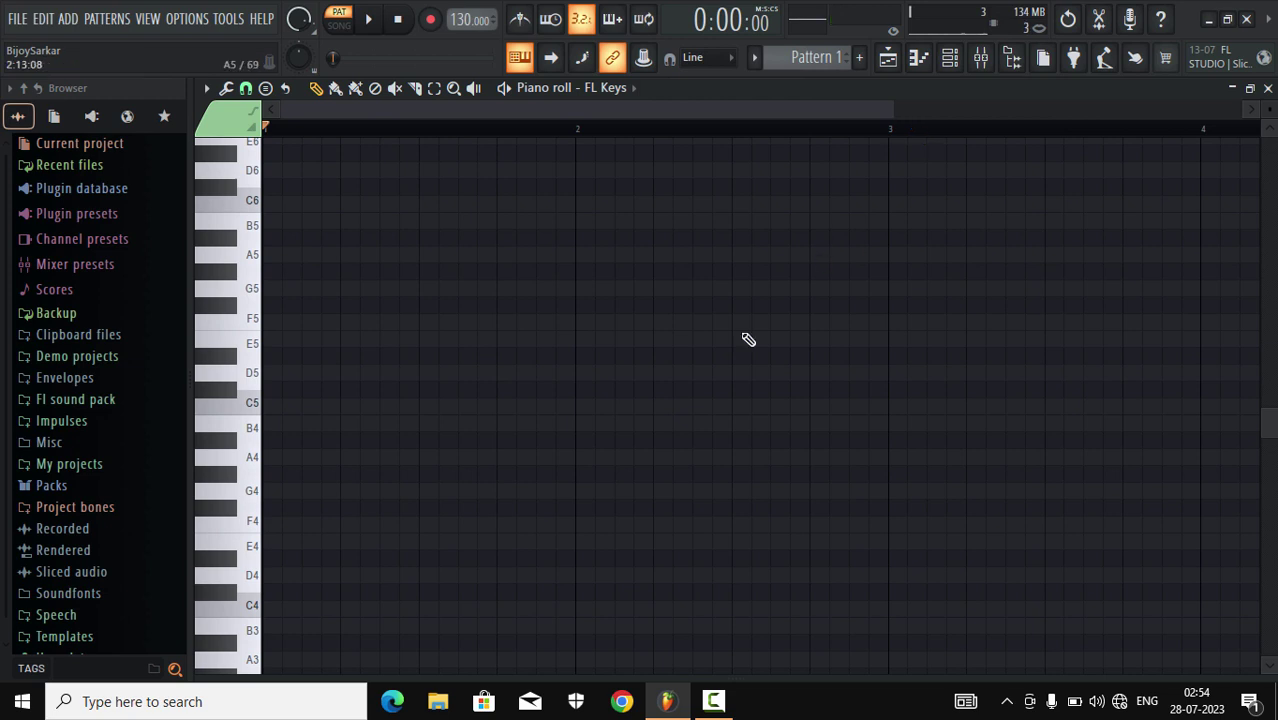
# - Enter one-beat notes A4, A#4 and A4 from the start of bar 1, plus A4 on beats 1 and 3 of bar 2
pyautogui.click(280, 457)
pyautogui.rightClick(300, 457)
pyautogui.click(275, 457)
pyautogui.moveTo(293, 457); pyautogui.dragTo(436, 457)
pyautogui.click(416, 457)
pyautogui.click(369, 19)
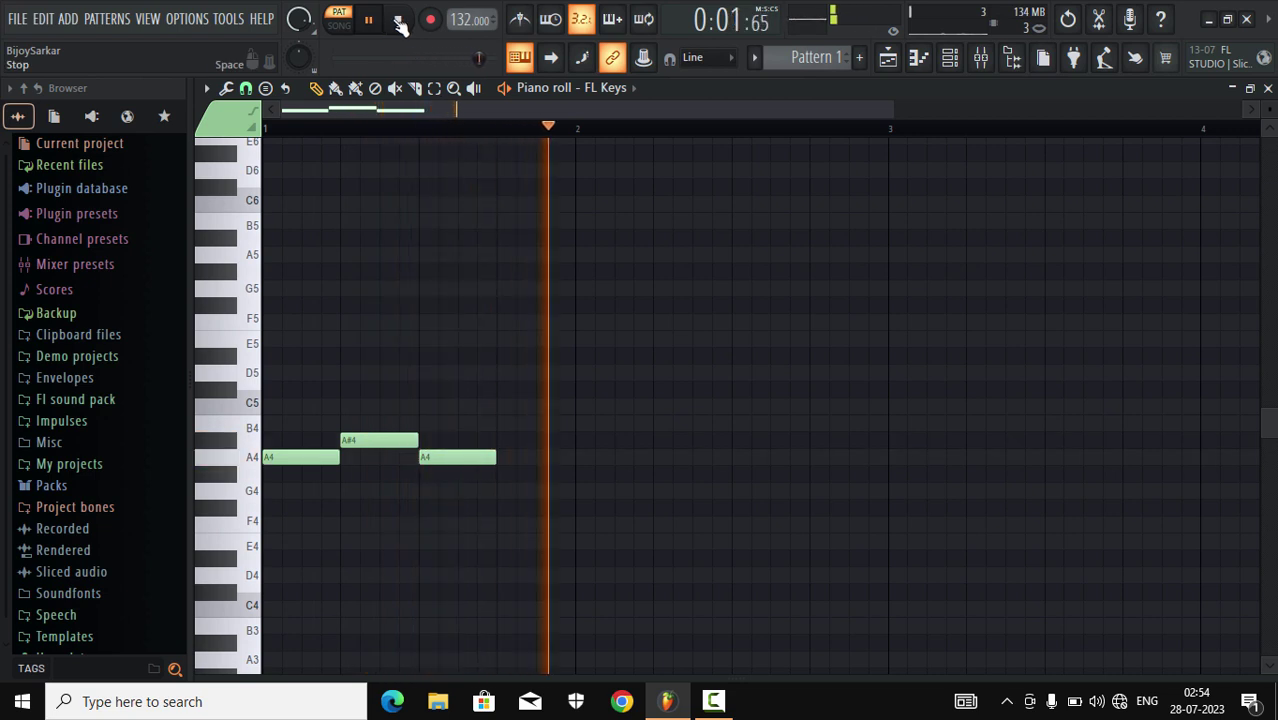
pyautogui.click(589, 460)
pyautogui.click(735, 458)
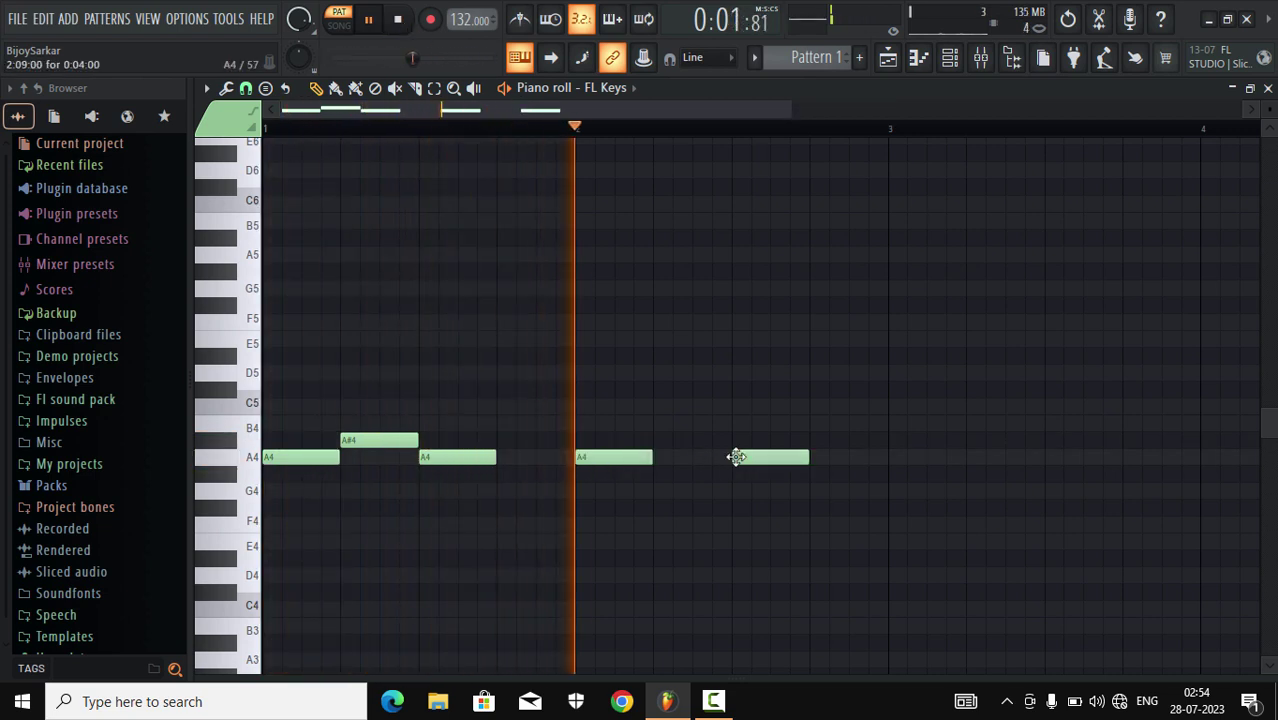
# - Duplicate the whole two-bar note phrase so that the copy starts at bar 3
pyautogui.moveTo(785, 112); pyautogui.dragTo(1121, 100)
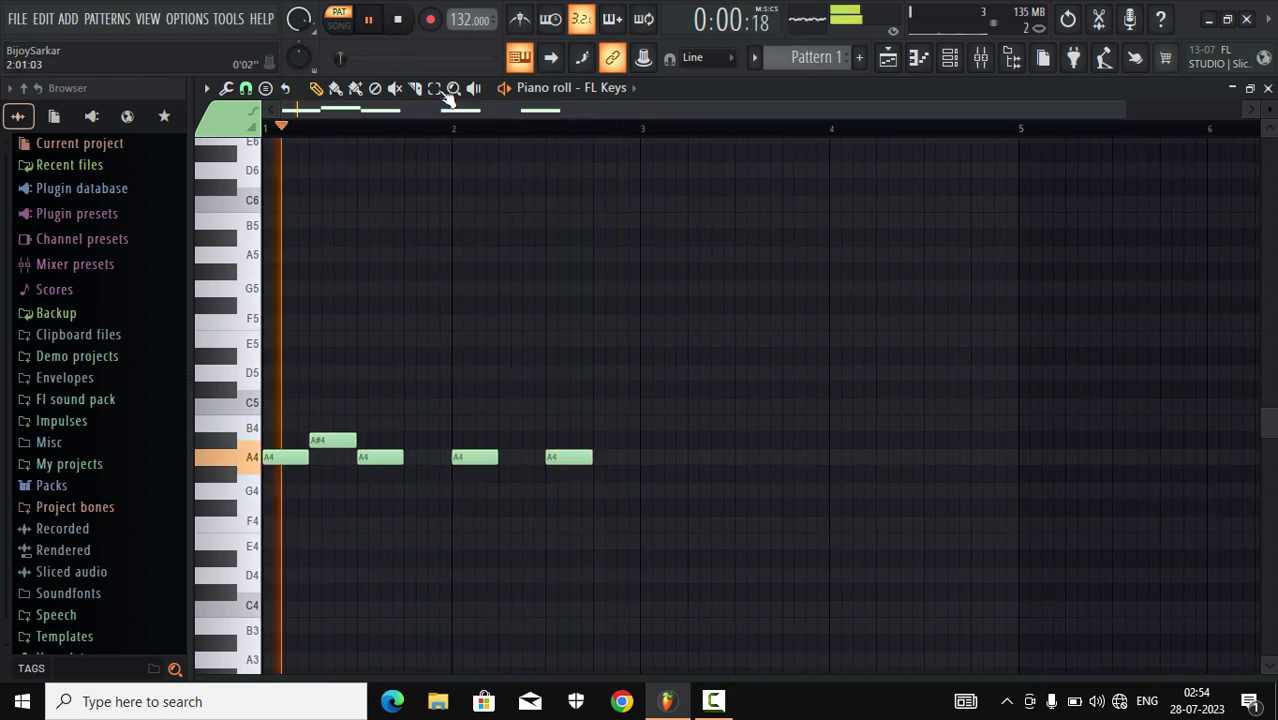
pyautogui.hotkey('ctrl', 'a')
pyautogui.click(368, 19)
pyautogui.click(44, 19)
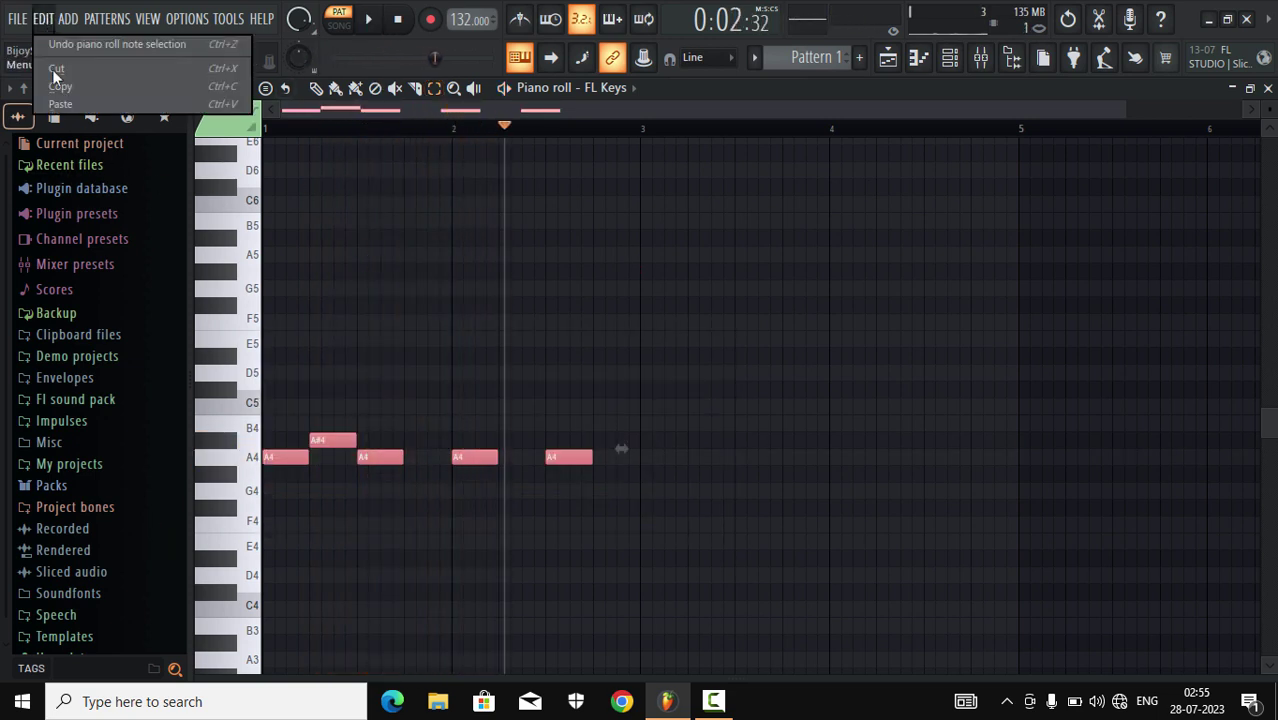
pyautogui.click(70, 107)
pyautogui.moveTo(343, 440); pyautogui.dragTo(709, 443)
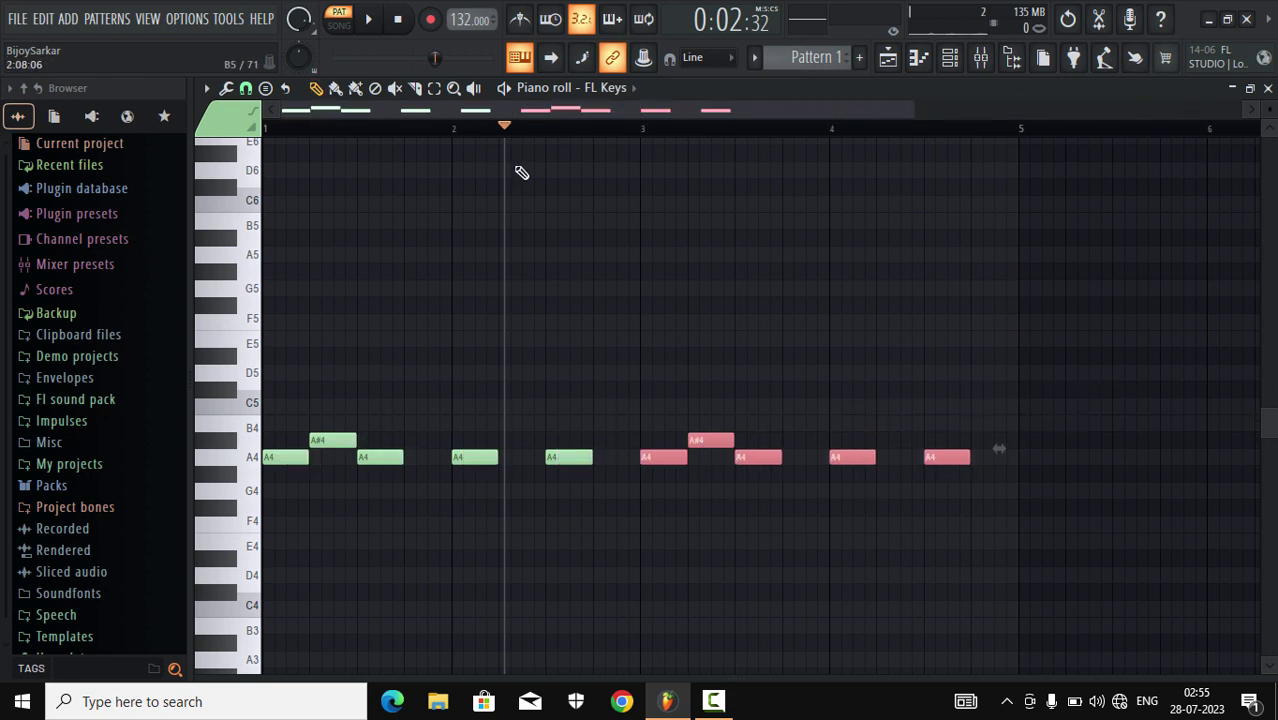
# - Play back the four-bar melody from the beginning with all notes deselected
pyautogui.click(397, 19)
pyautogui.click(368, 19)
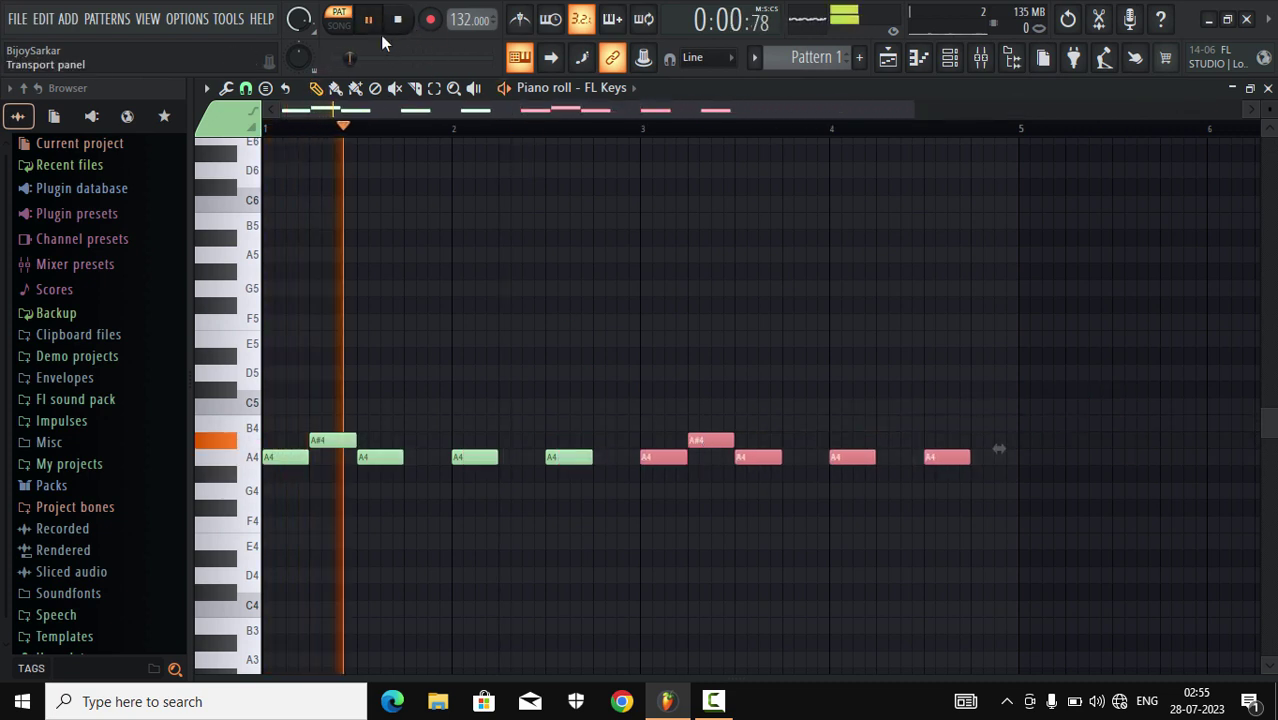
pyautogui.click(495, 203)
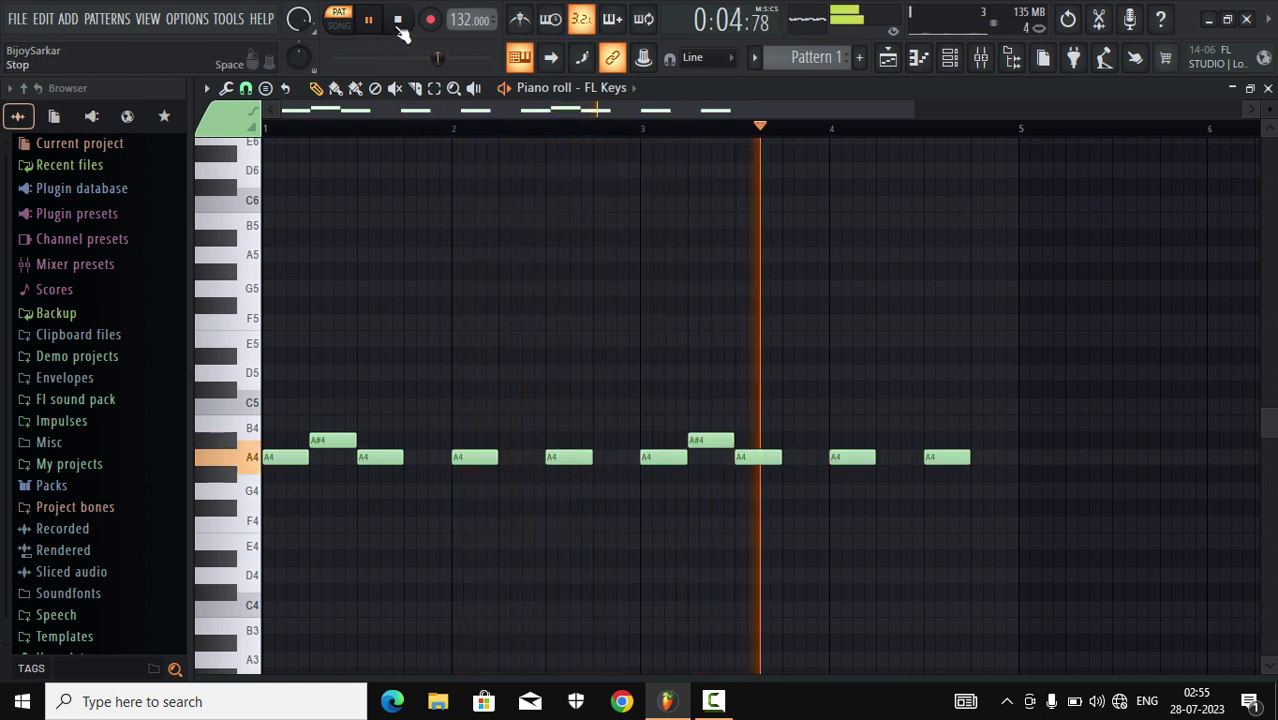
pyautogui.click(398, 21)
# - Add a half-beat chord of D5, F5 and A5 at the start of bar 1, above the melody
pyautogui.scroll(1, 549, 356)
pyautogui.scroll(3, 505, 377)
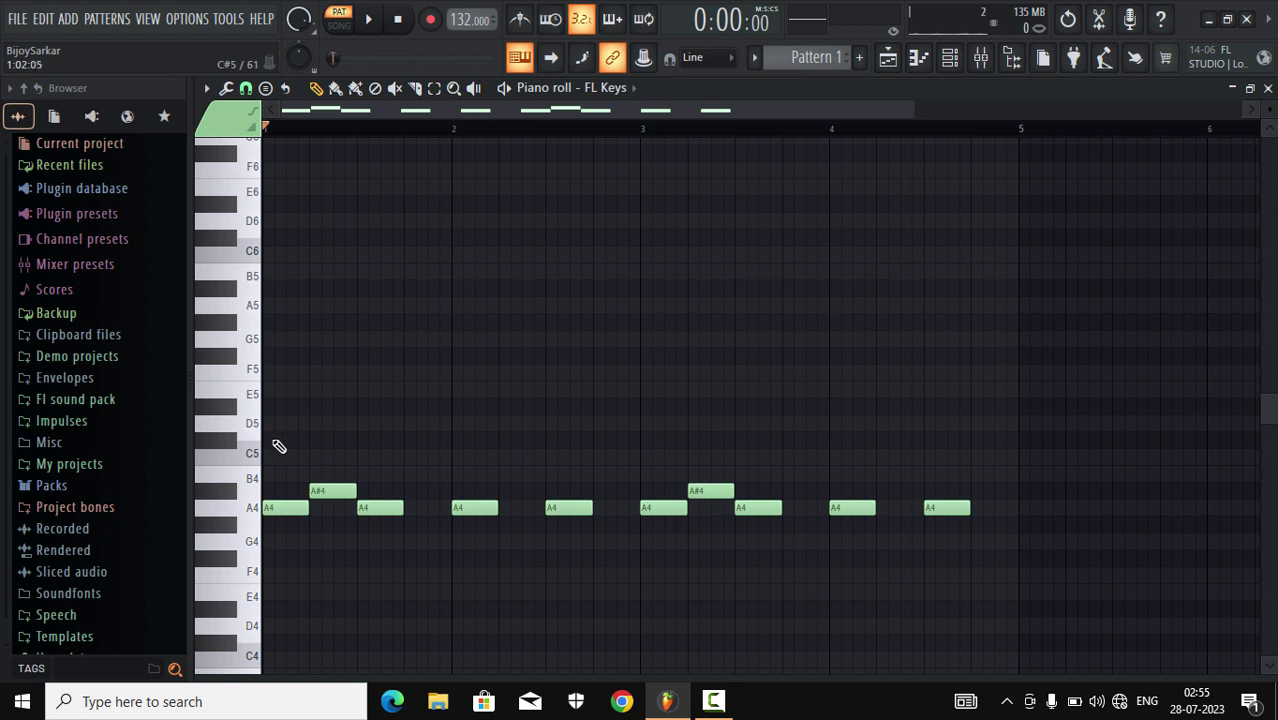
pyautogui.click(274, 427)
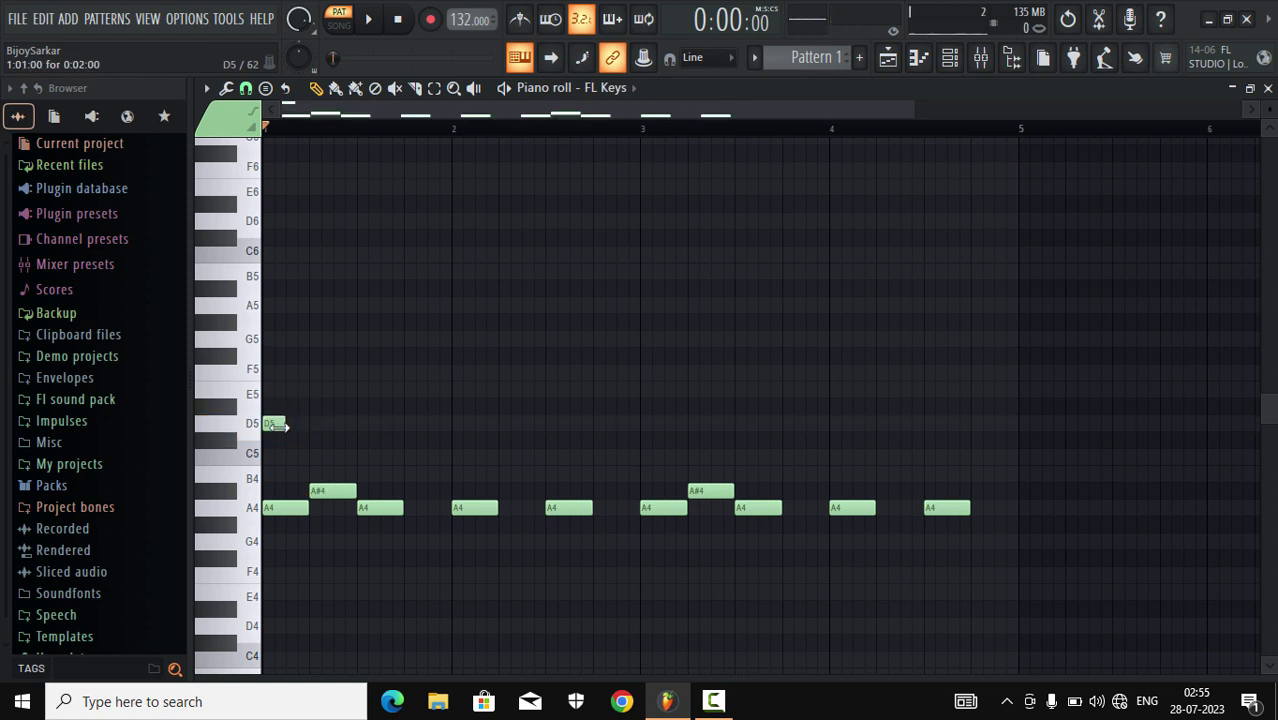
pyautogui.click(268, 374)
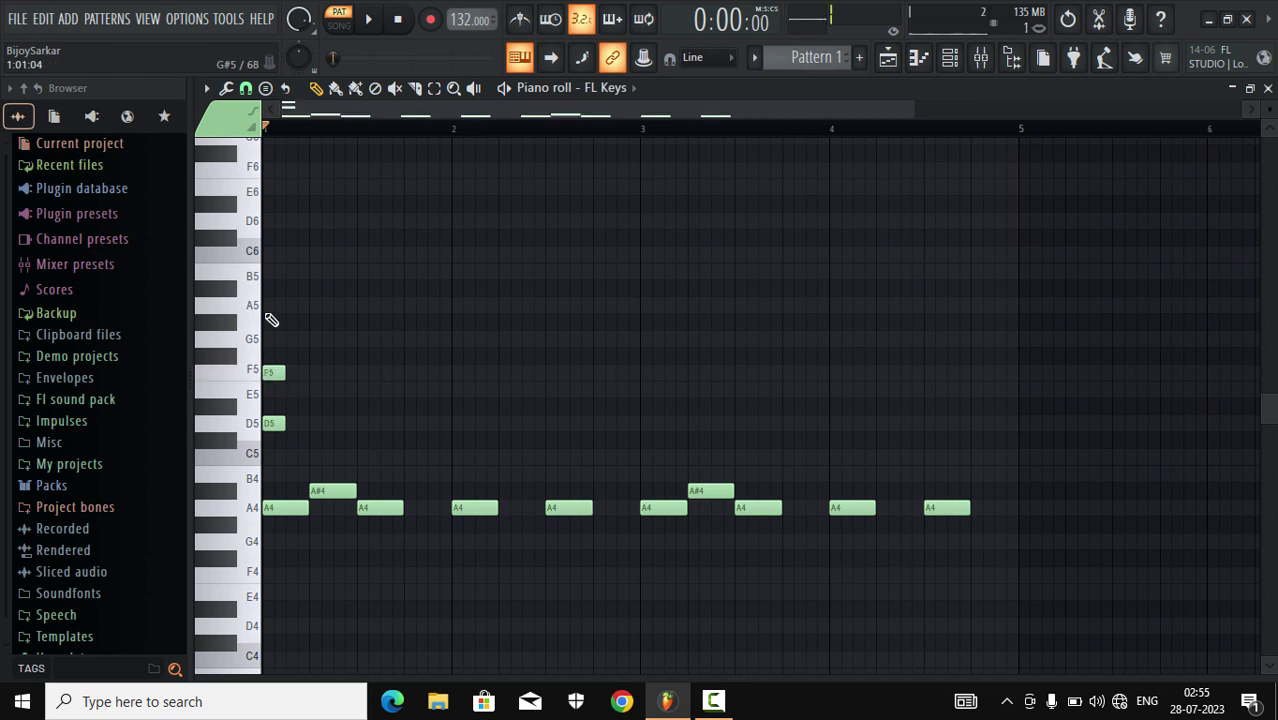
pyautogui.click(268, 311)
# - Add a half-beat D5, F5 and A5 chord on beat 3 of bar 1
pyautogui.moveTo(903, 110); pyautogui.dragTo(706, 110)
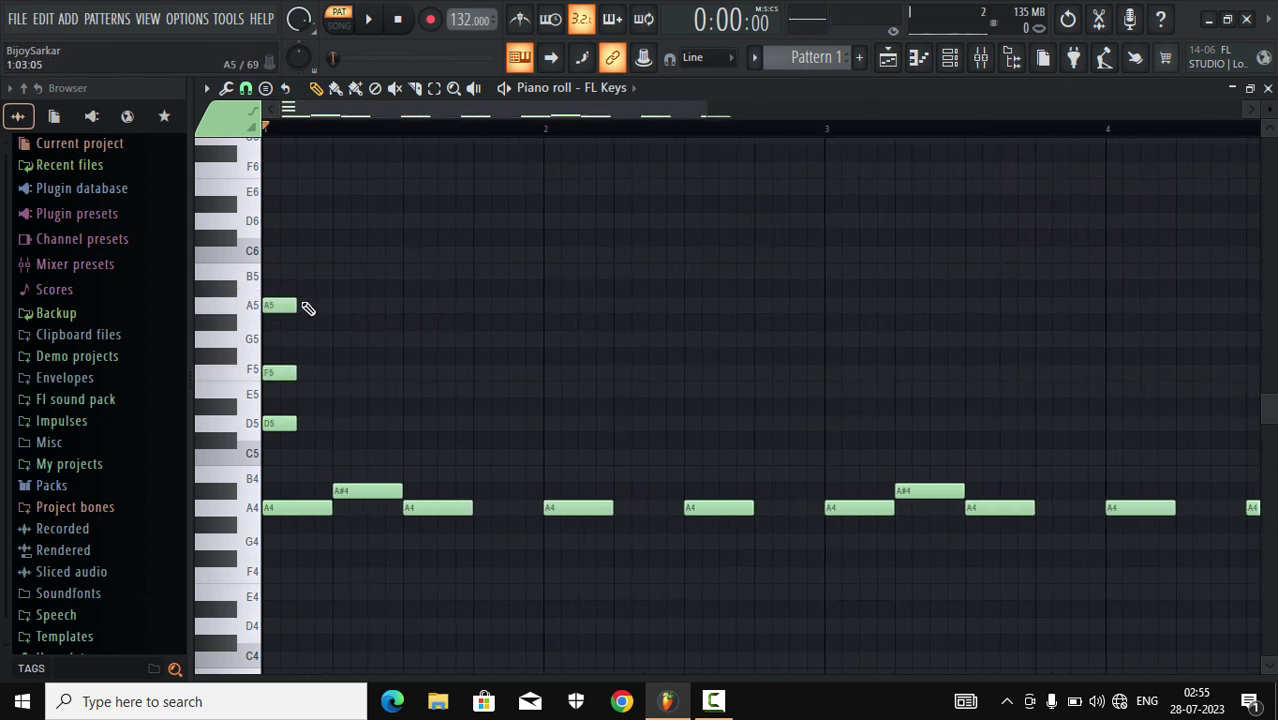
pyautogui.click(405, 305)
pyautogui.click(410, 394)
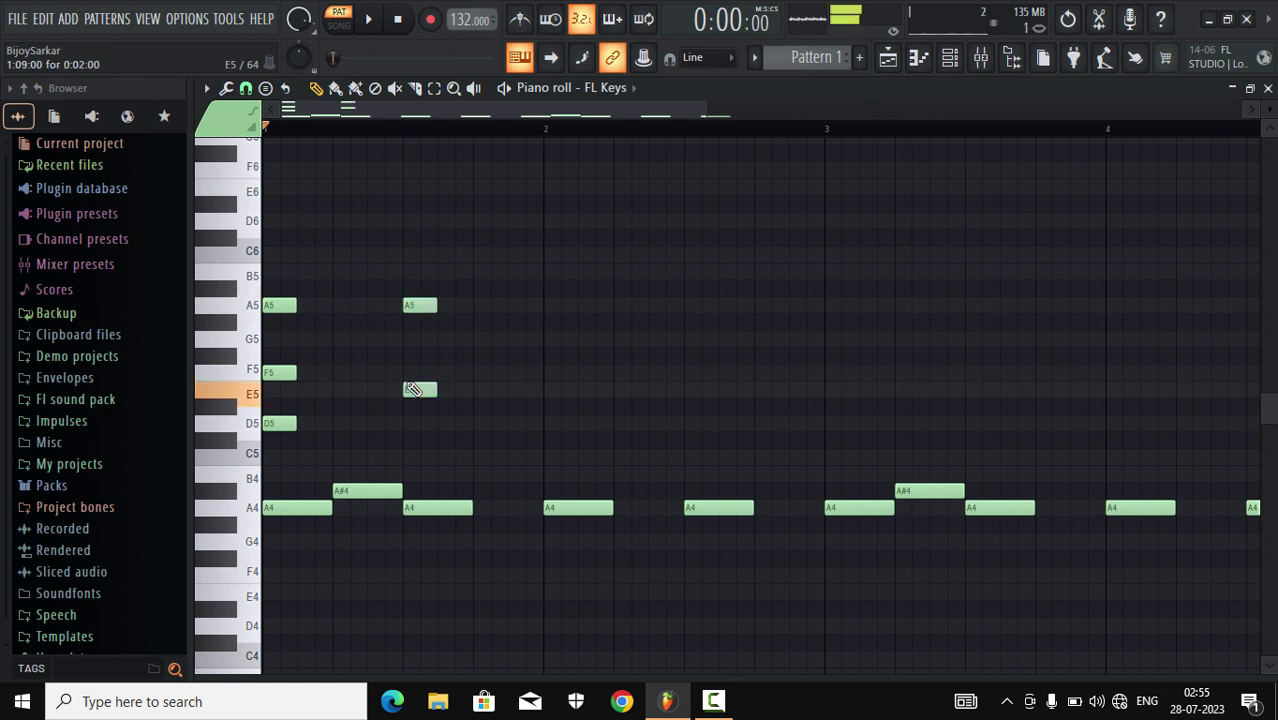
pyautogui.moveTo(416, 396); pyautogui.dragTo(413, 380)
pyautogui.click(414, 424)
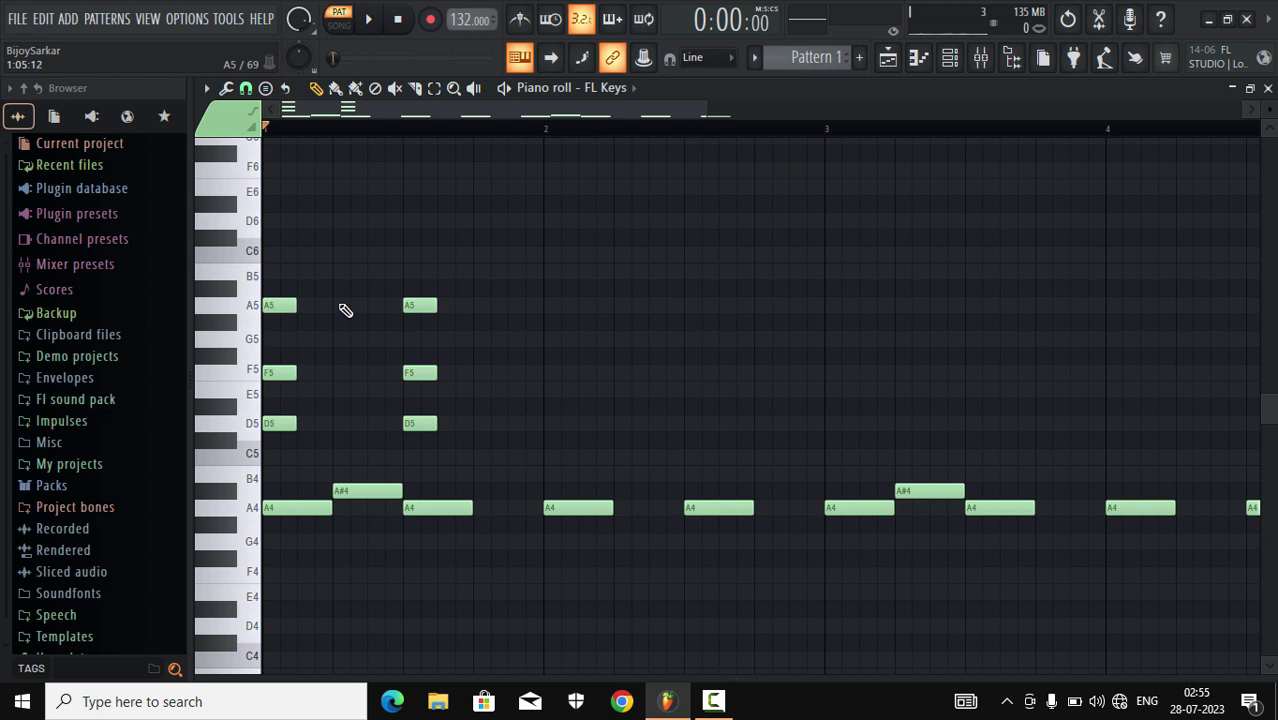
# - Add half-beat chords of A5, F5 and D5 on beats 1 and 3 of bar 2
pyautogui.click(550, 305)
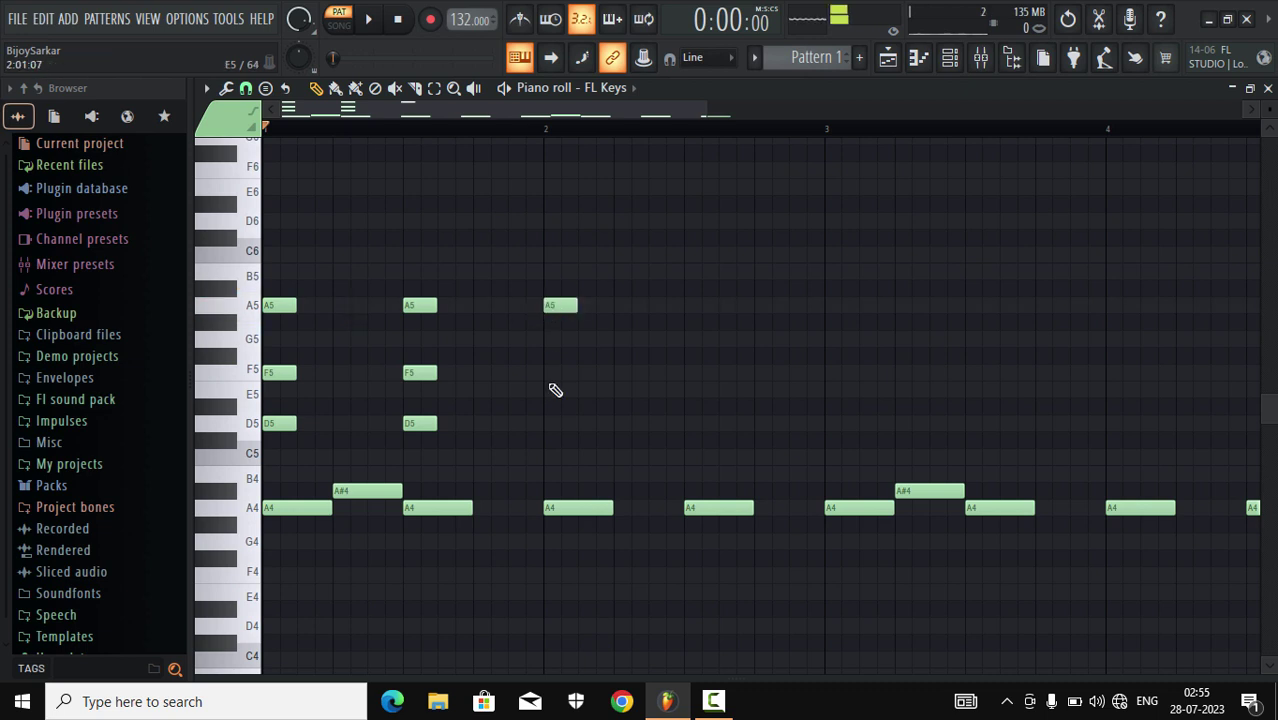
pyautogui.click(552, 374)
pyautogui.click(550, 424)
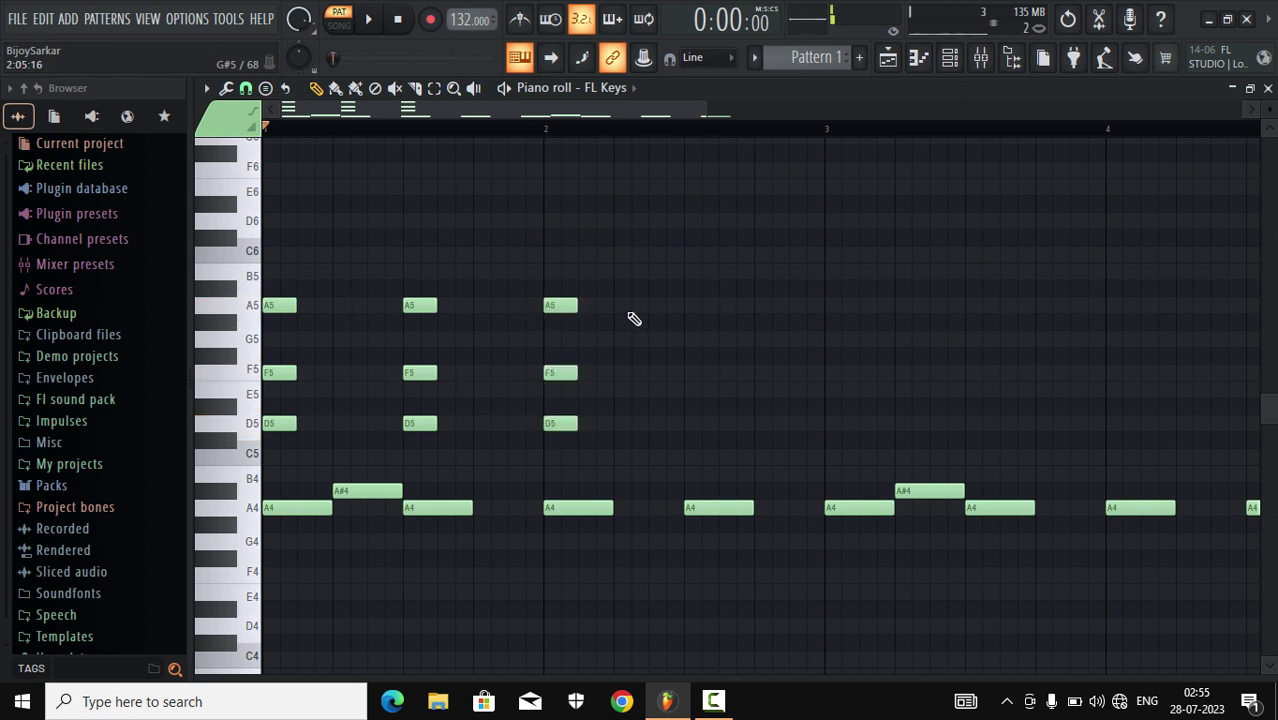
pyautogui.click(690, 305)
pyautogui.click(690, 373)
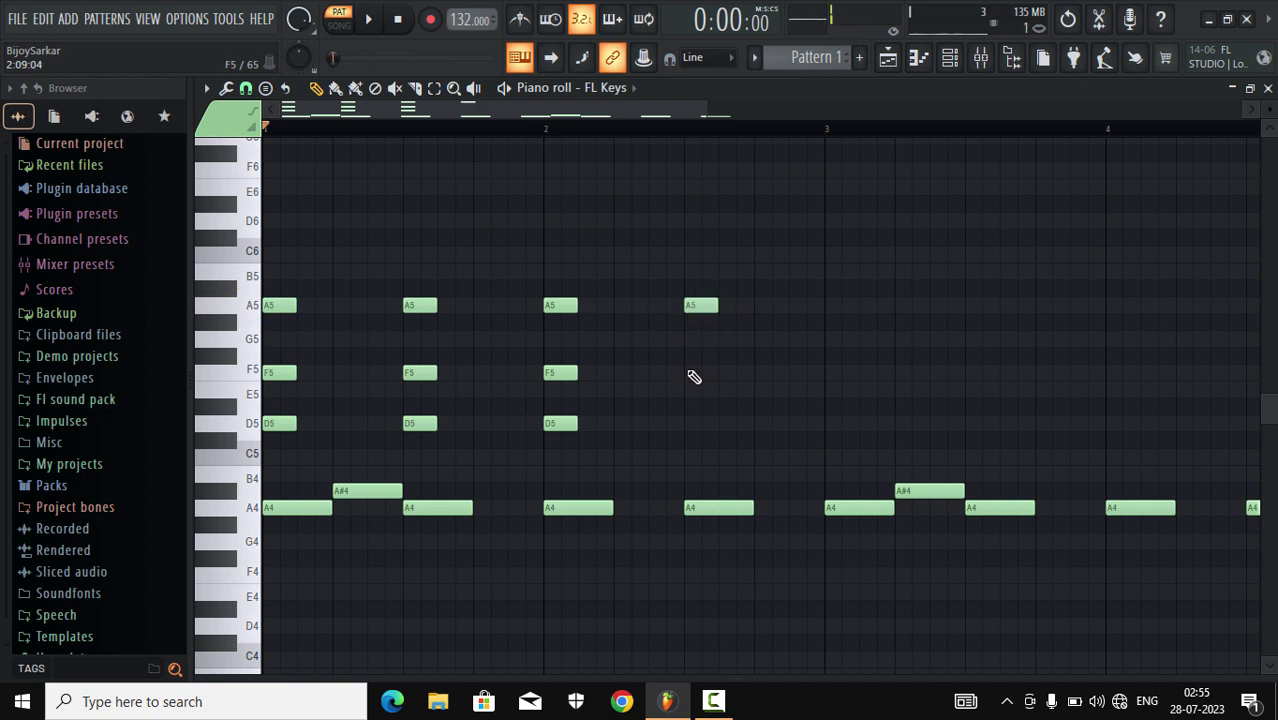
pyautogui.click(690, 424)
# - Copy the four chords of bars 1 and 2 and place the copy at the start of bar 3
pyautogui.moveTo(731, 264); pyautogui.dragTo(278, 458)
pyautogui.click(43, 19)
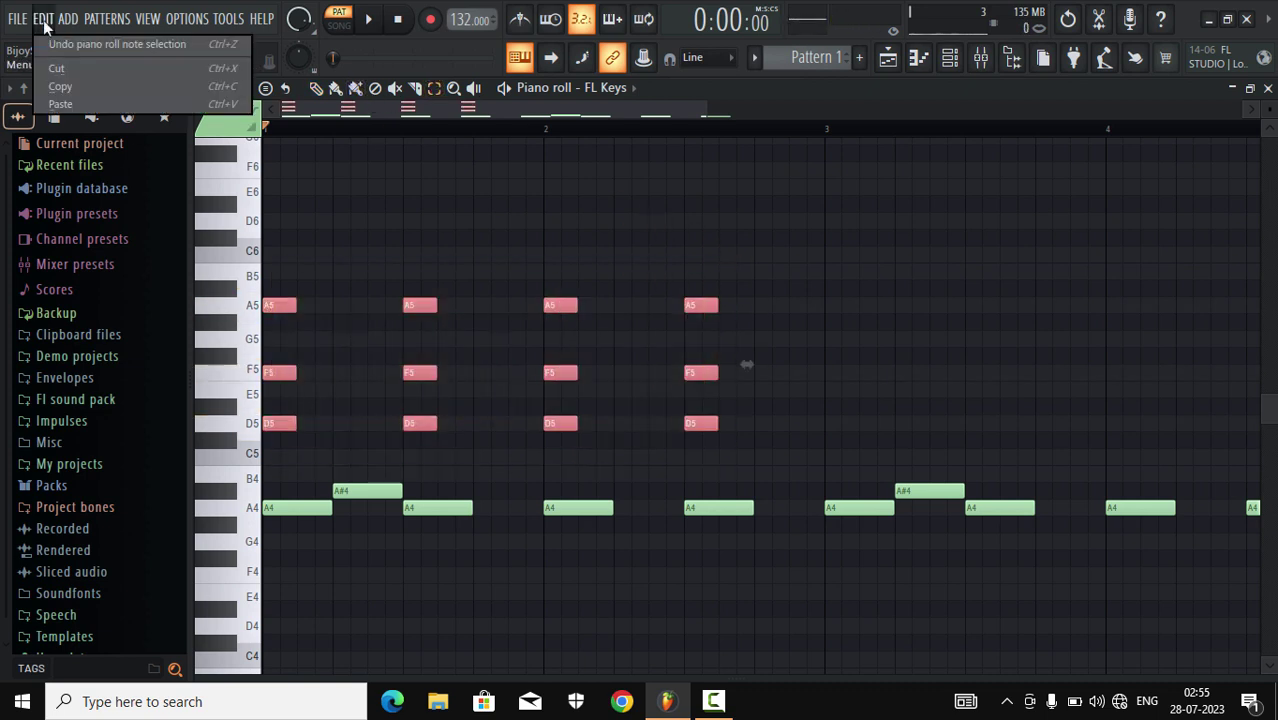
pyautogui.click(62, 88)
pyautogui.hotkey('ctrl', 'v')
pyautogui.moveTo(308, 297); pyautogui.dragTo(397, 305)
pyautogui.moveTo(530, 307); pyautogui.dragTo(810, 314)
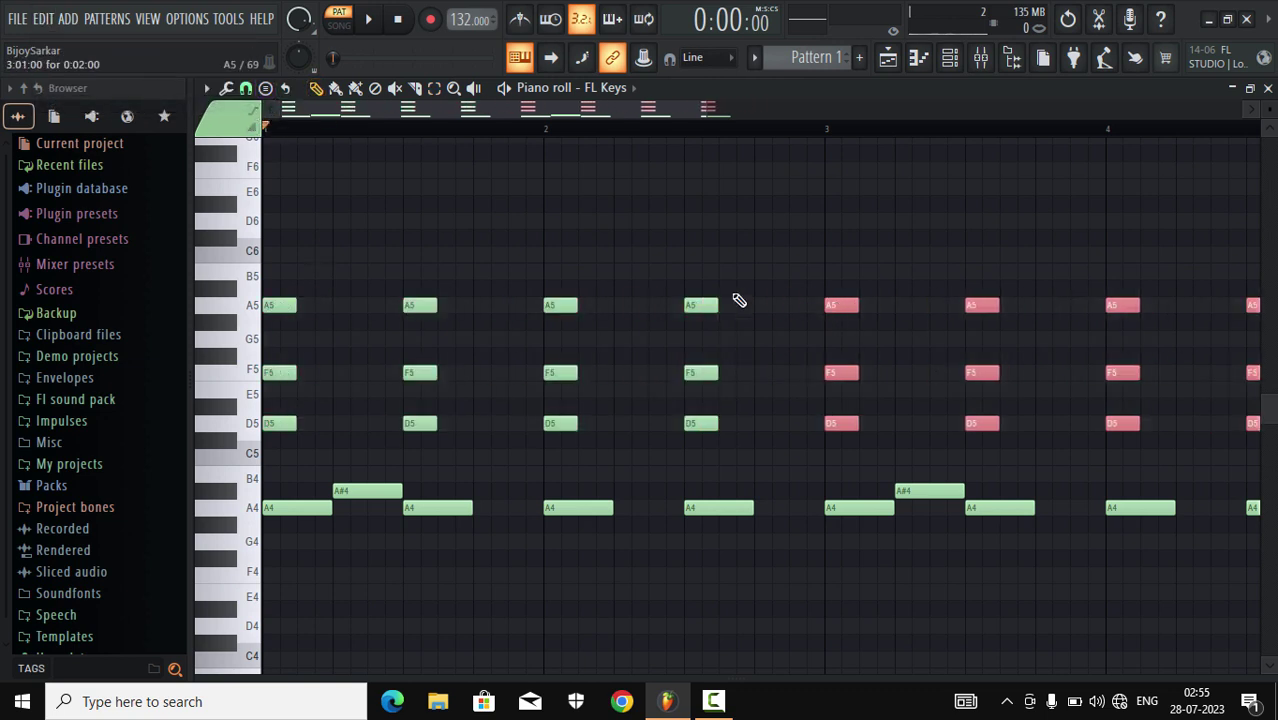
# - Play back the four-bar pattern to hear the chords together with the melody
pyautogui.click(372, 19)
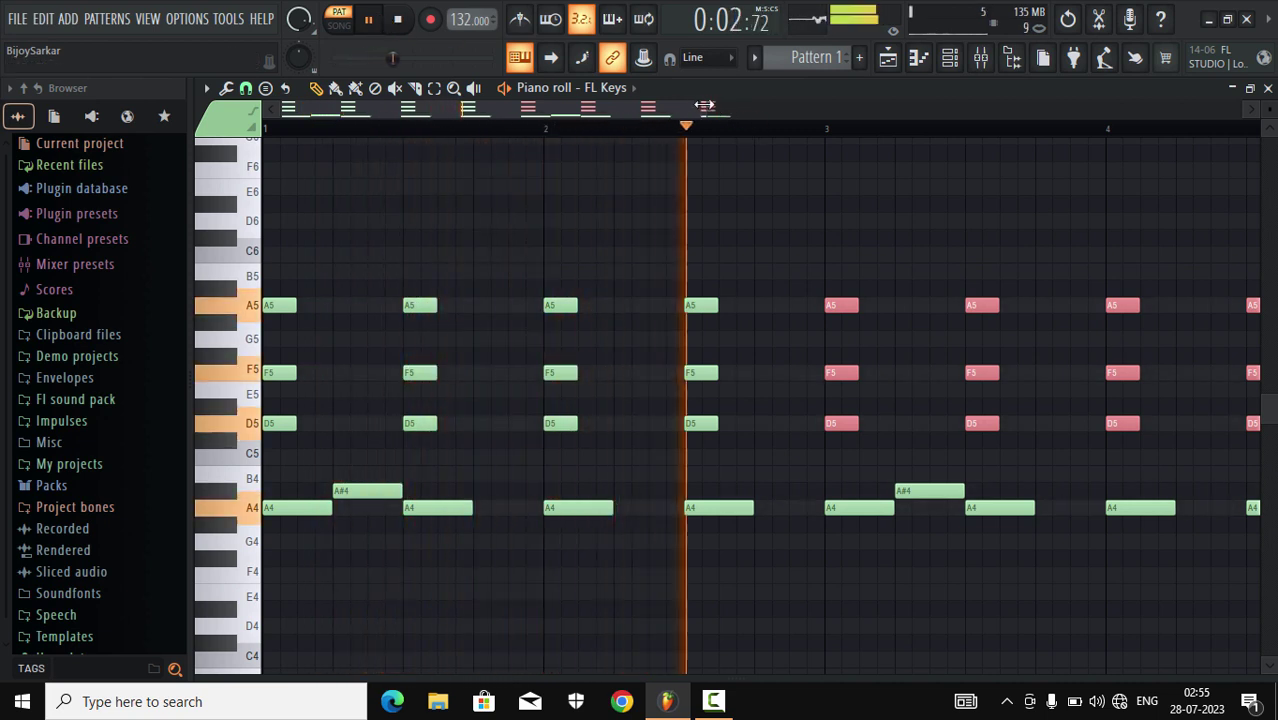
pyautogui.moveTo(697, 106); pyautogui.dragTo(910, 104)
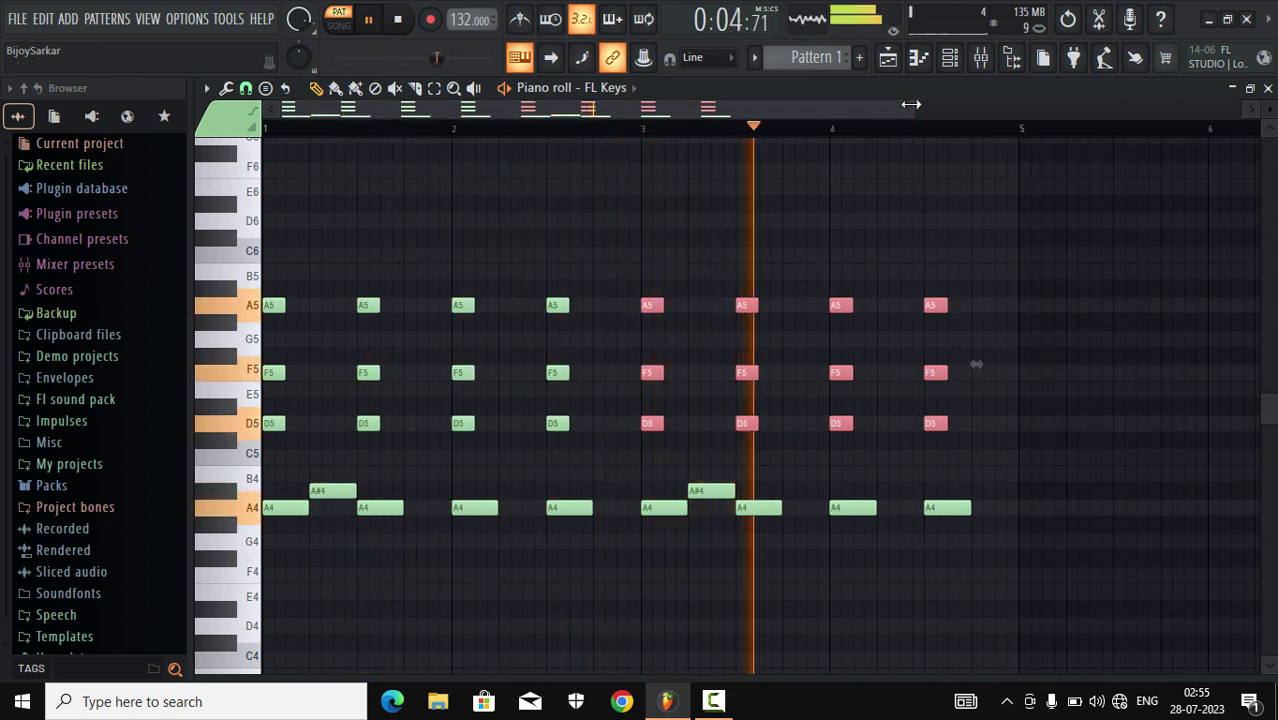
pyautogui.click(368, 19)
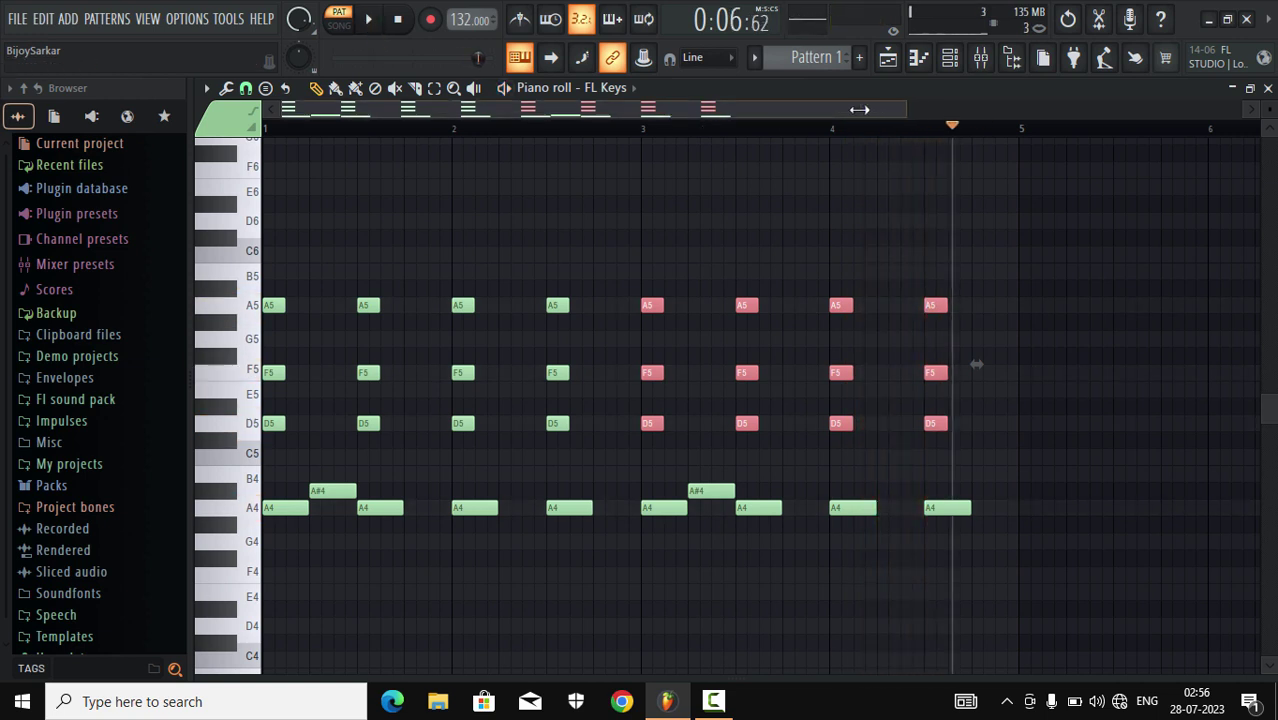
pyautogui.moveTo(912, 107); pyautogui.dragTo(560, 107)
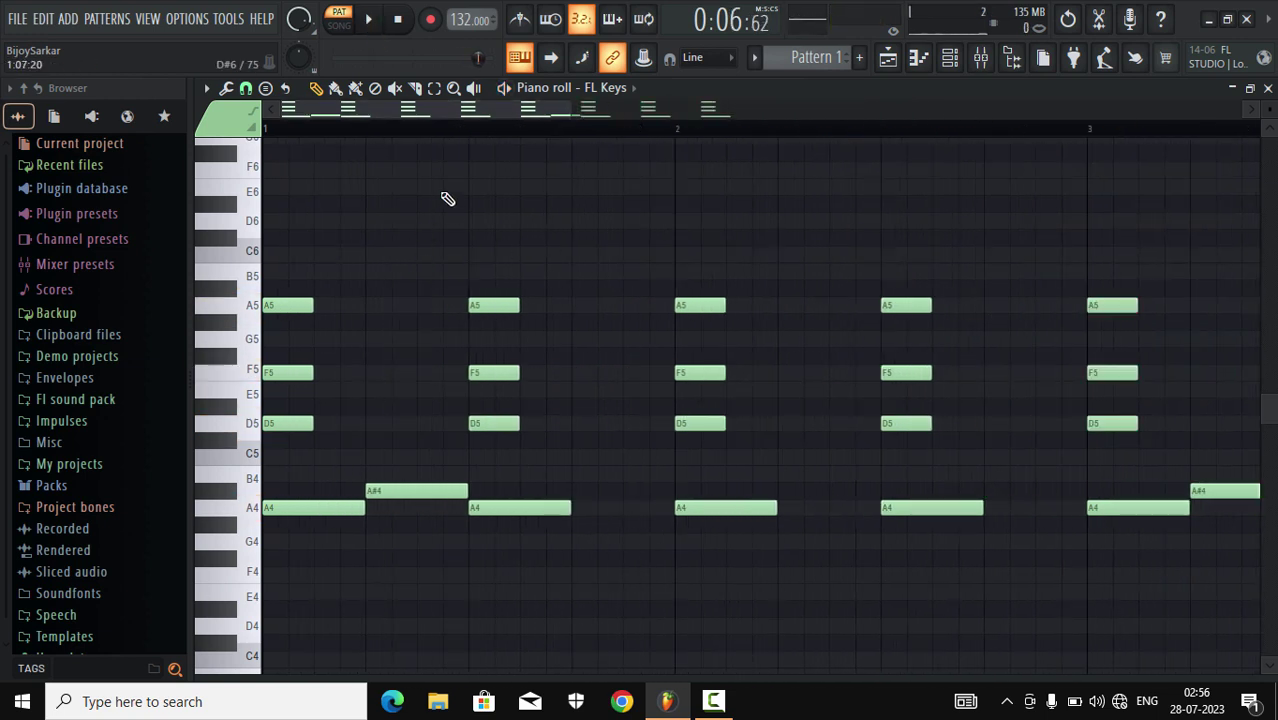
pyautogui.moveTo(576, 107); pyautogui.dragTo(842, 110)
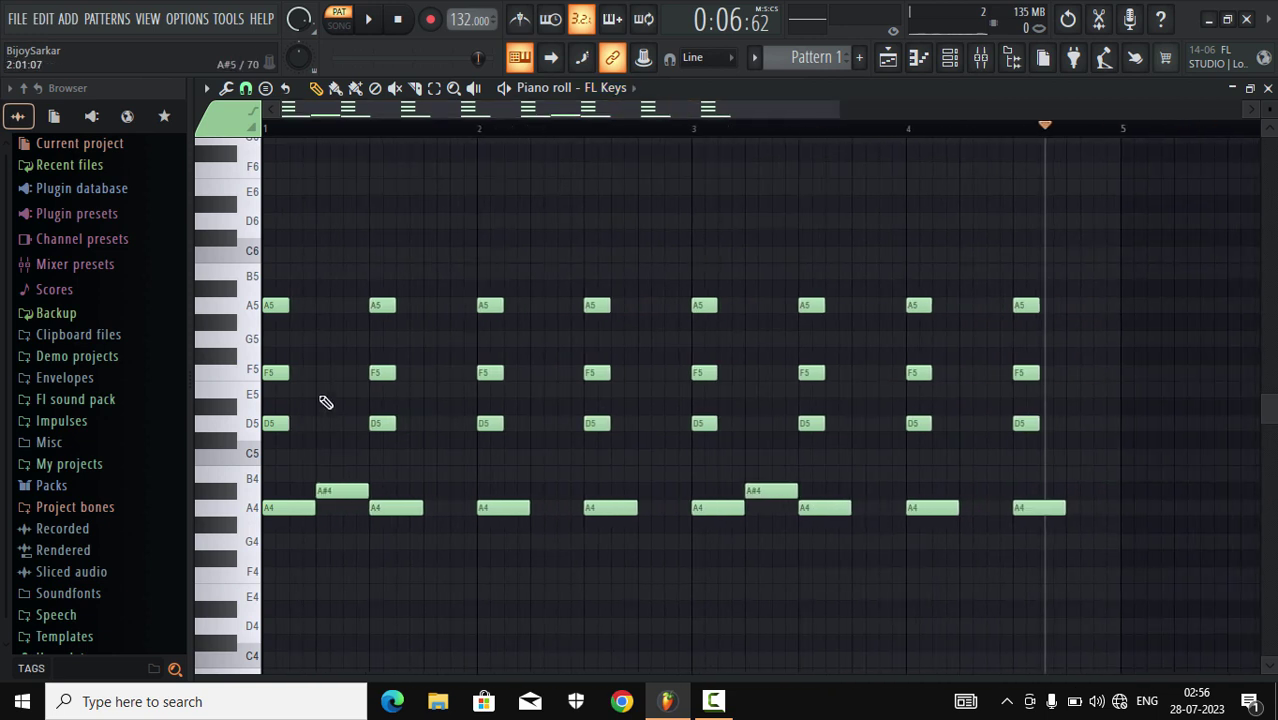
# - Add a half-beat E5 right after the first chord of bar 1 and F5 on beat 2, and play it back
pyautogui.click(301, 391)
pyautogui.click(318, 372)
pyautogui.click(394, 21)
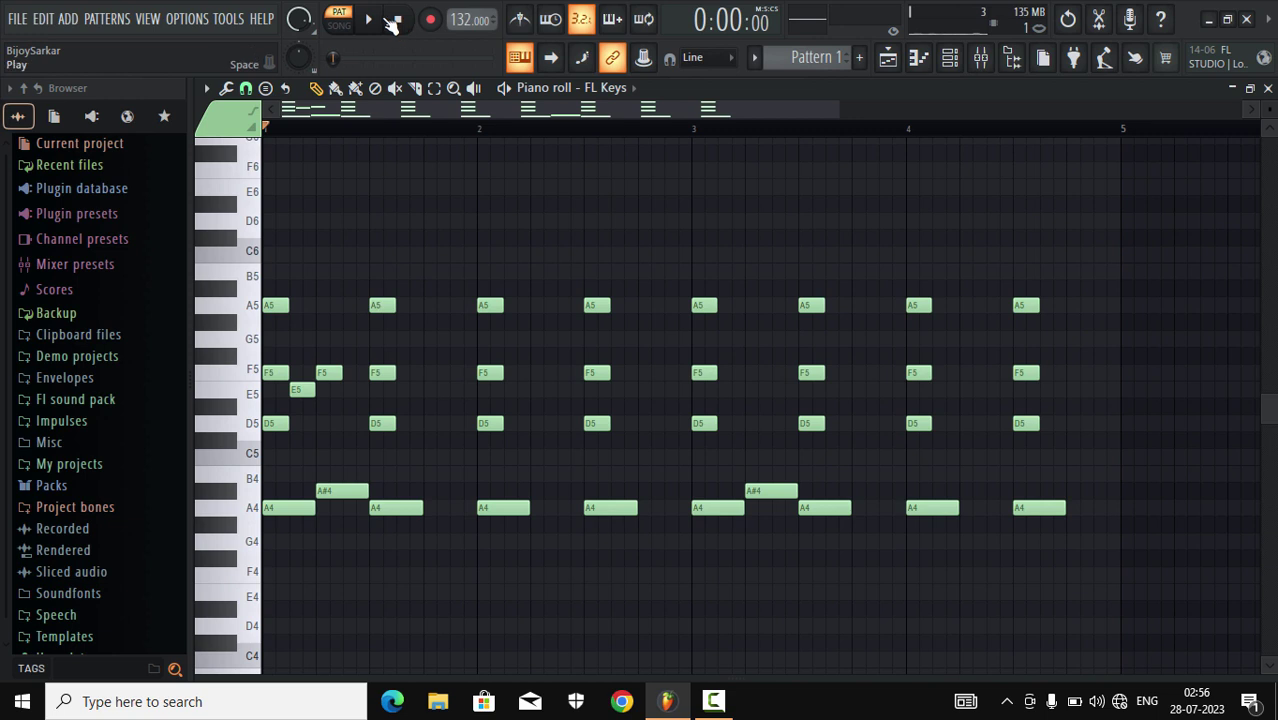
pyautogui.click(371, 21)
pyautogui.click(398, 20)
# - Add a half-beat F5 right after the beat 3 chord of bar 1 and play back the phrase
pyautogui.click(412, 372)
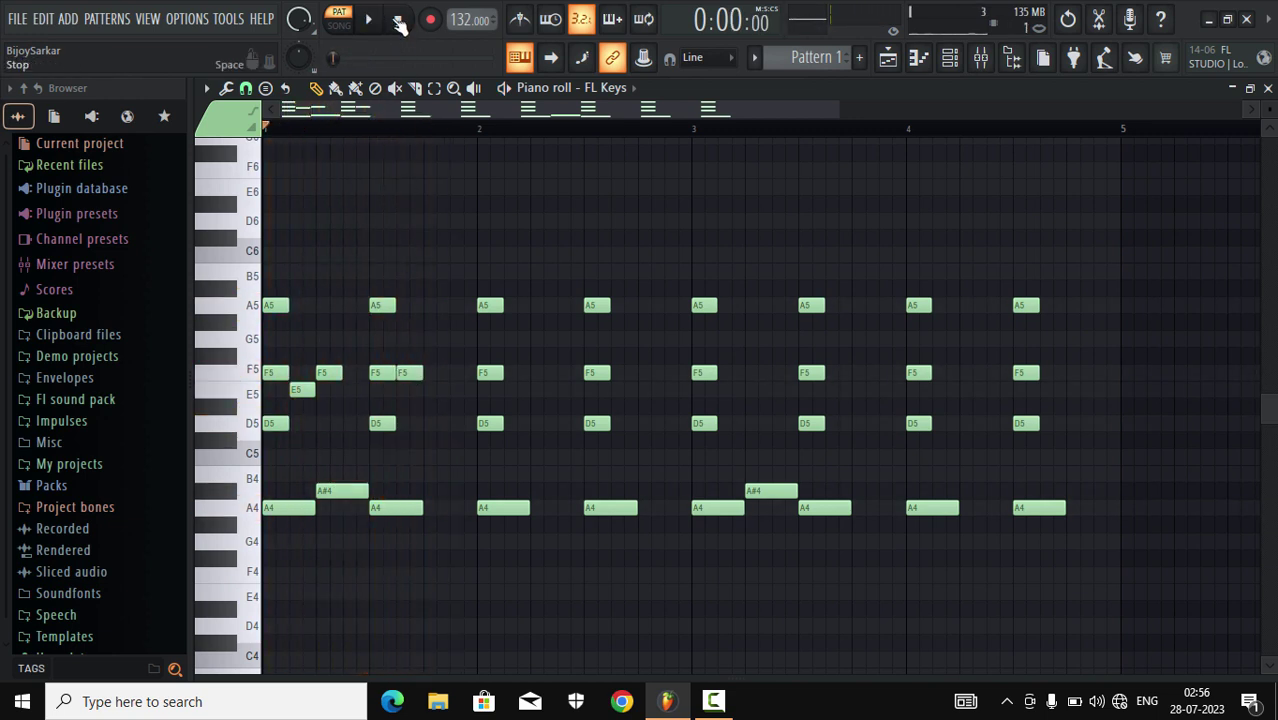
pyautogui.click(378, 19)
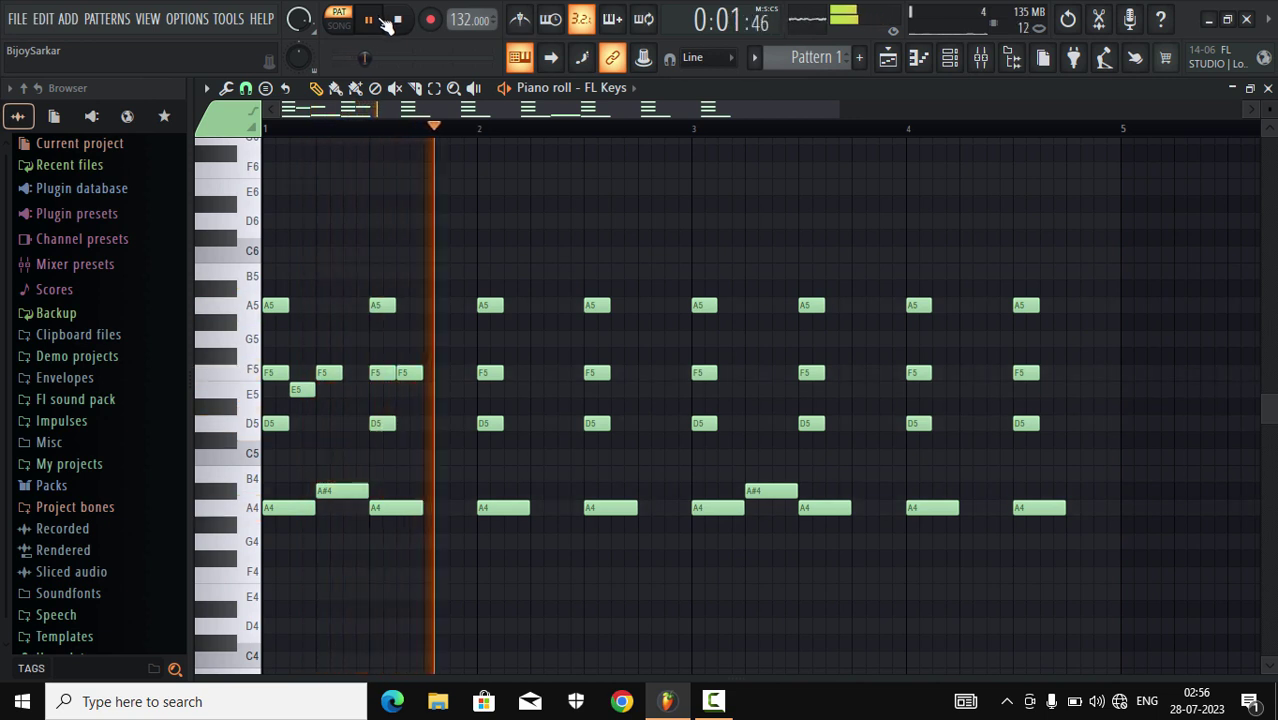
pyautogui.click(391, 23)
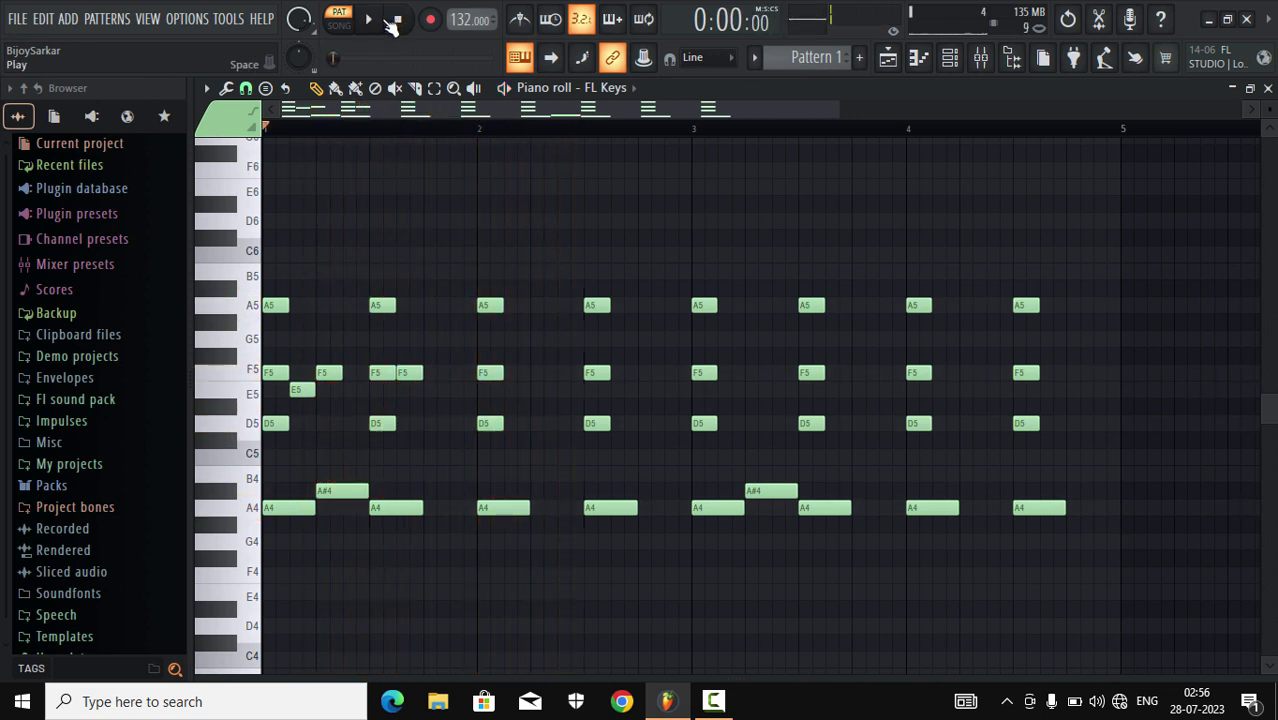
pyautogui.press('space')
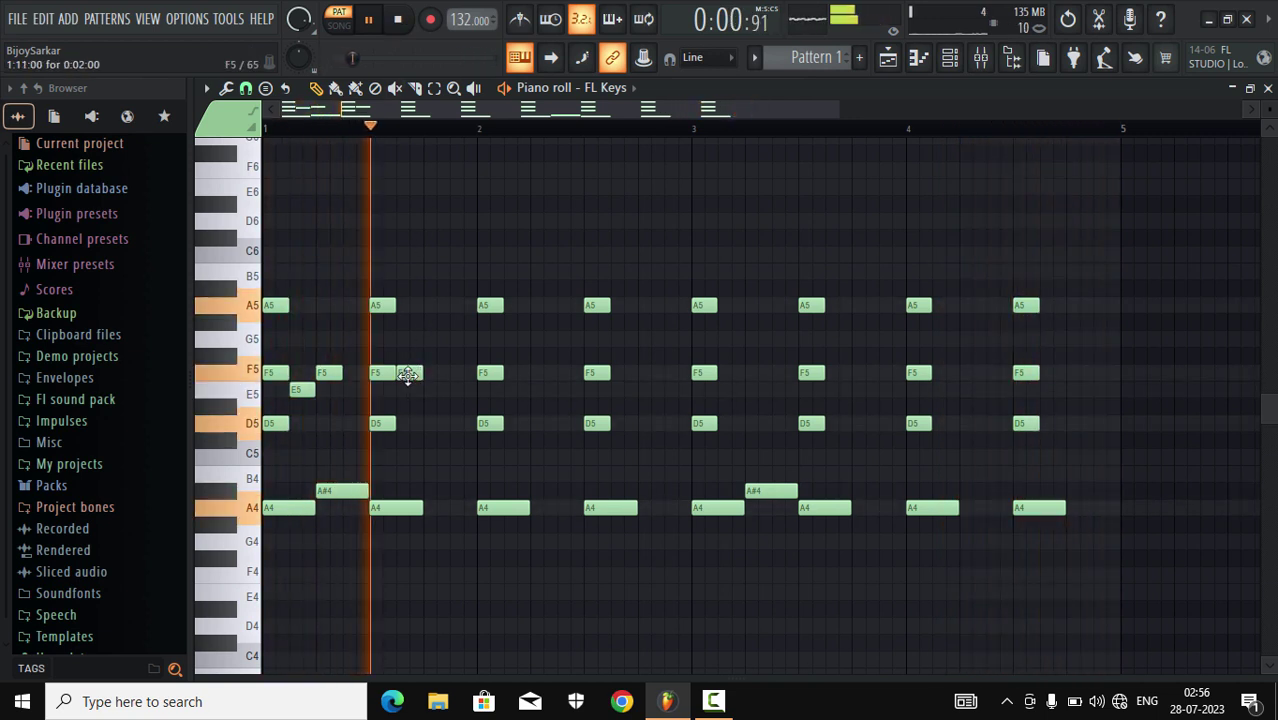
pyautogui.click(368, 19)
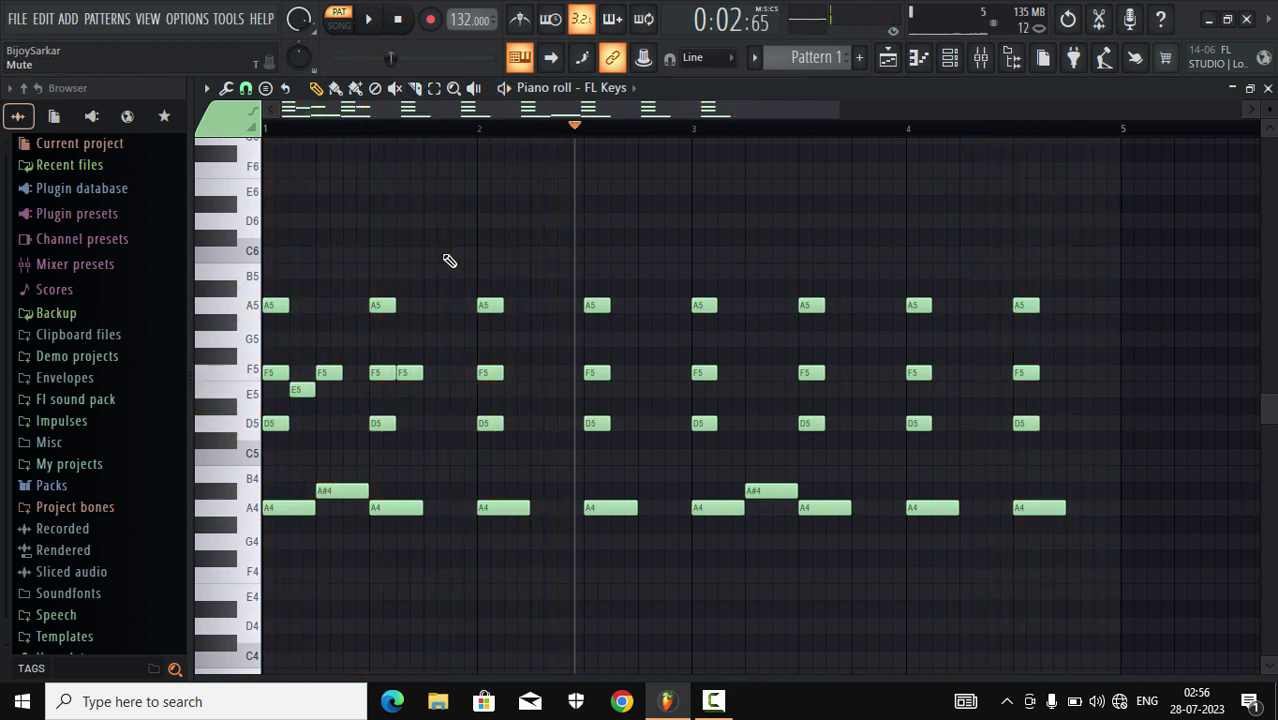
# - Repeat bar 1's added half-beat E5, F5 and F5 notes in bars 2, 3 and 4, and play back the pattern
pyautogui.click(514, 391)
pyautogui.click(533, 374)
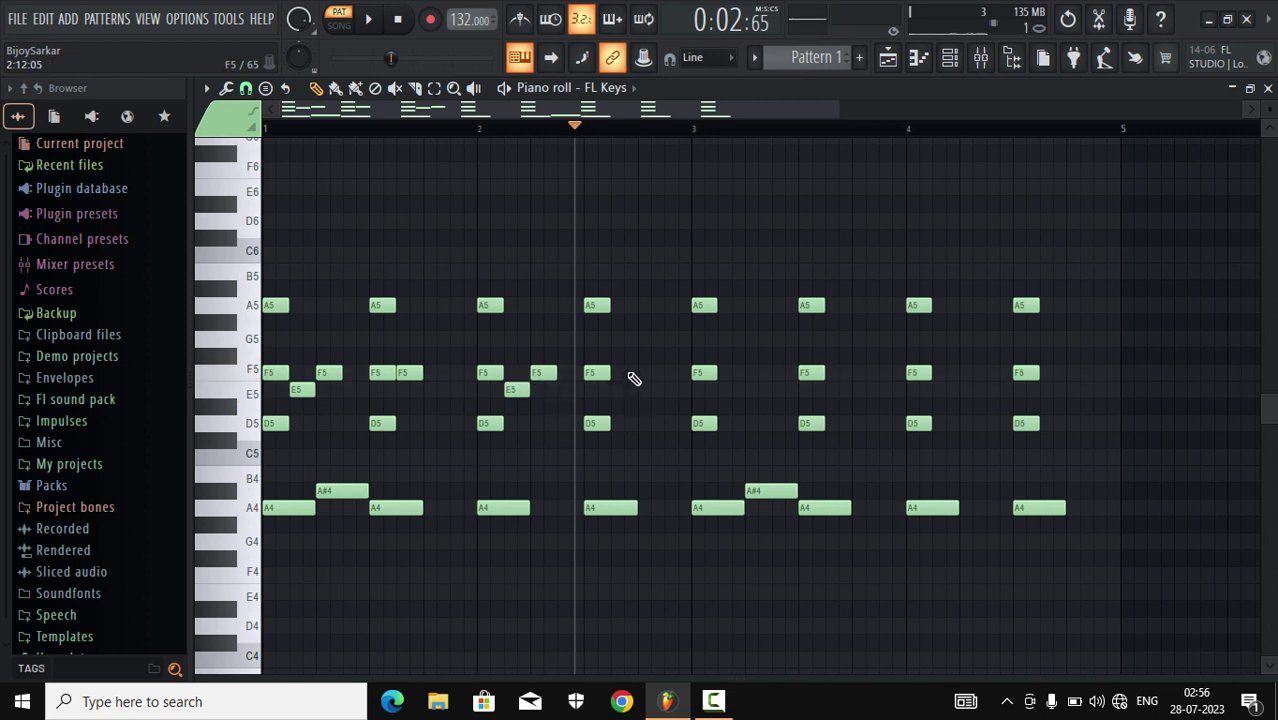
pyautogui.click(615, 374)
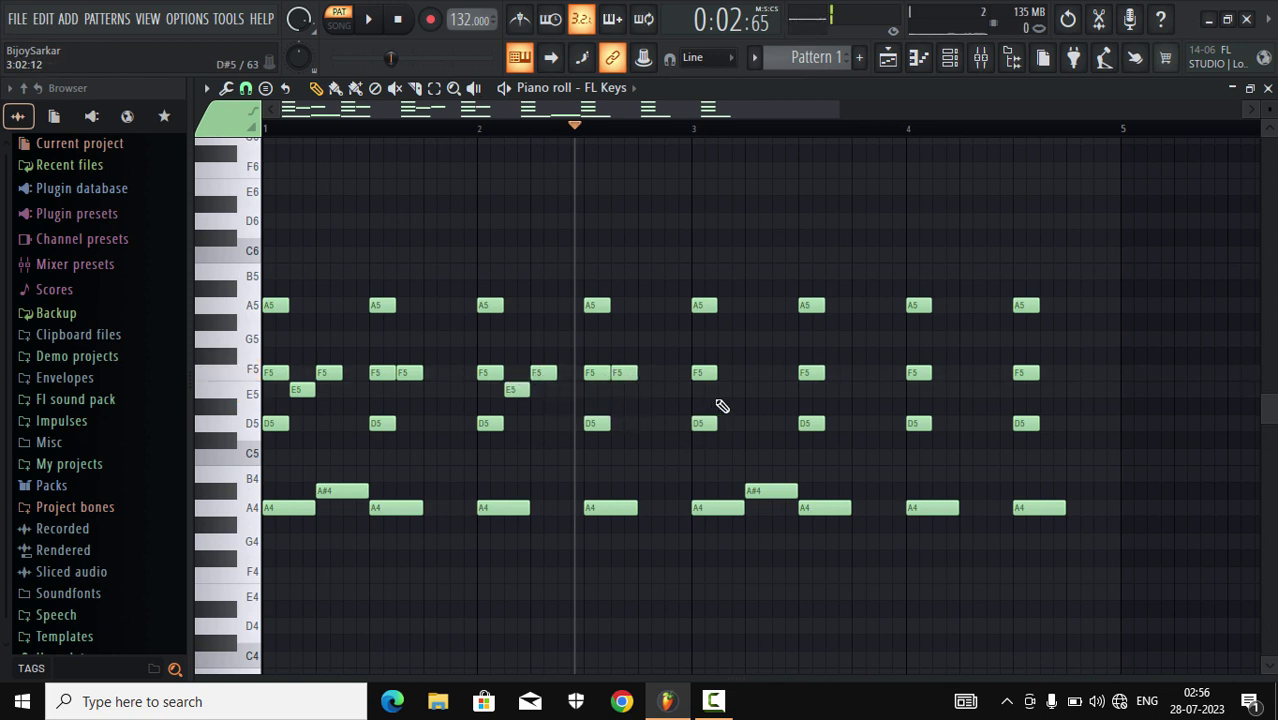
pyautogui.click(724, 391)
pyautogui.click(751, 374)
pyautogui.click(831, 374)
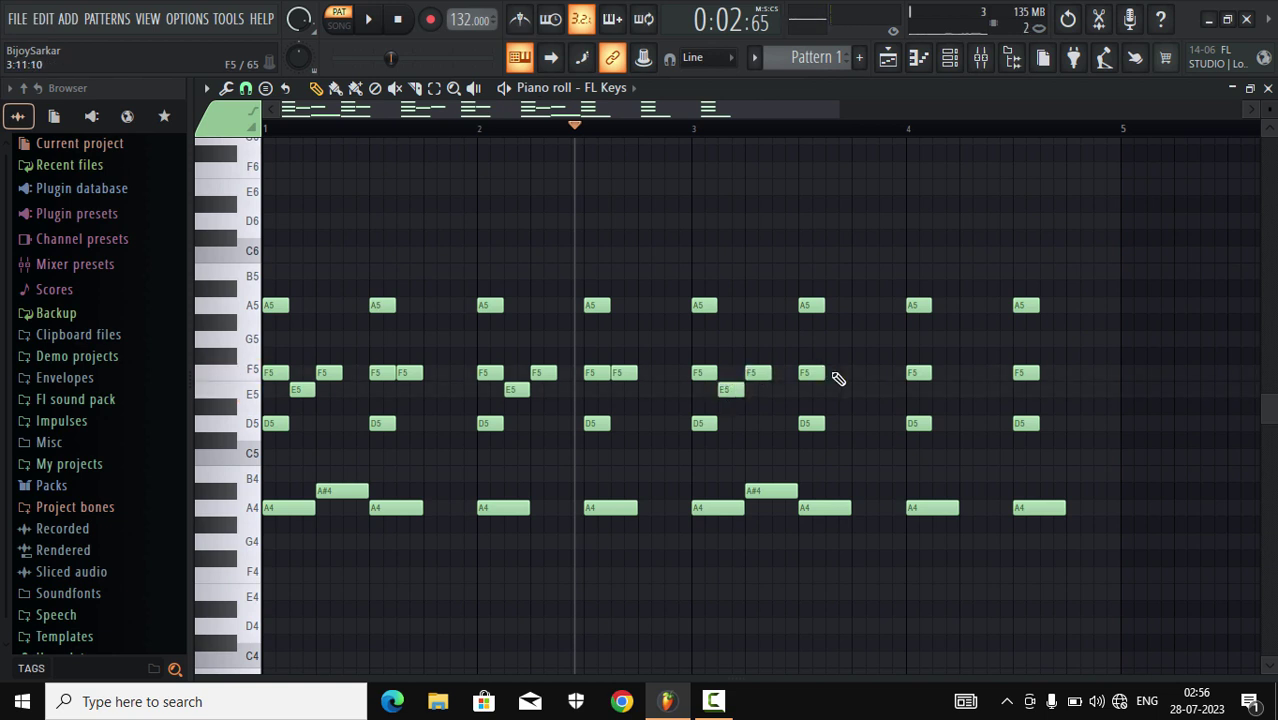
pyautogui.click(945, 391)
pyautogui.click(972, 374)
pyautogui.click(1046, 374)
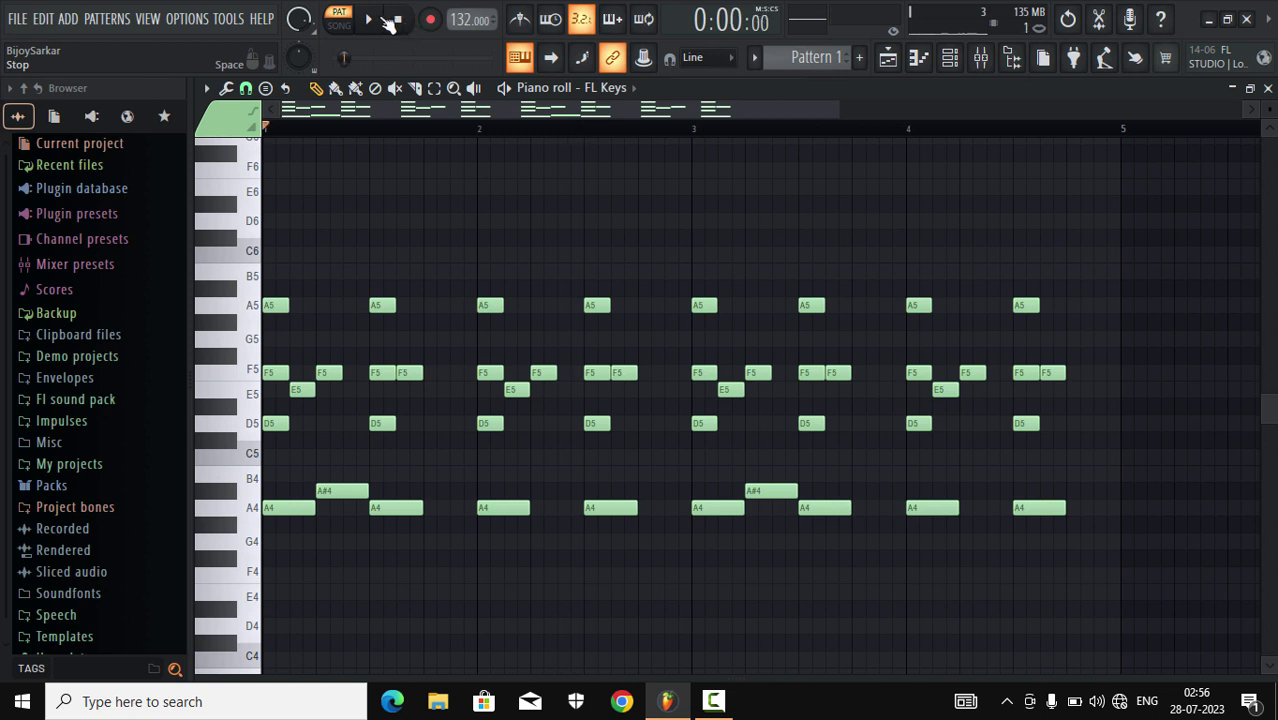
pyautogui.press('space')
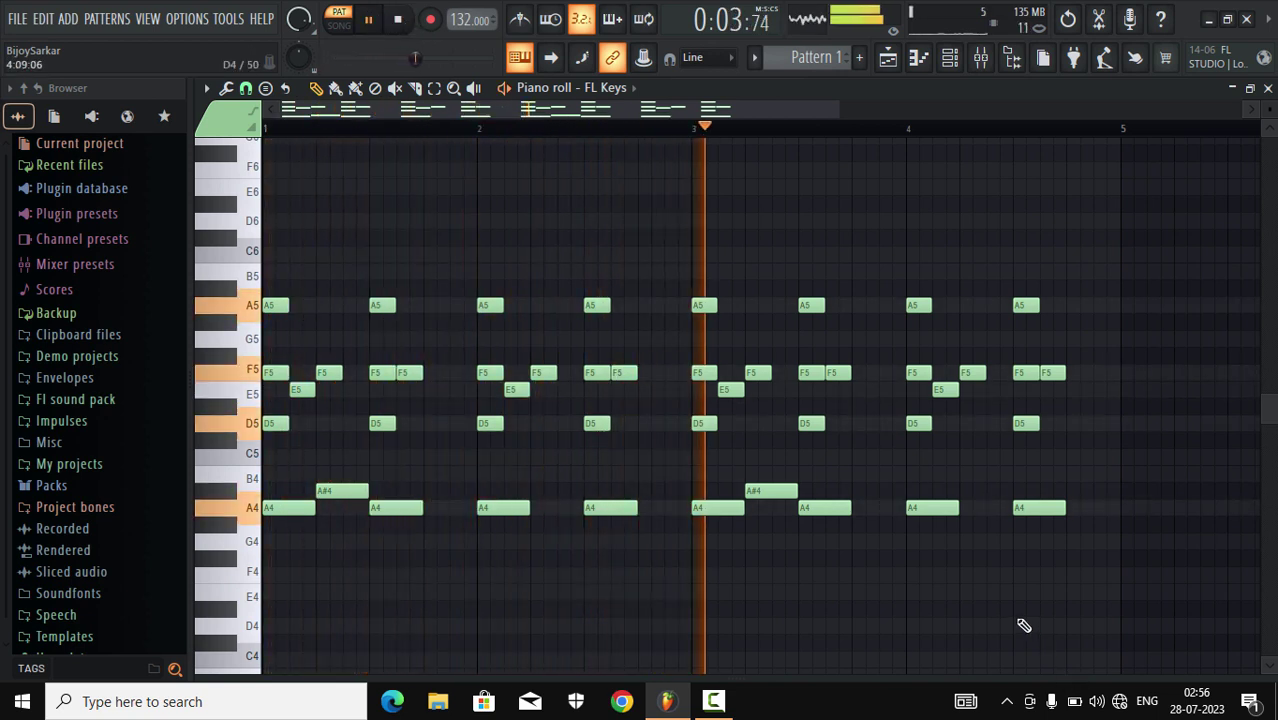
pyautogui.click(372, 20)
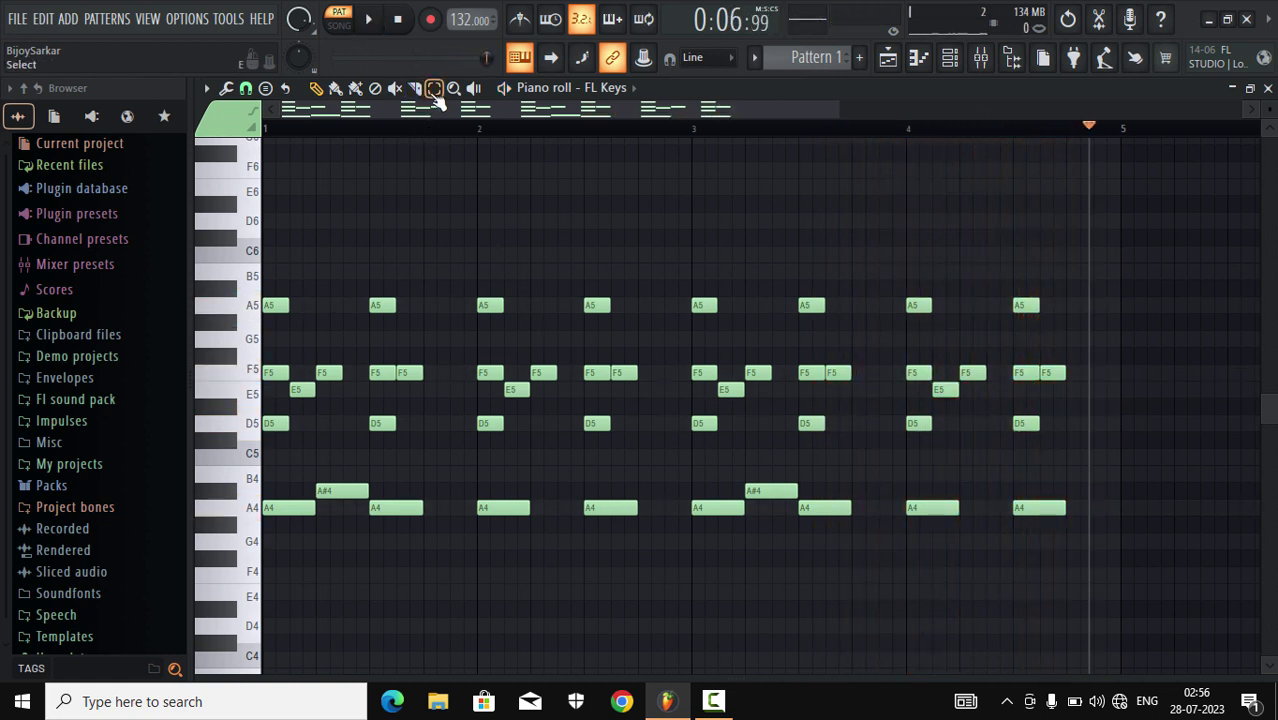
# - Leave the piano roll, place Pattern 1 at bar 1 of Track 1 in the playlist, and bring up the channel rack
pyautogui.moveTo(1130, 231); pyautogui.dragTo(262, 640)
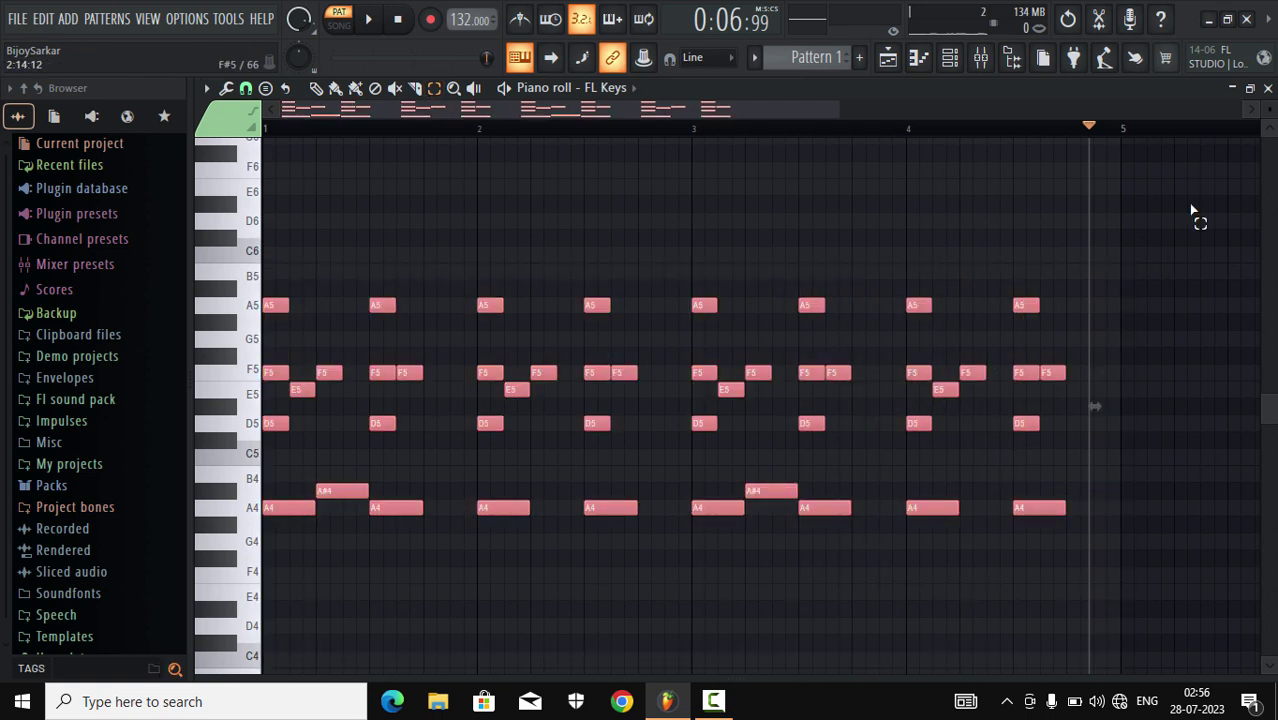
pyautogui.click(1249, 88)
pyautogui.click(1170, 177)
pyautogui.click(768, 58)
pyautogui.click(768, 82)
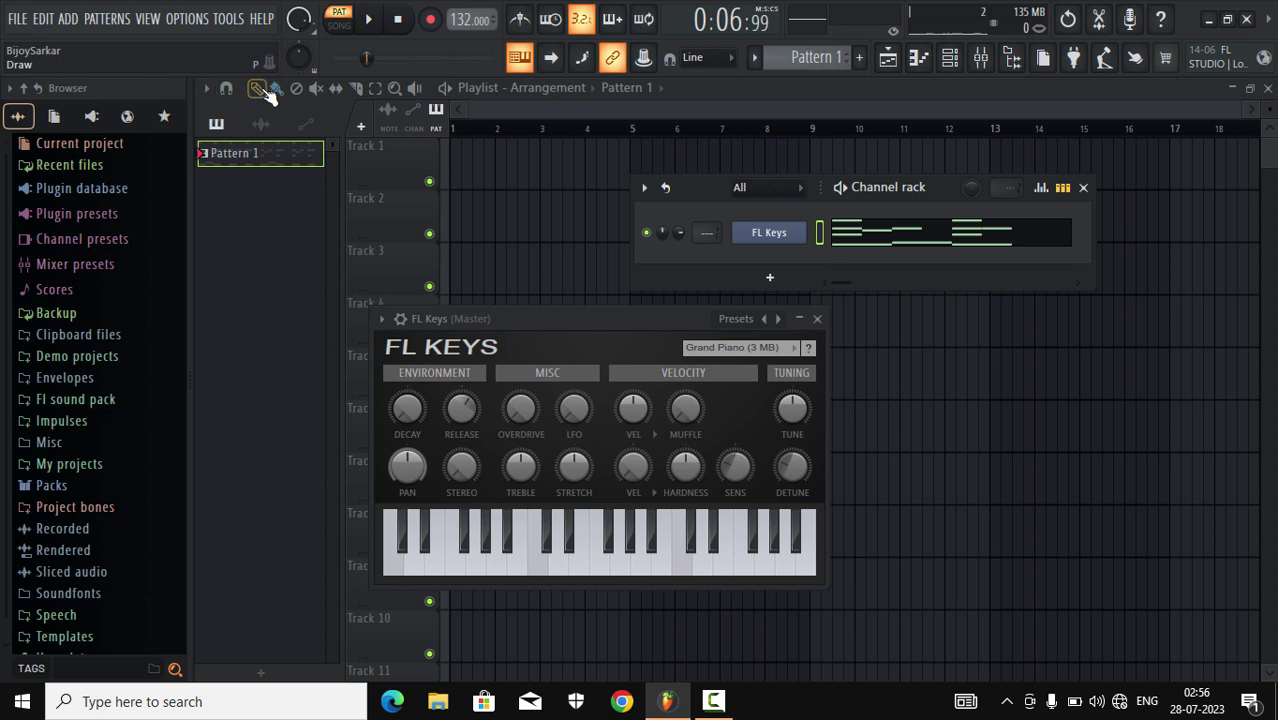
pyautogui.click(258, 89)
pyautogui.click(478, 166)
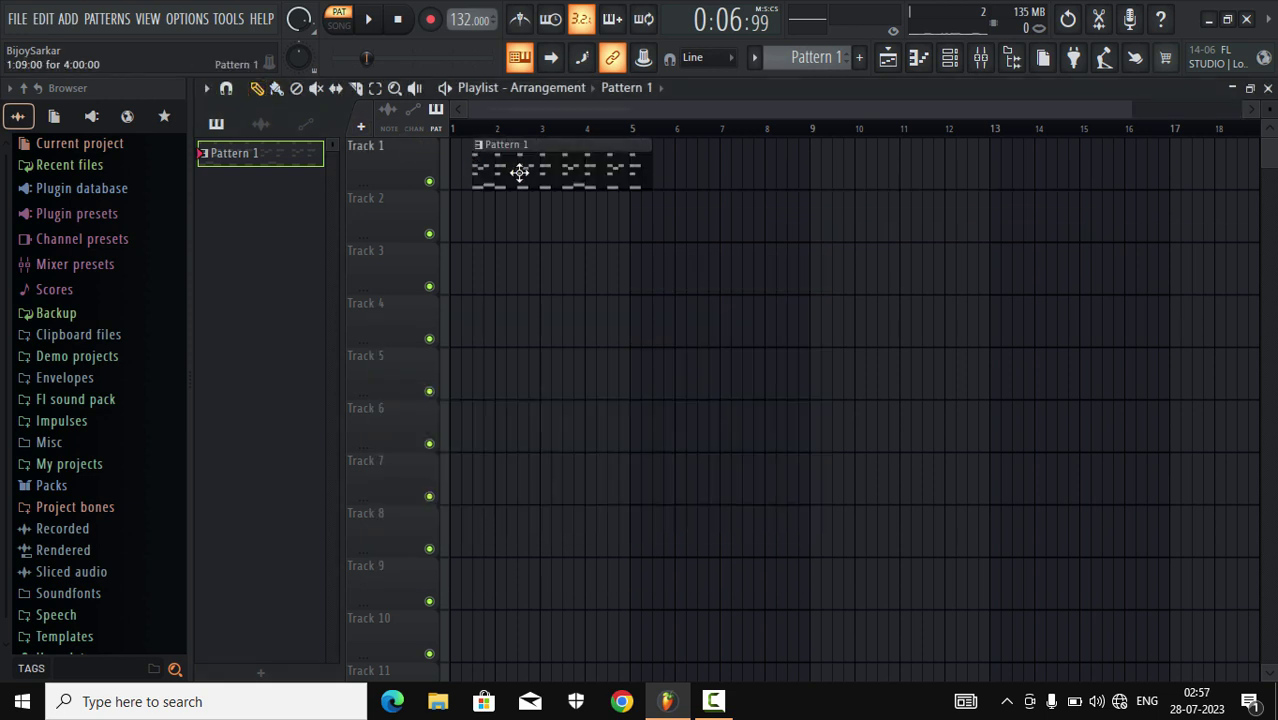
pyautogui.moveTo(525, 172); pyautogui.dragTo(502, 172)
pyautogui.click(949, 57)
pyautogui.moveTo(890, 186); pyautogui.dragTo(878, 212)
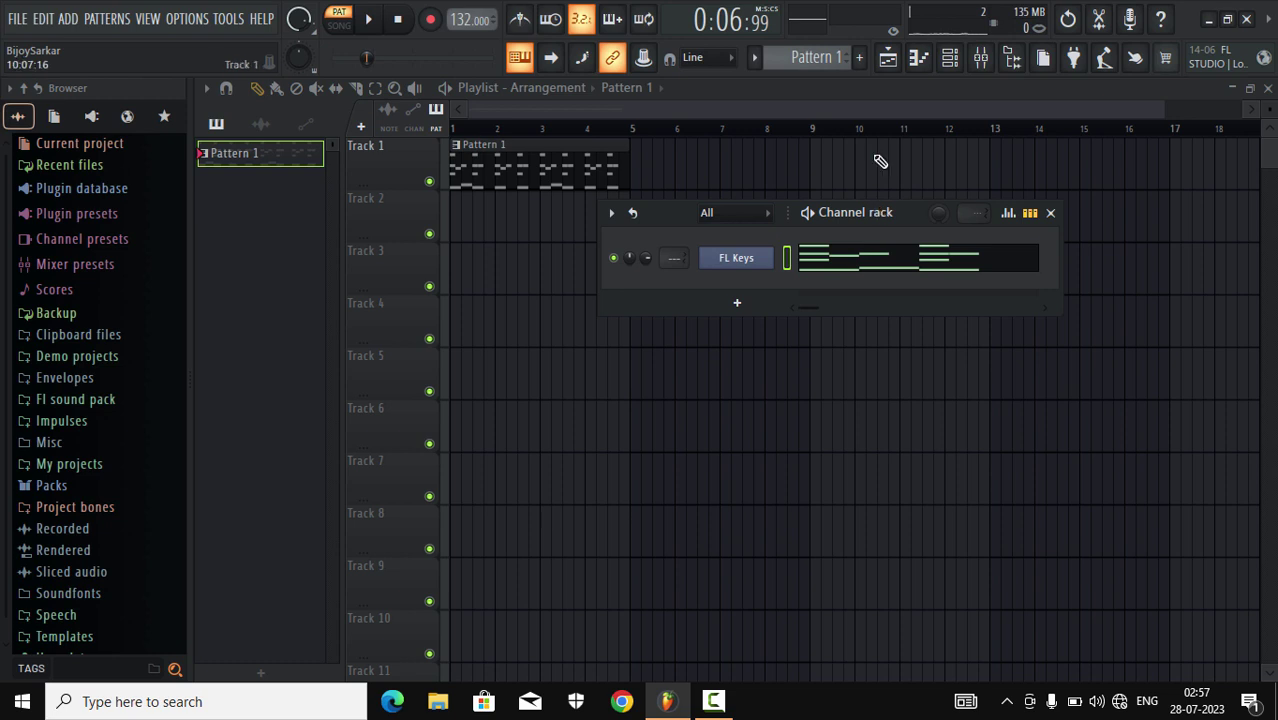
pyautogui.click(859, 58)
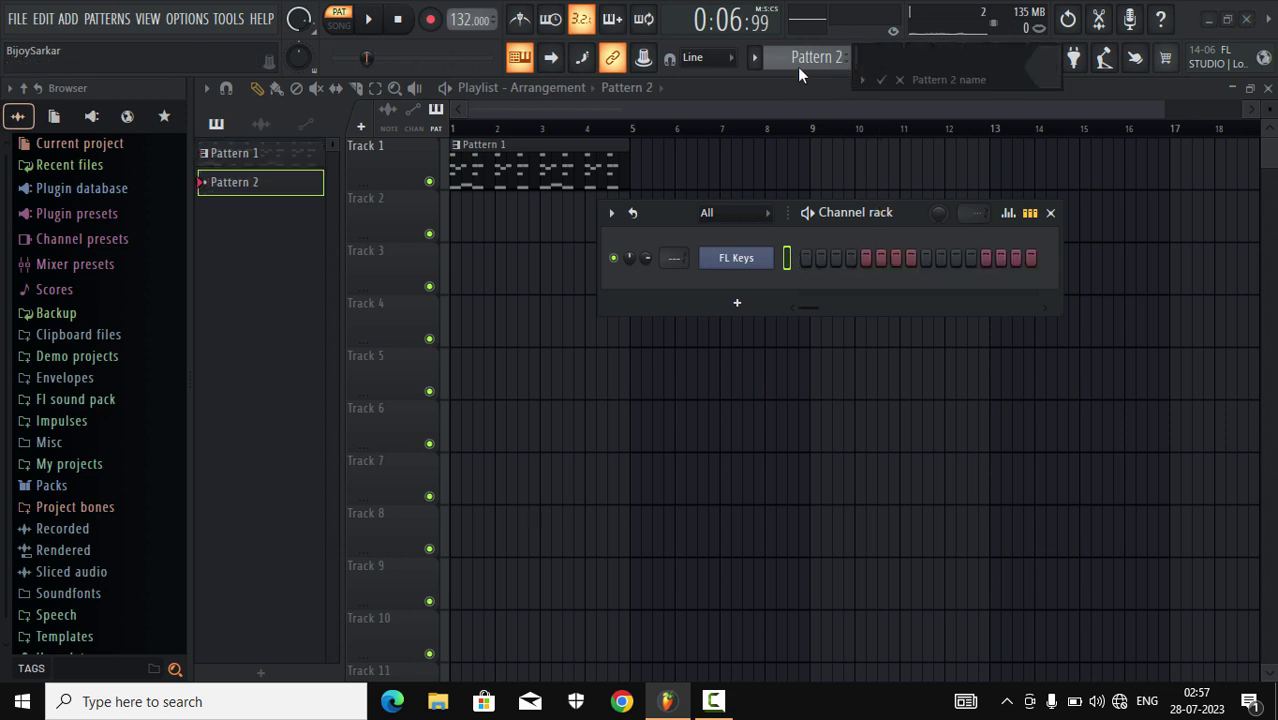
pyautogui.click(881, 81)
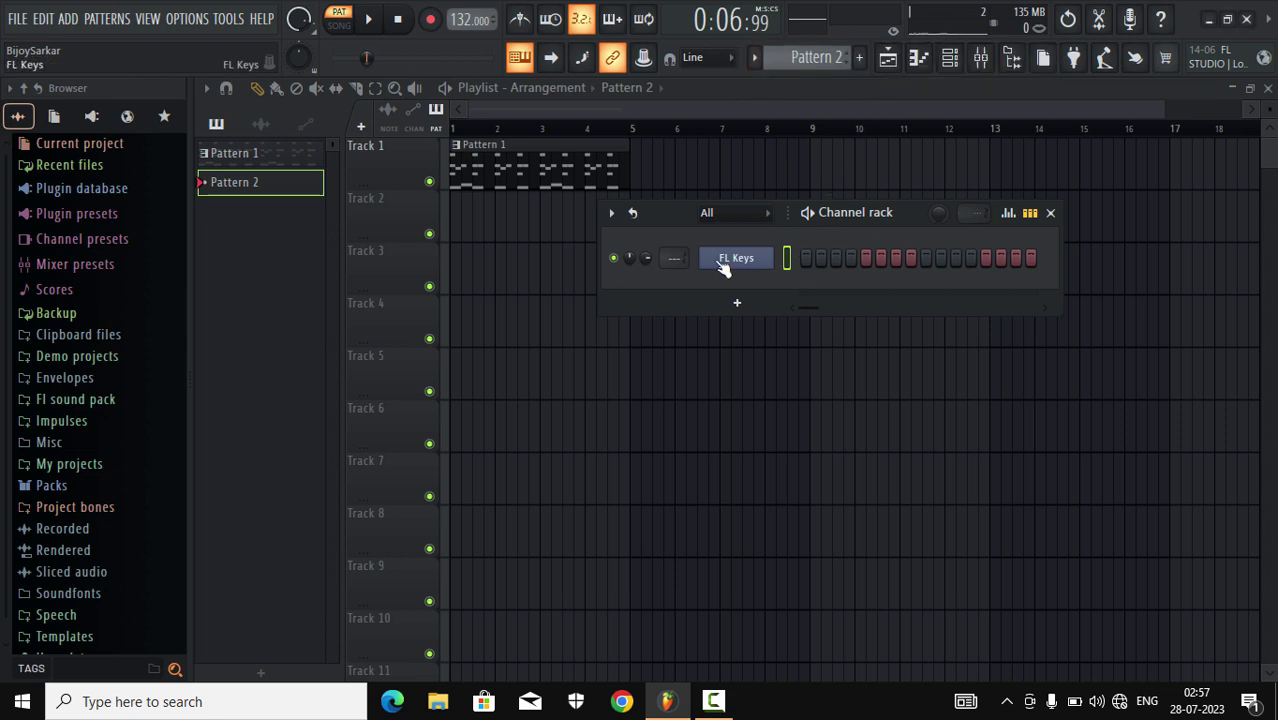
pyautogui.click(754, 58)
pyautogui.click(790, 282)
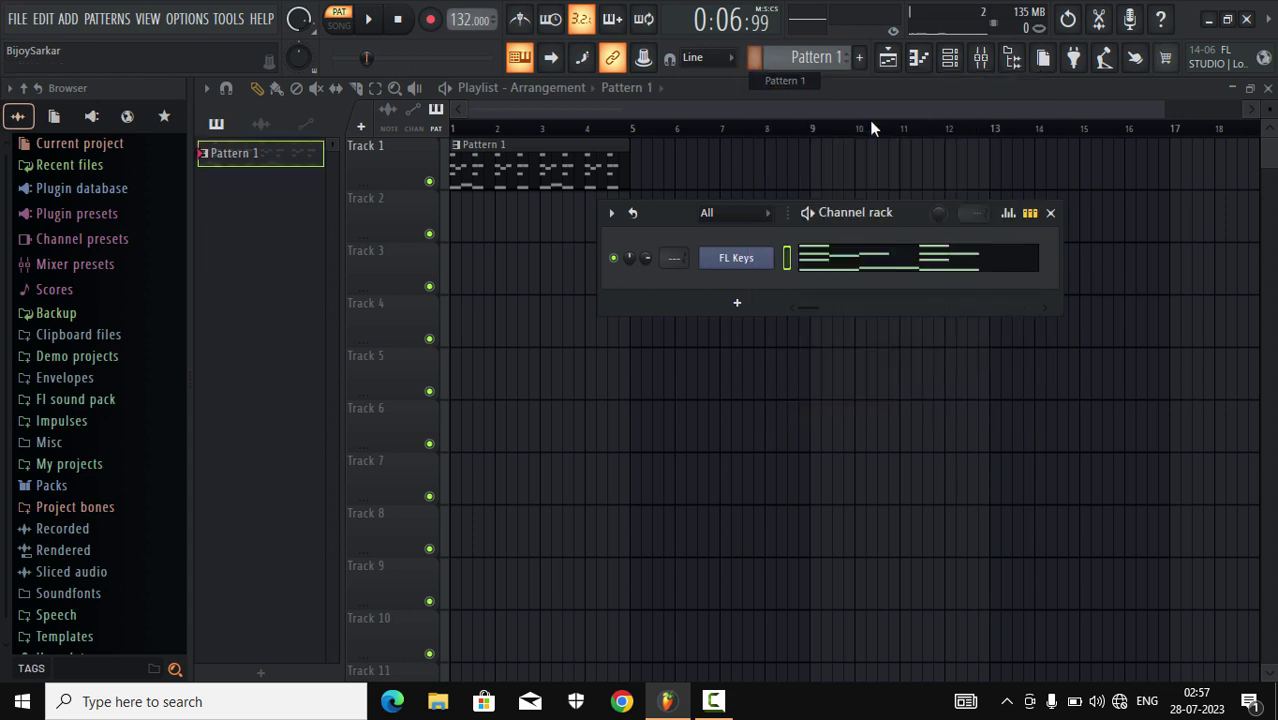
# - Copy the FL Keys notes from Pattern 1 and paste them into a new Pattern 2
pyautogui.rightClick(806, 245)
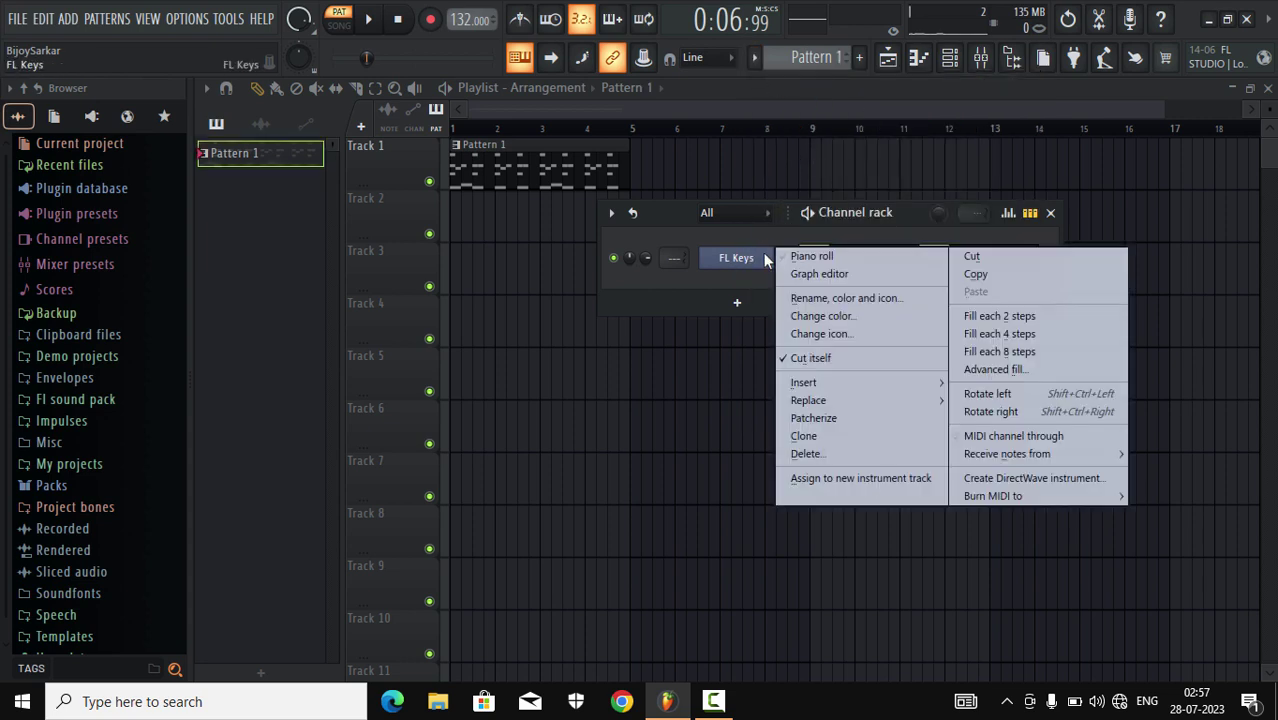
pyautogui.click(995, 271)
pyautogui.click(858, 57)
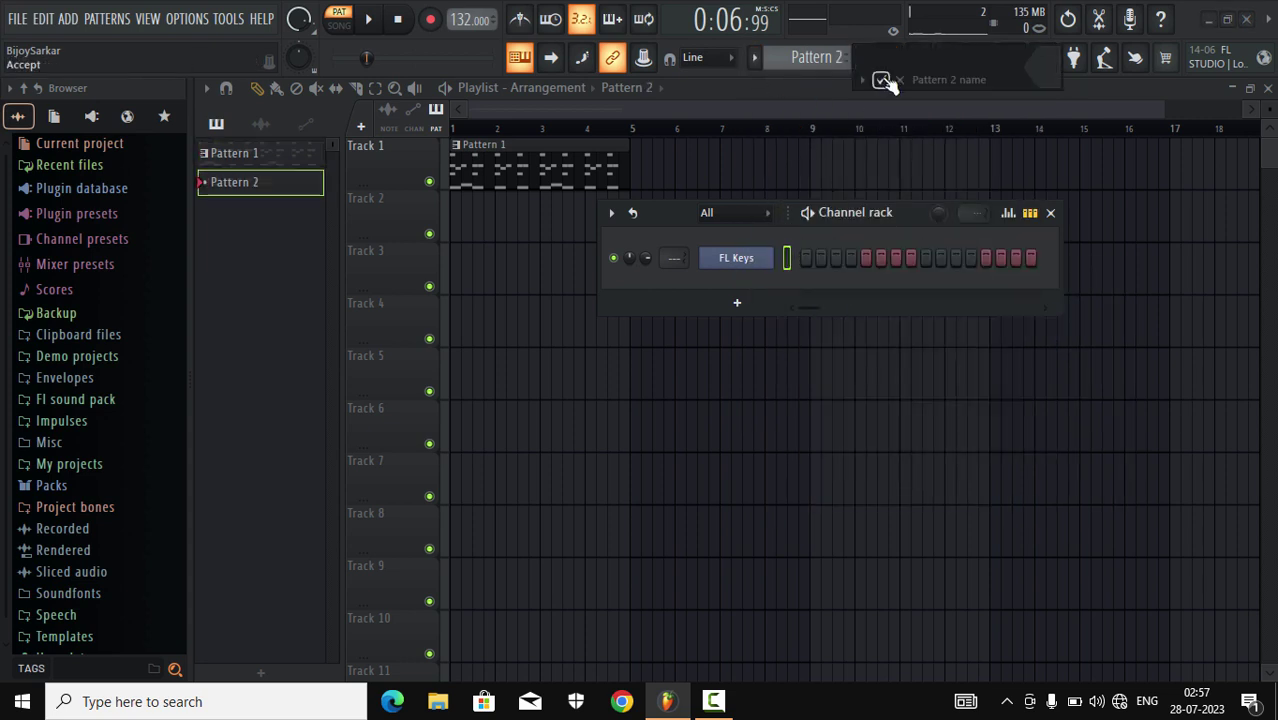
pyautogui.press('Return')
pyautogui.rightClick(765, 258)
pyautogui.click(970, 292)
# - Open the FL Keys piano roll for Pattern 2, maximize it and collapse the browser for more room
pyautogui.rightClick(705, 262)
pyautogui.click(812, 256)
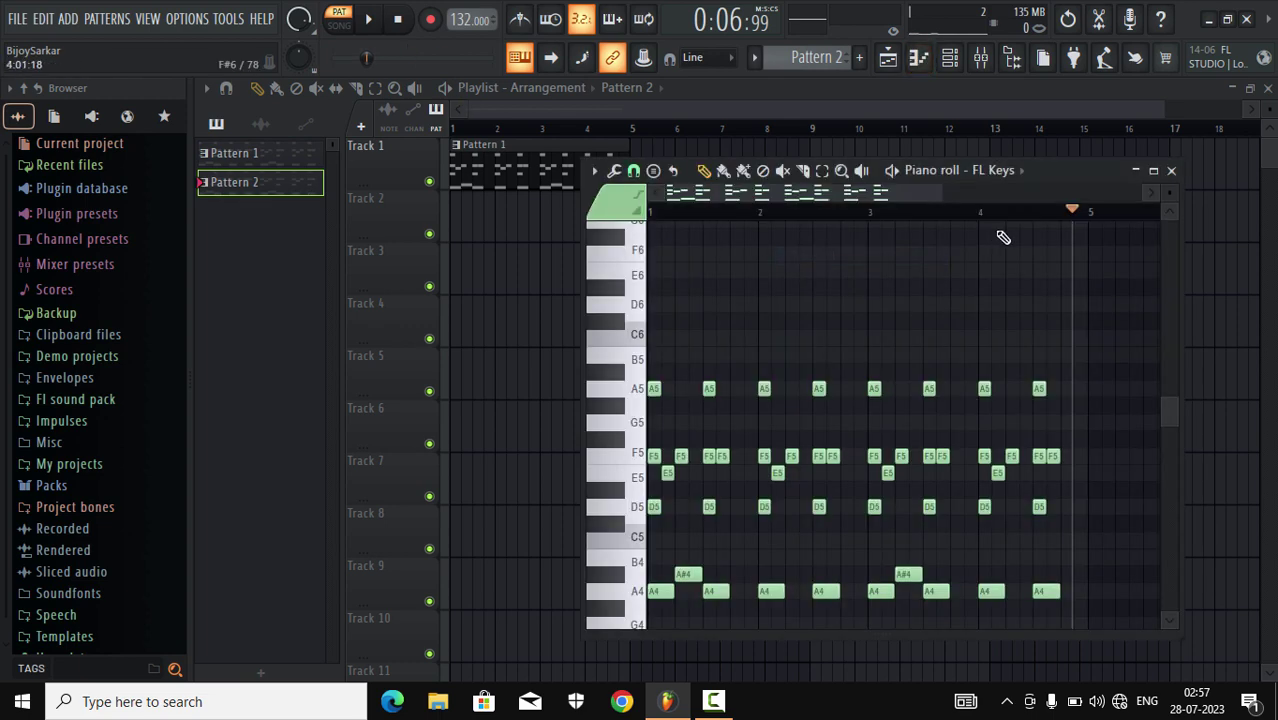
pyautogui.click(1153, 170)
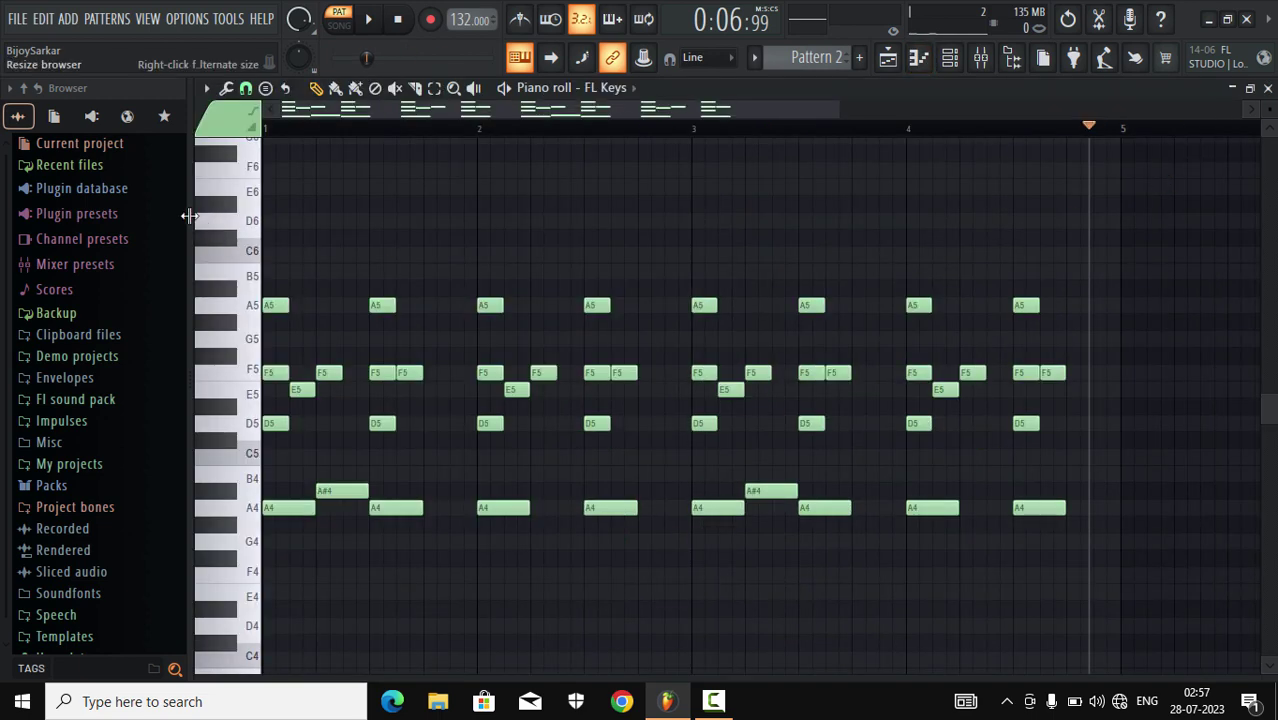
pyautogui.moveTo(185, 214); pyautogui.dragTo(3, 250)
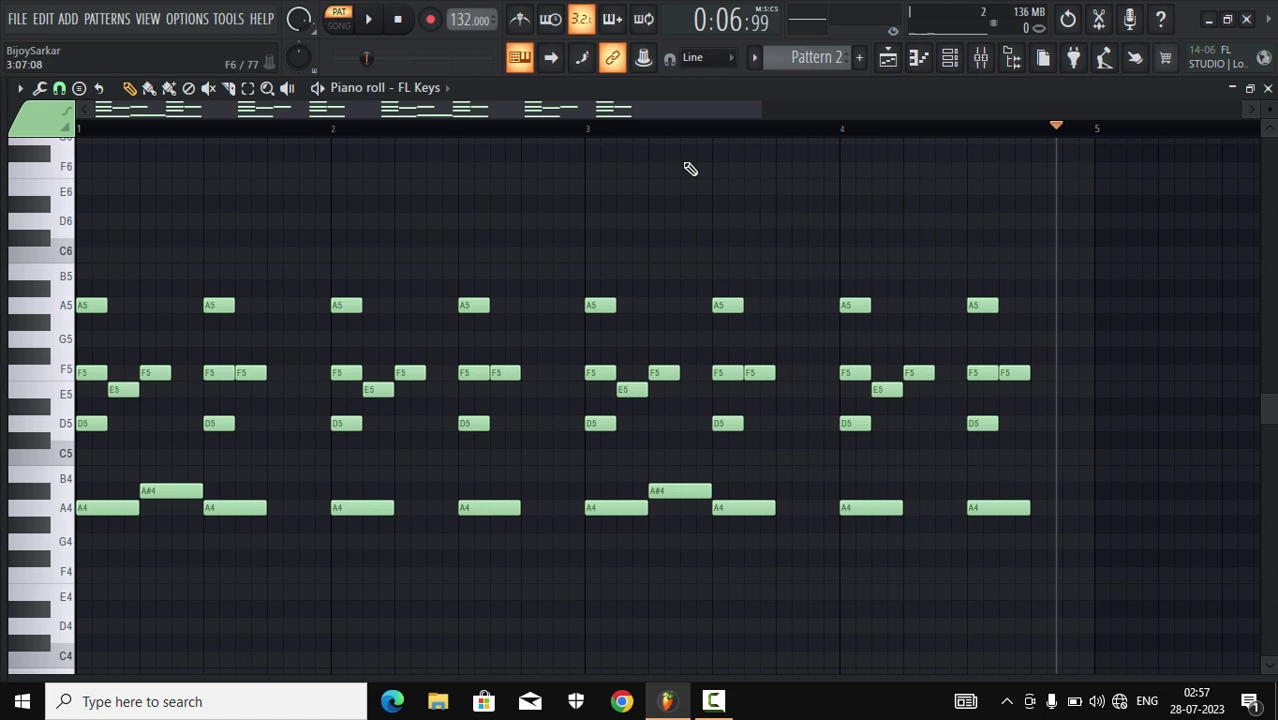
# - Select all A4 and A#4 notes below the chords in Pattern 2 and cut them
pyautogui.moveTo(756, 108); pyautogui.dragTo(1108, 130)
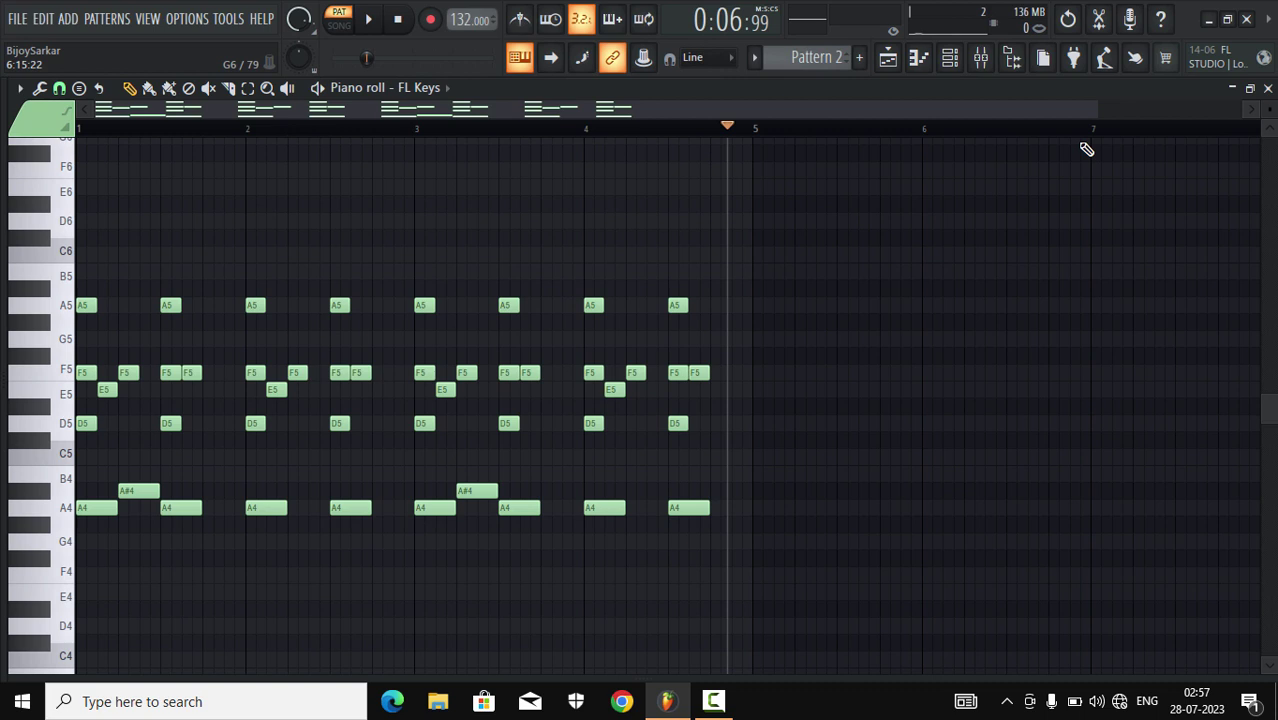
pyautogui.moveTo(1100, 108); pyautogui.dragTo(800, 104)
pyautogui.moveTo(1010, 490); pyautogui.dragTo(30, 585)
pyautogui.click(42, 20)
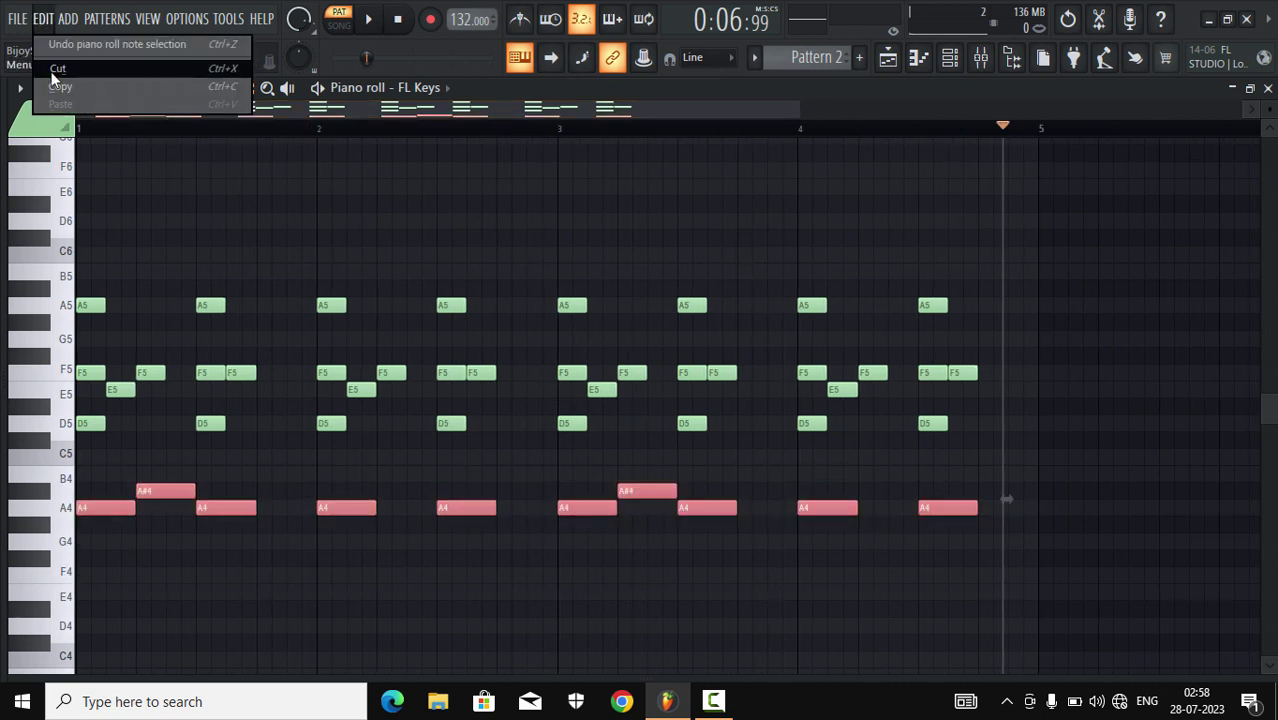
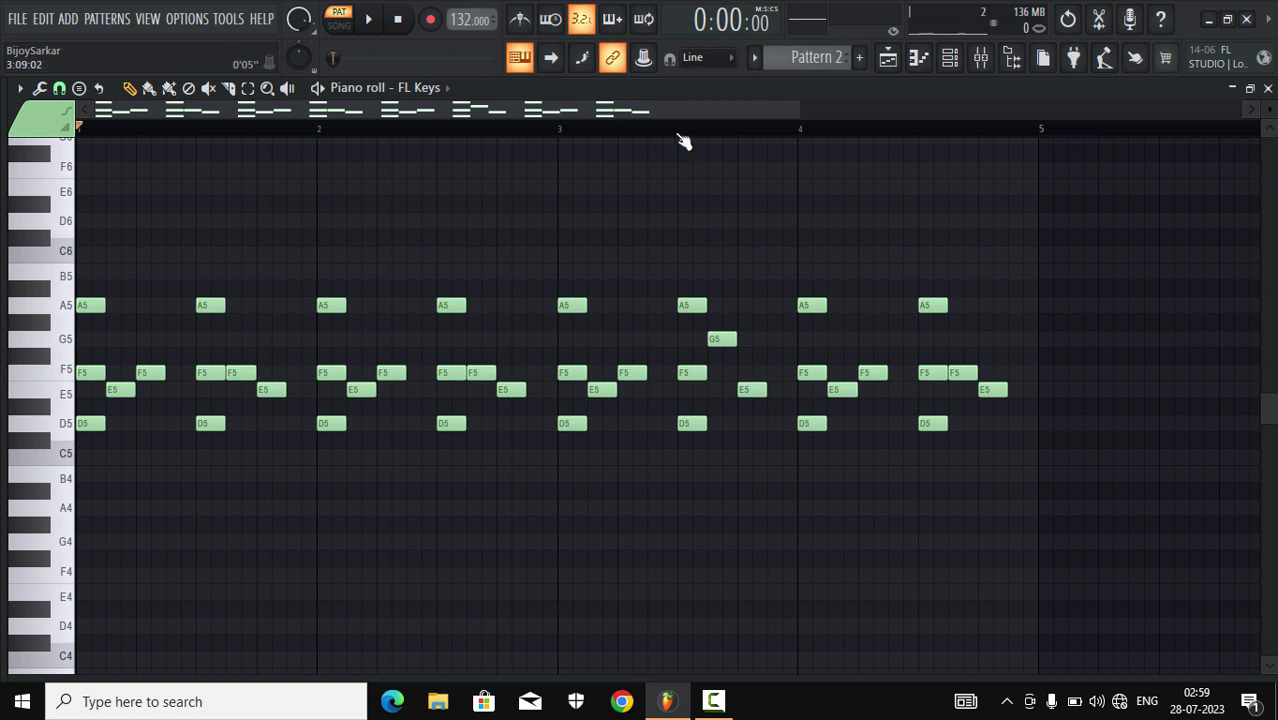
# - While playing Pattern 2, raise the F5 after bar 4's beat 3 chord to G5 and add a half-beat A5 at the bar's end
pyautogui.click(631, 128)
pyautogui.click(369, 19)
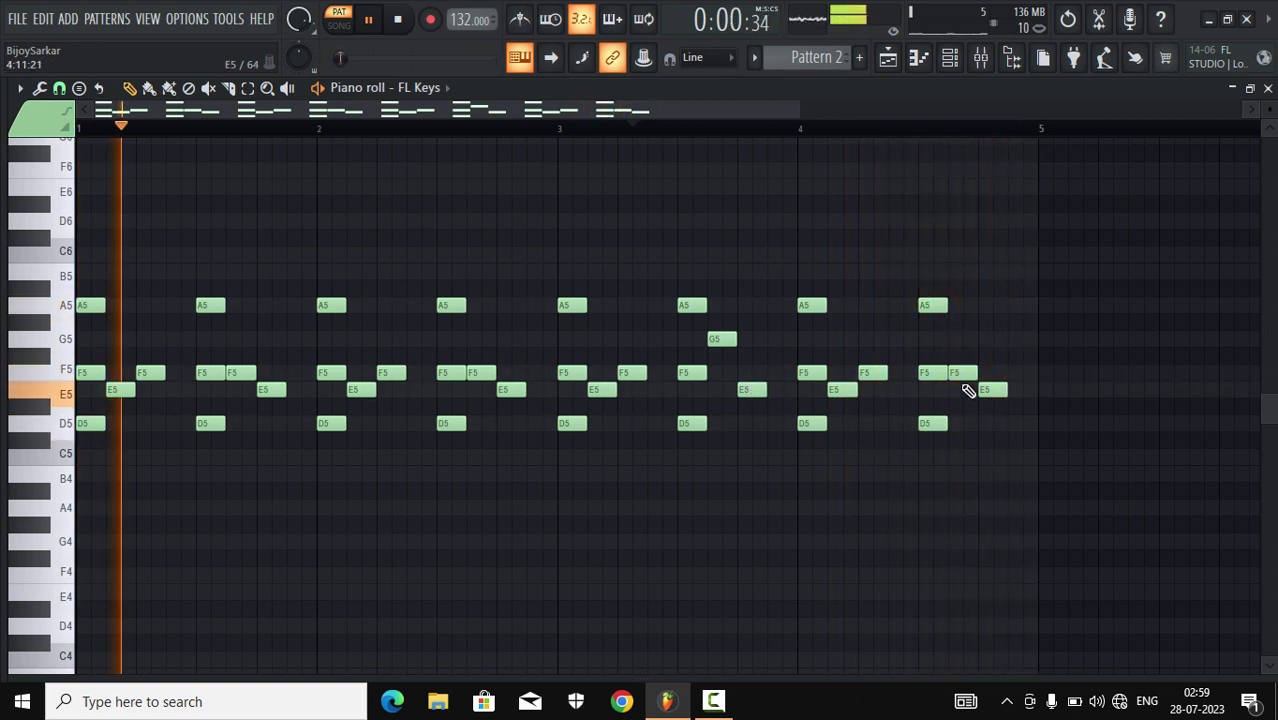
pyautogui.moveTo(967, 375); pyautogui.dragTo(964, 338)
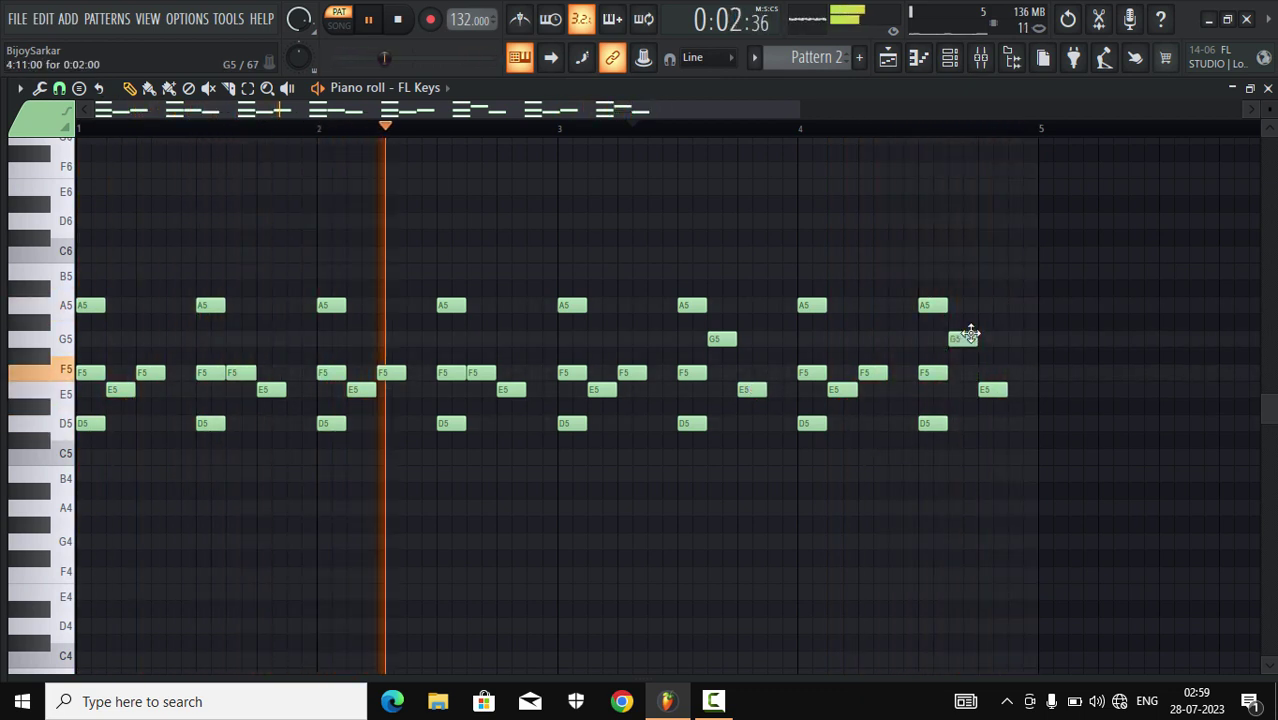
pyautogui.click(1014, 306)
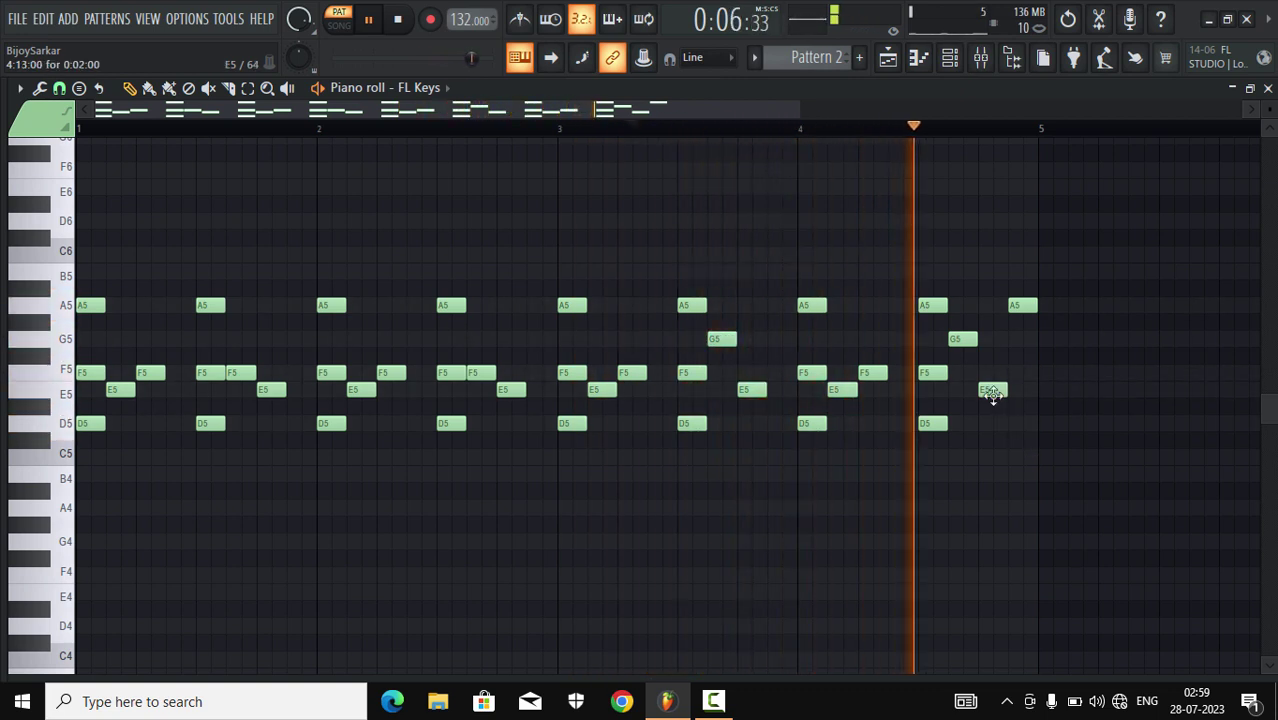
pyautogui.click(369, 20)
# - Add one-beat A4 notes on beats 1 and 3 of bars 1 and 2 and on beat 1 of bar 3
pyautogui.click(89, 510)
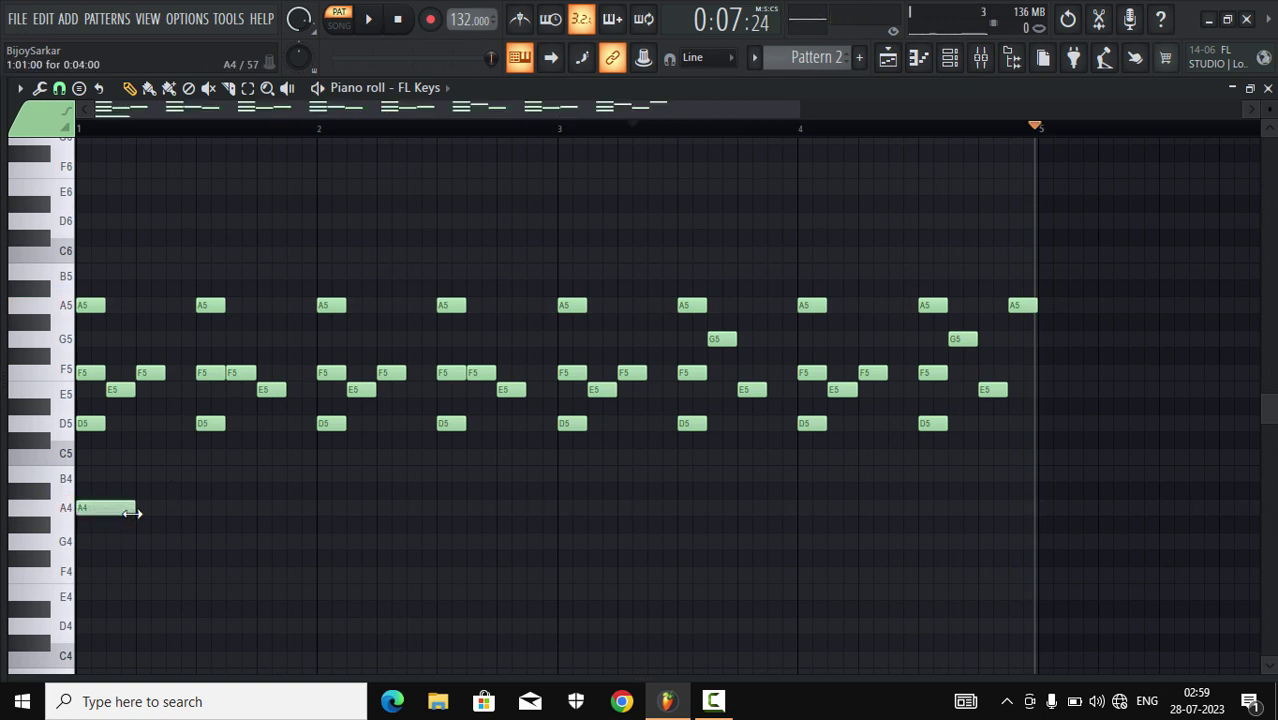
pyautogui.click(203, 514)
pyautogui.click(325, 512)
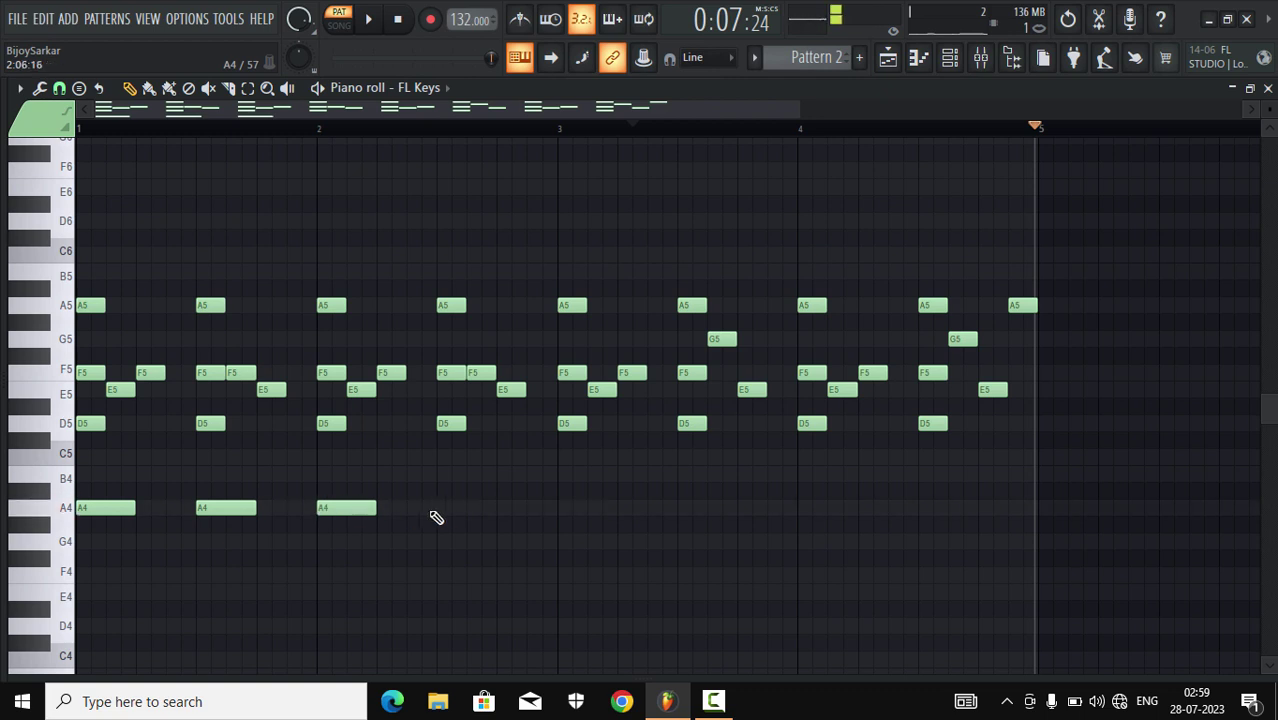
pyautogui.click(442, 512)
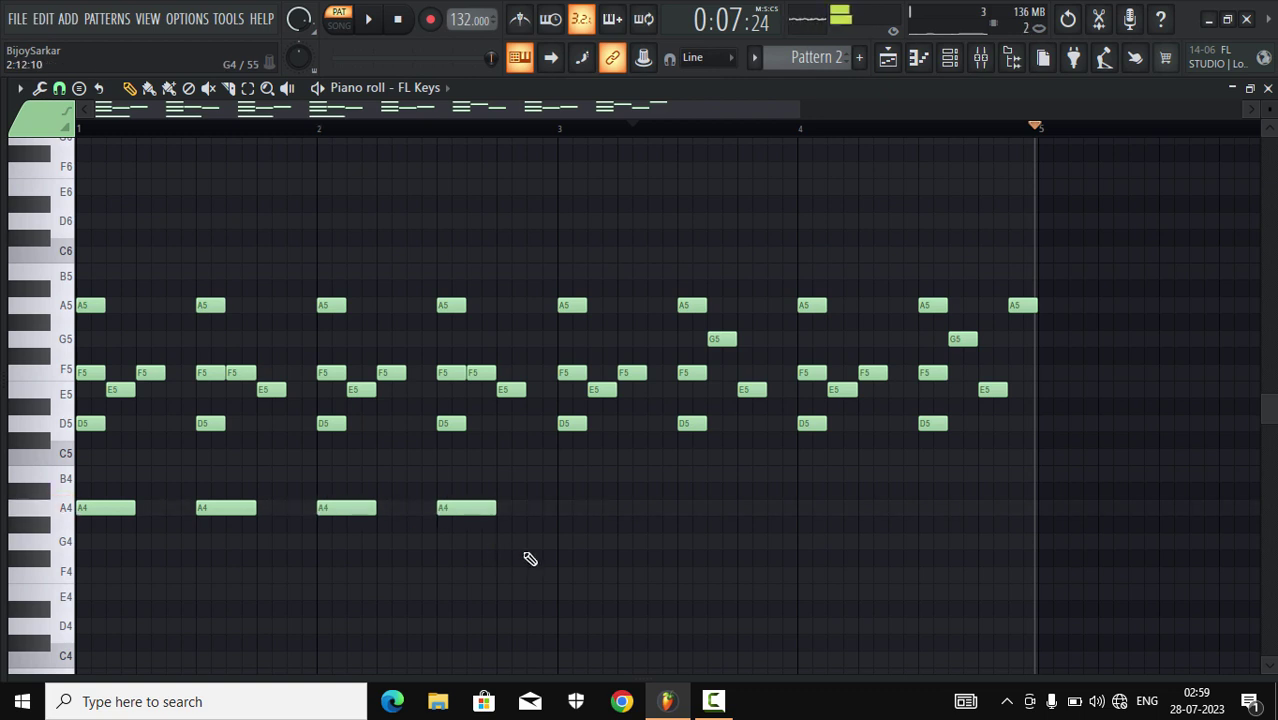
pyautogui.click(563, 508)
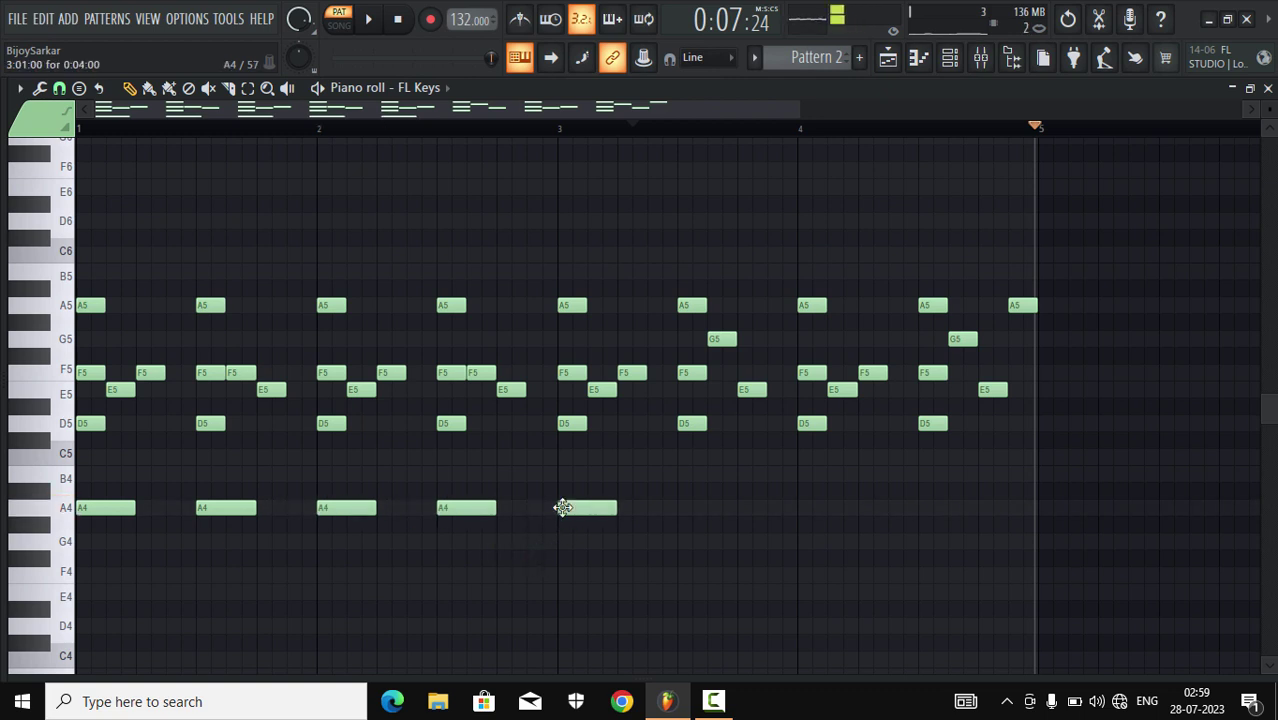
# - Add one-beat low notes: A#4 on bar 3's beat 3, G4 on bar 4's beat 1 and A4 on bar 4's beat 3
pyautogui.click(687, 493)
pyautogui.click(802, 541)
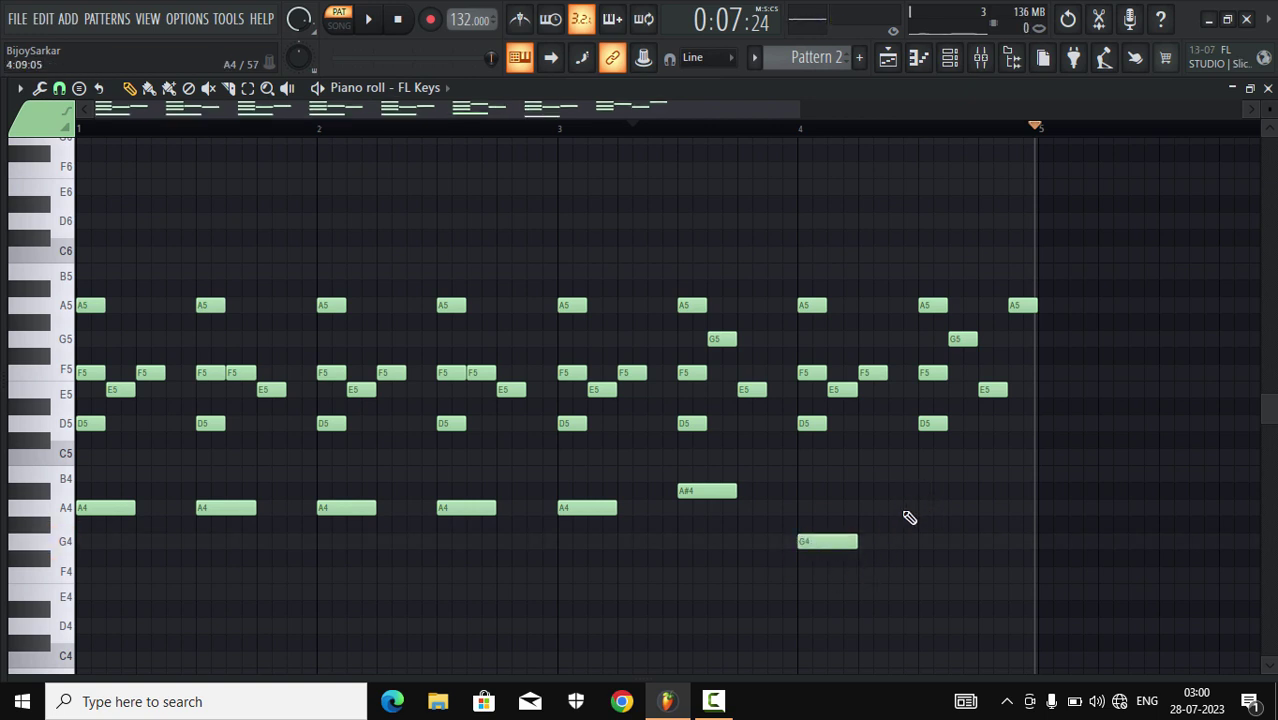
pyautogui.click(870, 508)
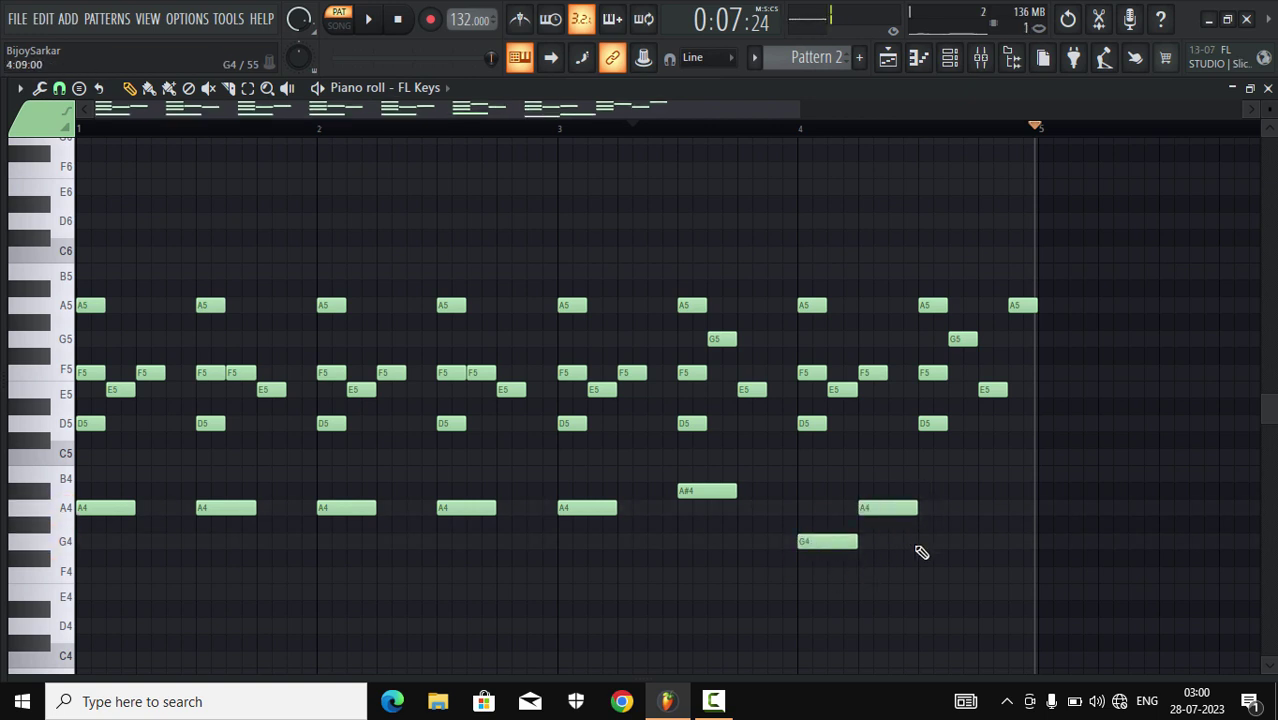
pyautogui.moveTo(890, 508); pyautogui.dragTo(950, 509)
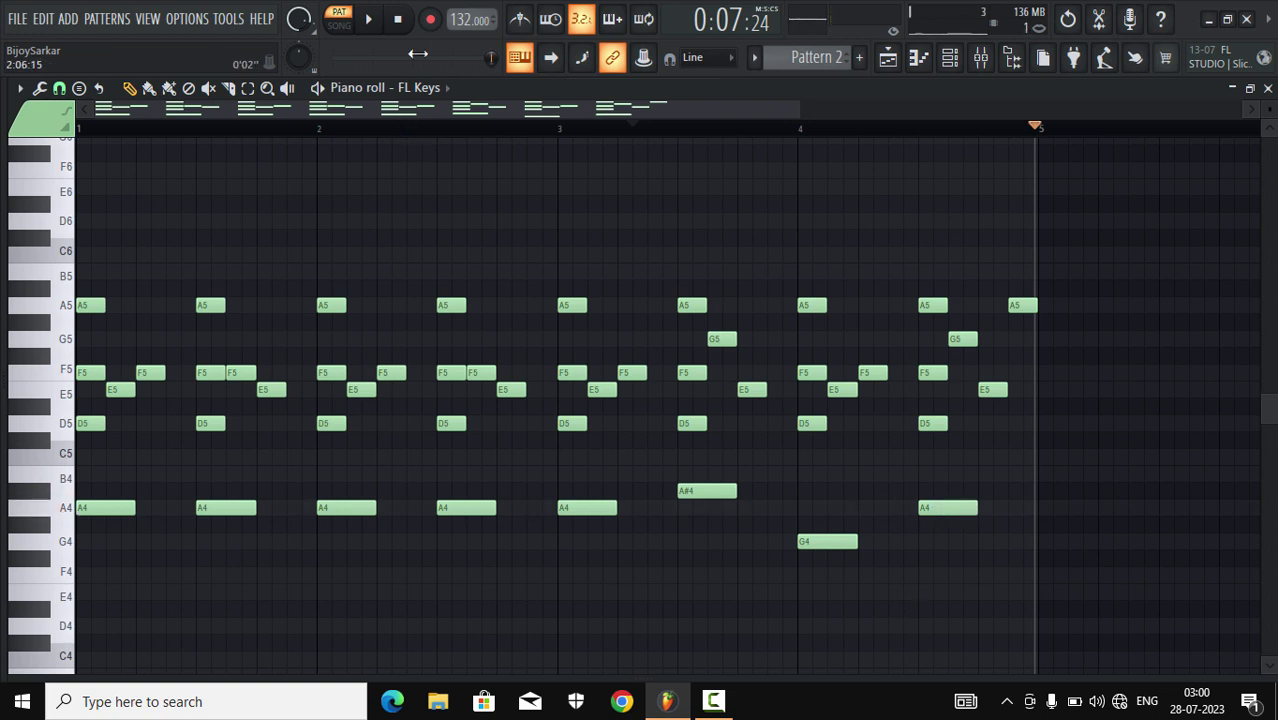
# - Play Pattern 2 from the start to hear it with its low notes, and stop playback
pyautogui.click(401, 21)
pyautogui.click(375, 20)
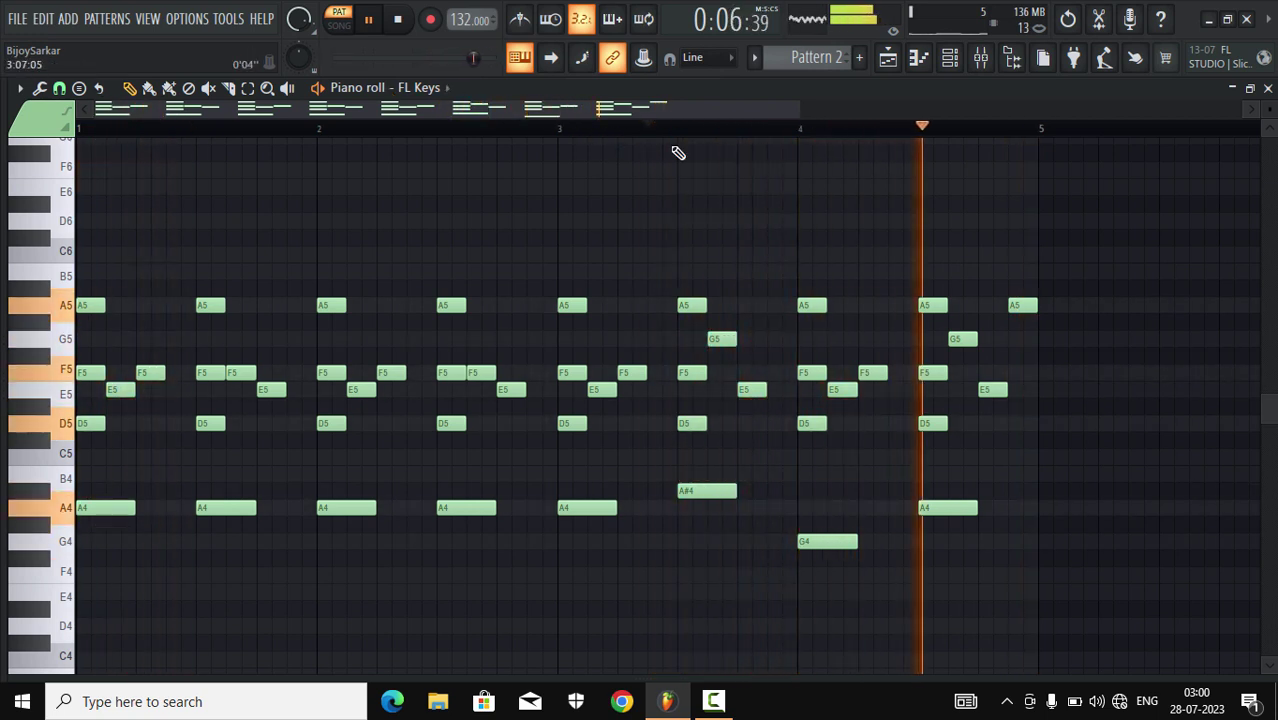
pyautogui.press('space')
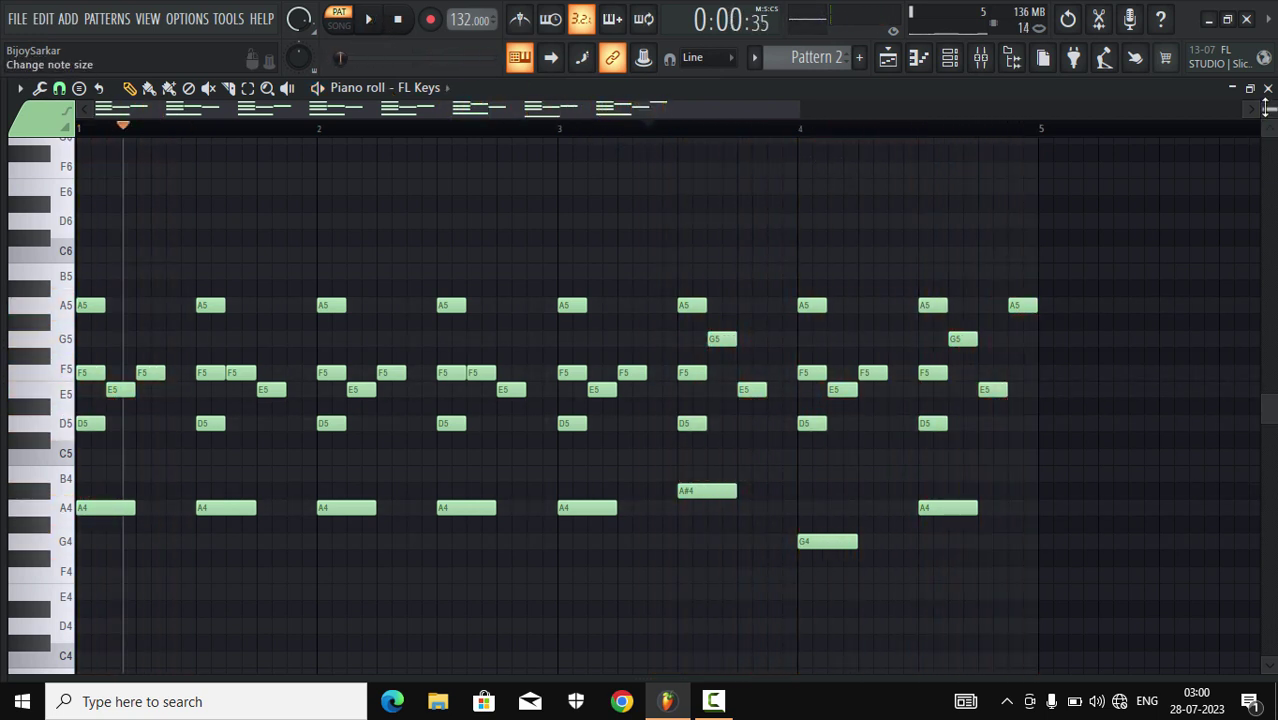
# - In the playlist, place Pattern 2 on Track 1 at bar 5, directly after Pattern 1
pyautogui.press('F5')
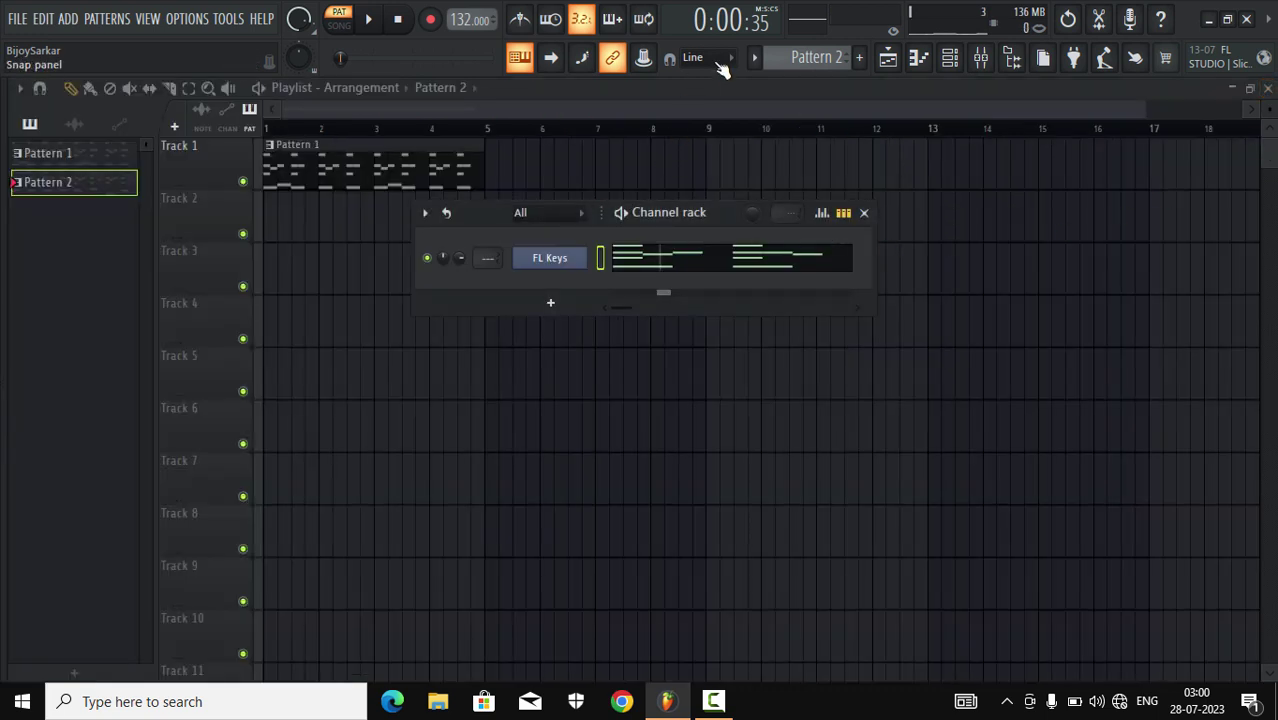
pyautogui.click(755, 57)
pyautogui.click(776, 82)
pyautogui.click(758, 57)
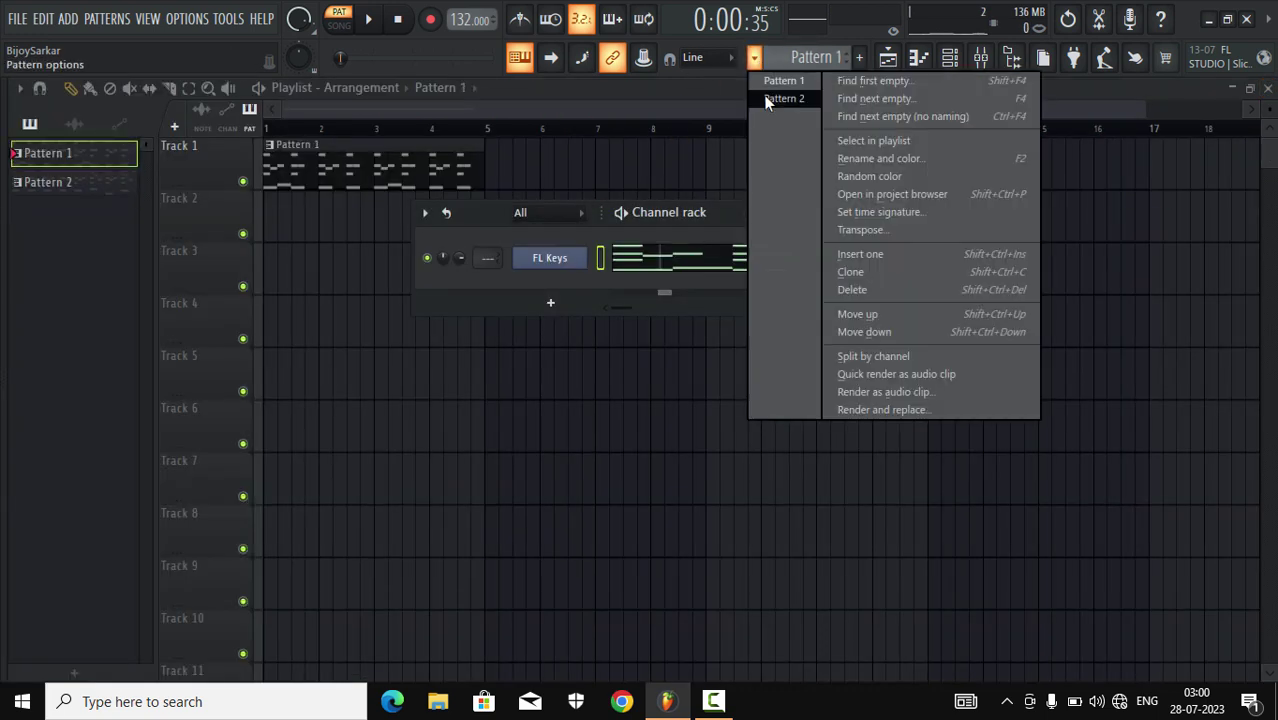
pyautogui.click(776, 94)
pyautogui.click(488, 165)
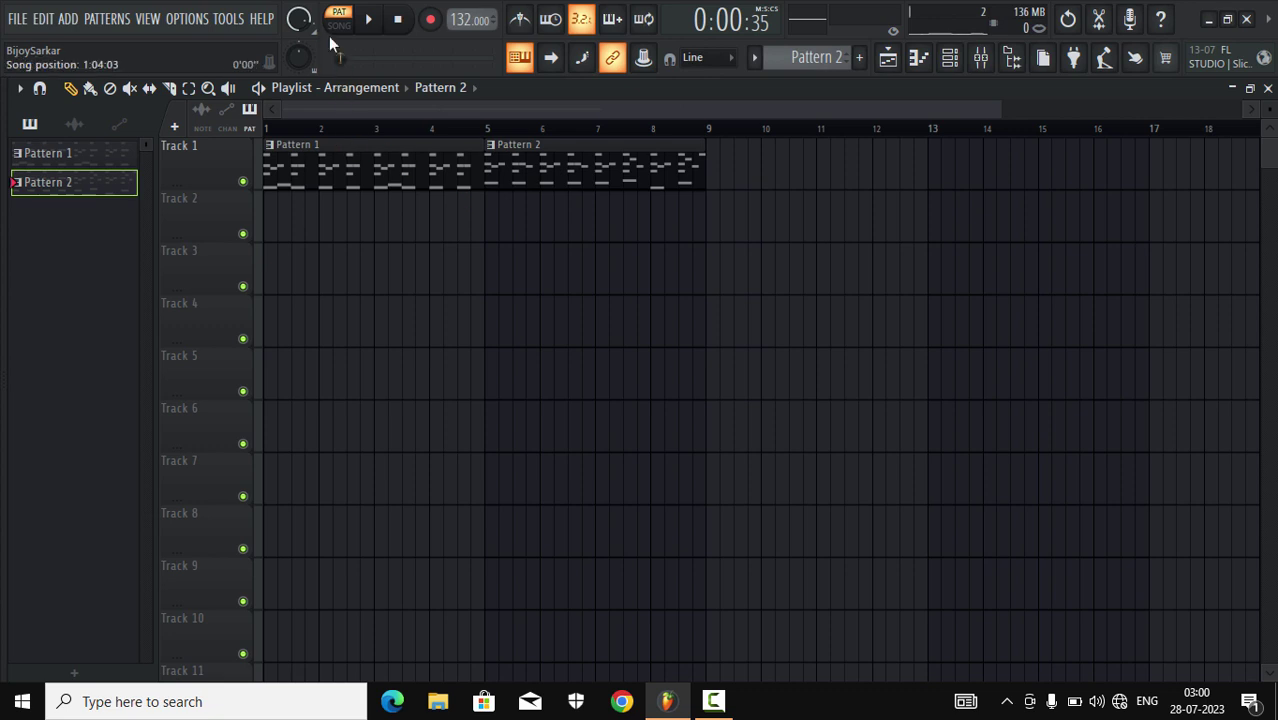
# - Play the playlist in song mode to hear Pattern 1 followed by Pattern 2, and stop playback
pyautogui.click(340, 25)
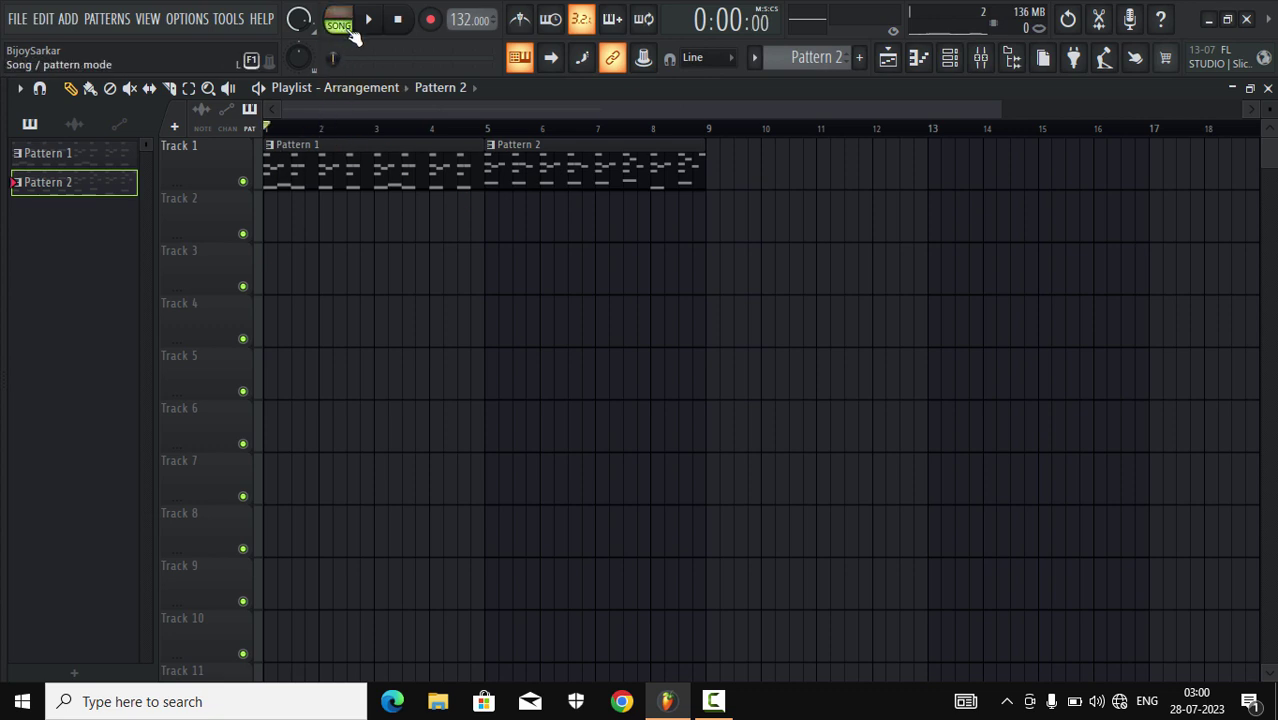
pyautogui.click(366, 22)
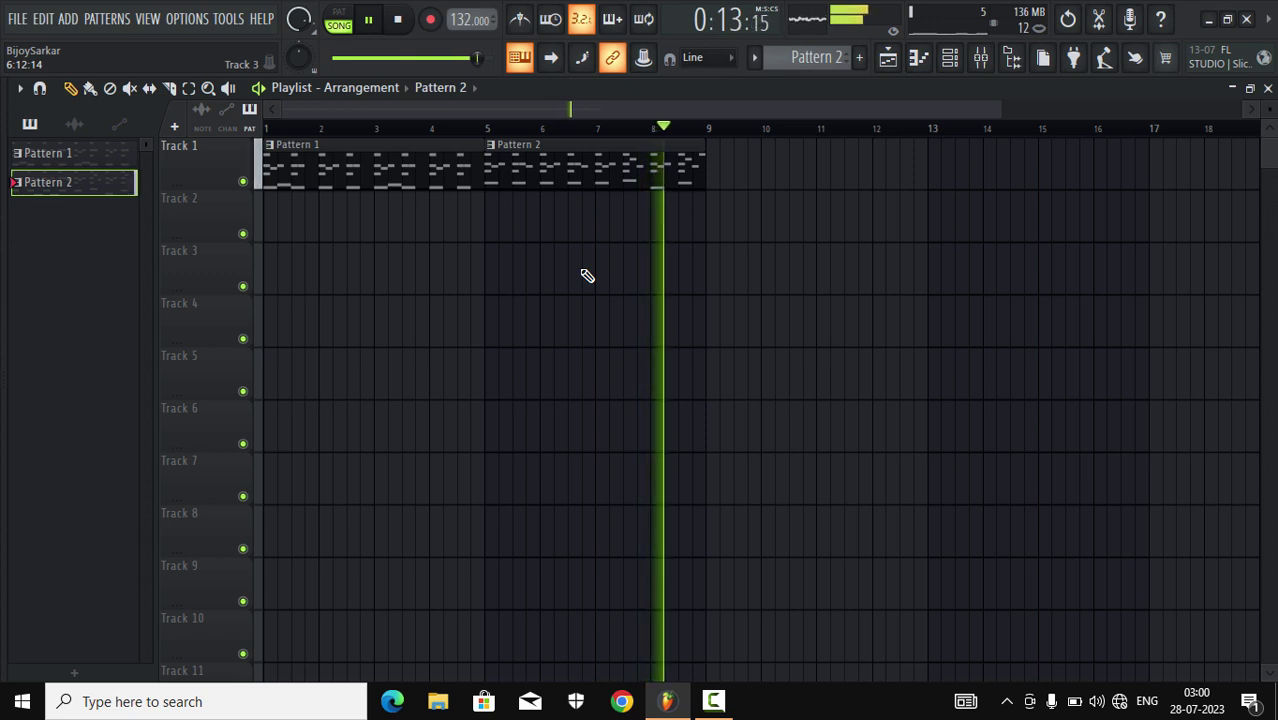
pyautogui.press('space')
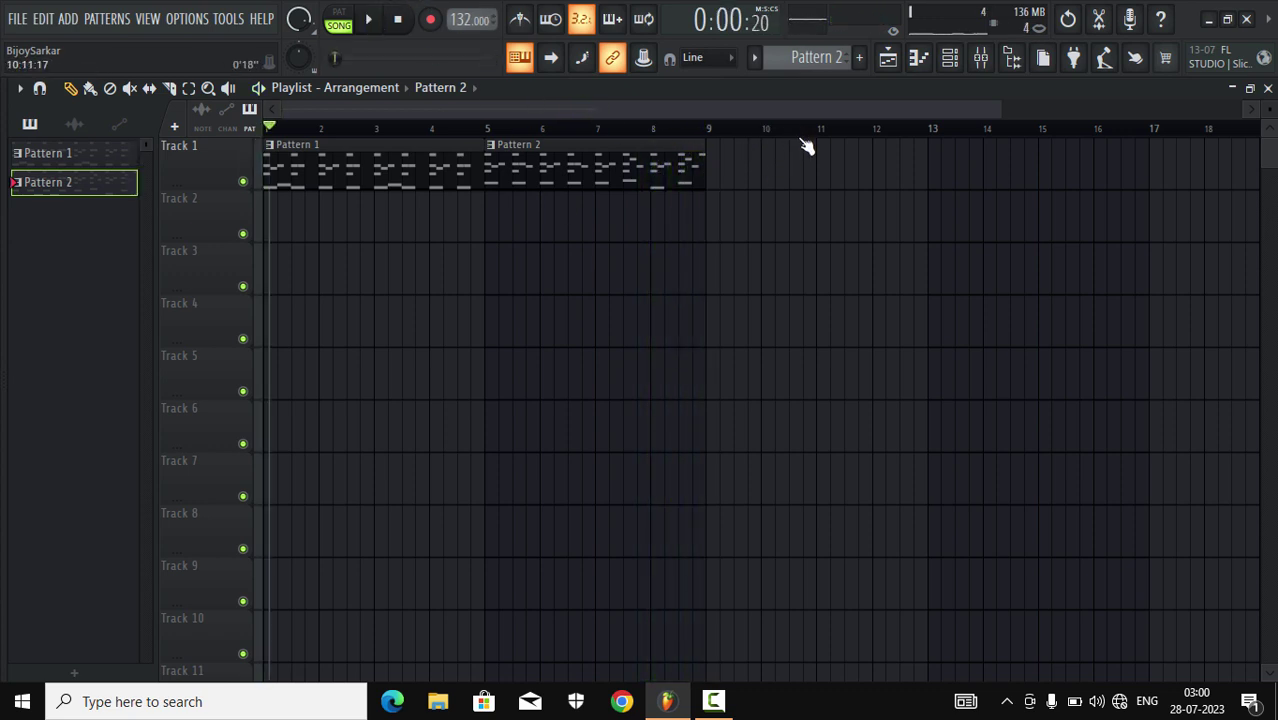
pyautogui.click(860, 57)
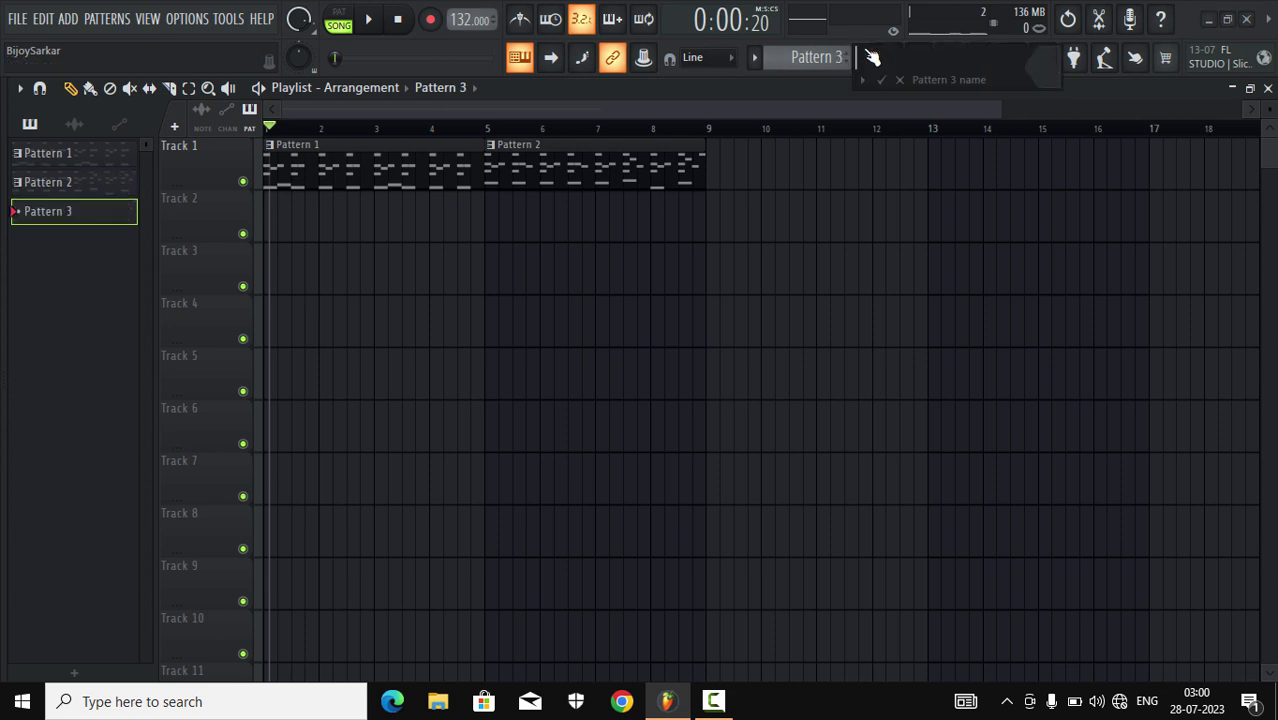
pyautogui.click(880, 80)
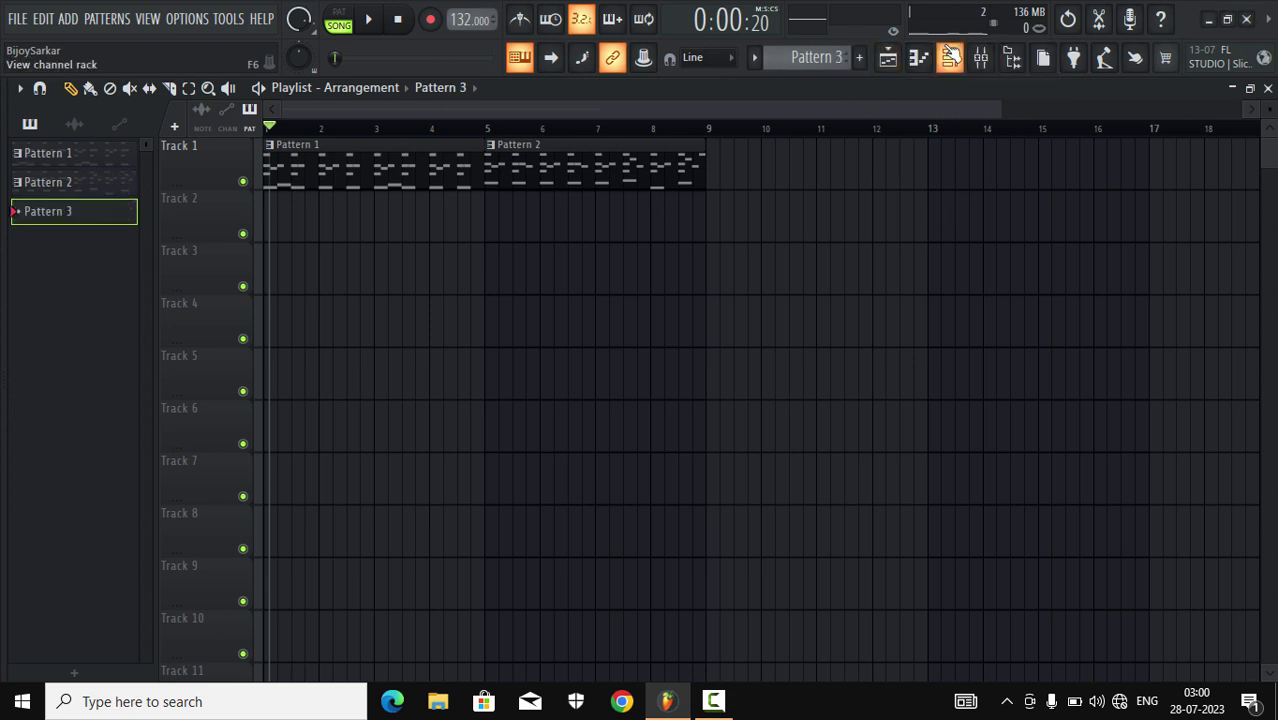
pyautogui.click(949, 57)
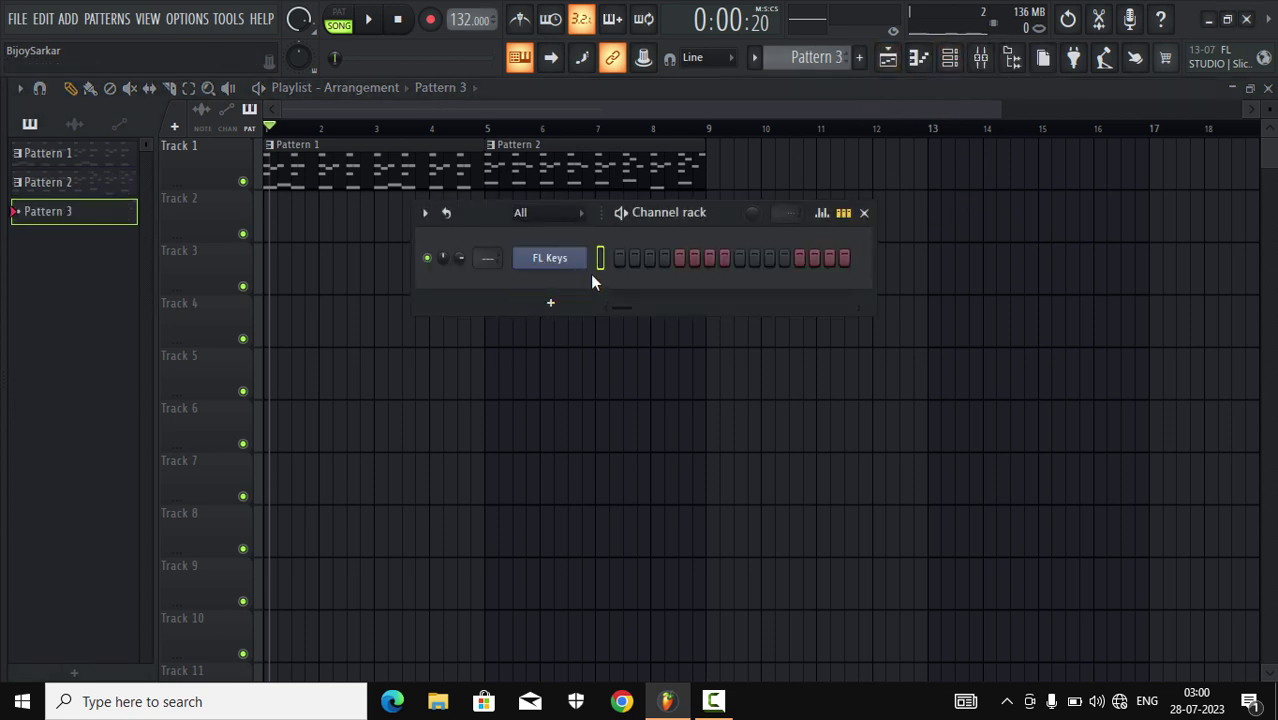
pyautogui.moveTo(672, 221); pyautogui.dragTo(676, 290)
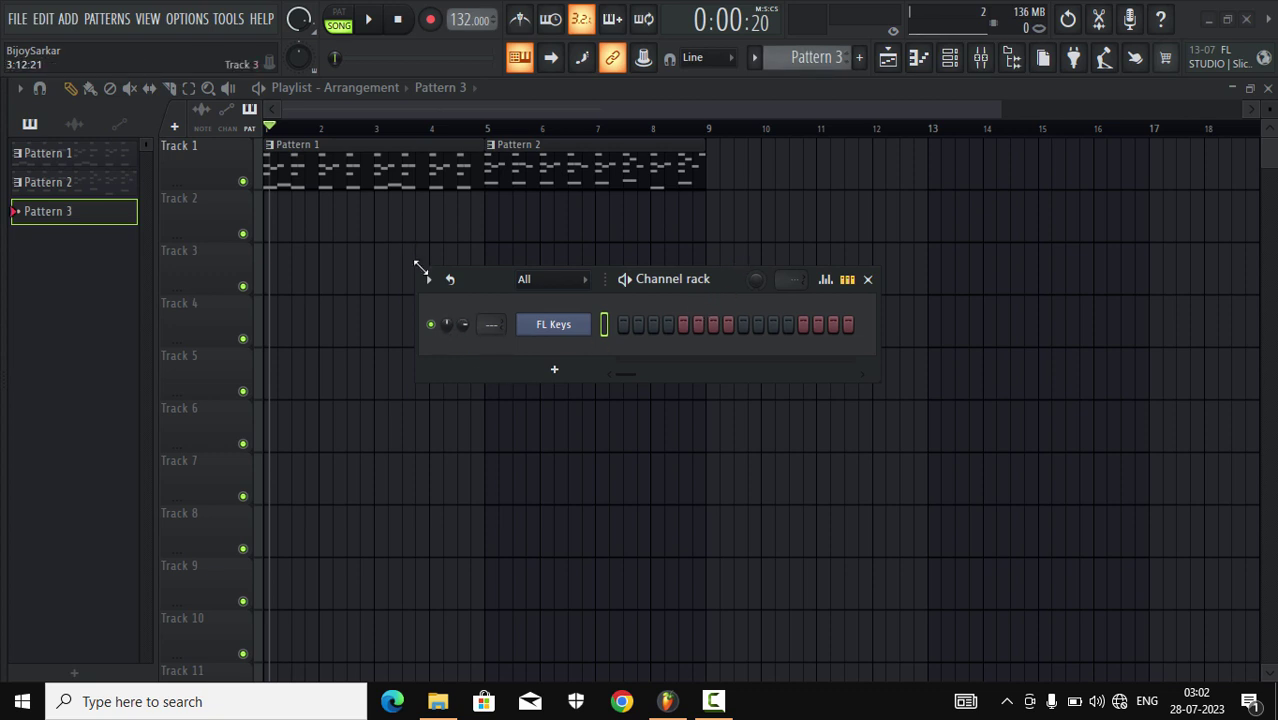
pyautogui.moveTo(703, 287); pyautogui.dragTo(737, 251)
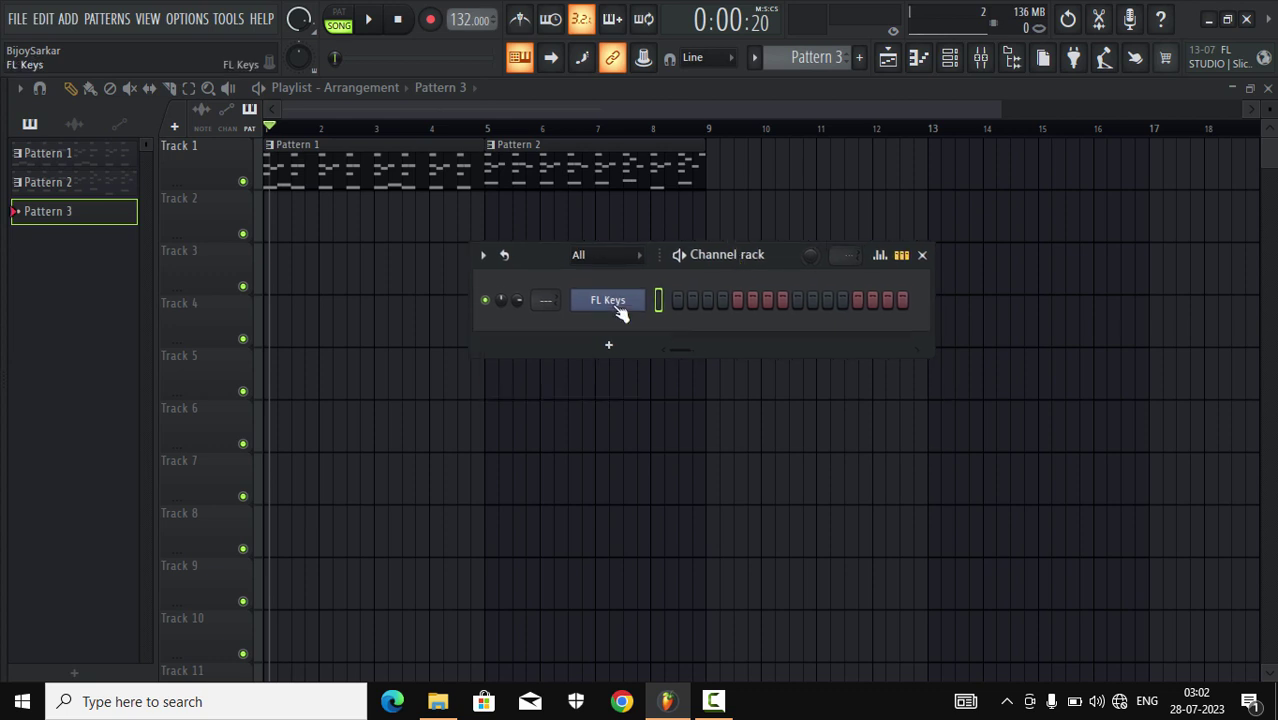
pyautogui.click(949, 59)
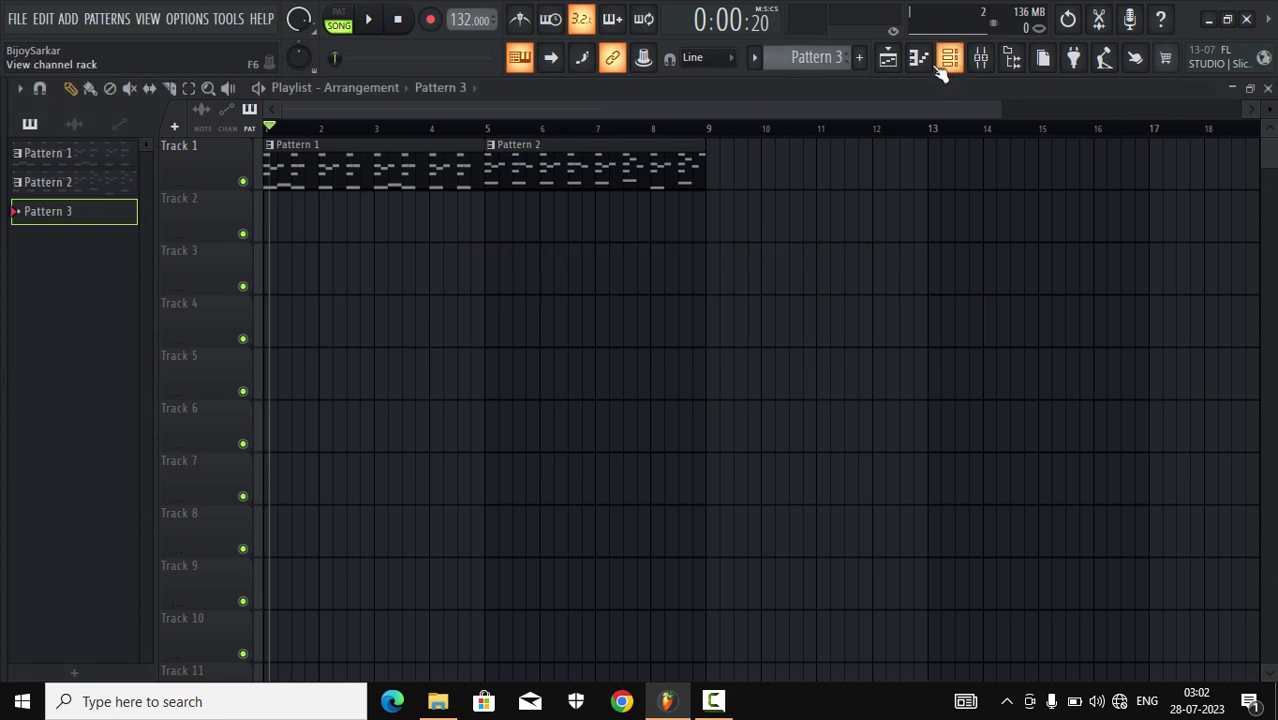
# - Copy the FL Keys notes from Pattern 2 and paste them into a new Pattern 3
pyautogui.click(766, 62)
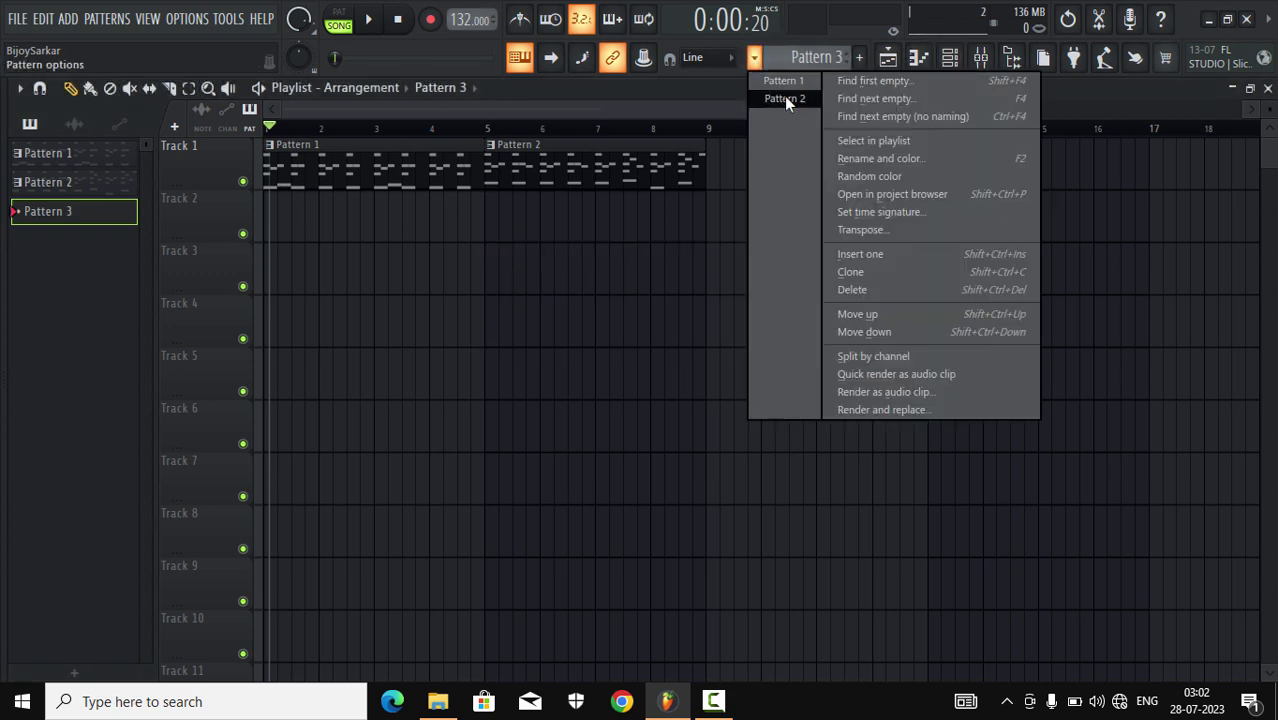
pyautogui.click(782, 96)
pyautogui.click(953, 59)
pyautogui.rightClick(650, 292)
pyautogui.press('Escape')
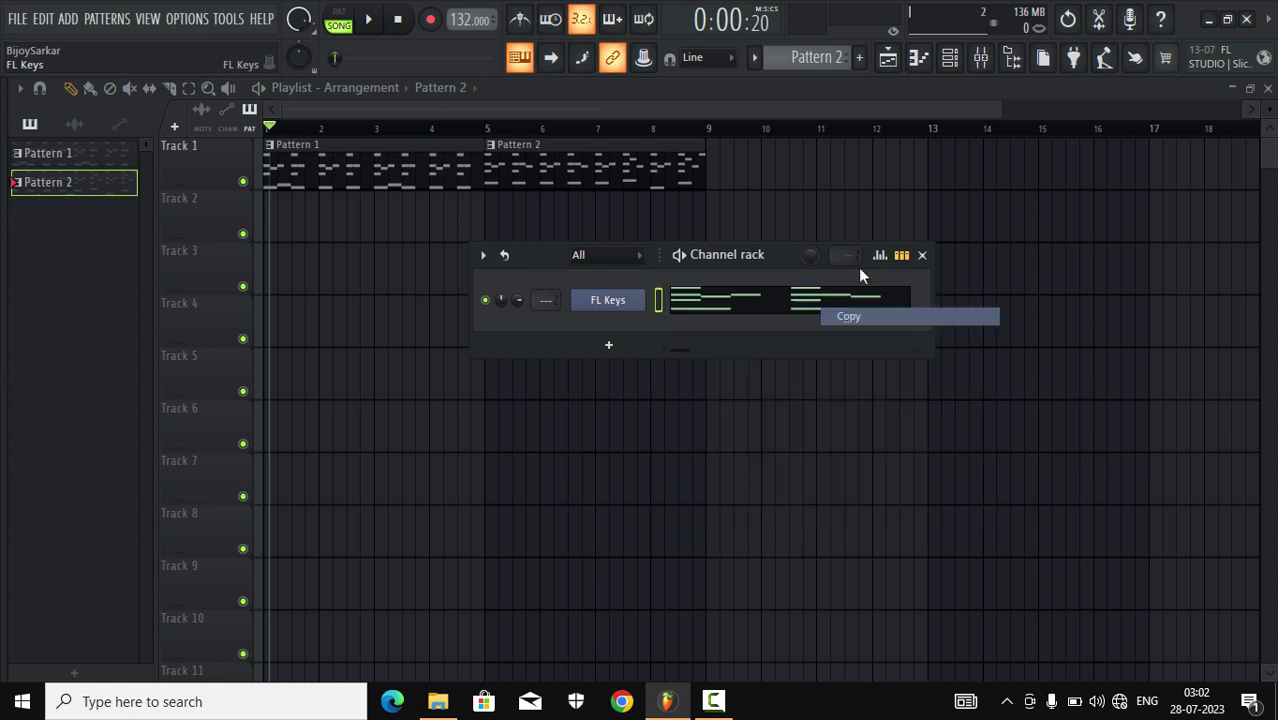
pyautogui.click(860, 60)
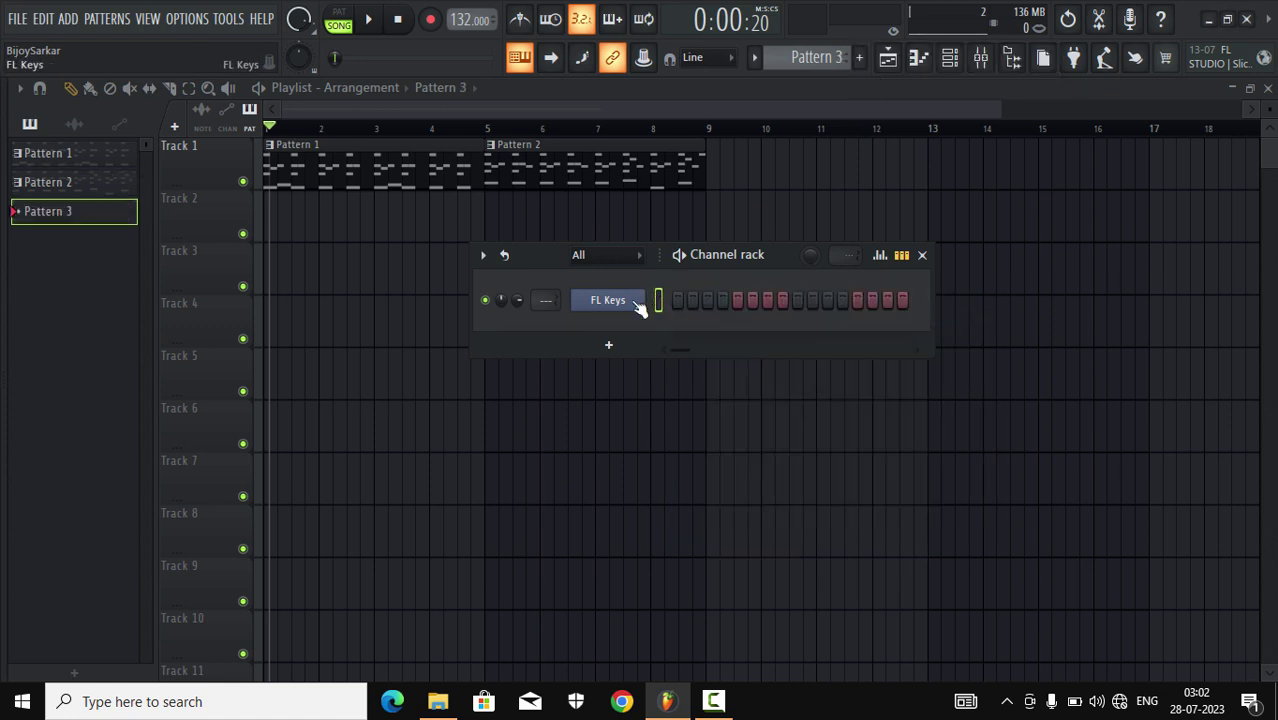
pyautogui.rightClick(640, 308)
pyautogui.click(847, 333)
# - Open the FL Keys piano roll for Pattern 3 and zoom out horizontally to show about seven bars
pyautogui.rightClick(640, 305)
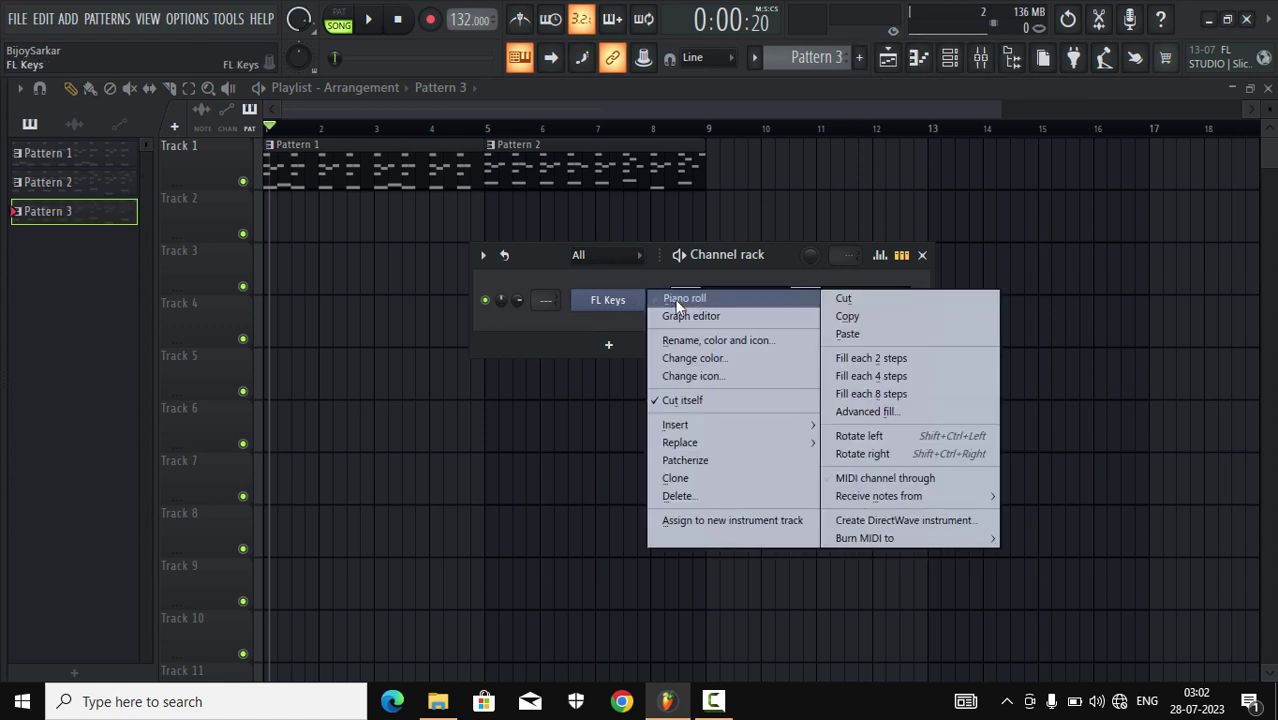
pyautogui.click(680, 300)
pyautogui.moveTo(801, 105); pyautogui.dragTo(1071, 107)
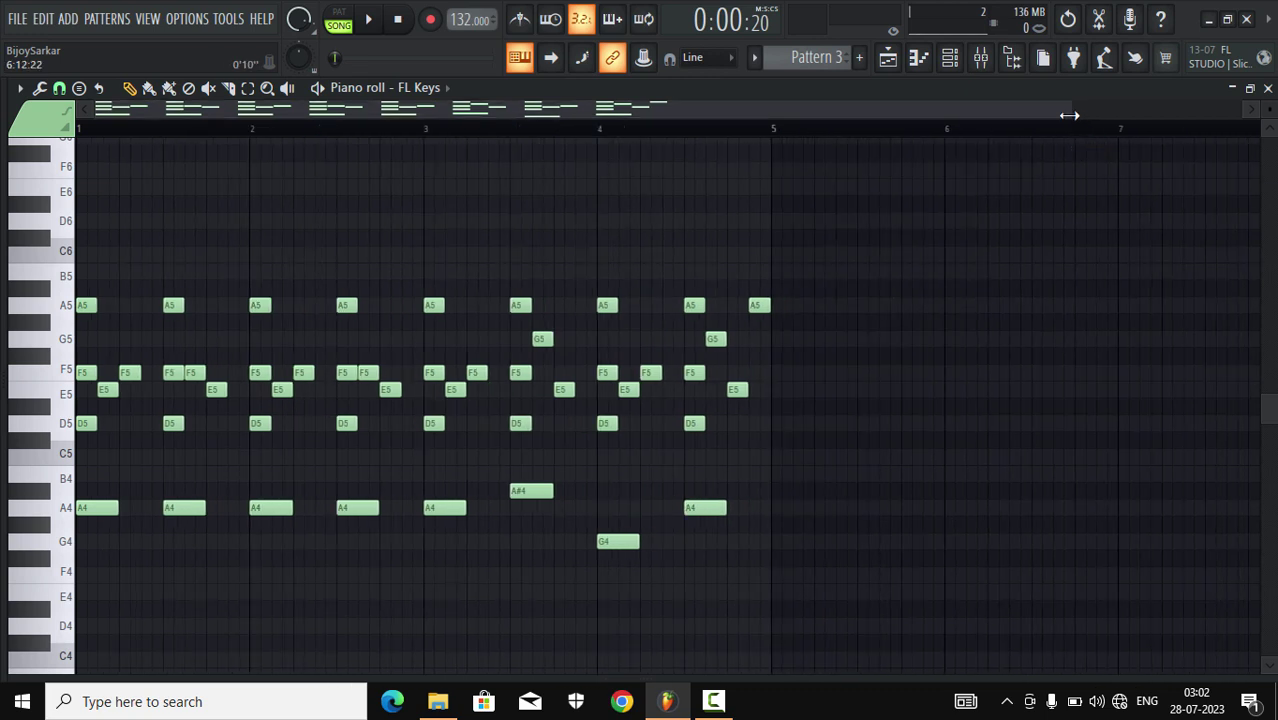
# - Select all the F5, E5 and D5 notes in Pattern 3 and cut them, keeping the A5, G5 and low notes
pyautogui.click(248, 88)
pyautogui.moveTo(88, 351); pyautogui.dragTo(522, 466)
pyautogui.click(43, 18)
pyautogui.click(62, 68)
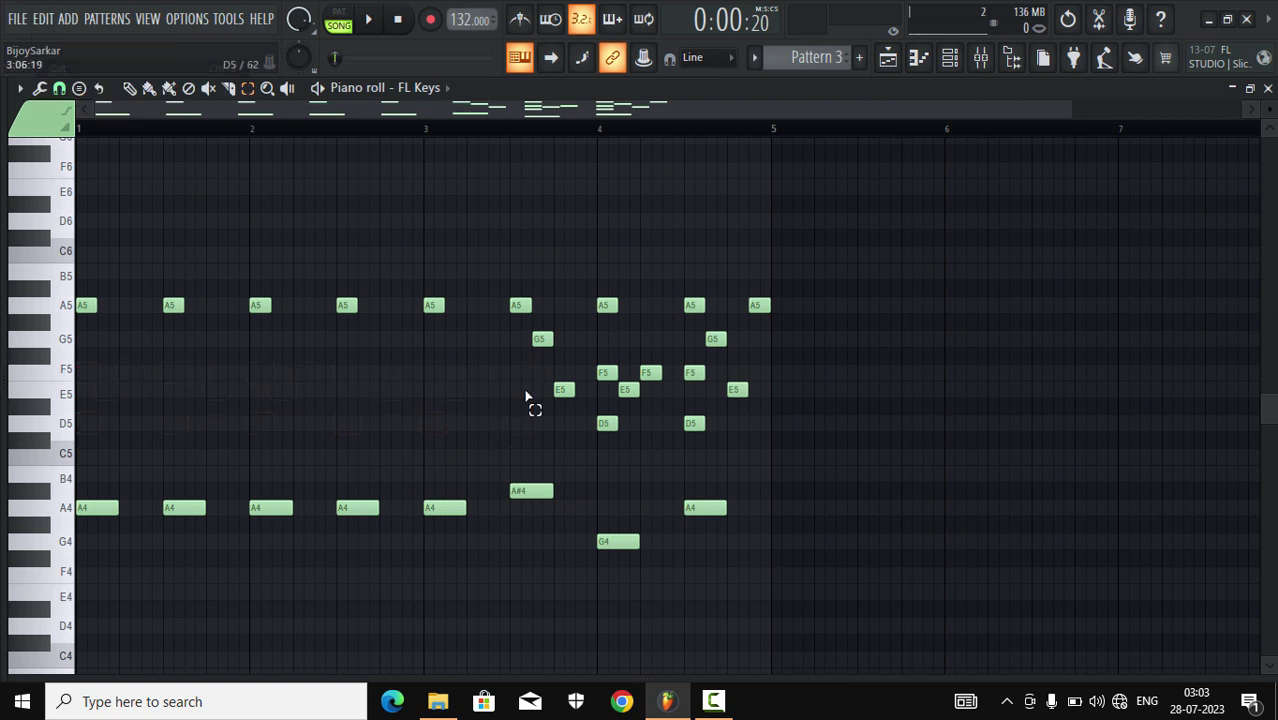
pyautogui.moveTo(550, 347); pyautogui.dragTo(699, 451)
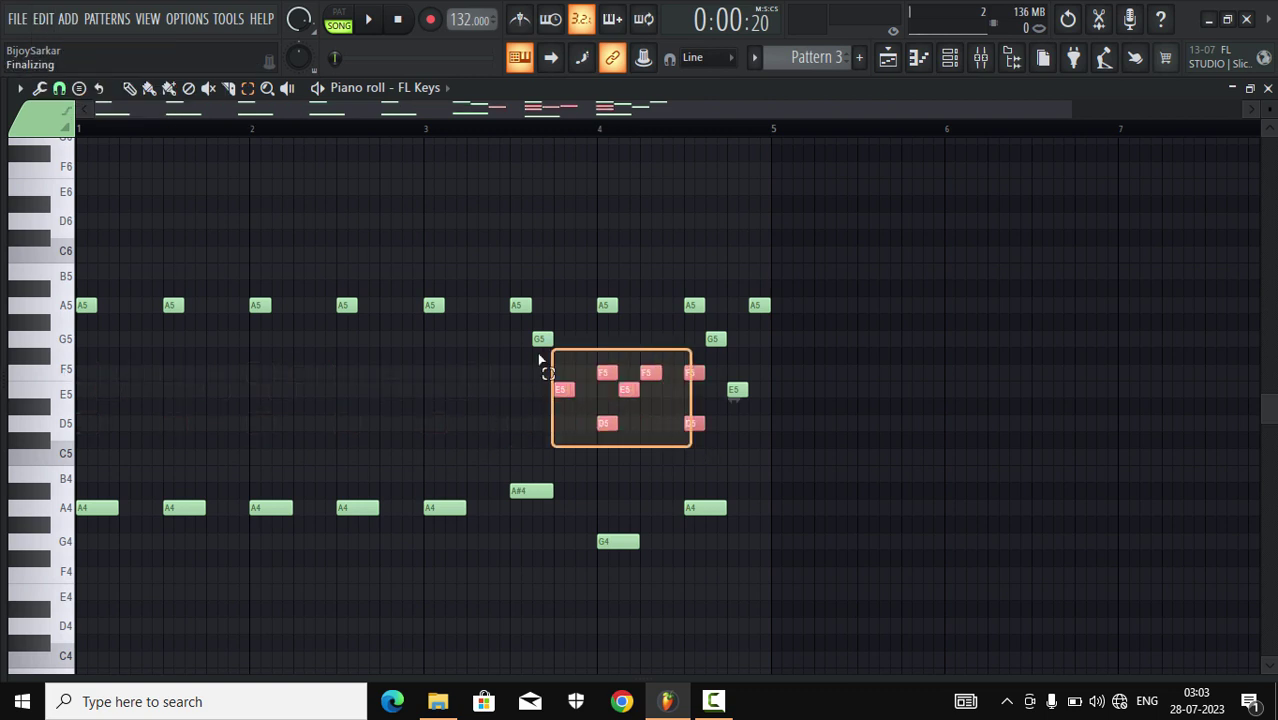
pyautogui.click(44, 18)
pyautogui.click(56, 68)
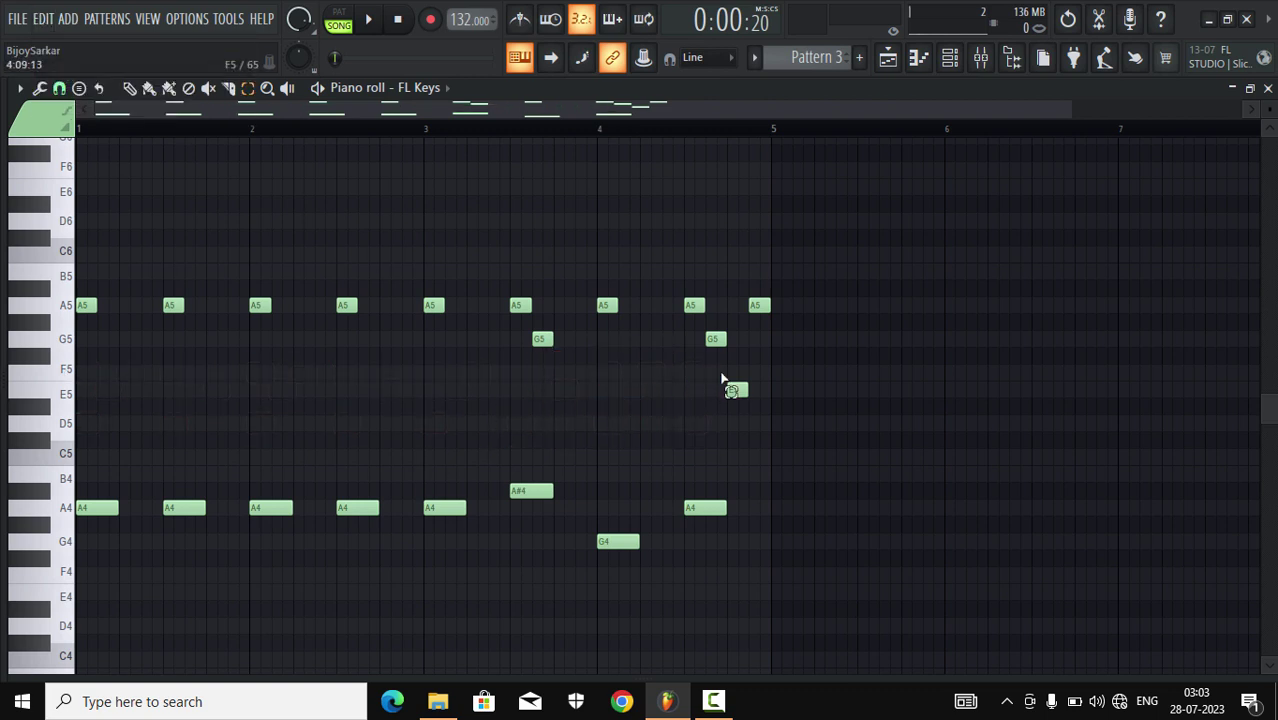
pyautogui.moveTo(758, 362); pyautogui.dragTo(724, 424)
pyautogui.click(44, 18)
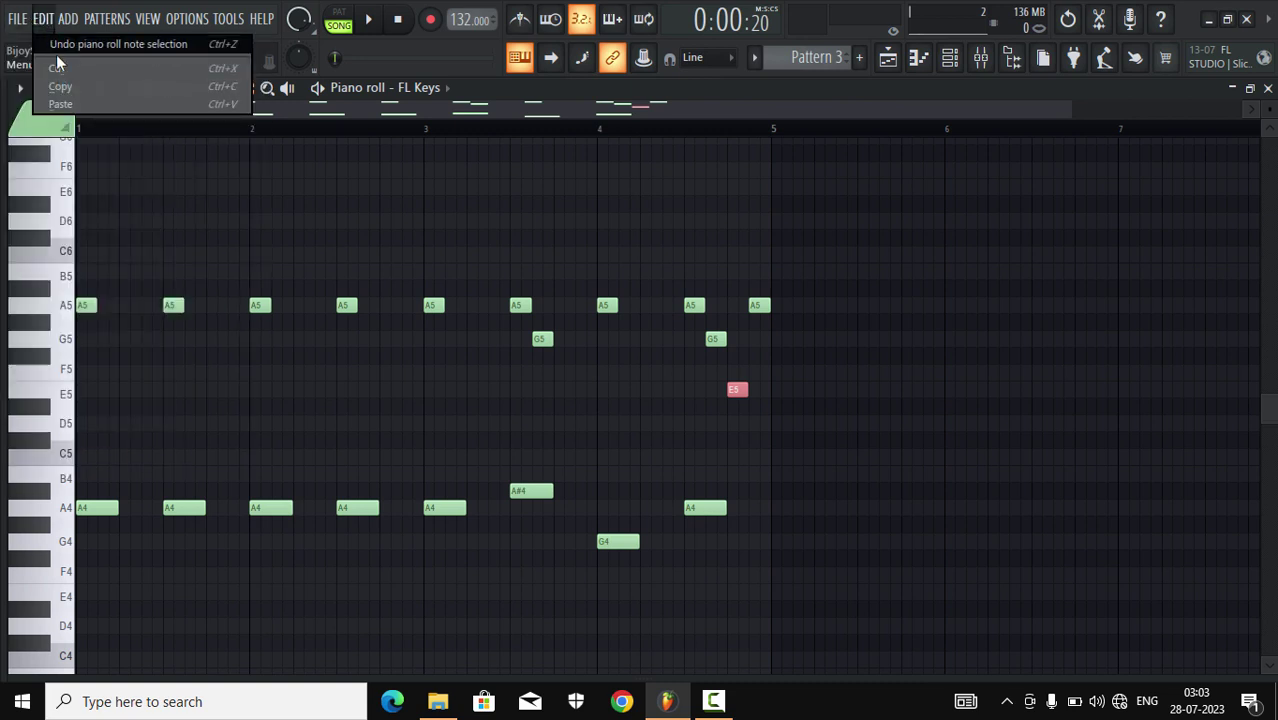
pyautogui.click(56, 68)
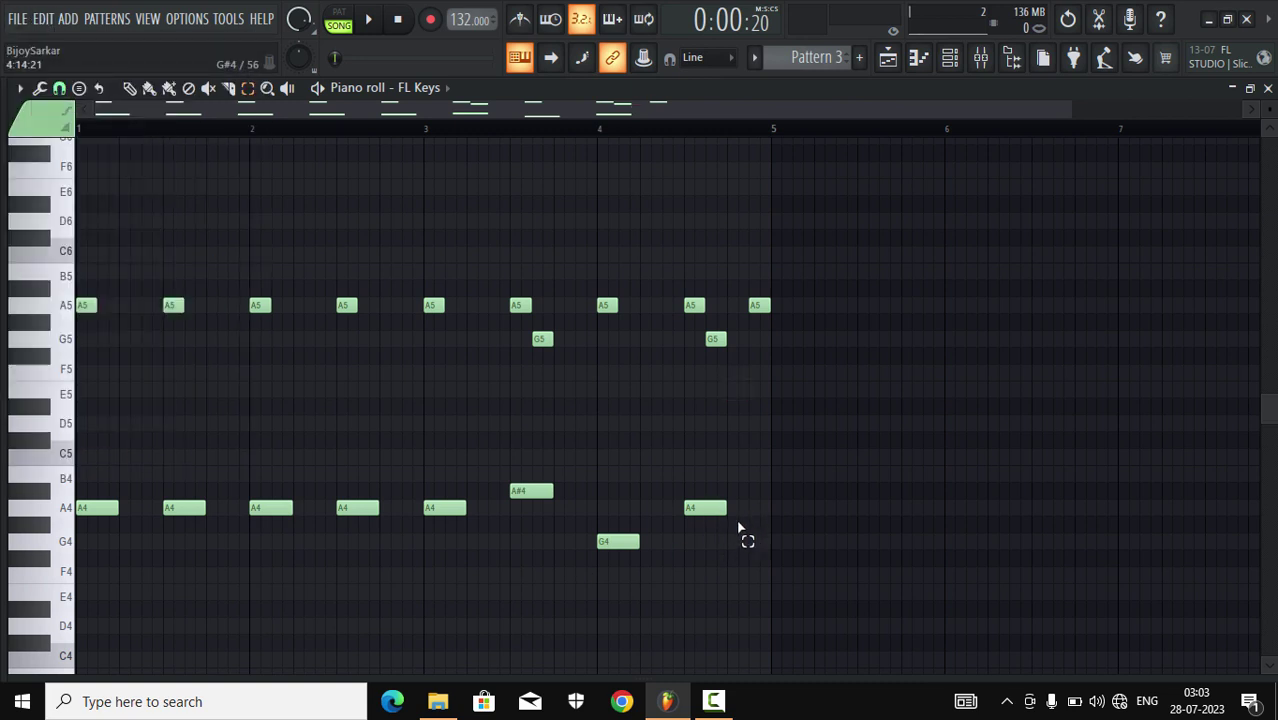
# - Switch to pattern mode and play Pattern 3 to hear the thinned-out notes, and stop playback
pyautogui.click(383, 27)
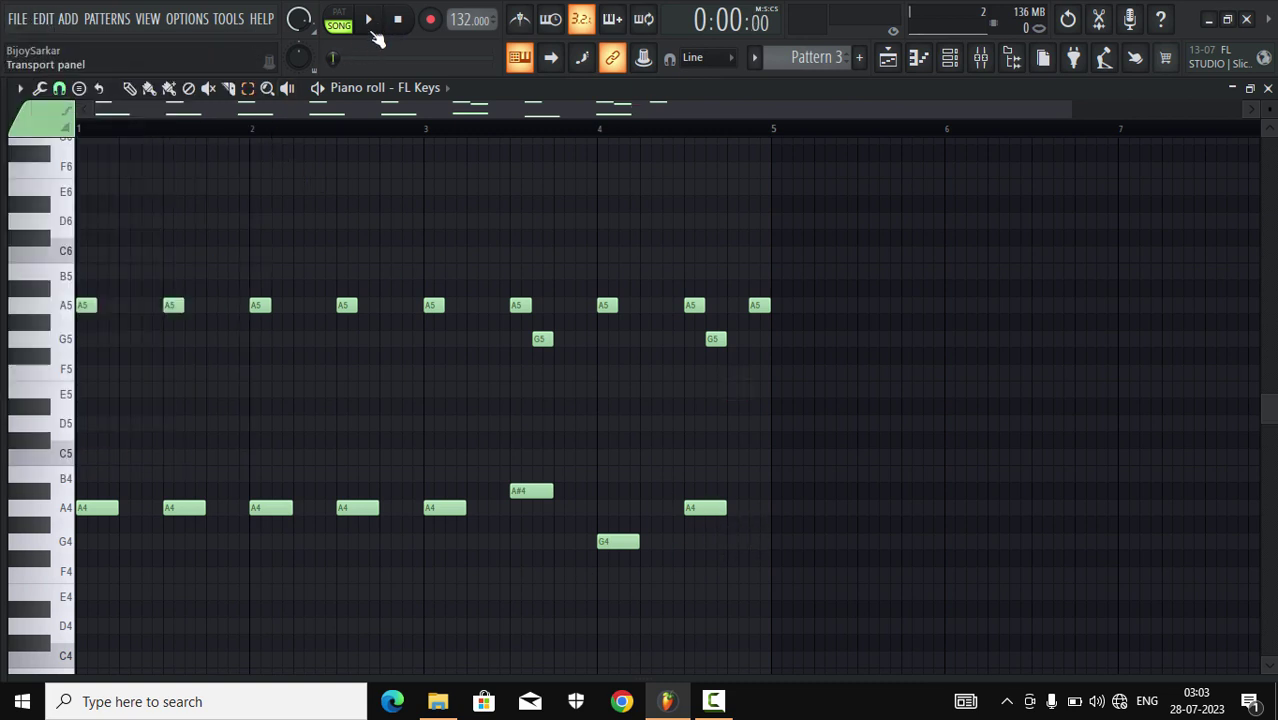
pyautogui.click(370, 24)
pyautogui.click(339, 12)
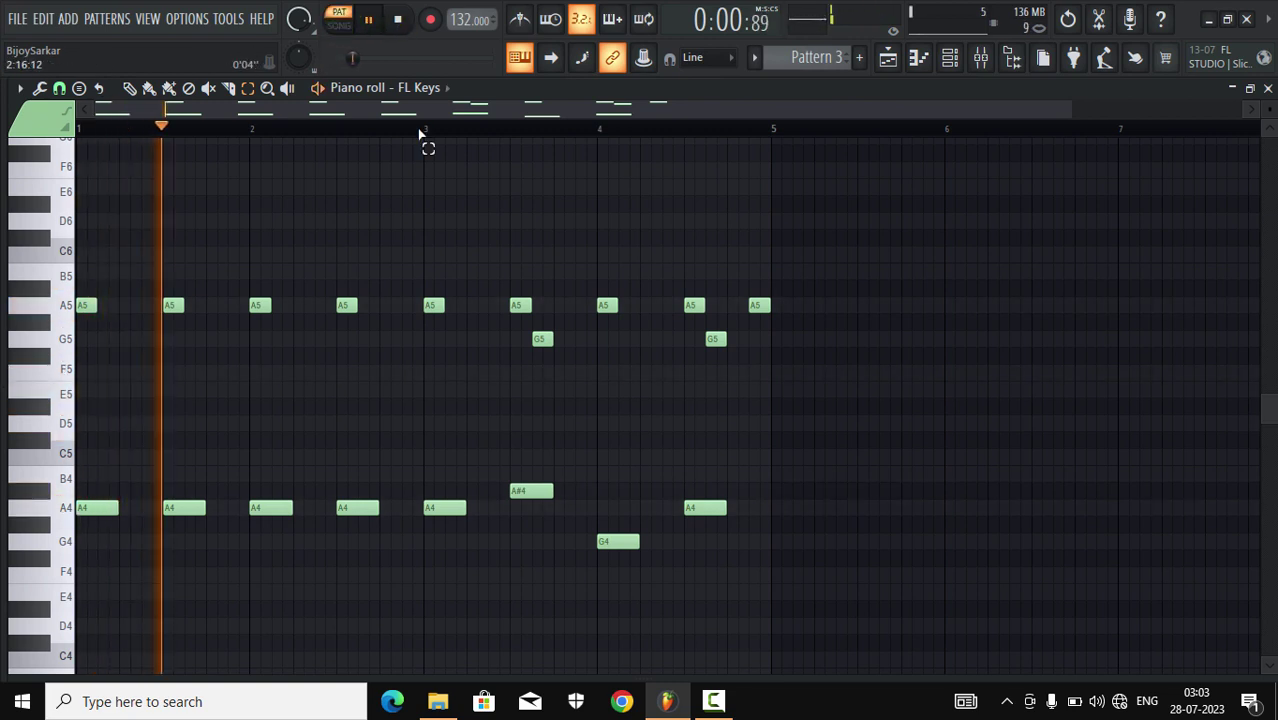
pyautogui.click(400, 20)
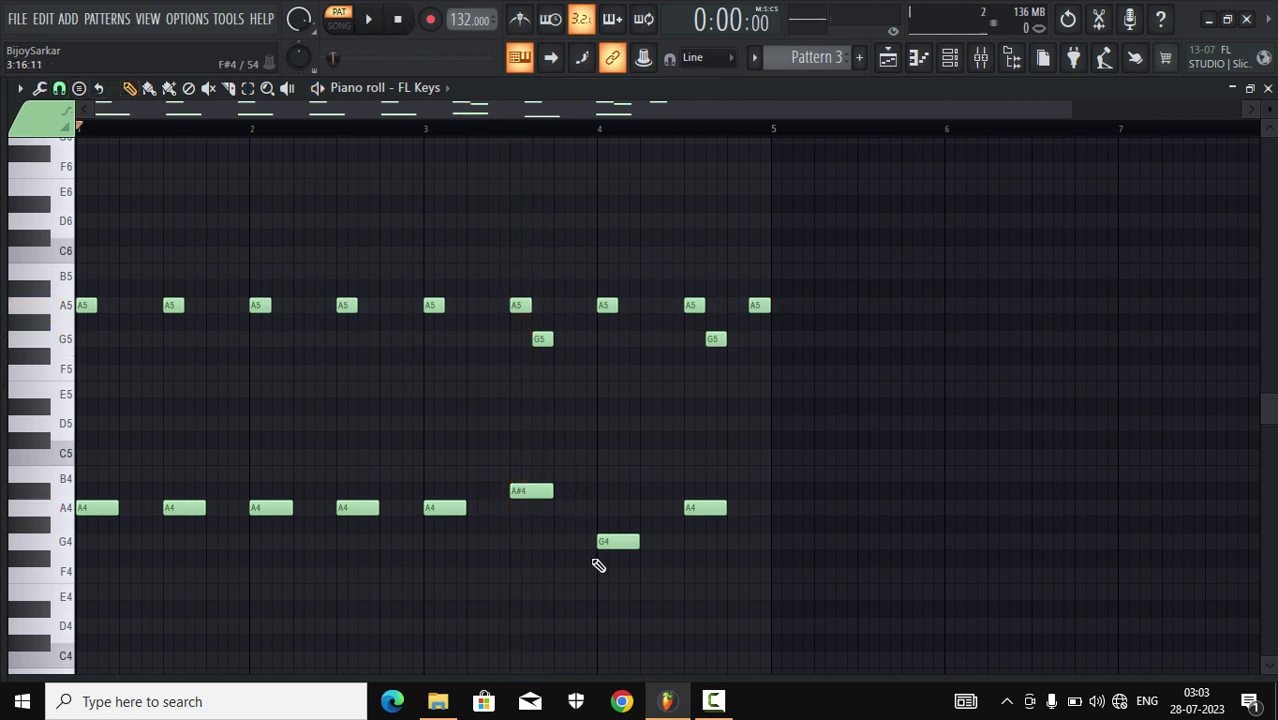
# - Lower bar 3's A#4 to A4, add G4 on its last beat and A#4 on bar 4's second beat, and preview
pyautogui.click(561, 548)
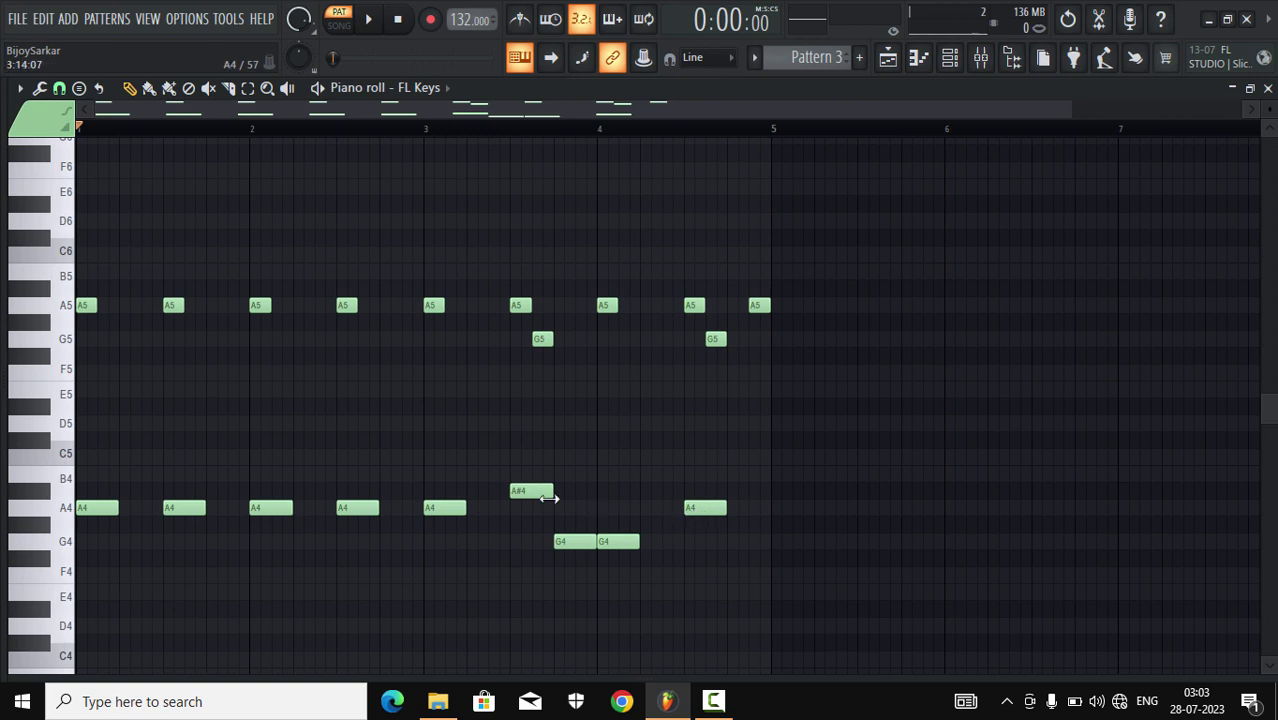
pyautogui.moveTo(545, 493); pyautogui.dragTo(533, 510)
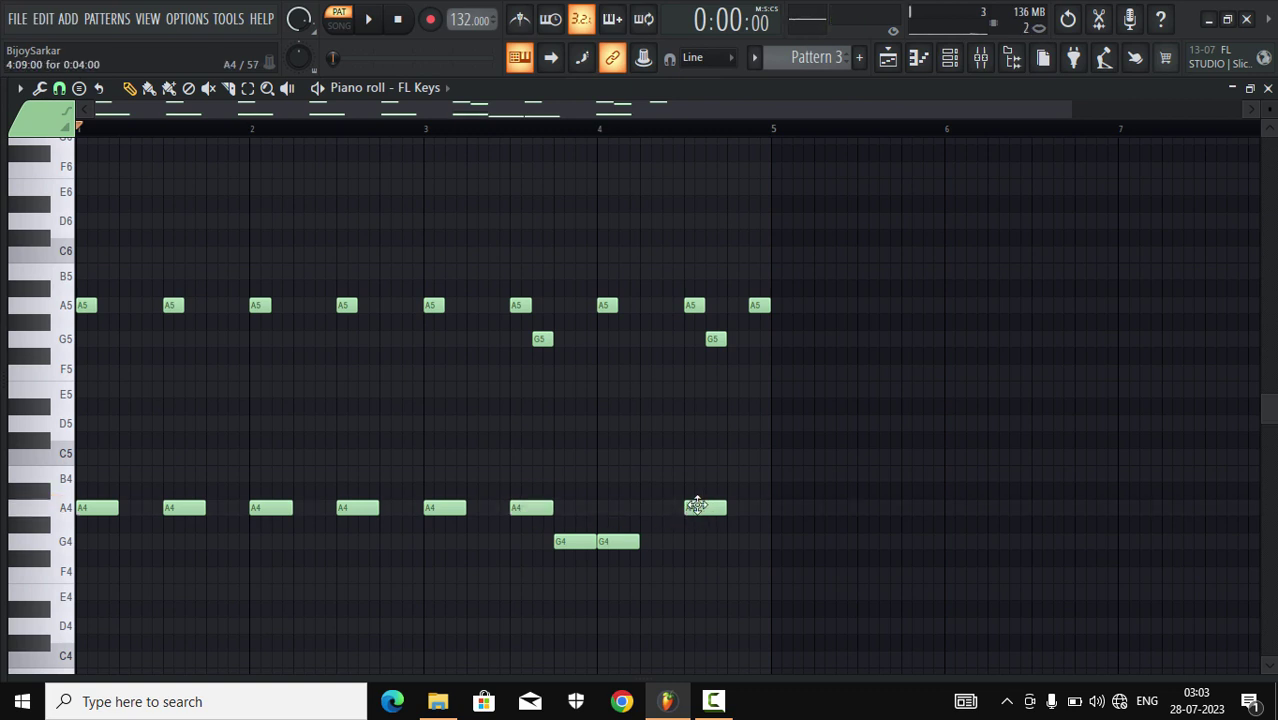
pyautogui.click(645, 494)
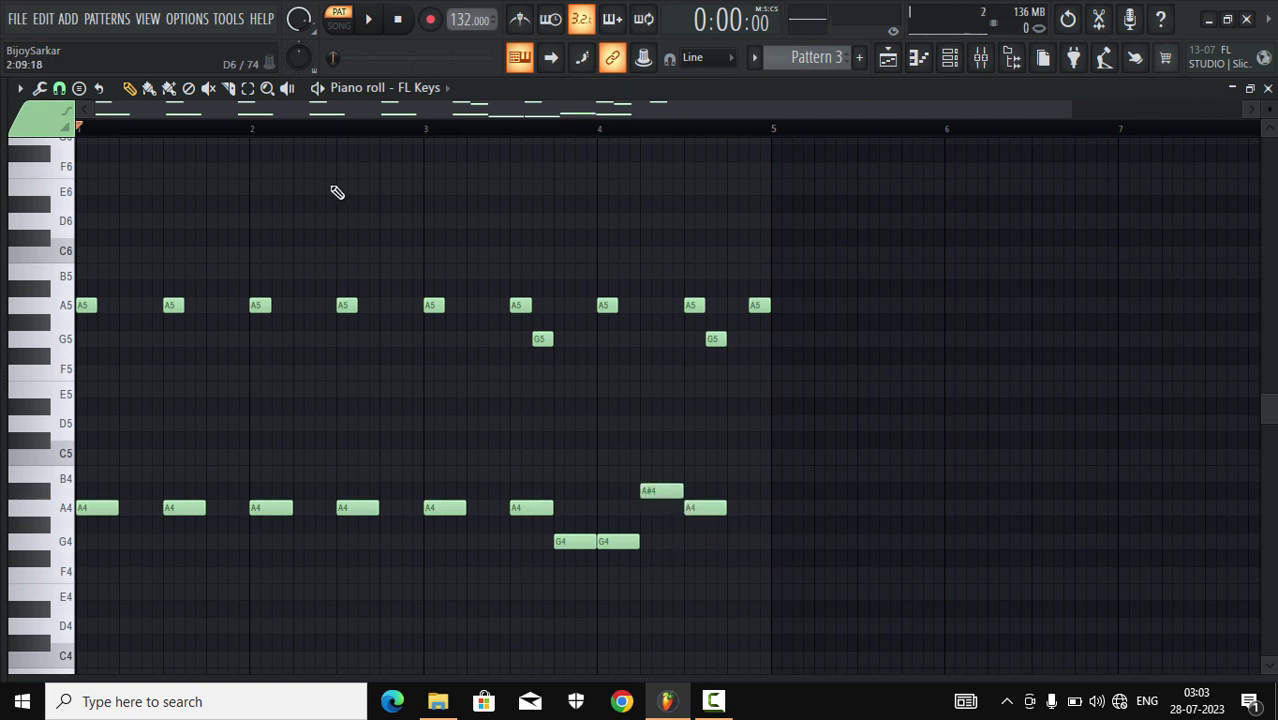
pyautogui.click(378, 20)
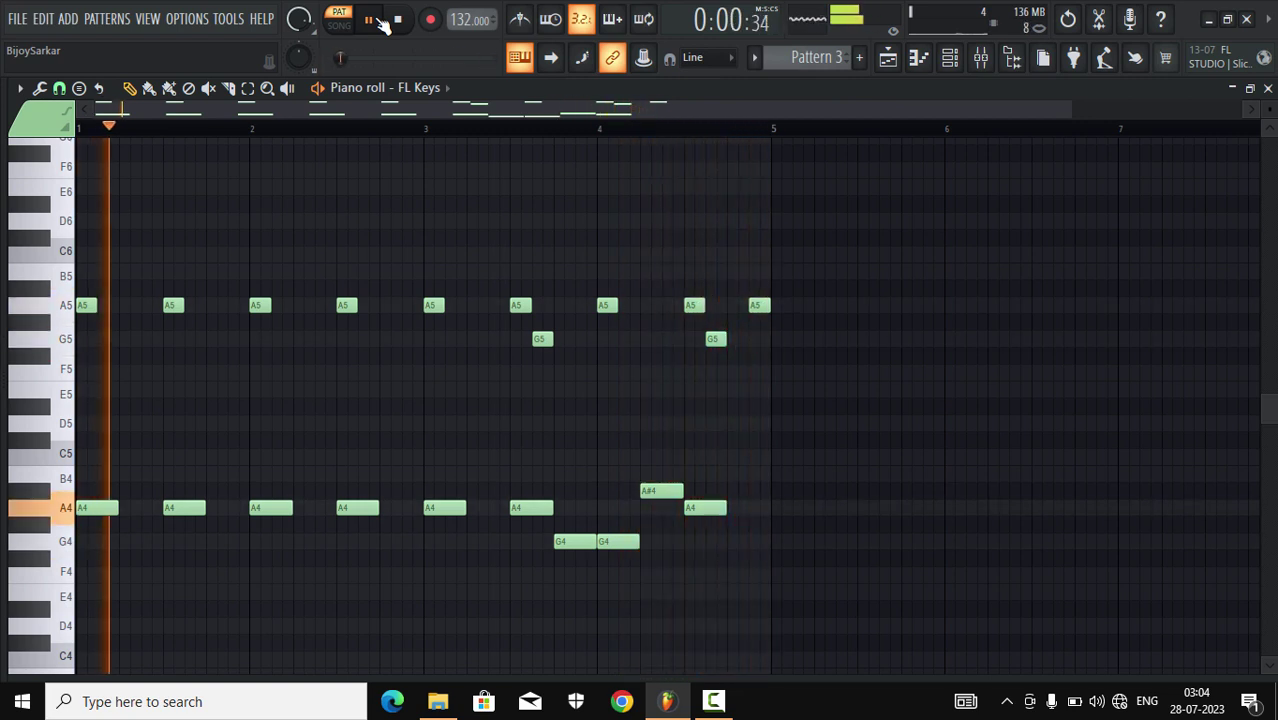
pyautogui.click(372, 21)
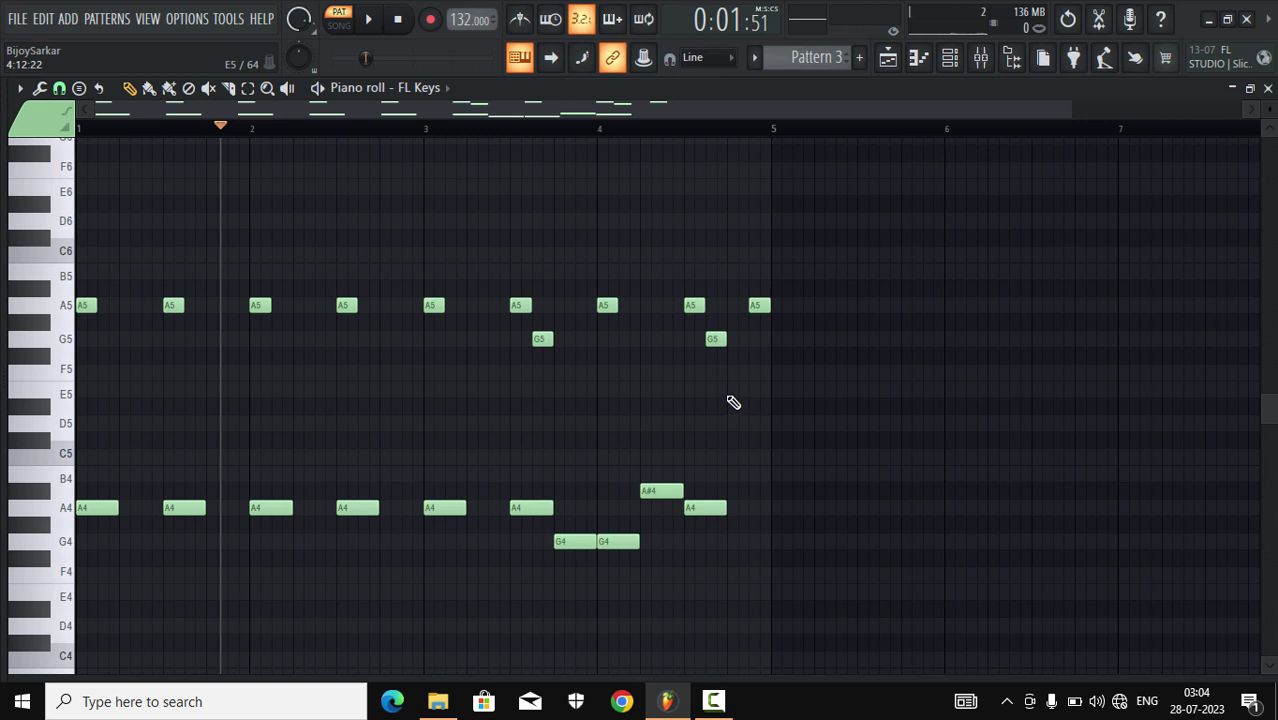
# - Delete bar 3's G5, then in bar 4 lower the first A5 to G5 half a beat later, shift the existing G5 earlier, and raise the second A5 to A#5
pyautogui.rightClick(545, 340)
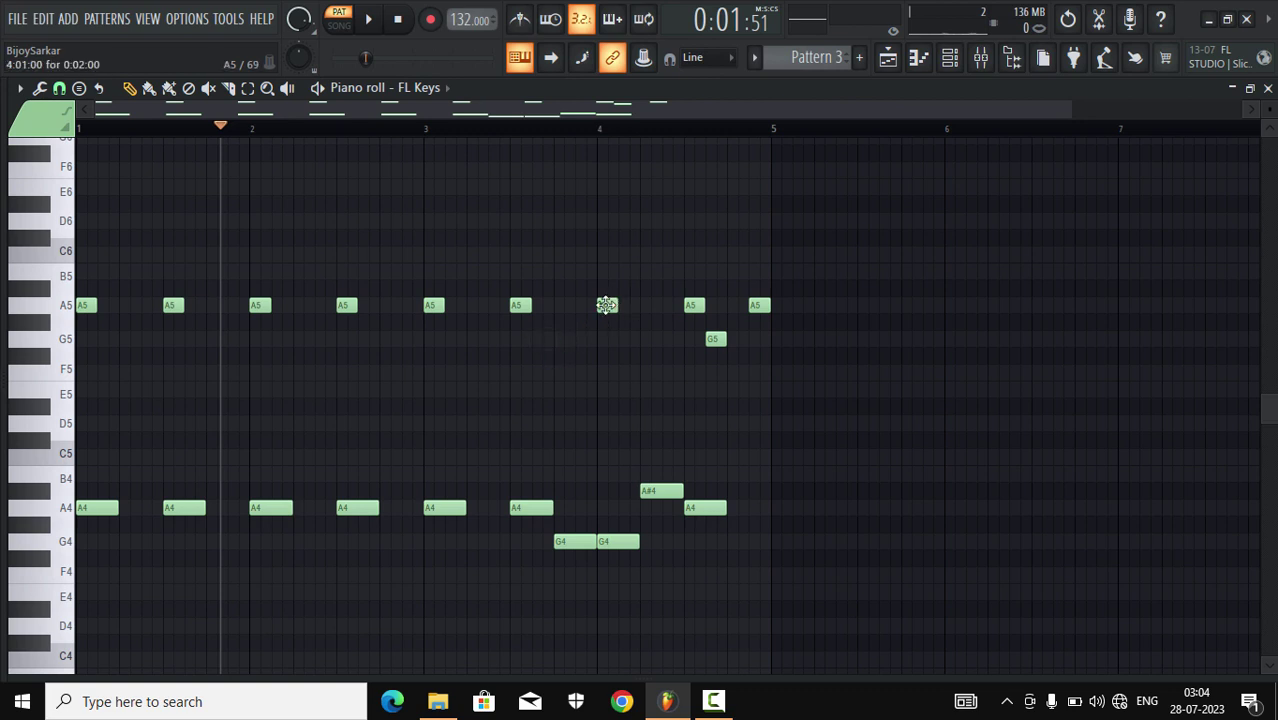
pyautogui.click(607, 308)
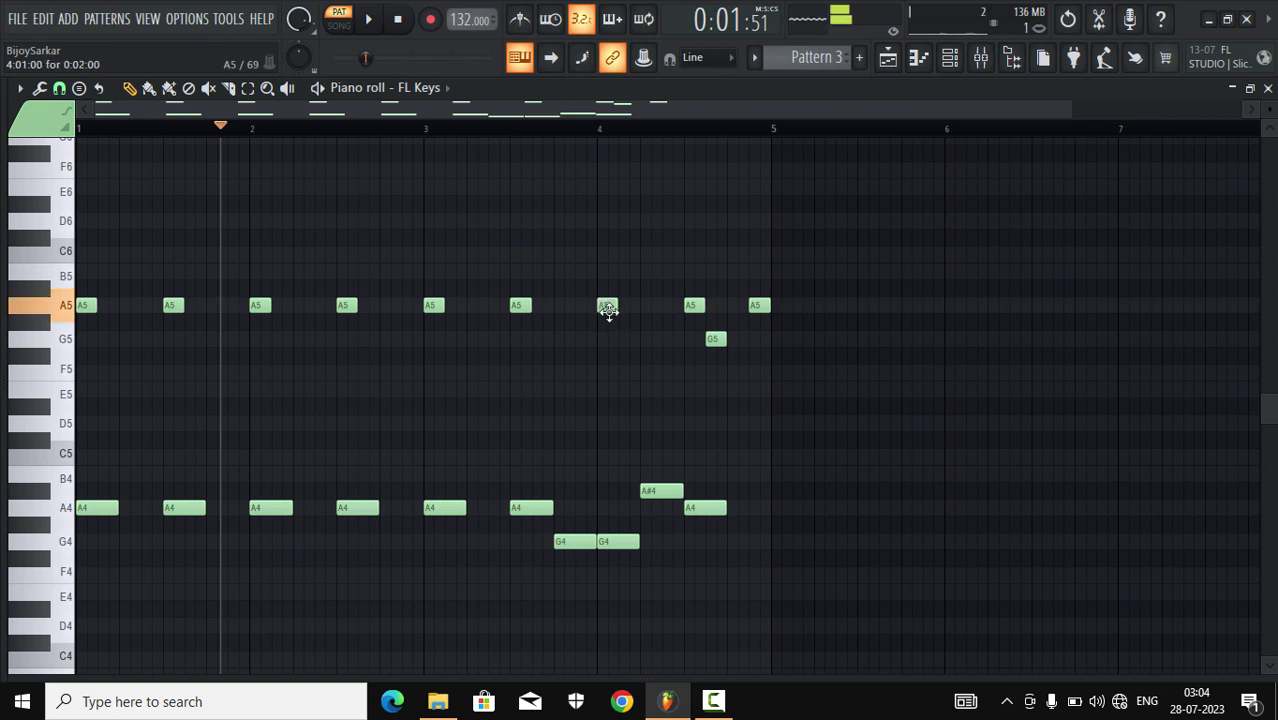
pyautogui.moveTo(608, 310); pyautogui.dragTo(629, 344)
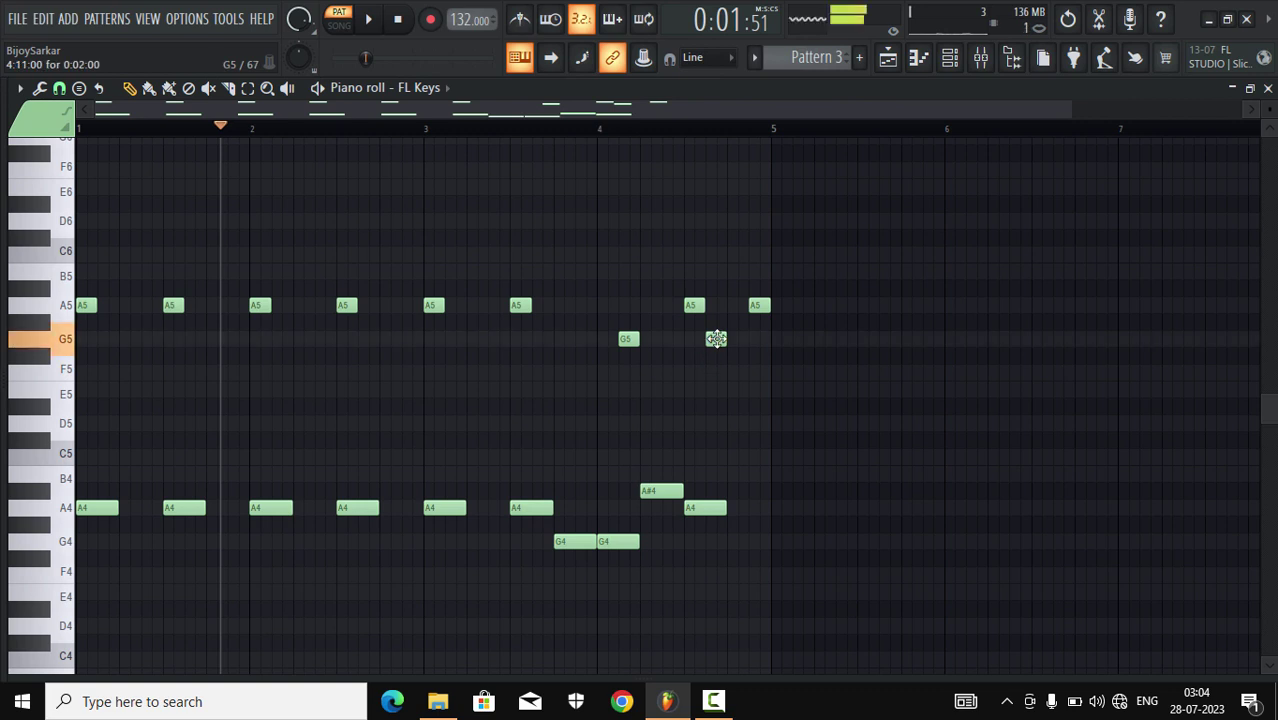
pyautogui.moveTo(713, 339); pyautogui.dragTo(680, 340)
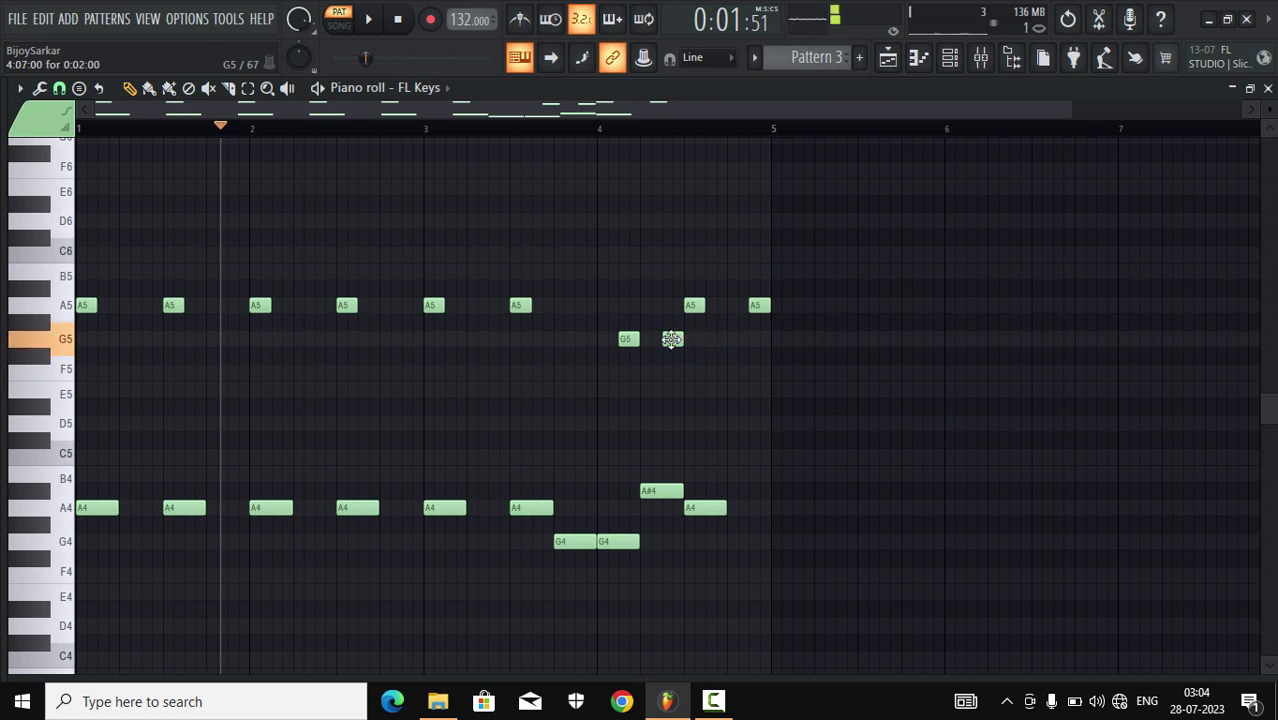
pyautogui.moveTo(693, 305); pyautogui.dragTo(694, 287)
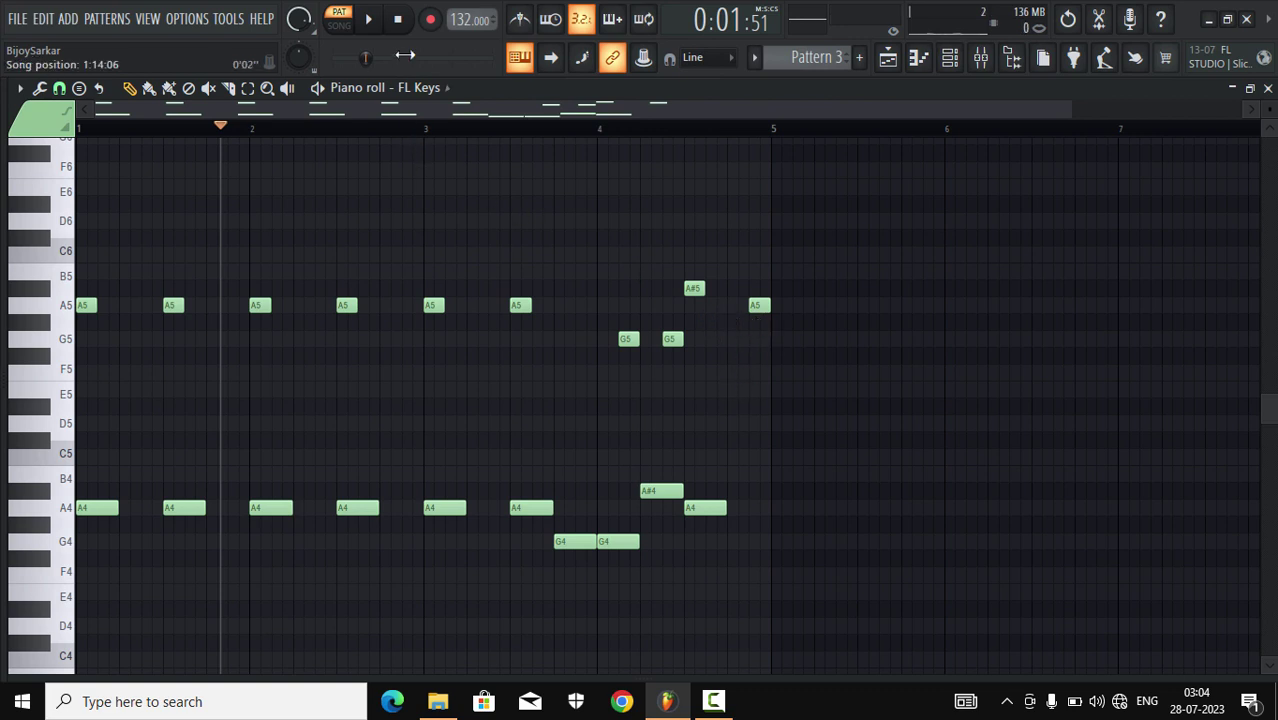
# - Shift the first six A5 notes one and a half beats later, play the pattern, and shift bar 4's A#5 half a beat later
pyautogui.click(396, 20)
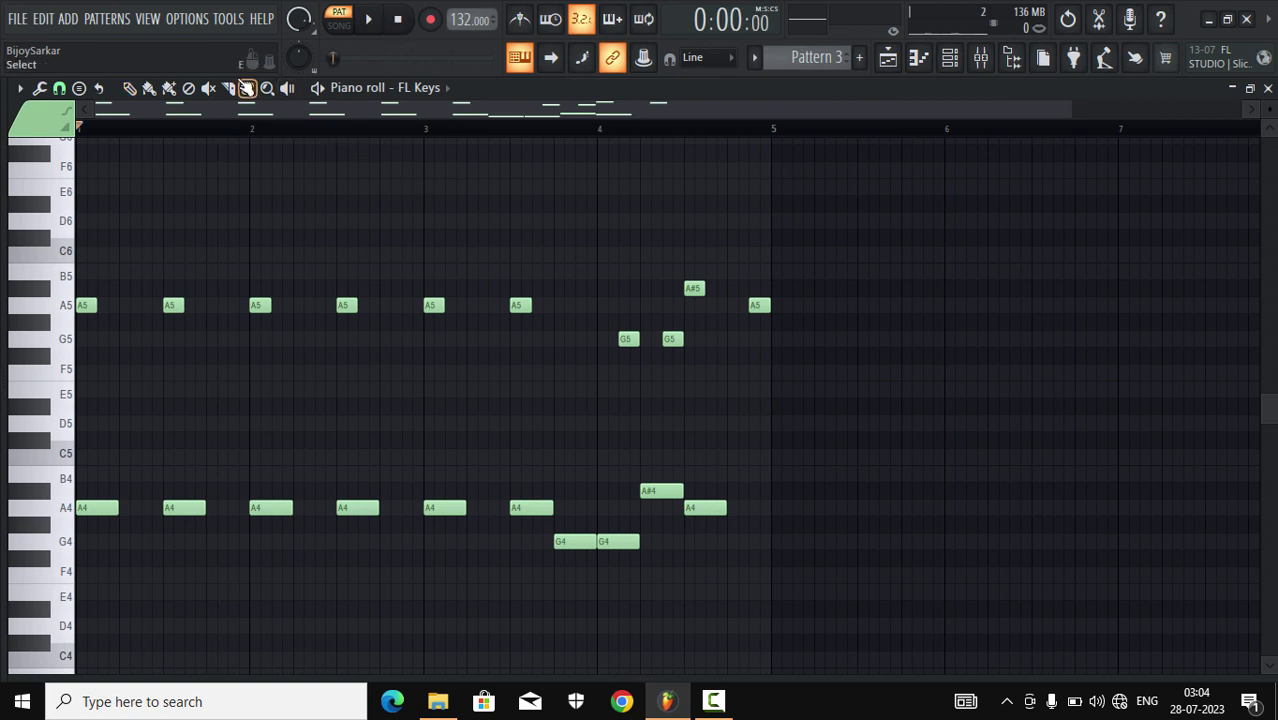
pyautogui.click(246, 88)
pyautogui.moveTo(560, 252); pyautogui.dragTo(77, 378)
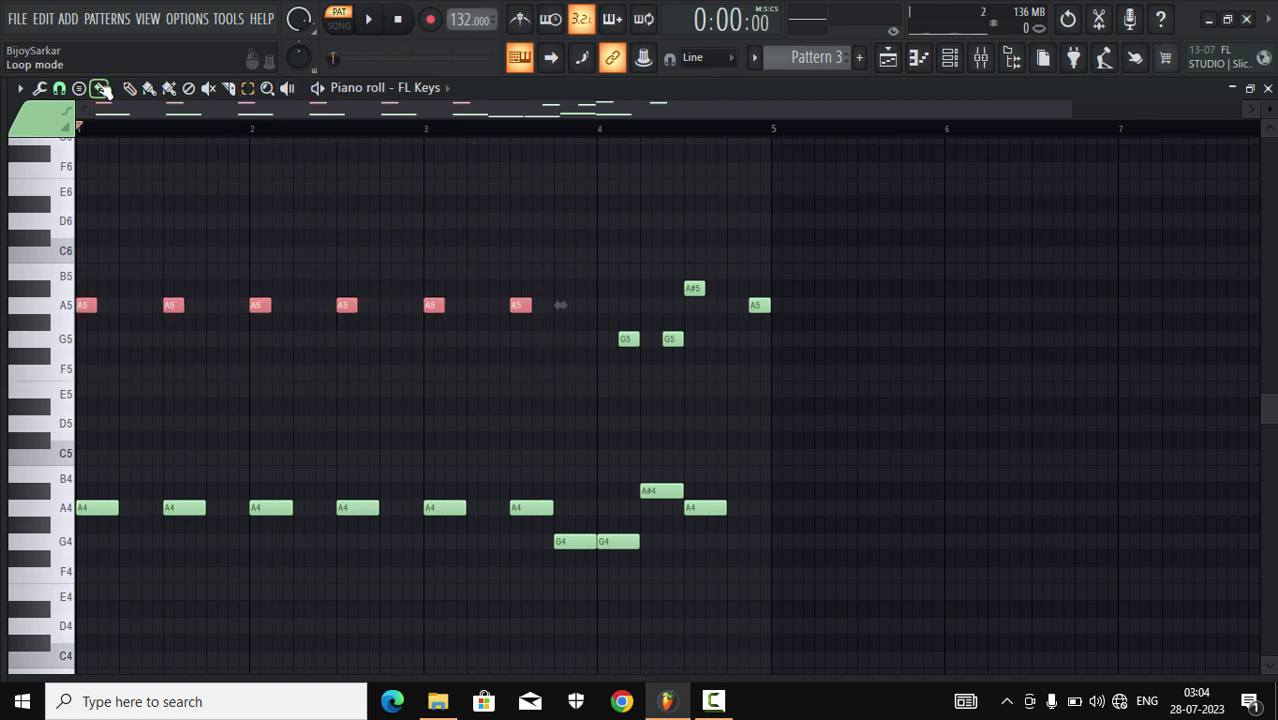
pyautogui.click(130, 88)
pyautogui.moveTo(174, 305); pyautogui.dragTo(239, 308)
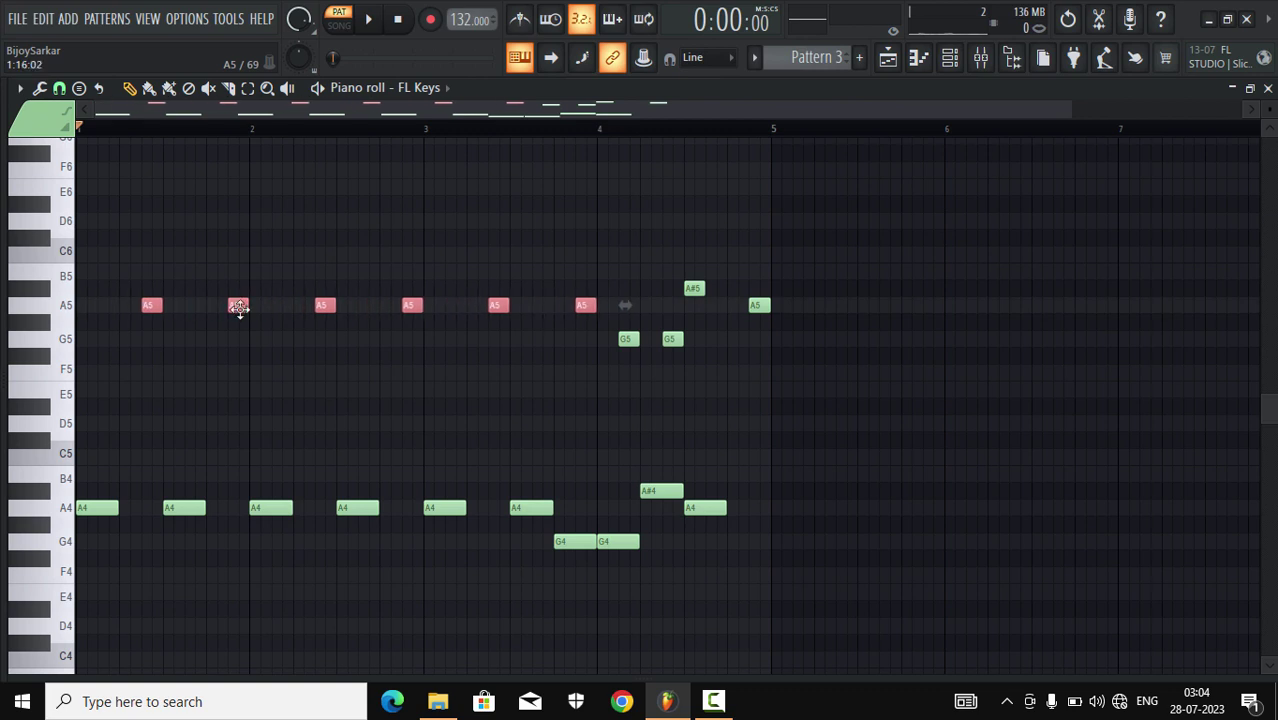
pyautogui.click(369, 19)
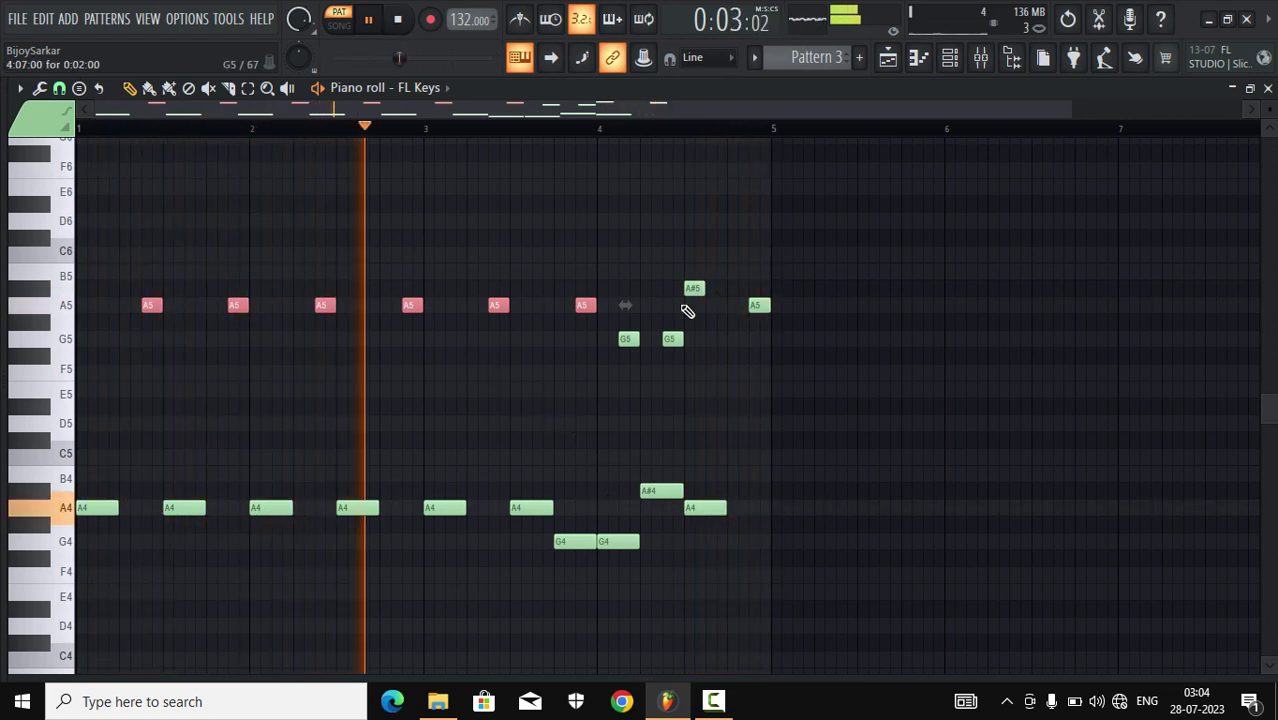
pyautogui.moveTo(697, 296); pyautogui.dragTo(719, 297)
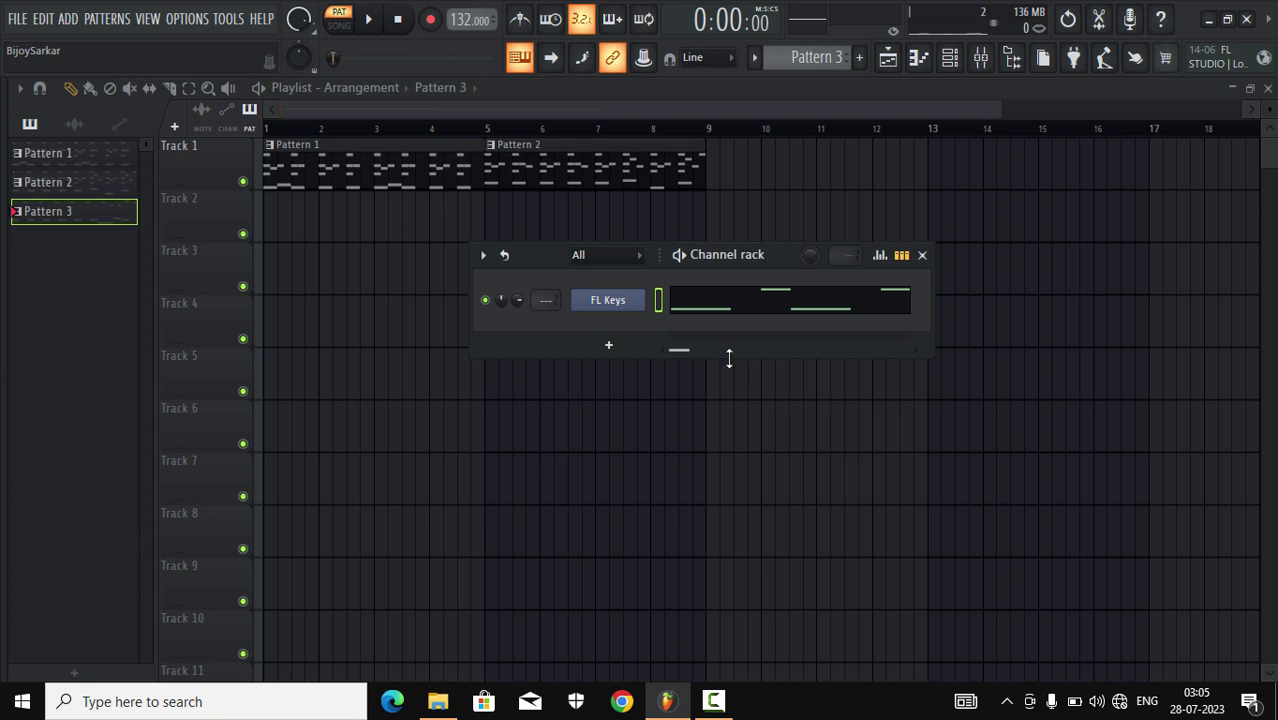
# - Place Pattern 3 on Track 2 at bar 5, directly beneath Pattern 2, and play the song from there
pyautogui.click(326, 108)
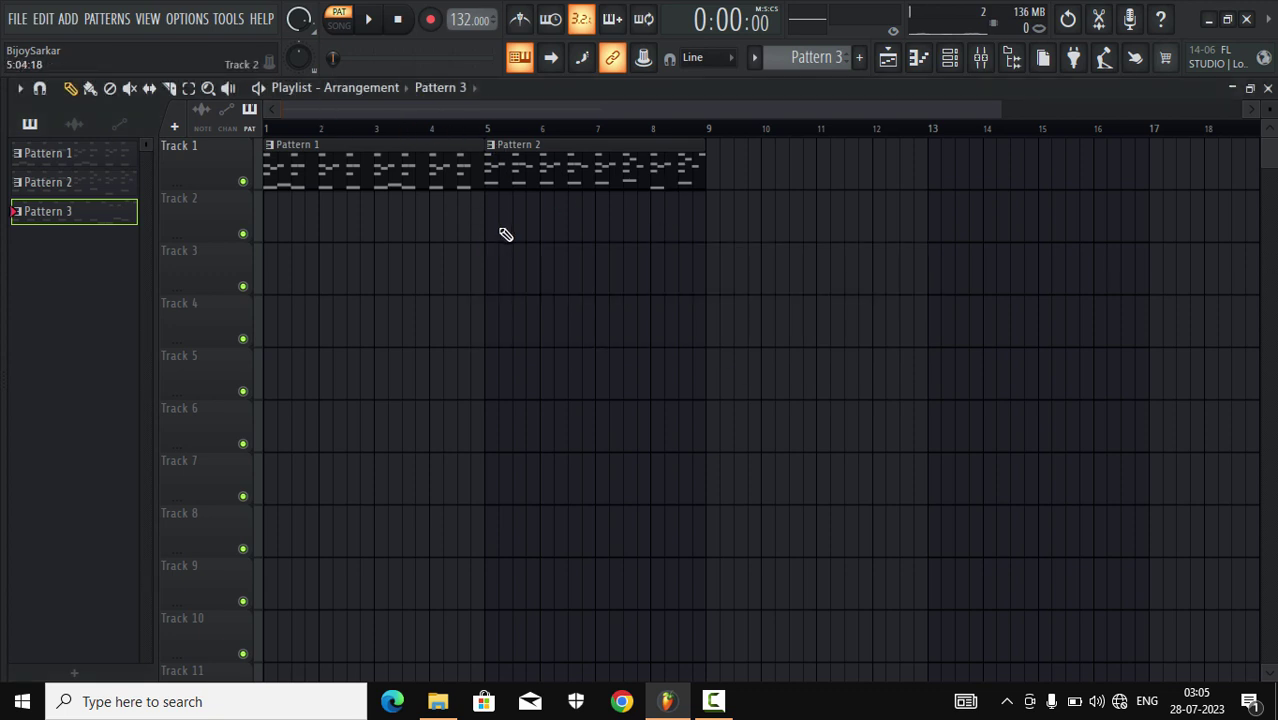
pyautogui.moveTo(506, 234)
pyautogui.mouseDown()
pyautogui.moveTo(613, 257)
pyautogui.moveTo(565, 228)
pyautogui.mouseUp()
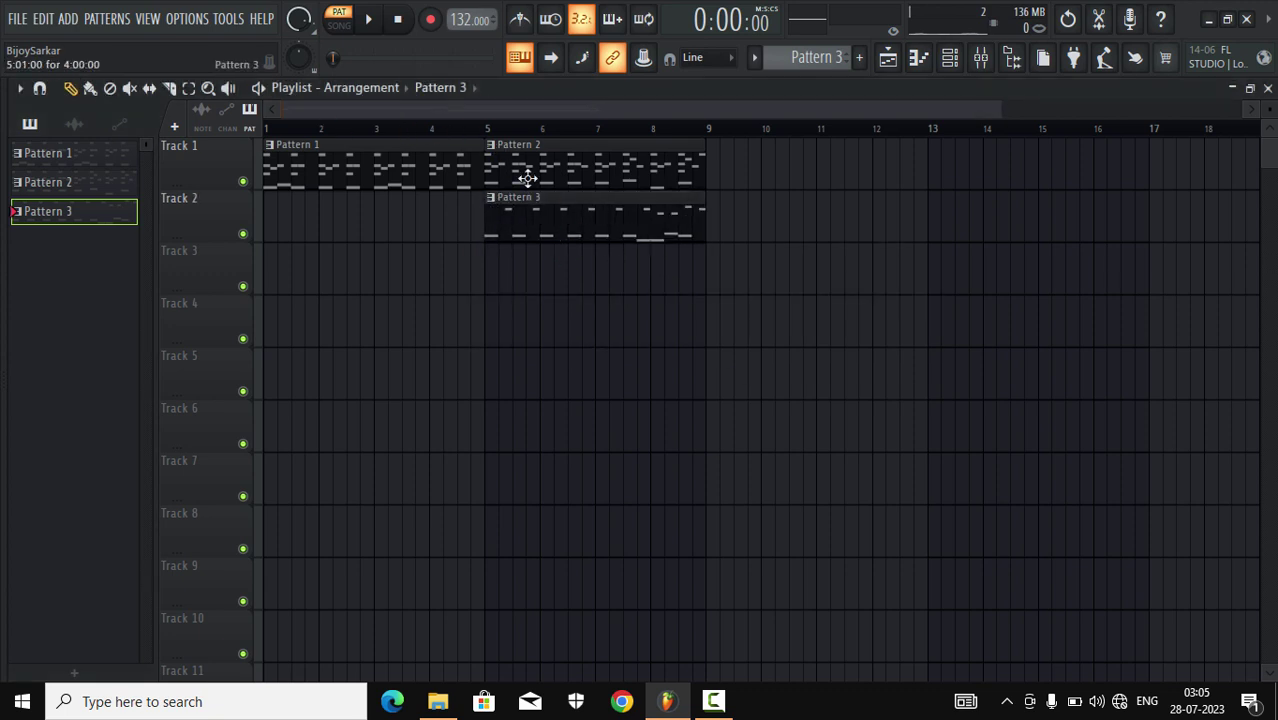
pyautogui.click(487, 129)
pyautogui.click(371, 21)
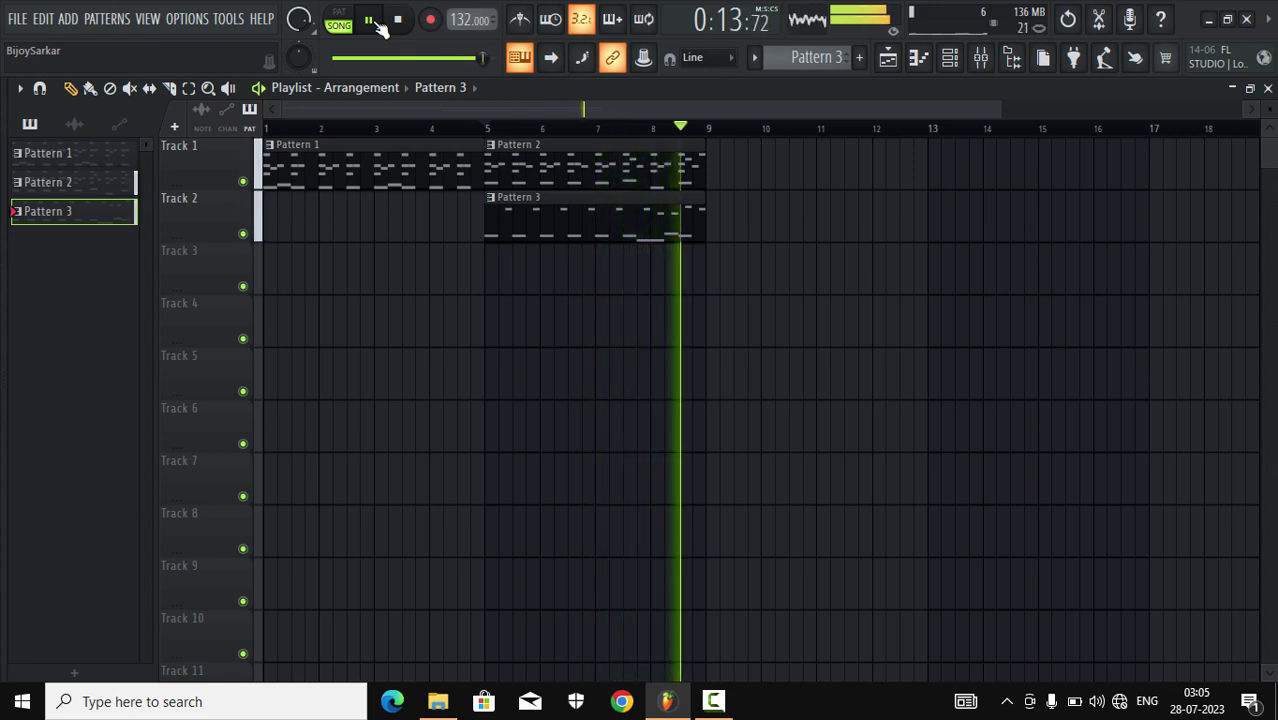
pyautogui.click(370, 21)
pyautogui.click(398, 22)
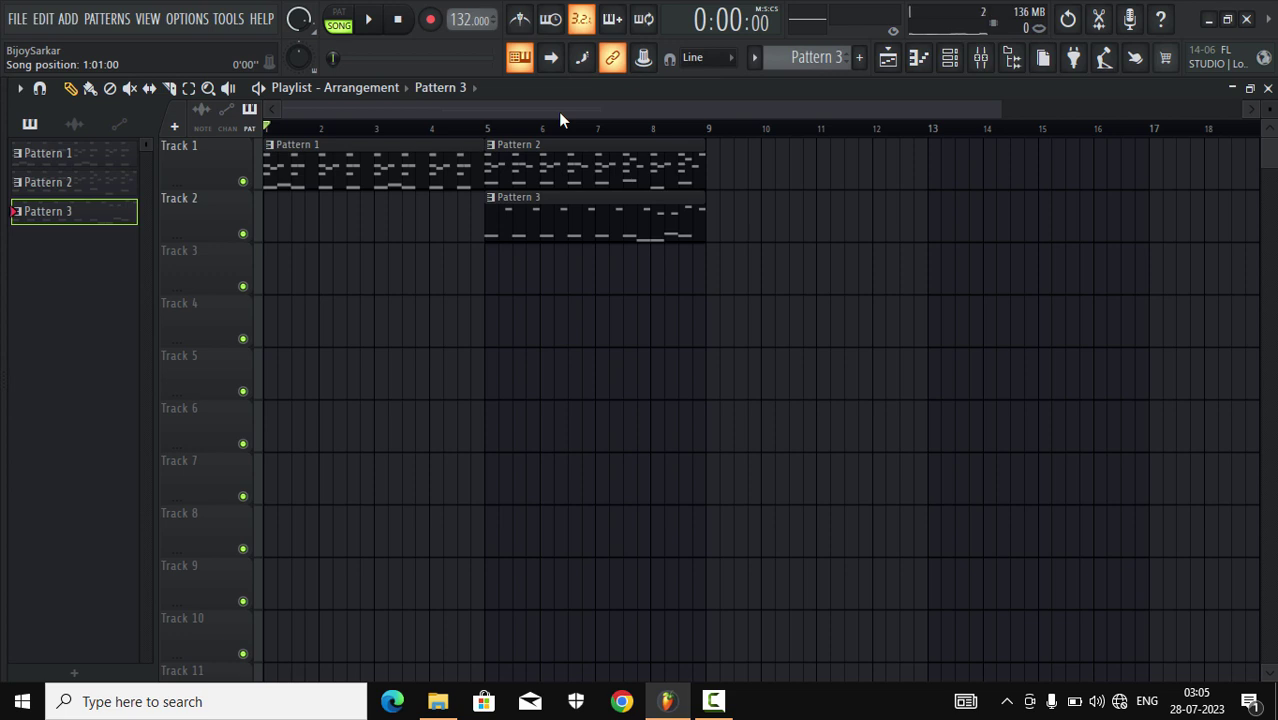
# - Switch to Pattern 1 and insert a Creepy Piano channel alongside FL Keys
pyautogui.click(950, 58)
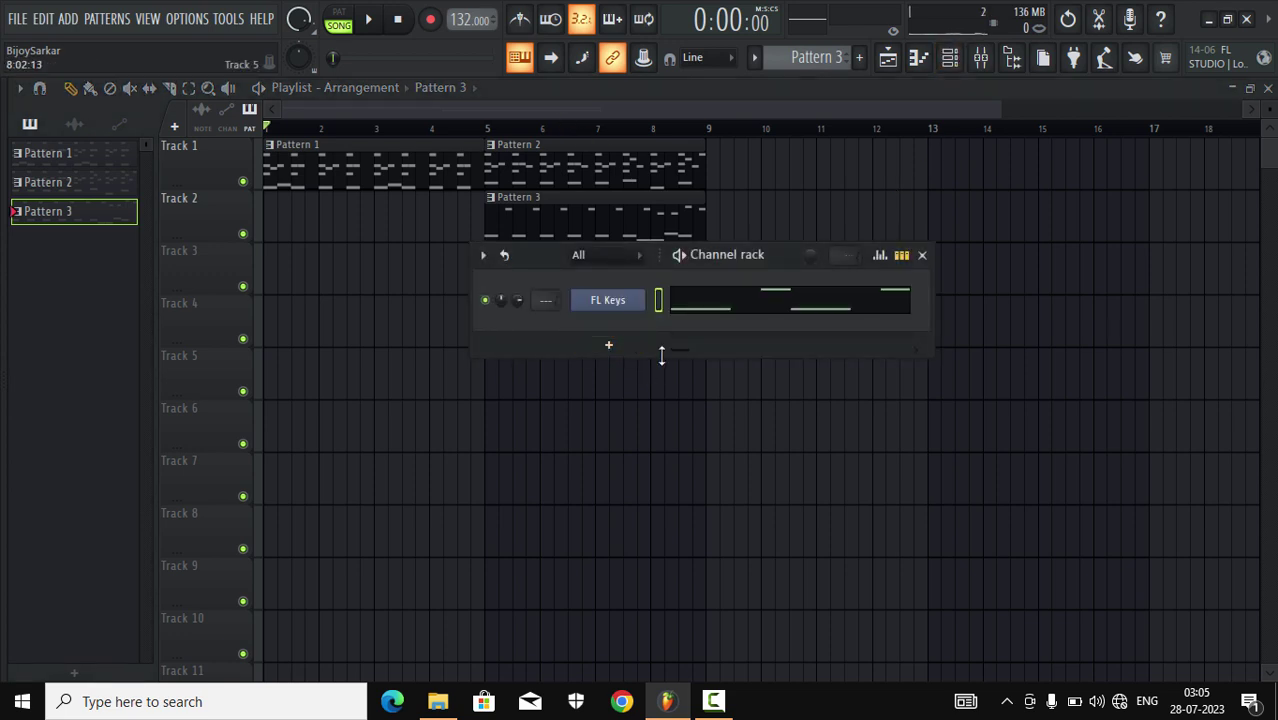
pyautogui.click(770, 57)
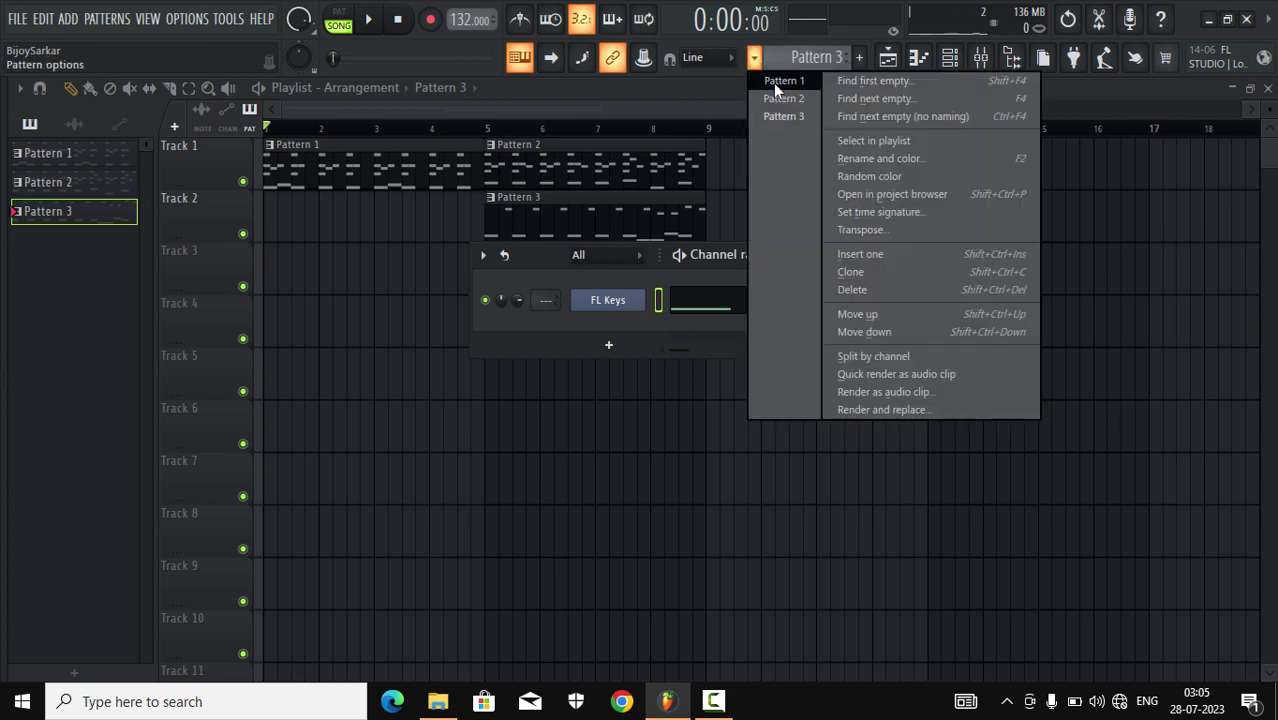
pyautogui.click(773, 84)
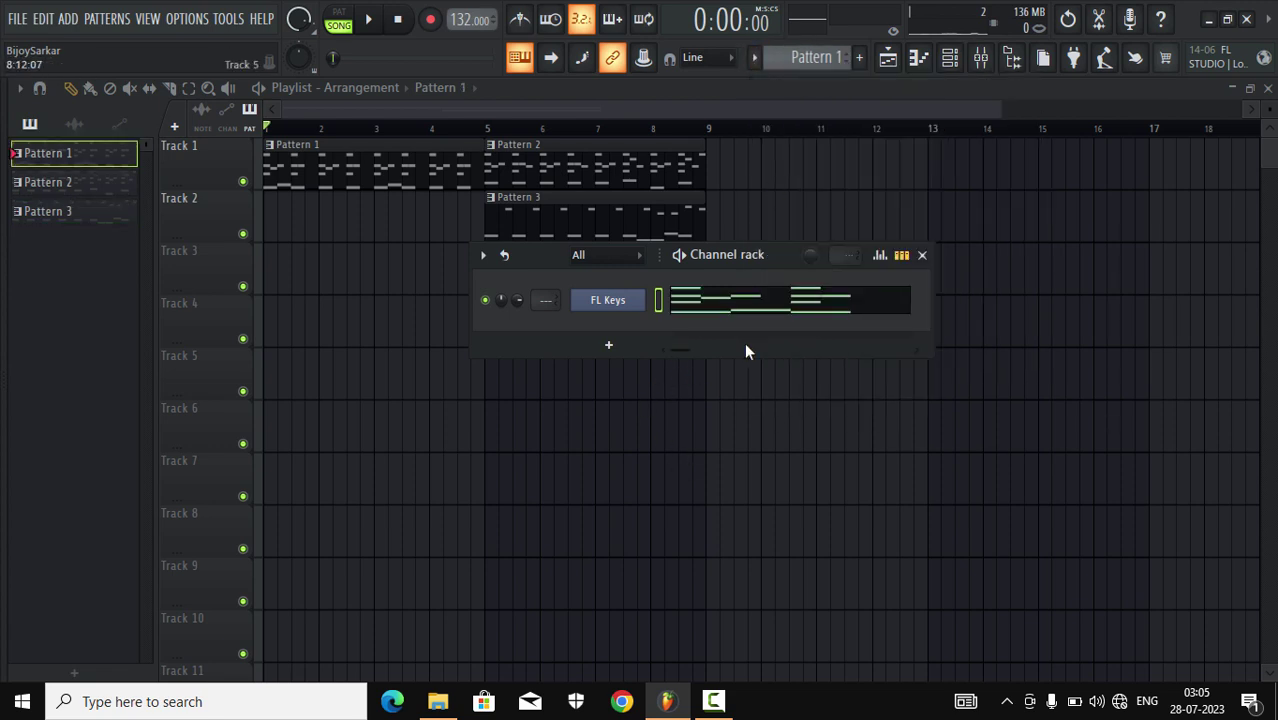
pyautogui.rightClick(632, 305)
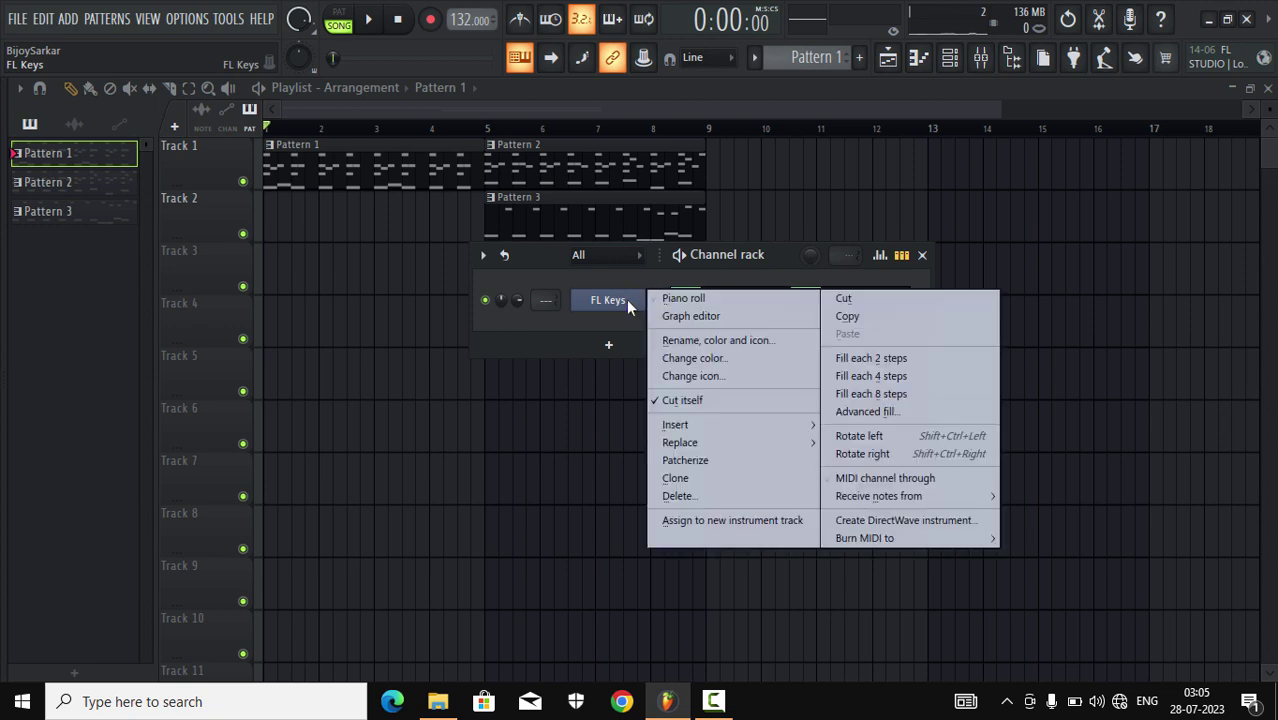
pyautogui.moveTo(712, 424)
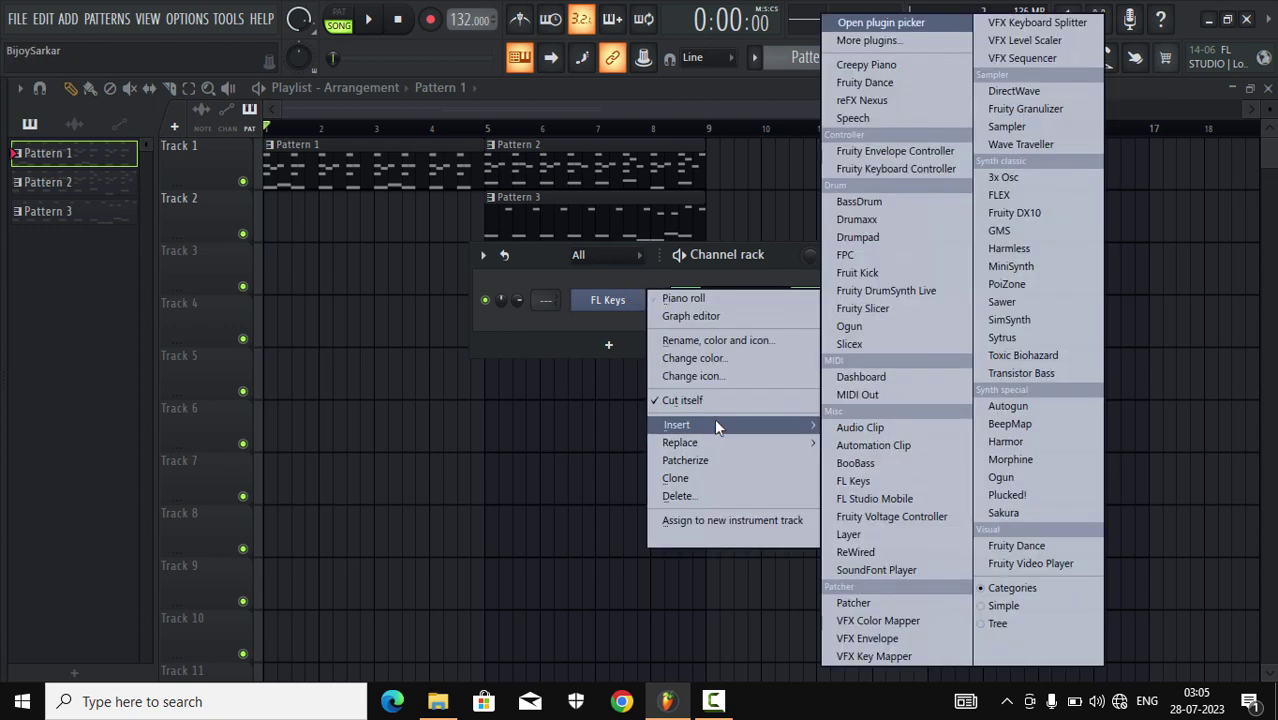
pyautogui.click(864, 66)
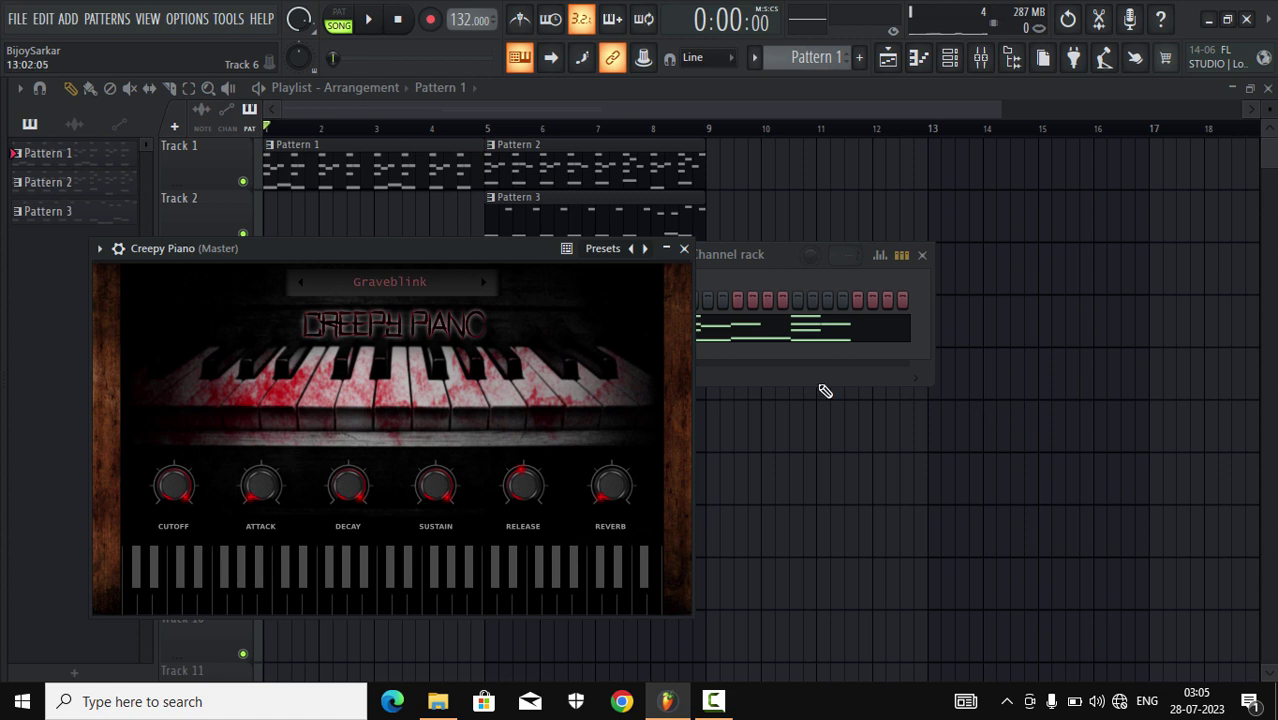
# - Copy the FL Keys notes of Pattern 1 and paste them into the Creepy Piano channel
pyautogui.moveTo(376, 265); pyautogui.dragTo(828, 345)
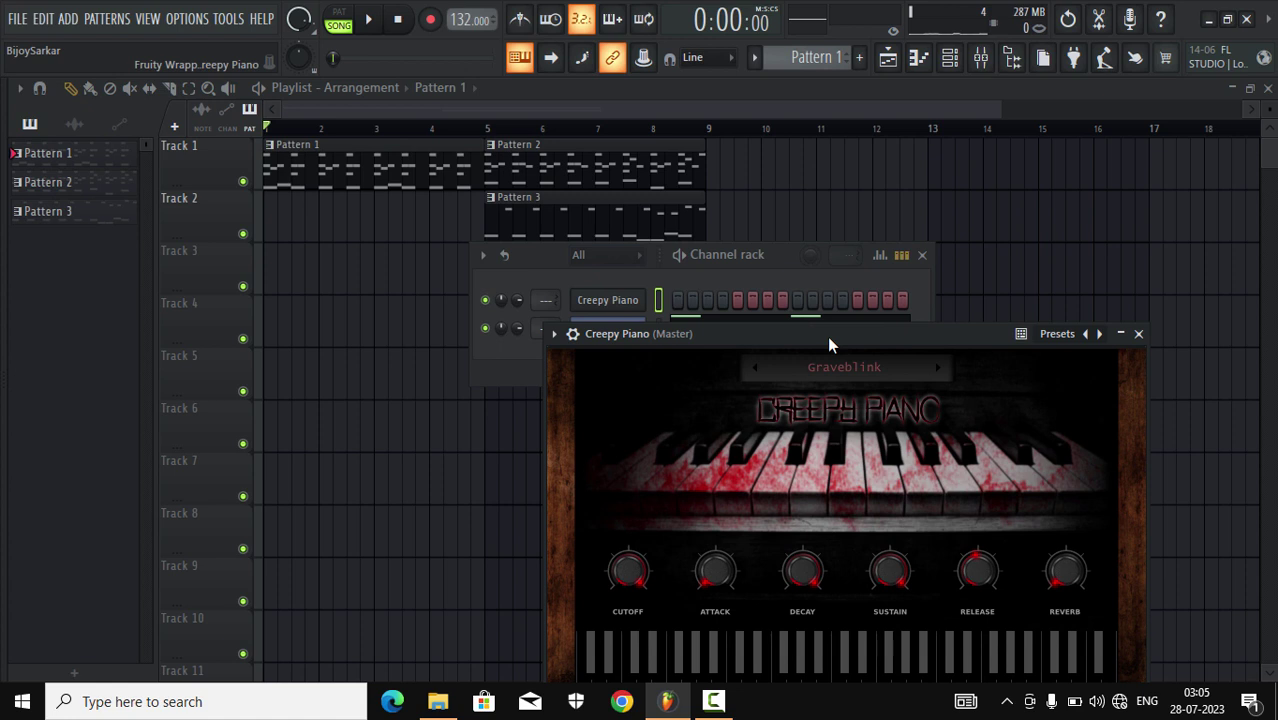
pyautogui.moveTo(777, 258); pyautogui.dragTo(601, 206)
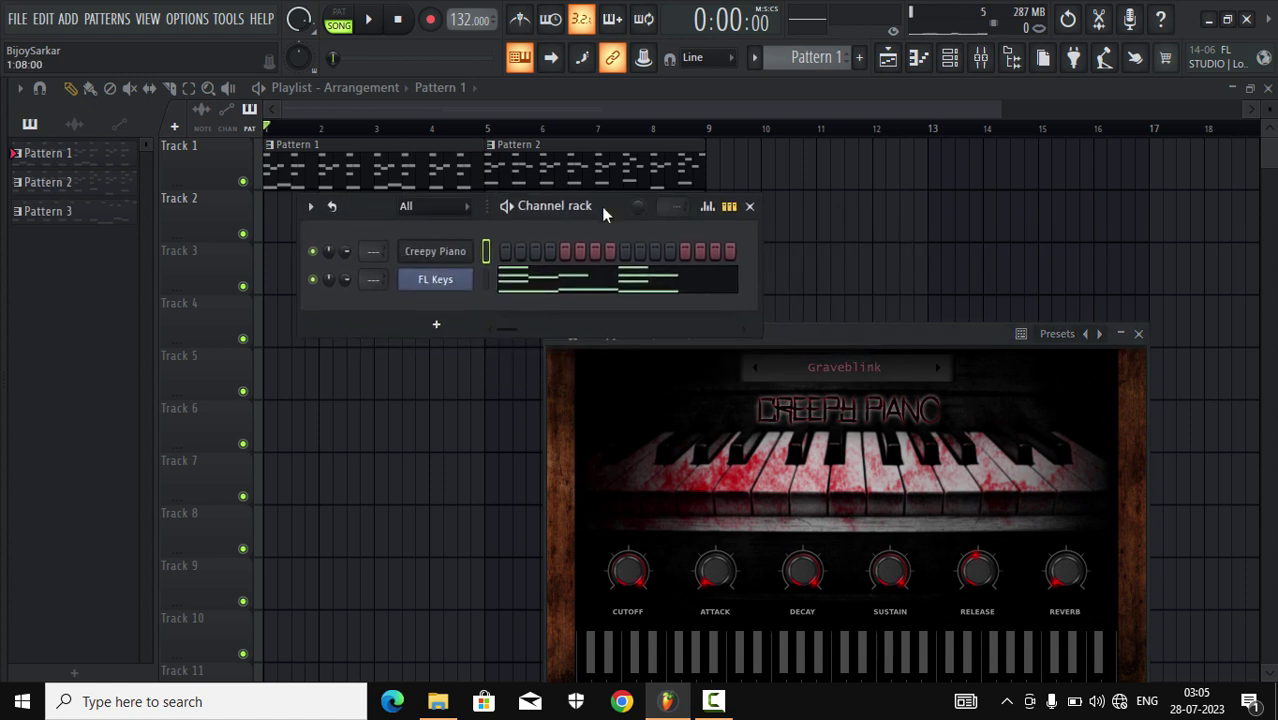
pyautogui.rightClick(472, 291)
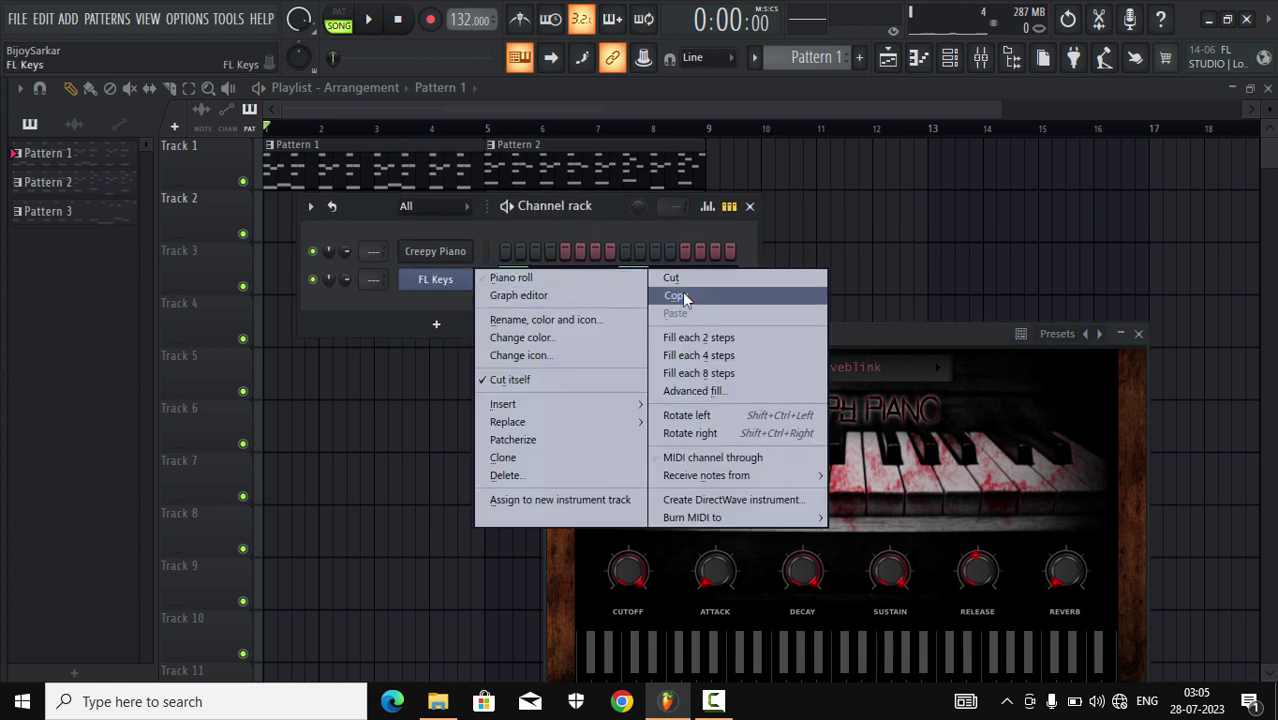
pyautogui.click(685, 294)
pyautogui.rightClick(486, 265)
pyautogui.click(670, 285)
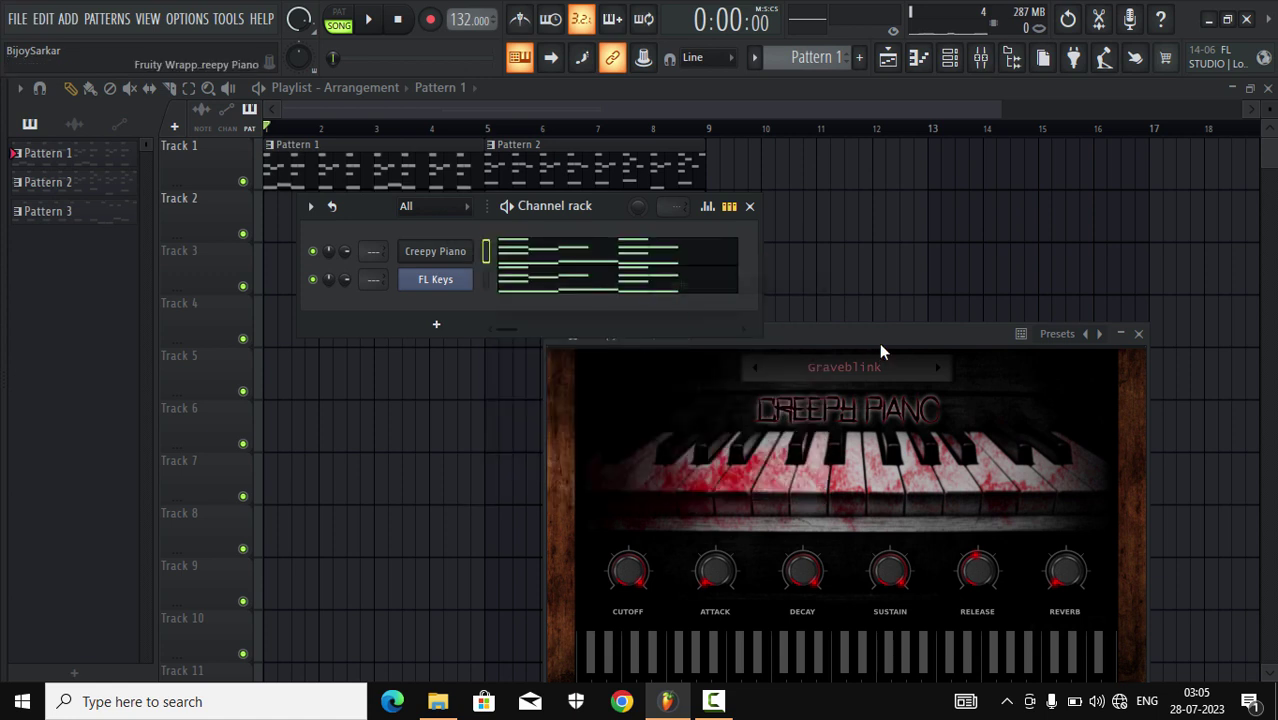
# - Change the Creepy Piano sound to Coffinrot
pyautogui.moveTo(879, 340); pyautogui.dragTo(929, 215)
pyautogui.click(872, 260)
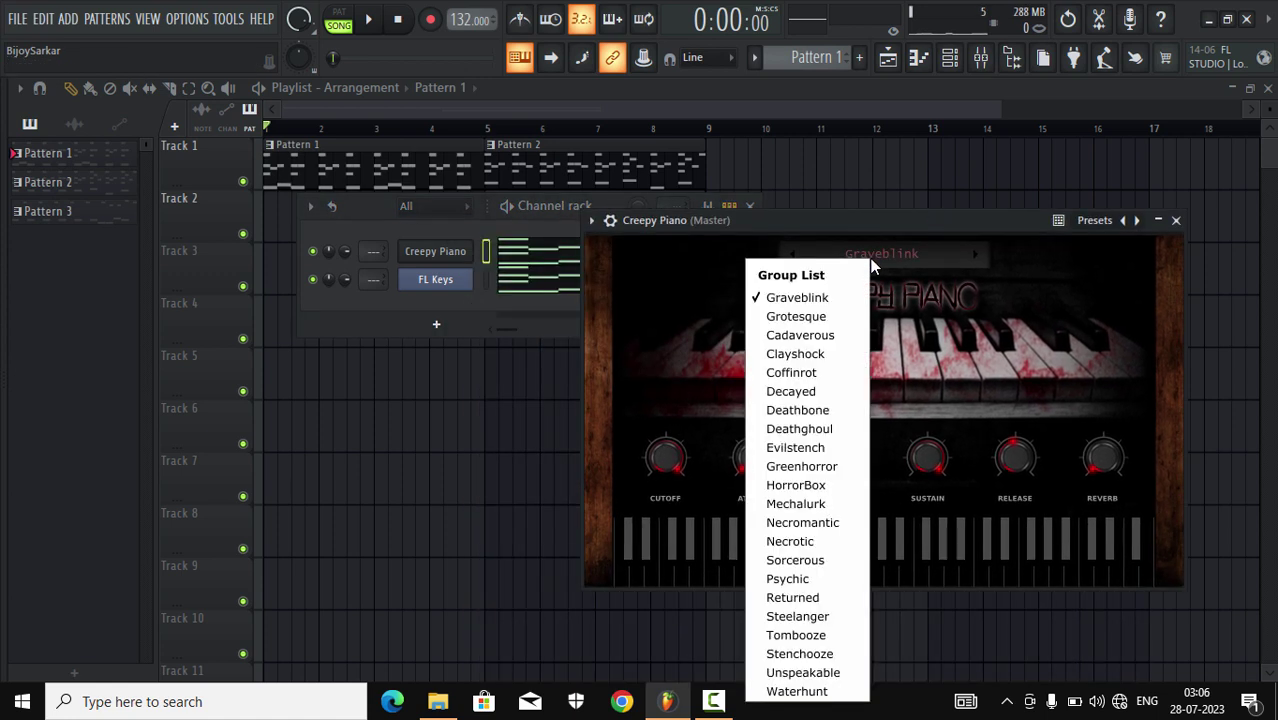
pyautogui.click(784, 378)
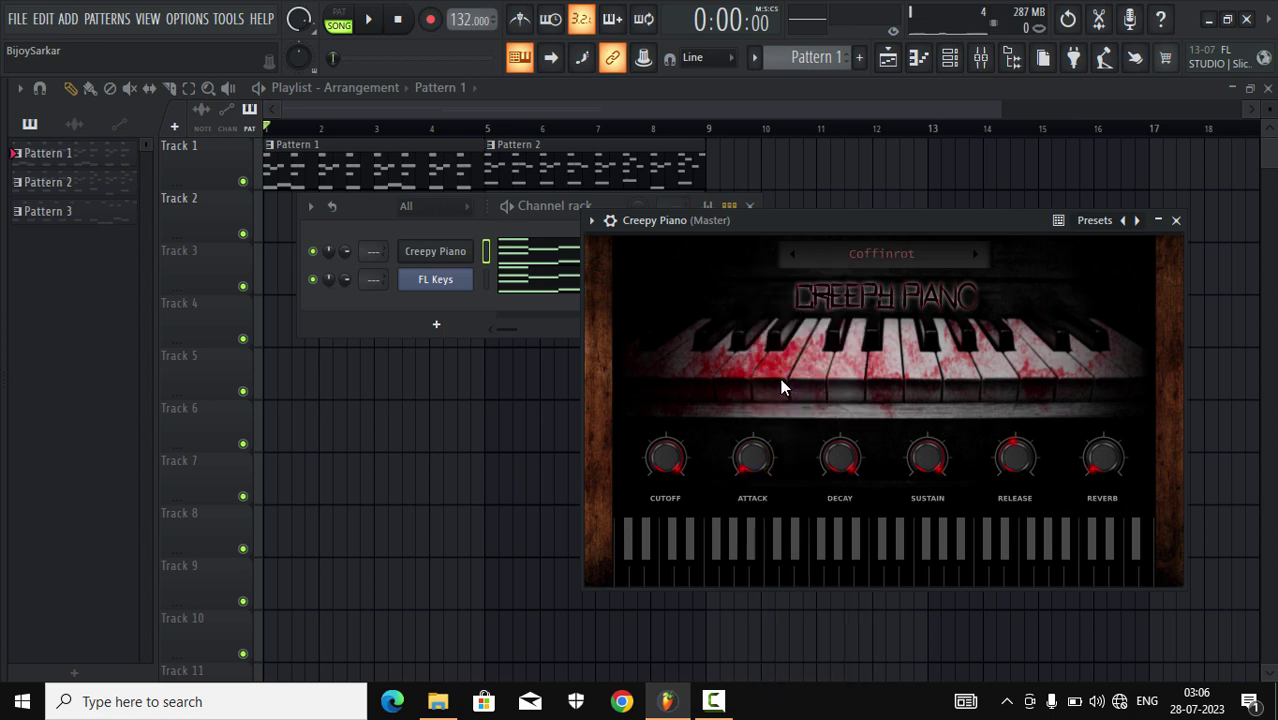
# - Mute the FL Keys channel and play the Creepy Piano part, first in song mode and then in pattern mode
pyautogui.moveTo(883, 227); pyautogui.dragTo(865, 400)
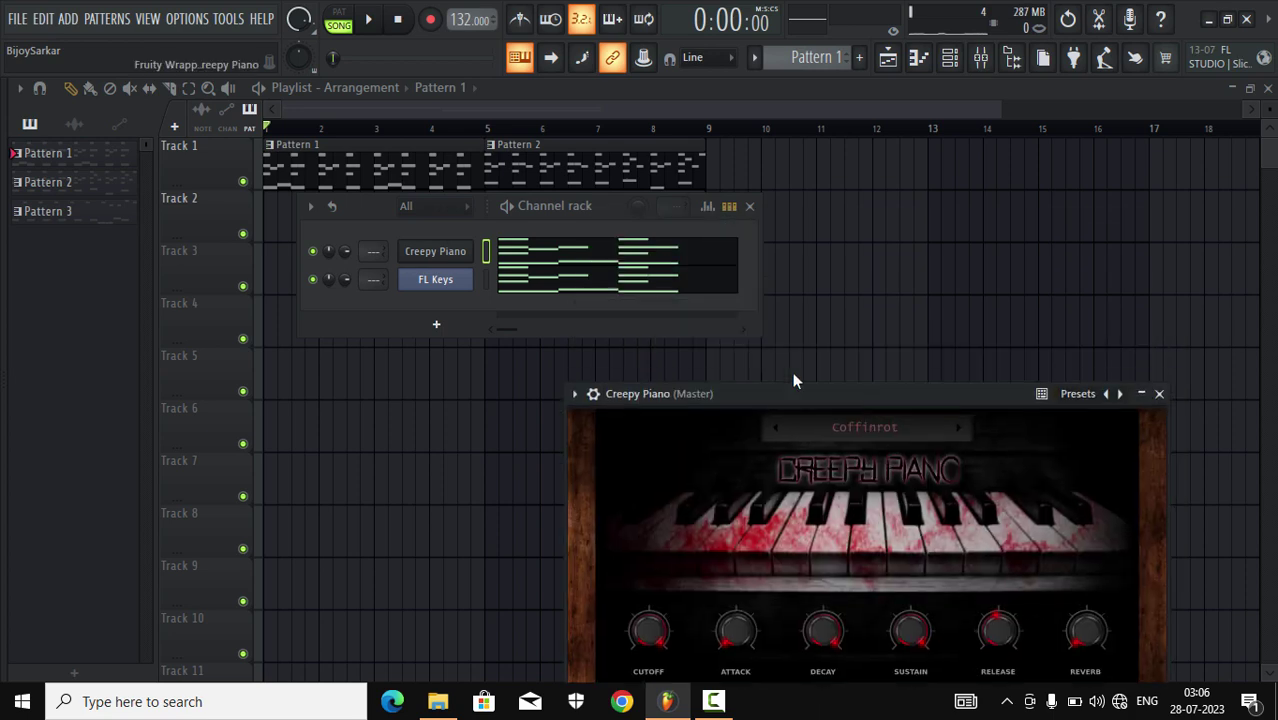
pyautogui.click(312, 279)
pyautogui.click(368, 24)
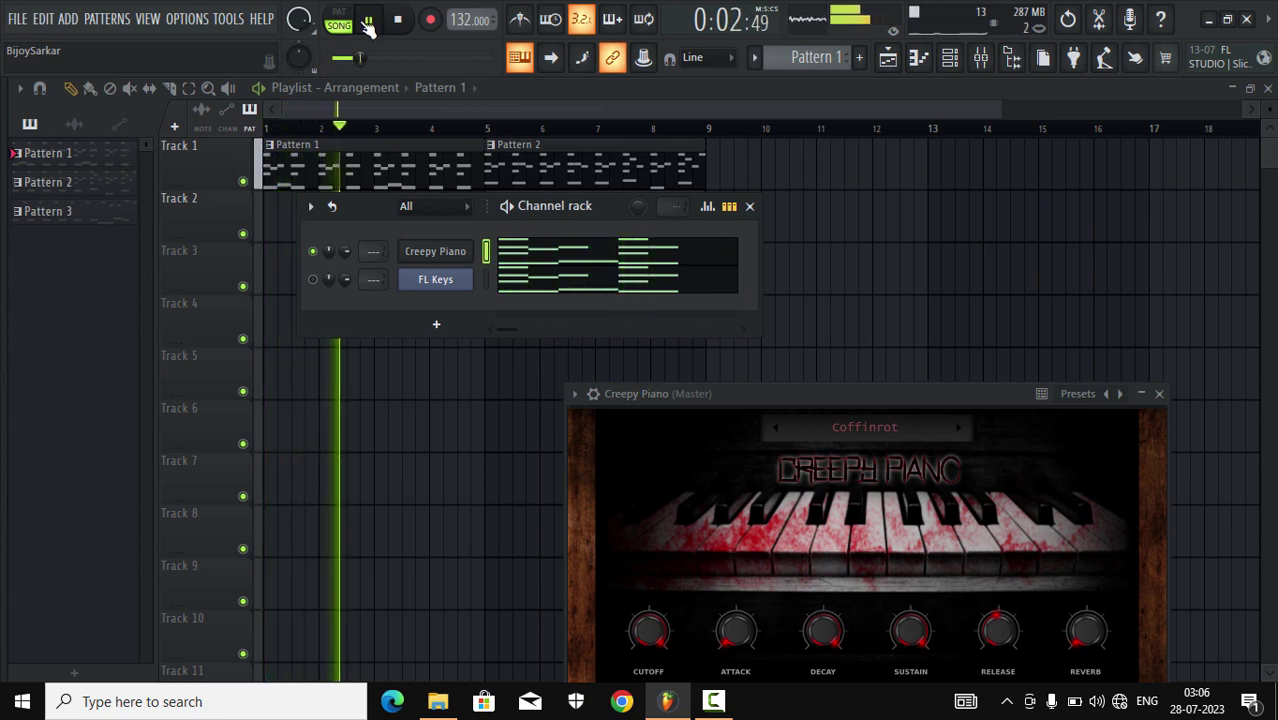
pyautogui.moveTo(855, 398); pyautogui.dragTo(924, 158)
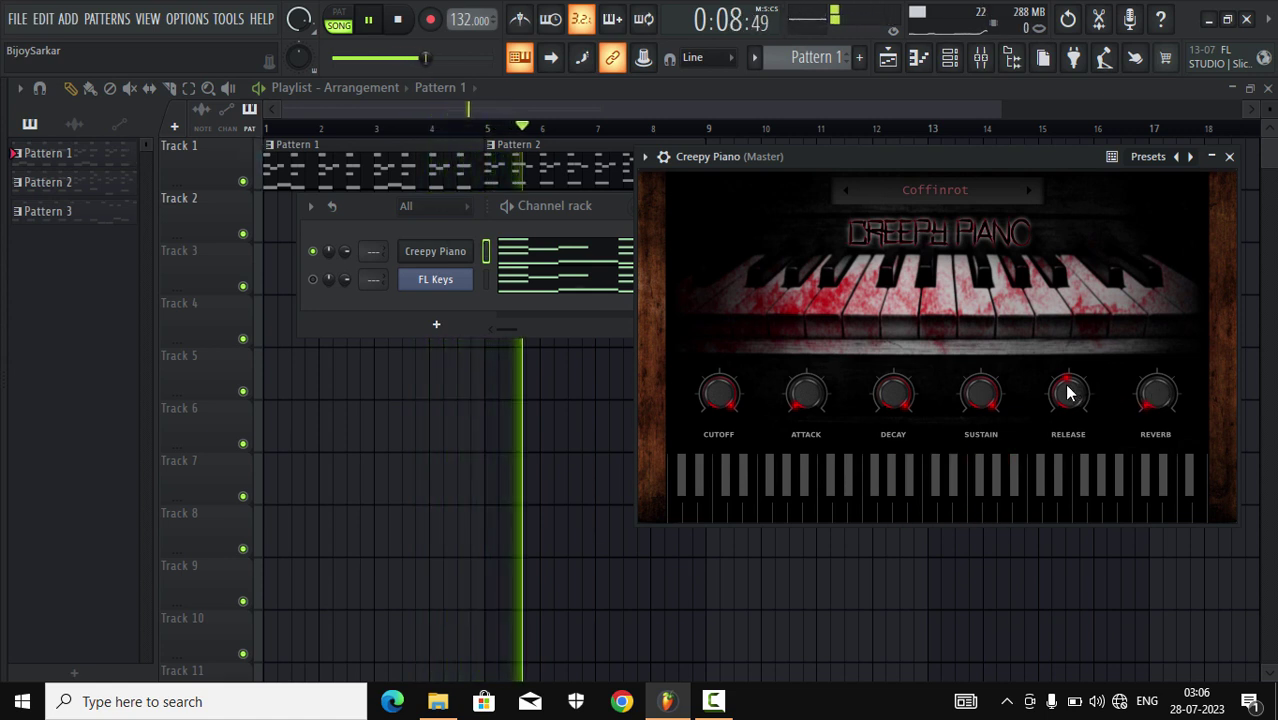
pyautogui.click(339, 12)
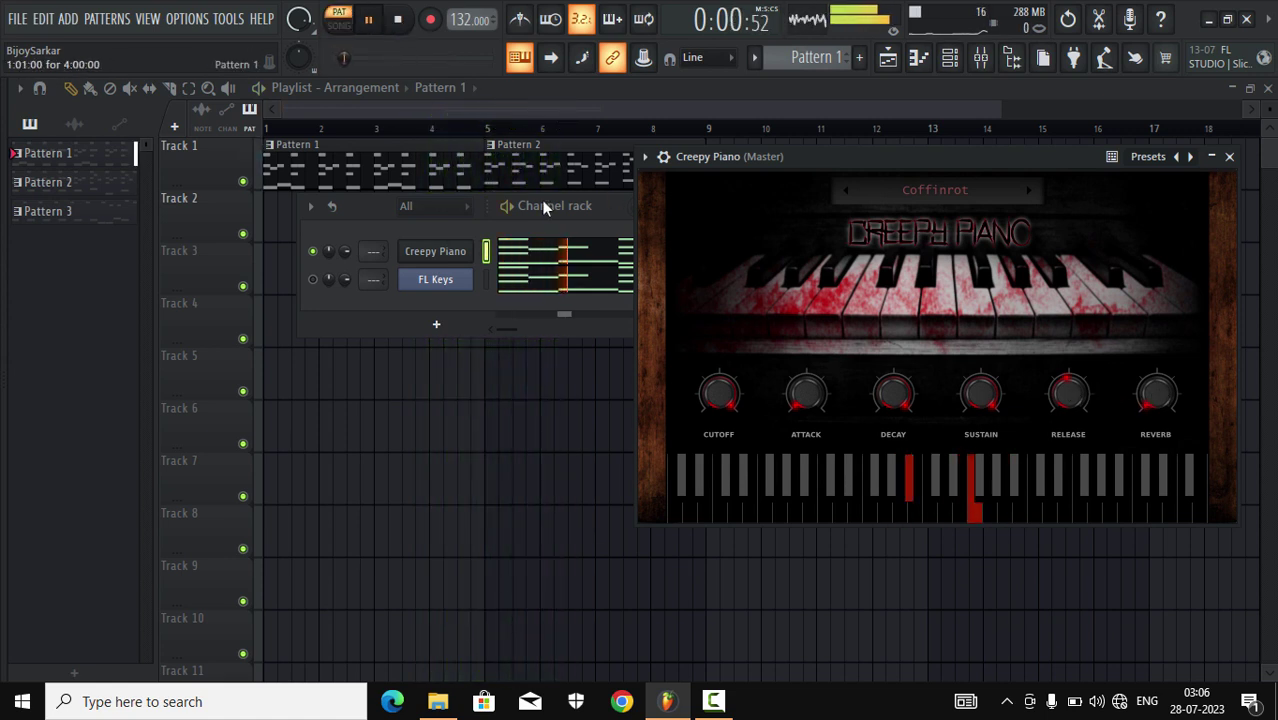
# - Compare Pattern 1 with only FL Keys audible against only Creepy Piano audible, leaving FL Keys muted
pyautogui.press('space')
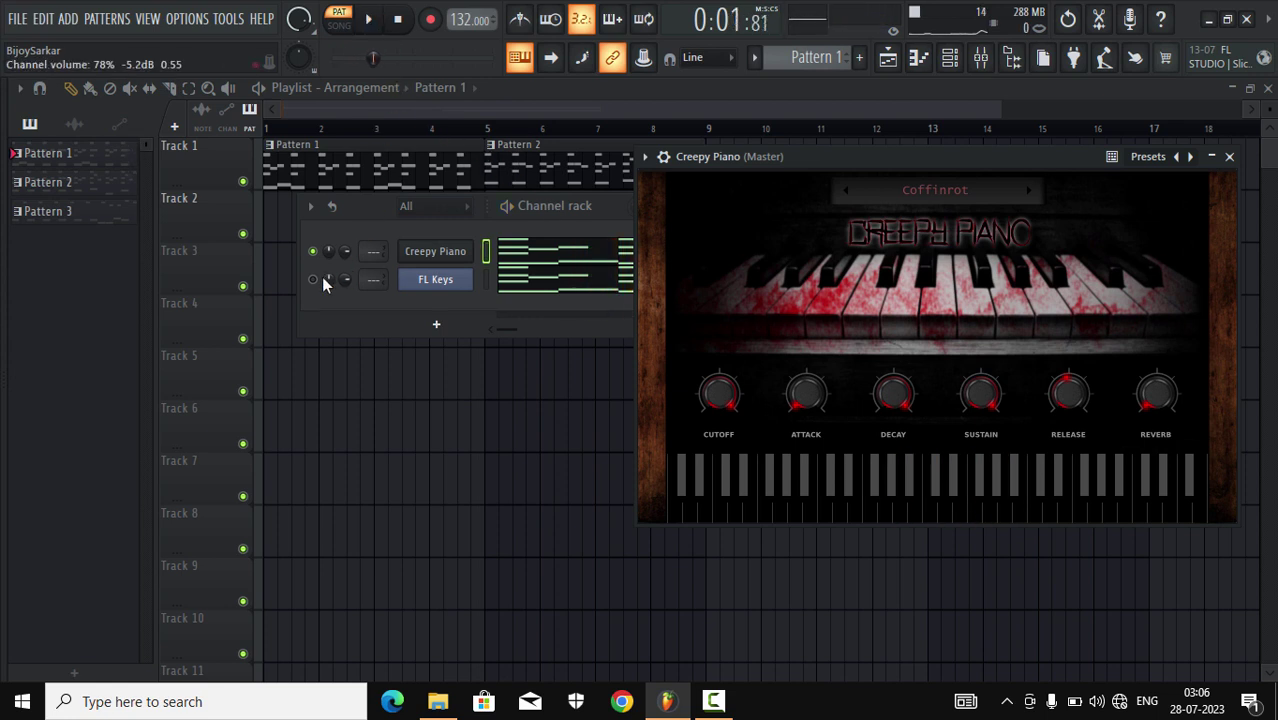
pyautogui.click(312, 282)
pyautogui.click(376, 20)
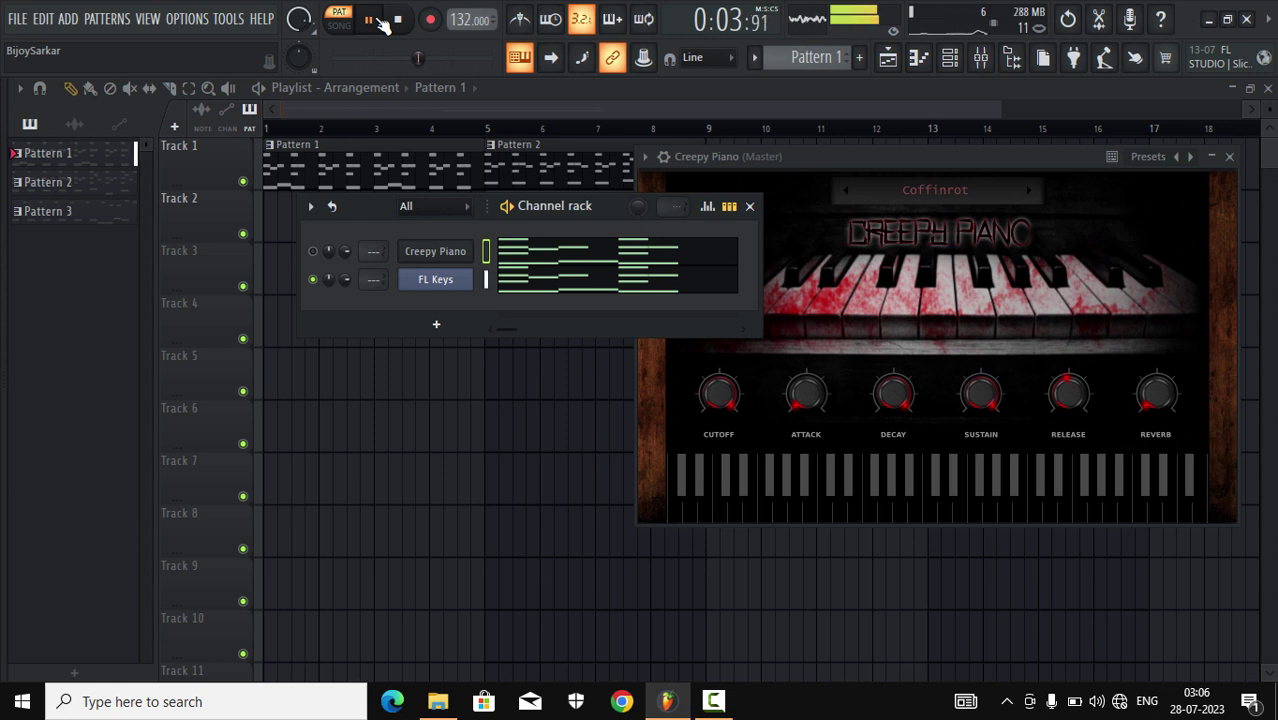
pyautogui.press('space')
pyautogui.click(312, 281)
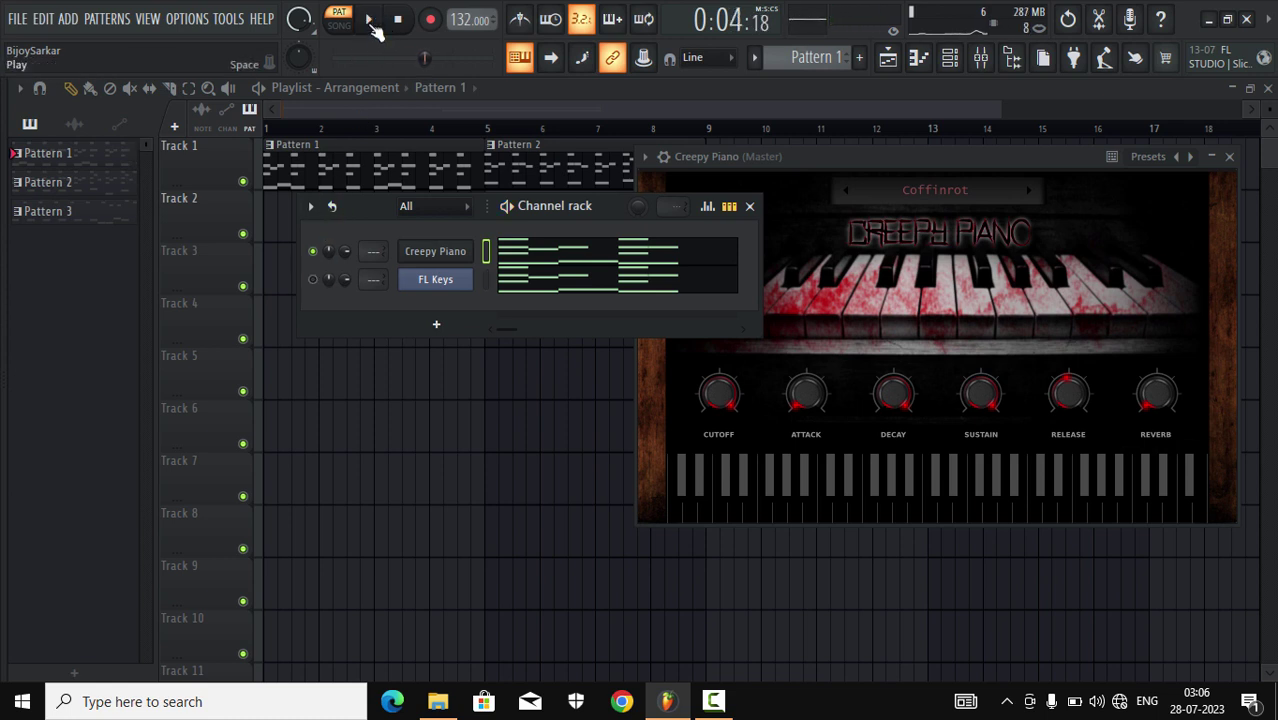
pyautogui.click(369, 20)
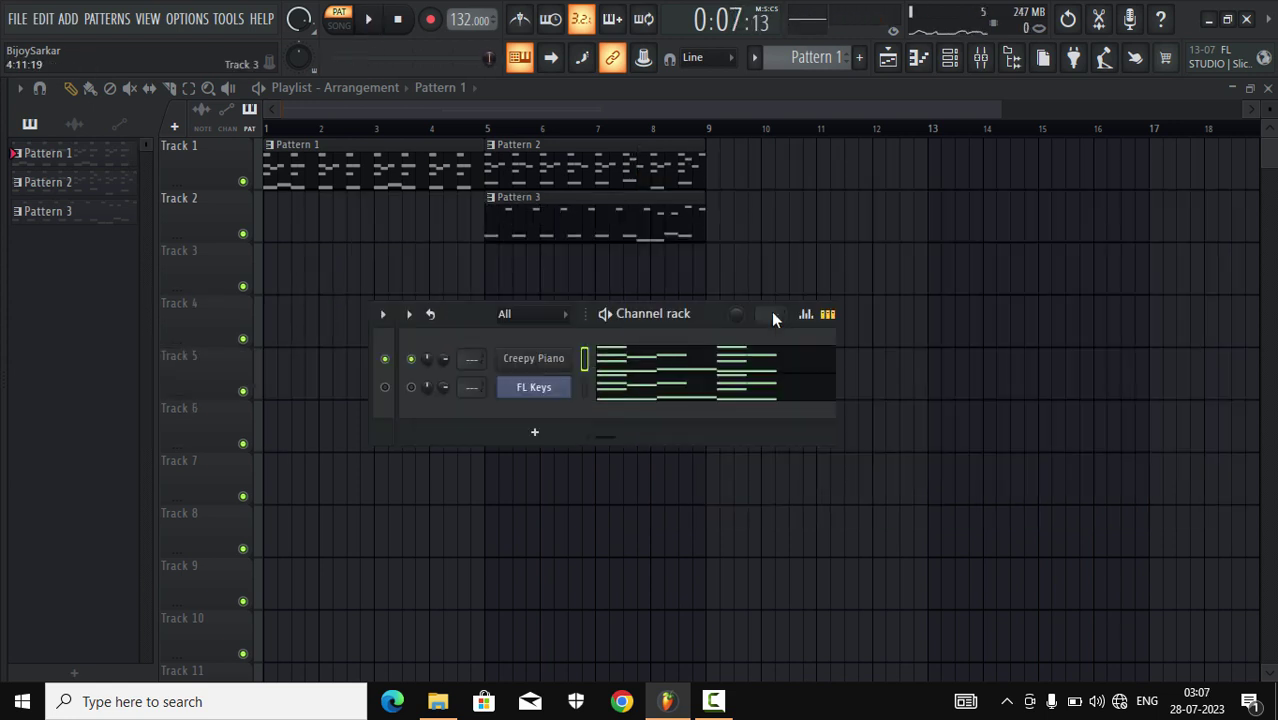
# - Switch to Pattern 2 and clone the Creepy Piano channel, moving the windows so the channel list stays accessible
pyautogui.moveTo(773, 318); pyautogui.dragTo(951, 317)
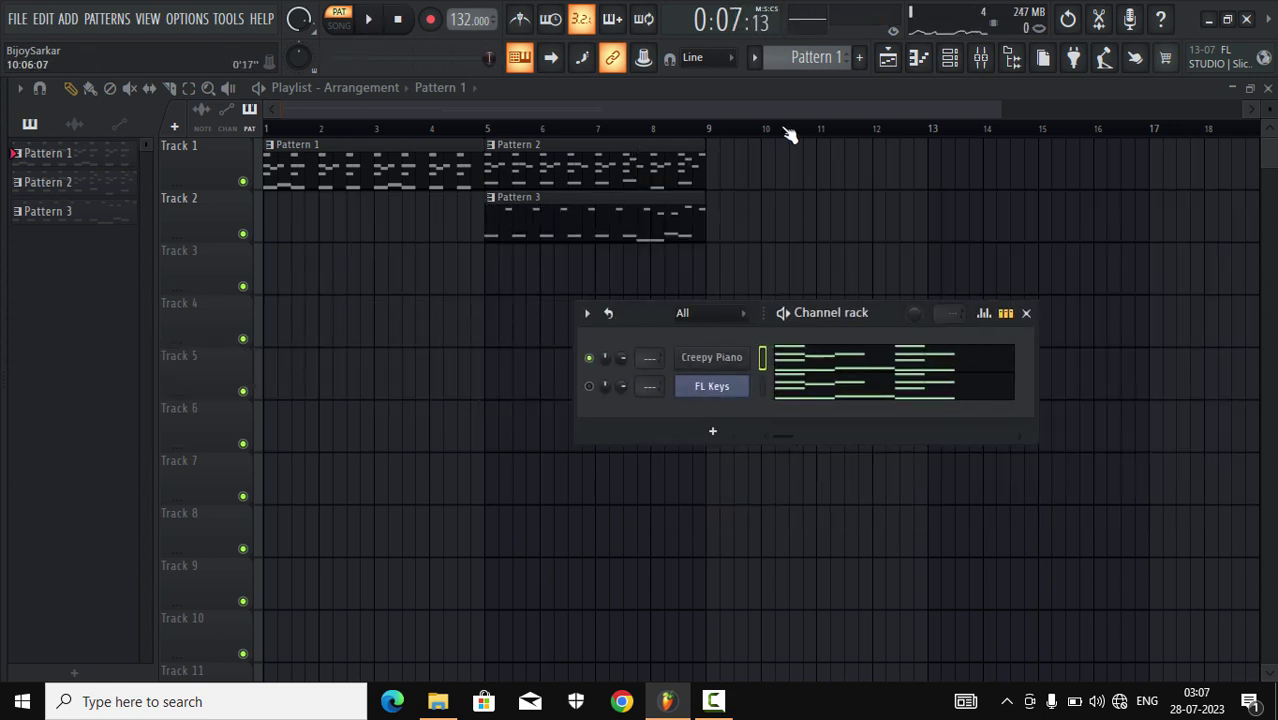
pyautogui.click(756, 57)
pyautogui.click(778, 97)
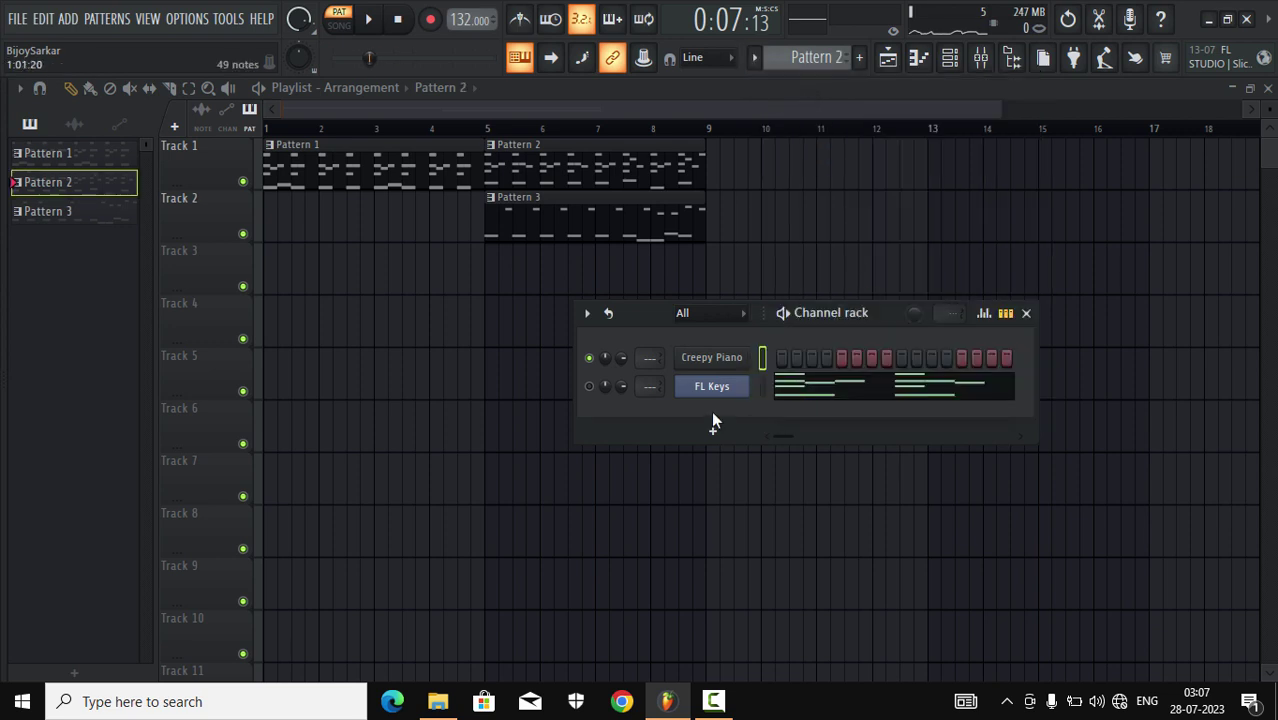
pyautogui.rightClick(721, 358)
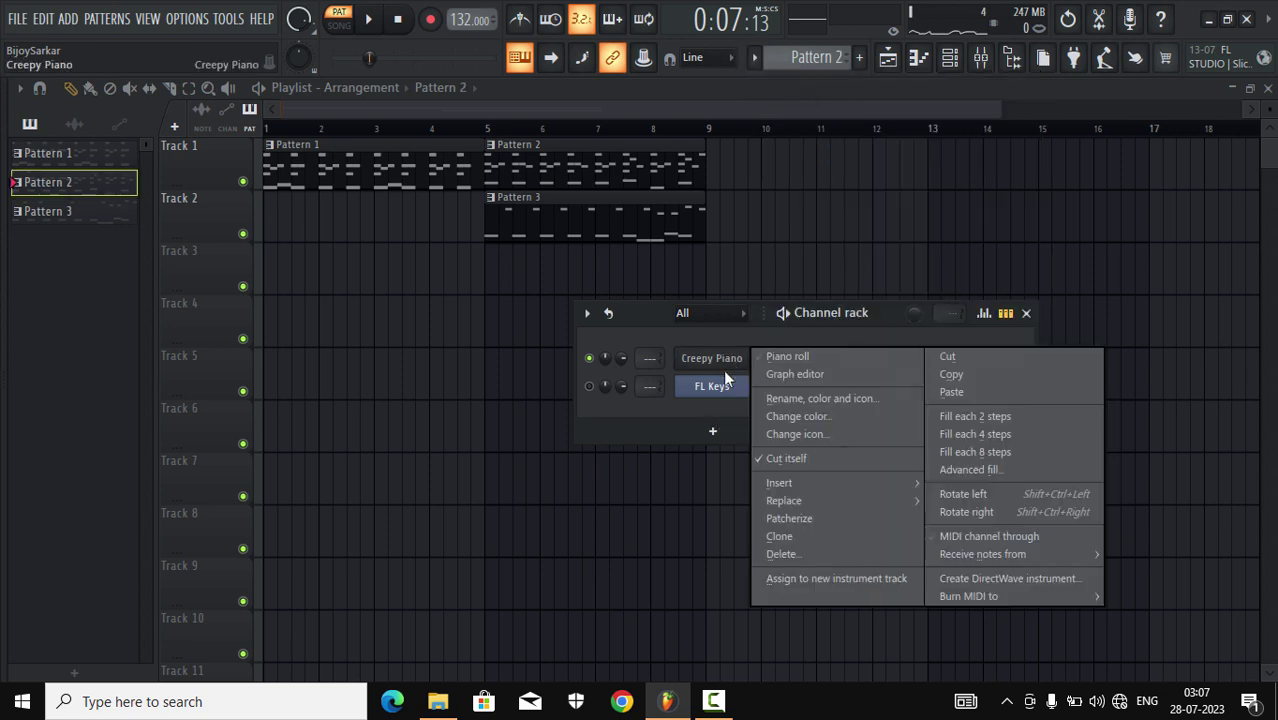
pyautogui.click(808, 544)
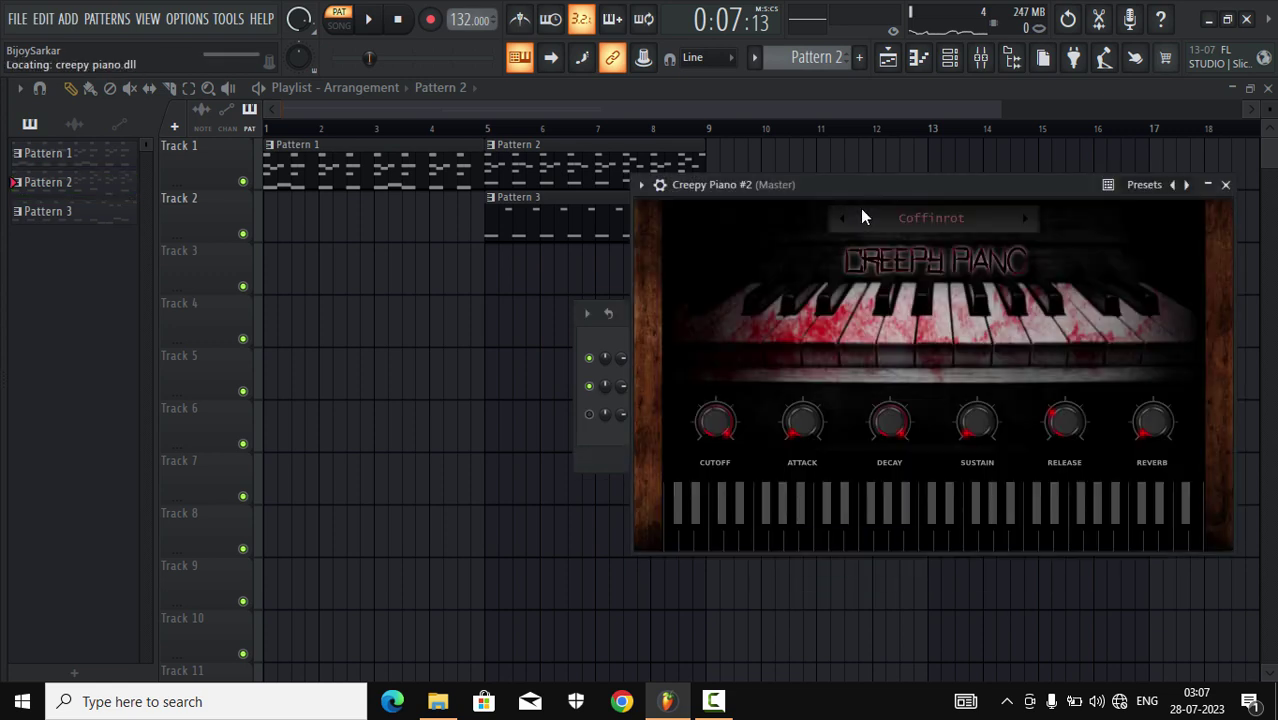
pyautogui.moveTo(859, 181); pyautogui.dragTo(892, 470)
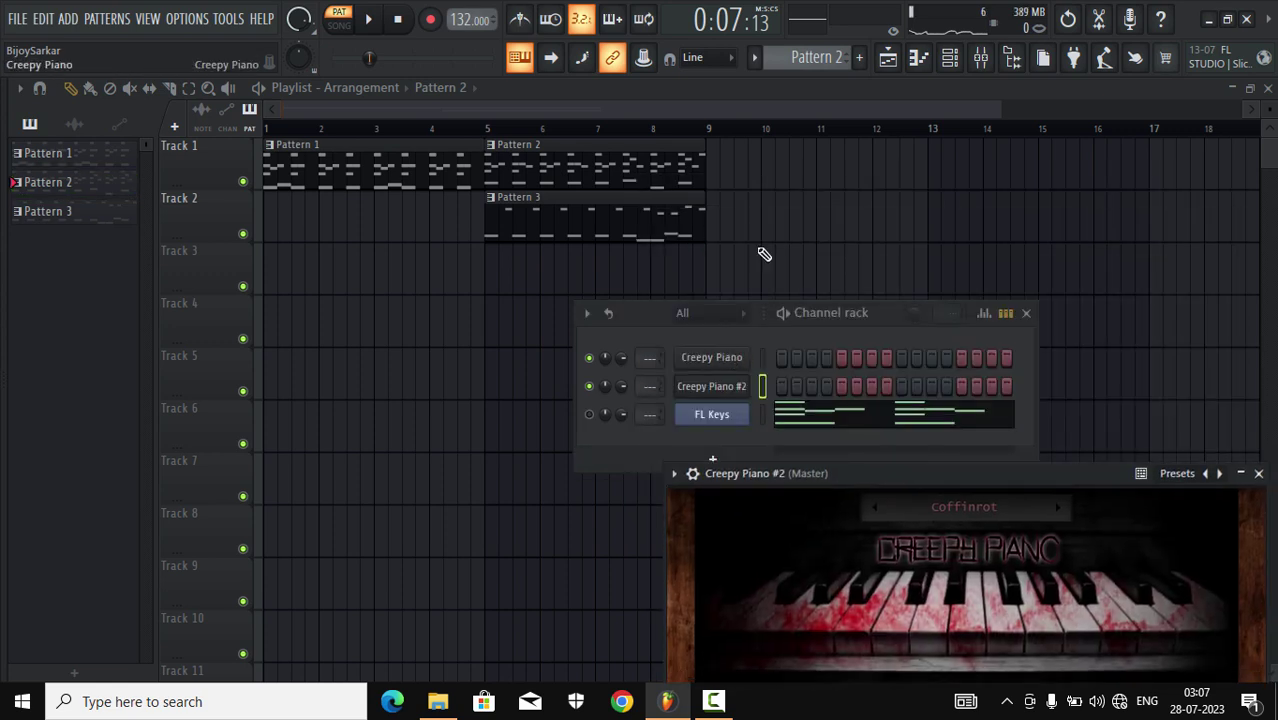
# - Check Pattern 1, return to Pattern 2, and copy its FL Keys notes into the Creepy Piano #2 channel
pyautogui.click(755, 57)
pyautogui.click(779, 80)
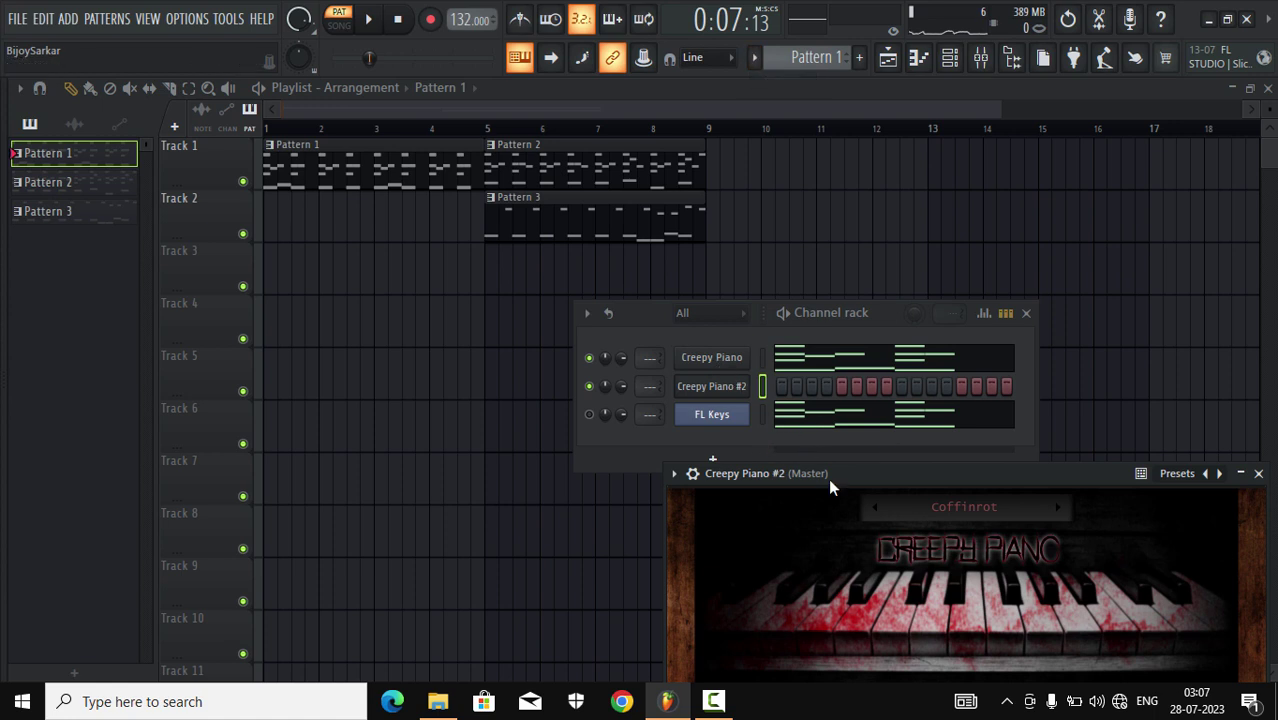
pyautogui.click(755, 57)
pyautogui.click(780, 94)
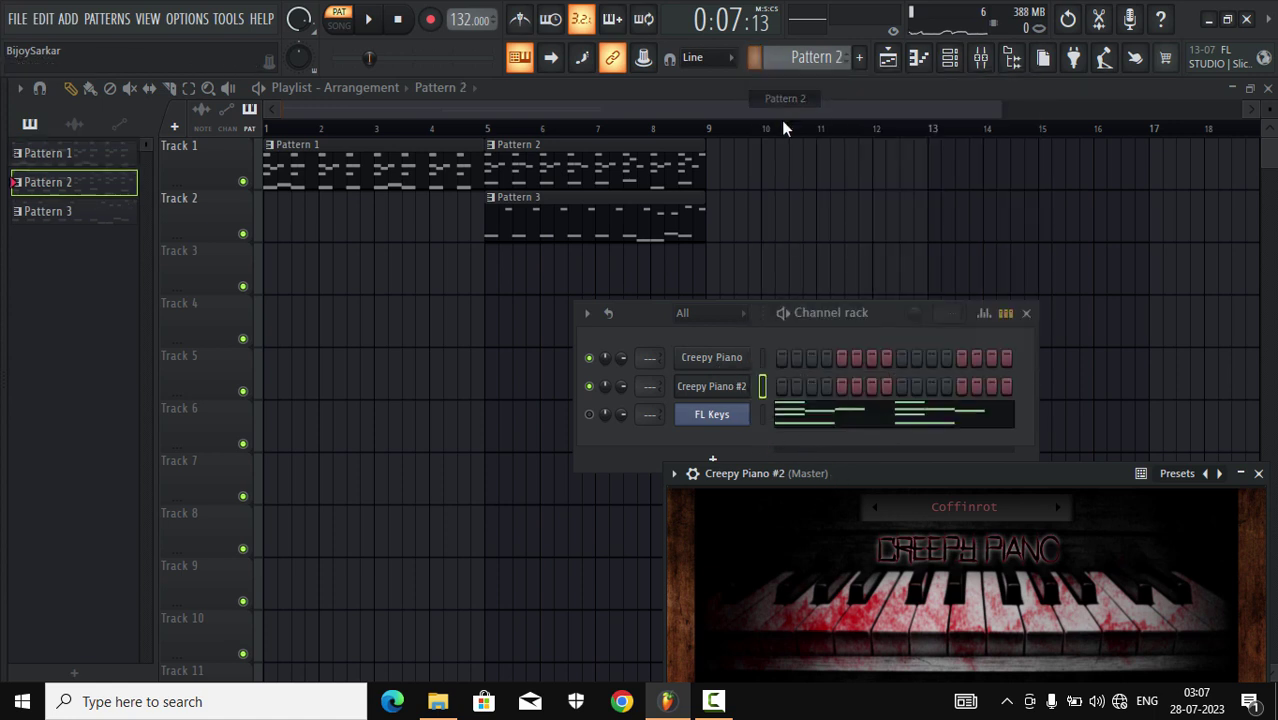
pyautogui.rightClick(716, 414)
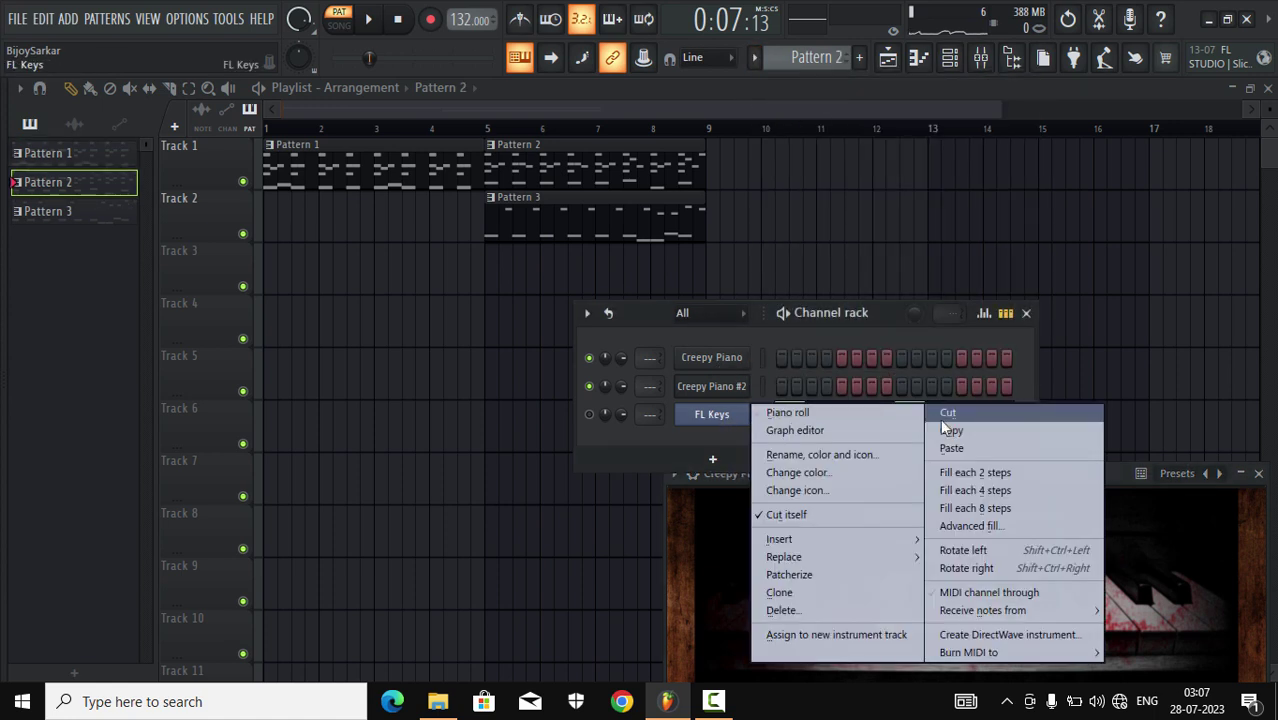
pyautogui.click(945, 431)
pyautogui.rightClick(725, 385)
pyautogui.click(930, 416)
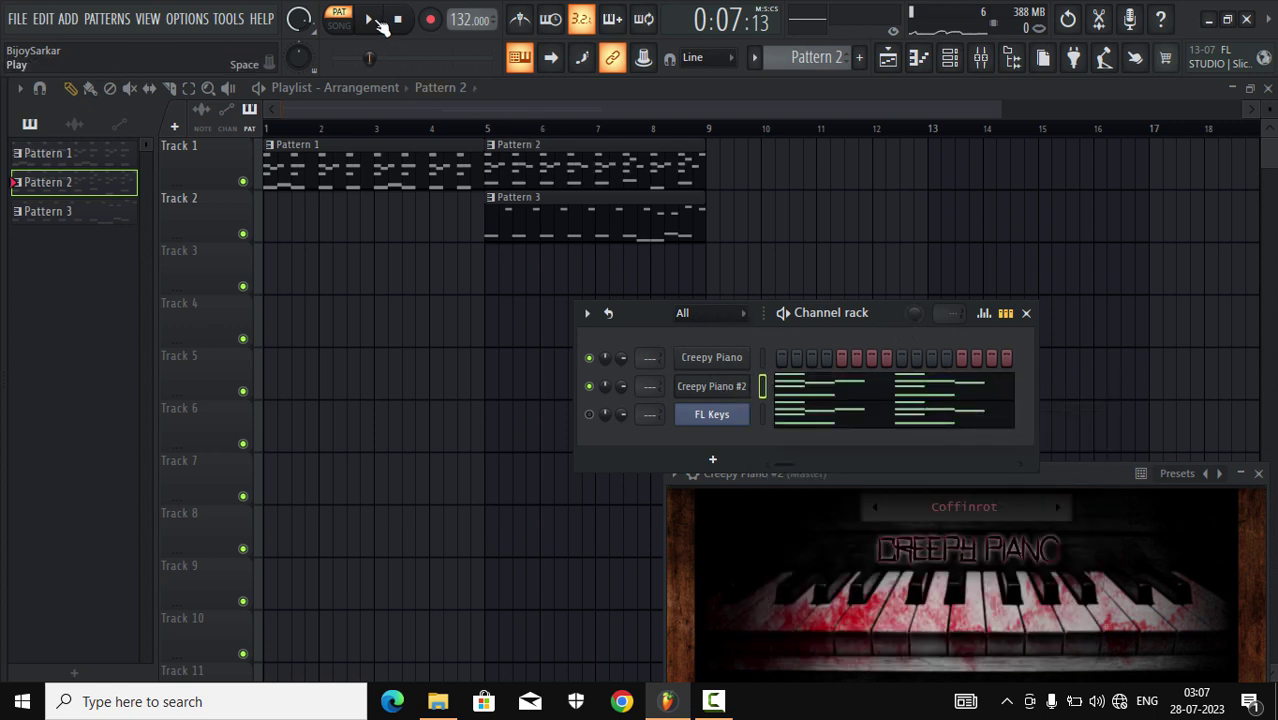
# - Play Pattern 2 with only FL Keys audible and again with only Creepy Piano #2, leaving FL Keys muted
pyautogui.click(589, 414)
pyautogui.click(589, 386)
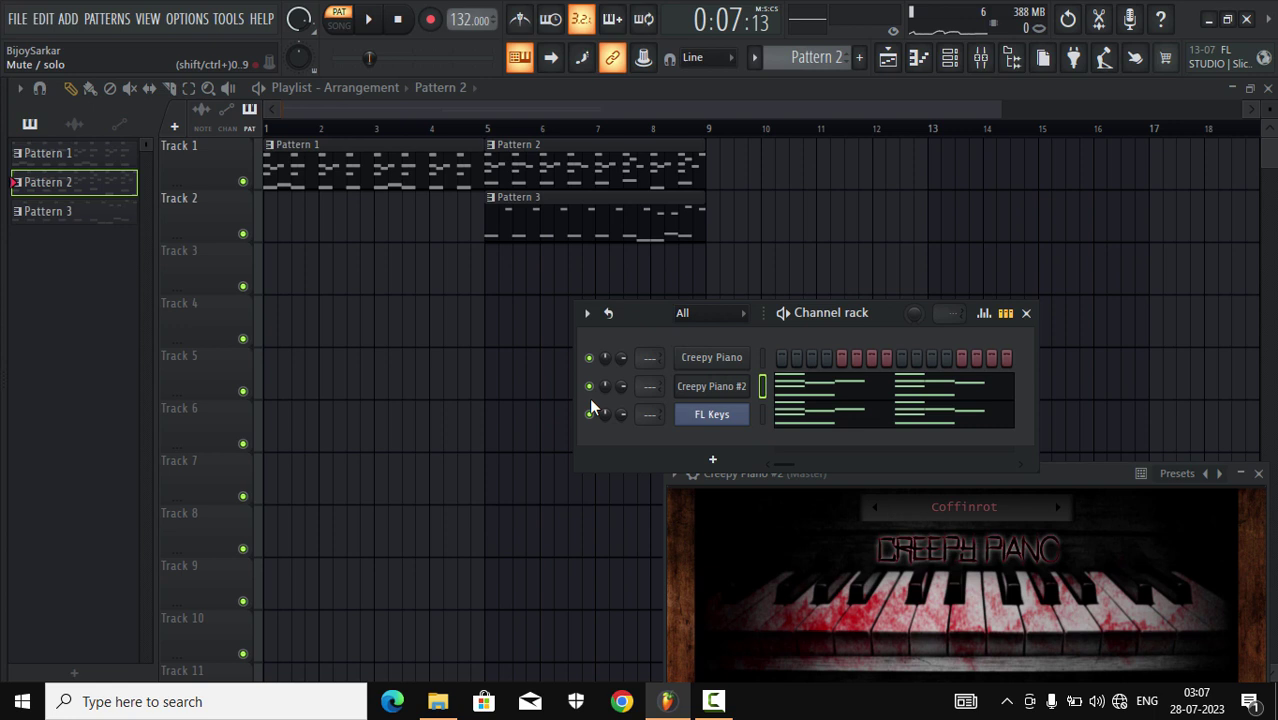
pyautogui.click(368, 19)
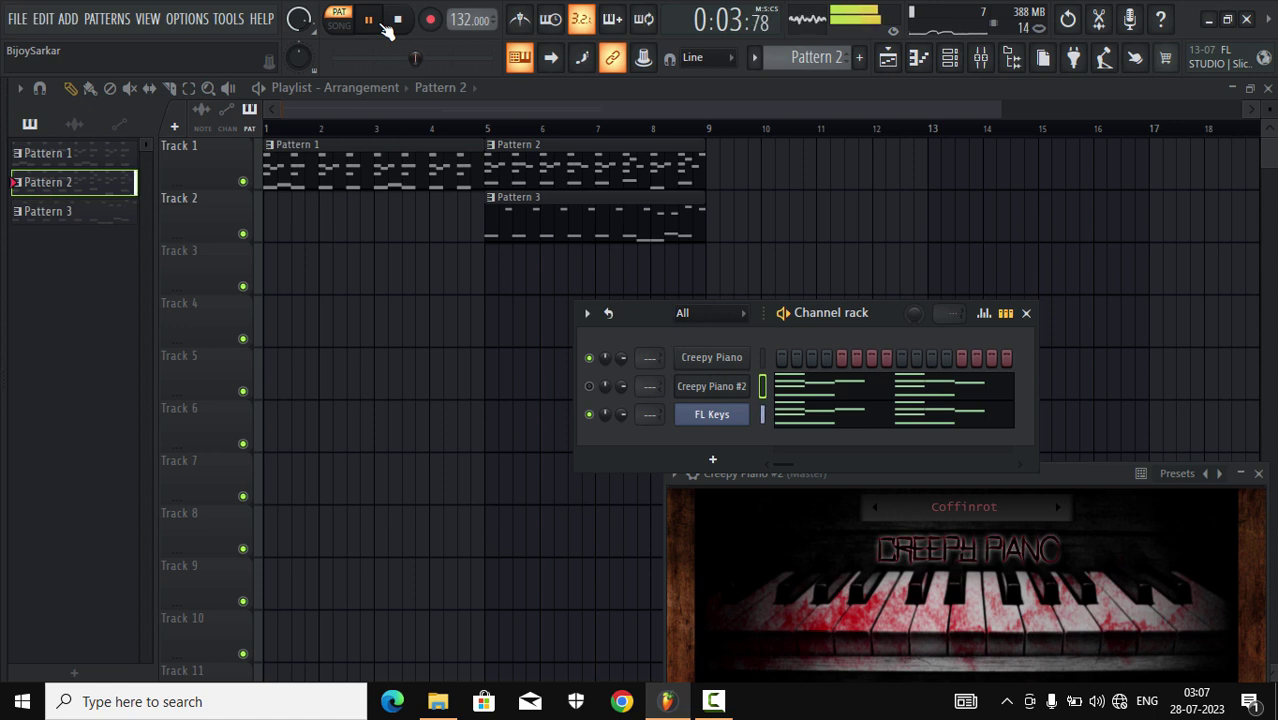
pyautogui.click(383, 24)
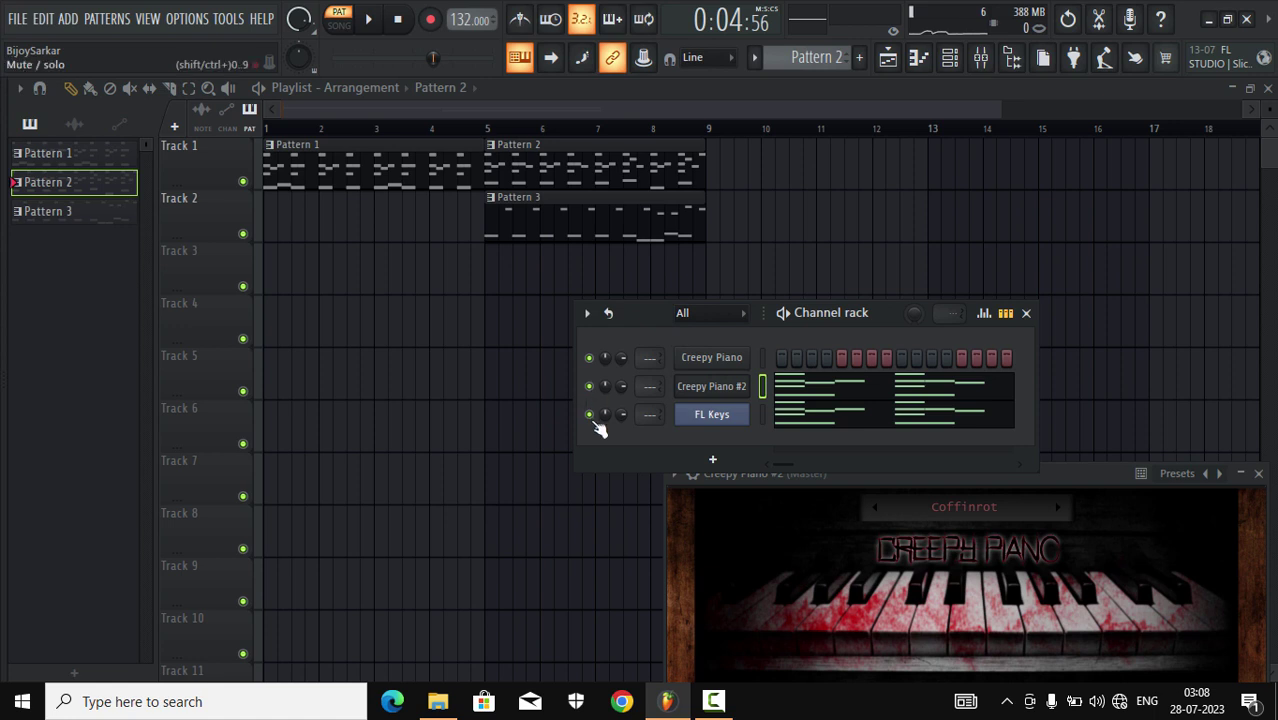
pyautogui.click(369, 21)
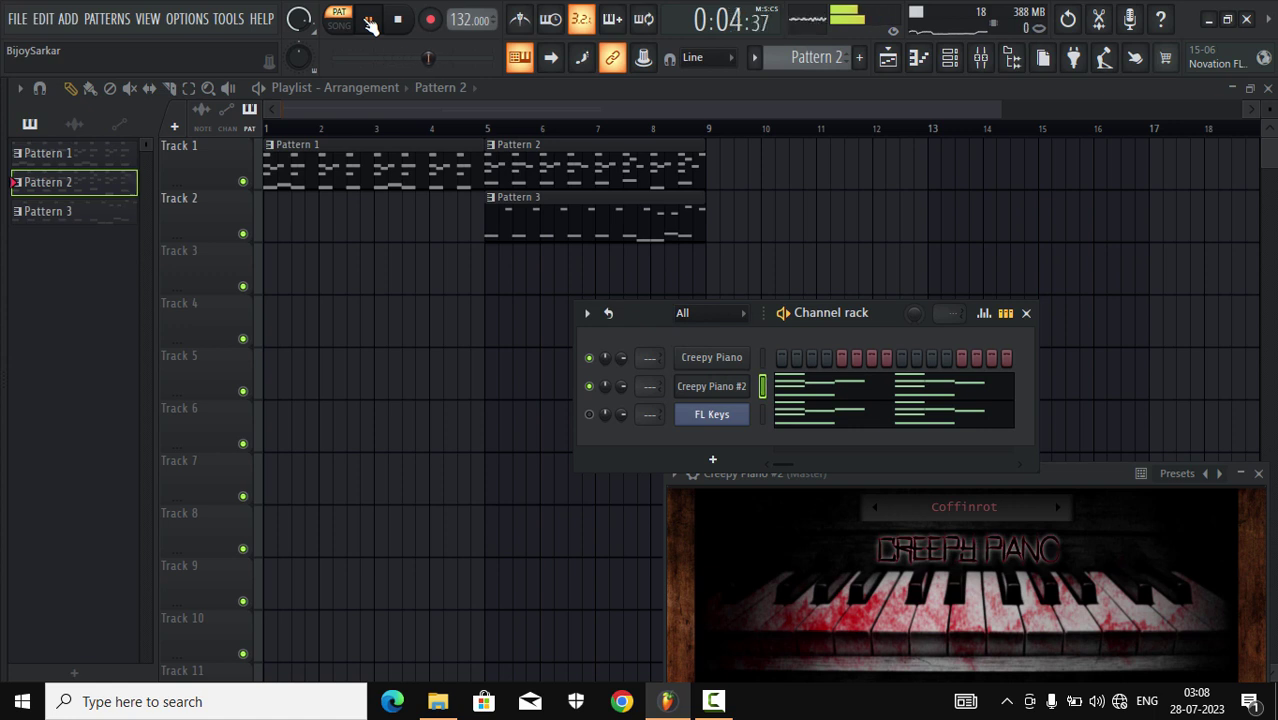
pyautogui.click(369, 21)
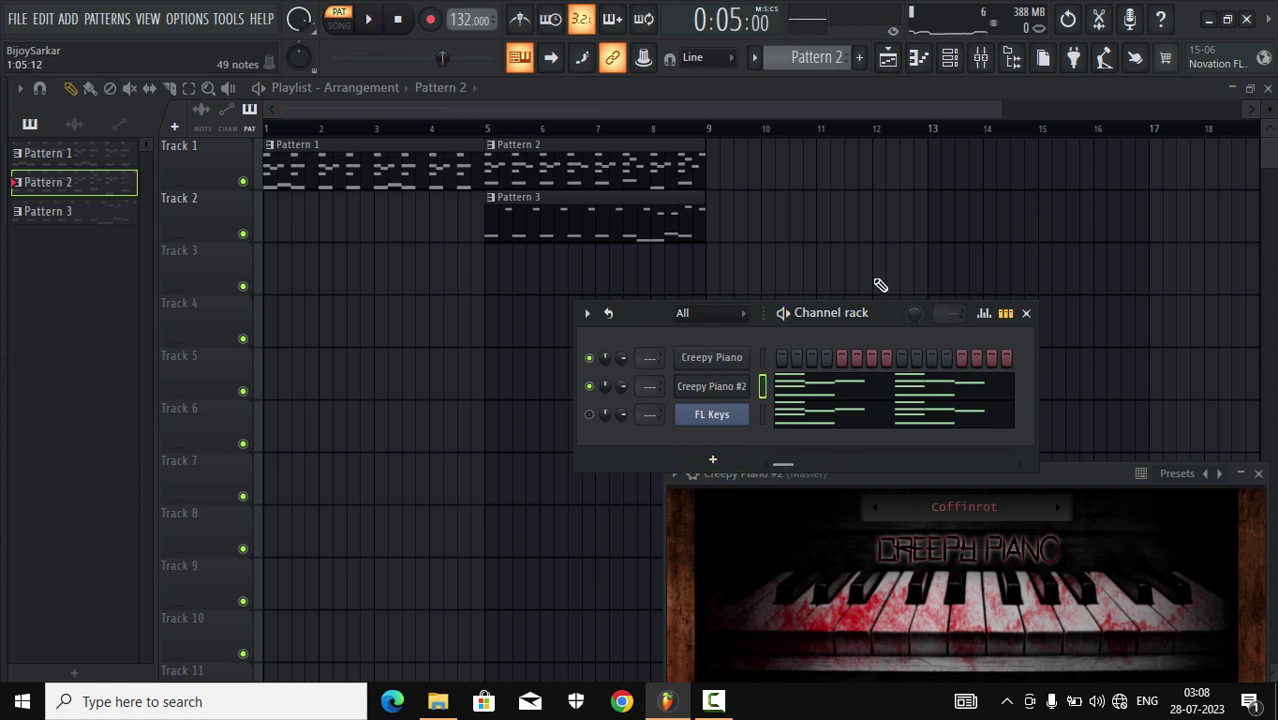
# - Review the channel contents of Patterns 3, 2 and 1 in turn
pyautogui.click(755, 58)
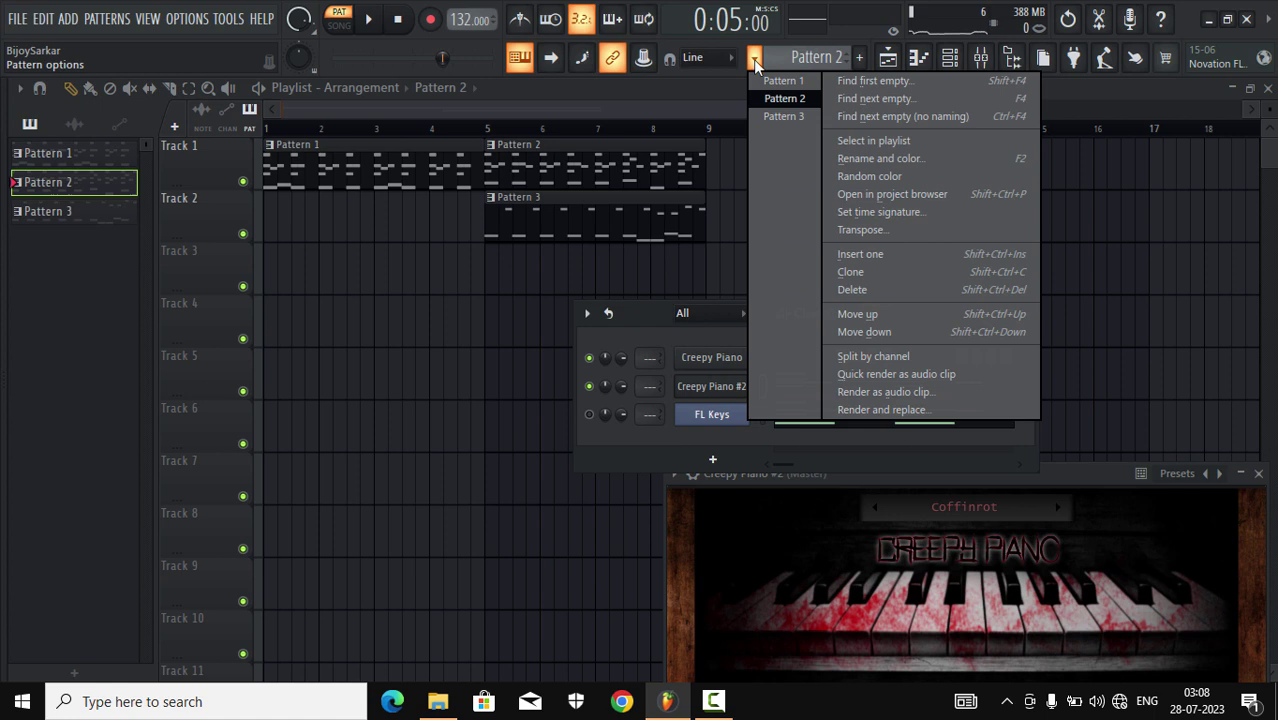
pyautogui.click(783, 116)
pyautogui.moveTo(908, 318); pyautogui.dragTo(743, 316)
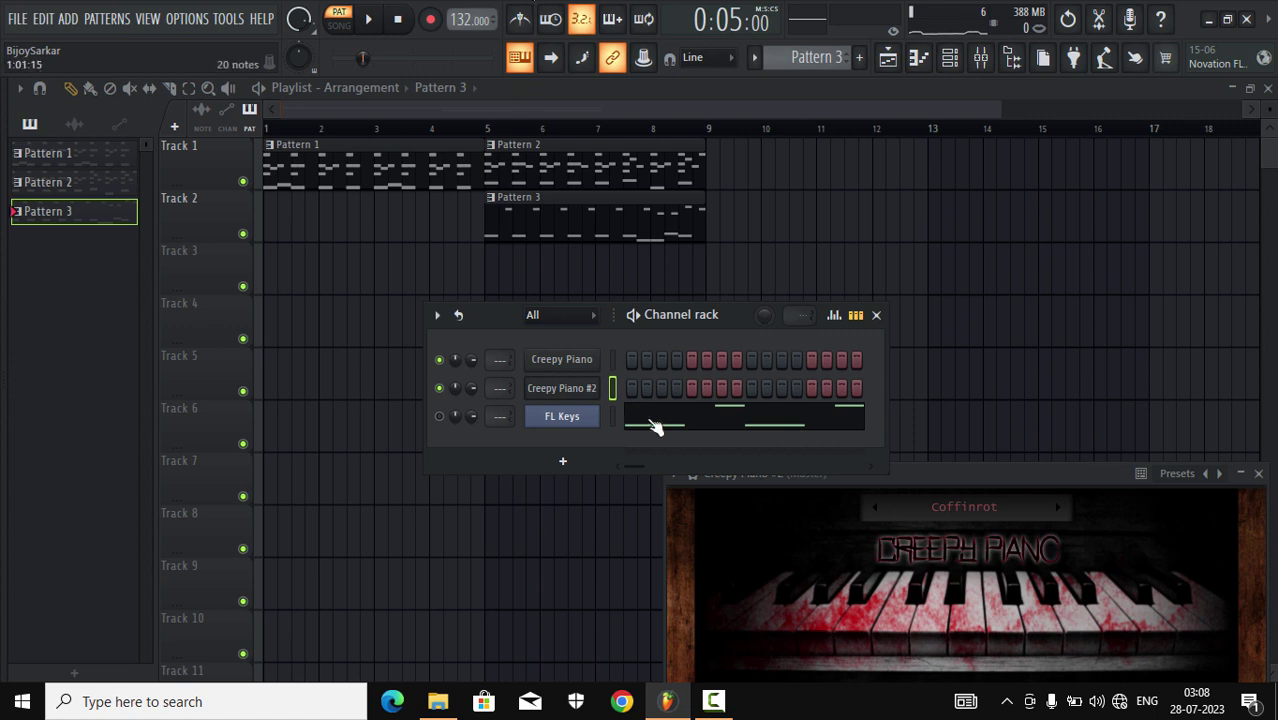
pyautogui.click(760, 63)
pyautogui.click(783, 98)
pyautogui.click(760, 62)
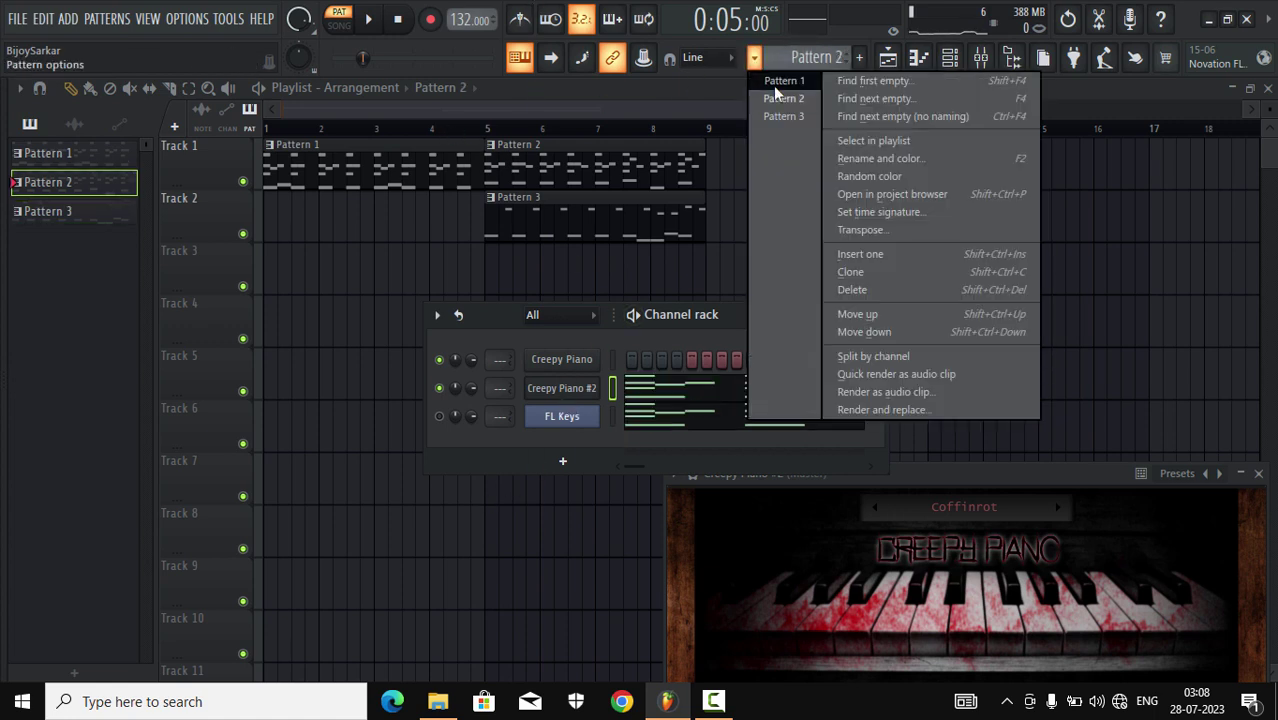
pyautogui.click(783, 81)
pyautogui.click(951, 62)
pyautogui.click(954, 62)
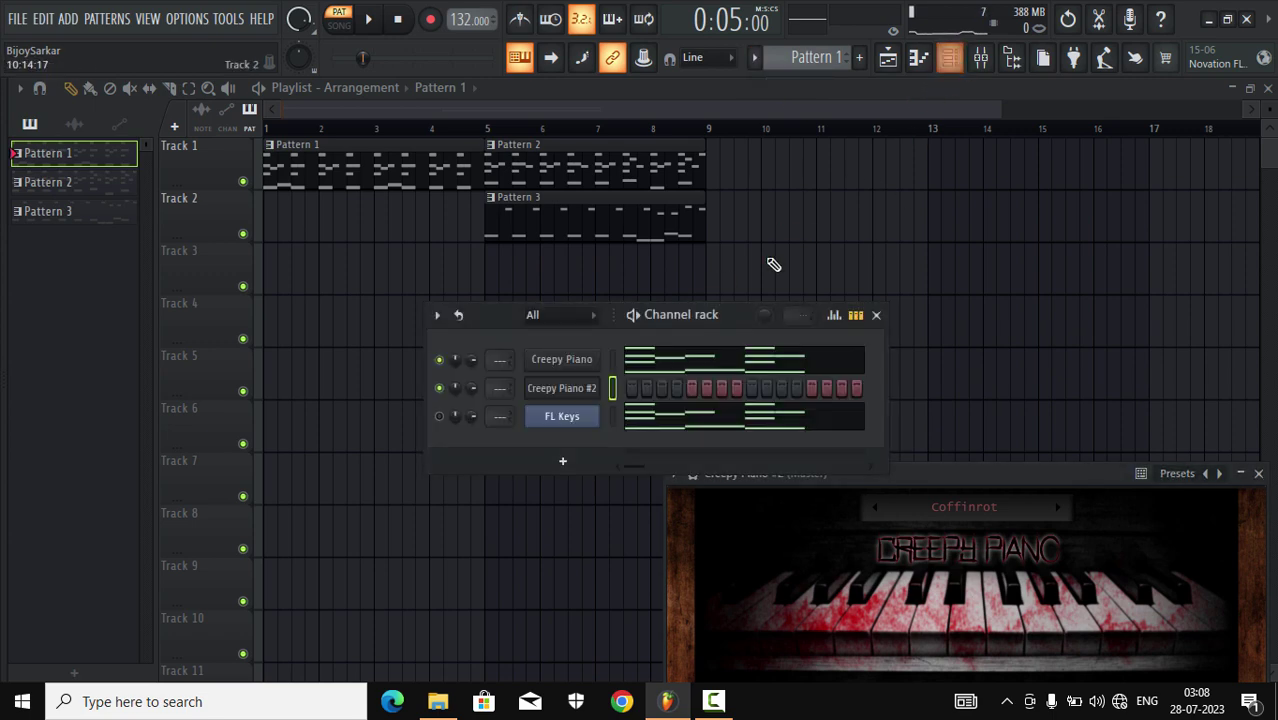
# - Inspect Pattern 1's Creepy Piano notes in the piano roll, select them all, and return to the playlist
pyautogui.rightClick(567, 366)
pyautogui.click(633, 358)
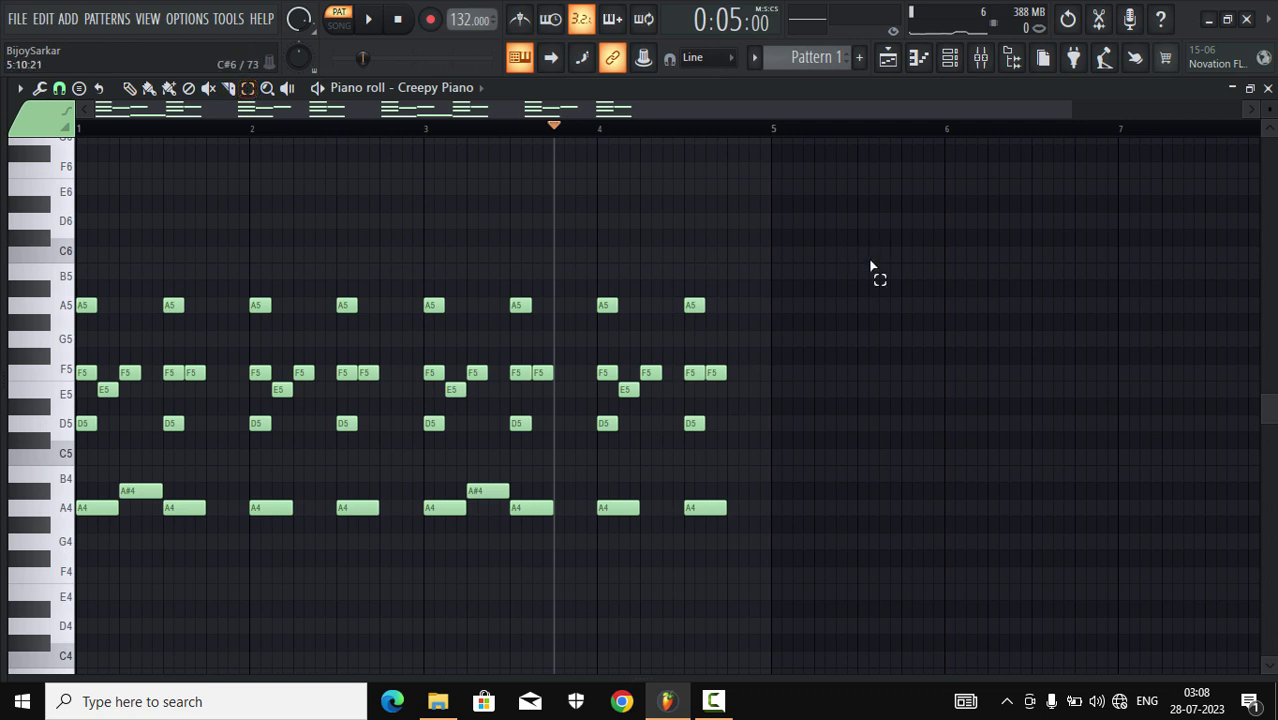
pyautogui.moveTo(870, 268); pyautogui.dragTo(73, 652)
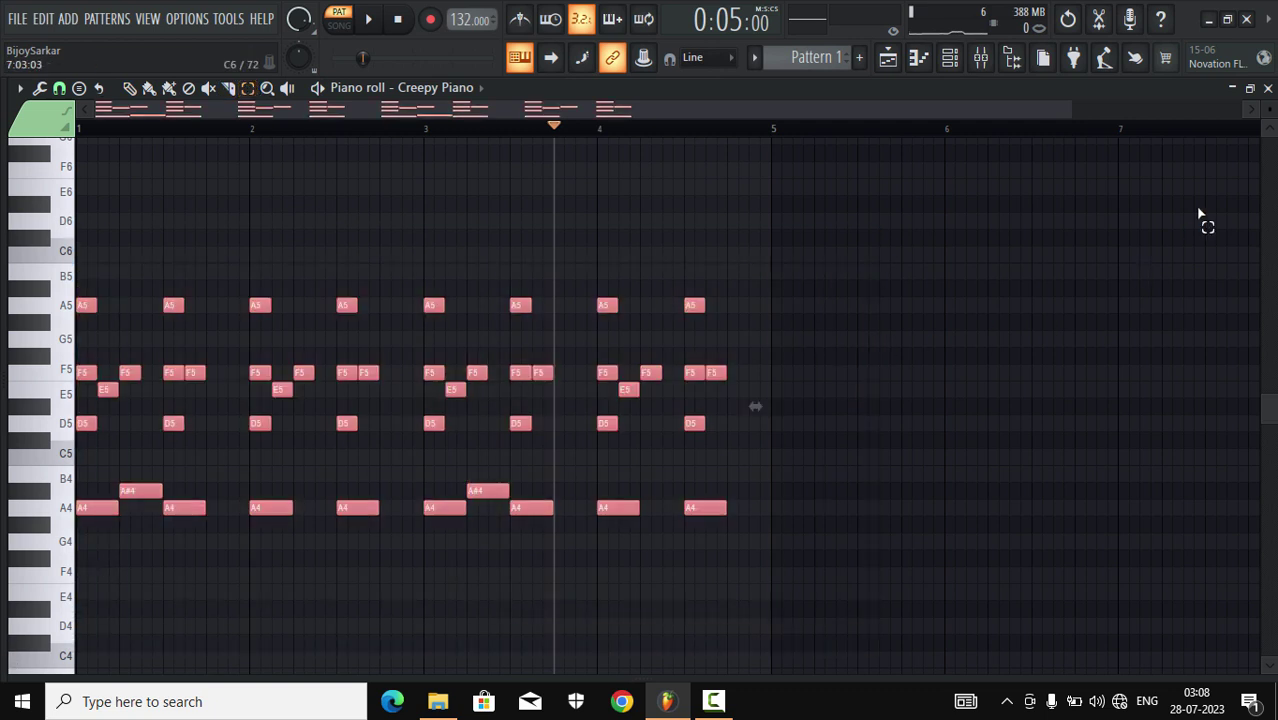
pyautogui.click(1267, 88)
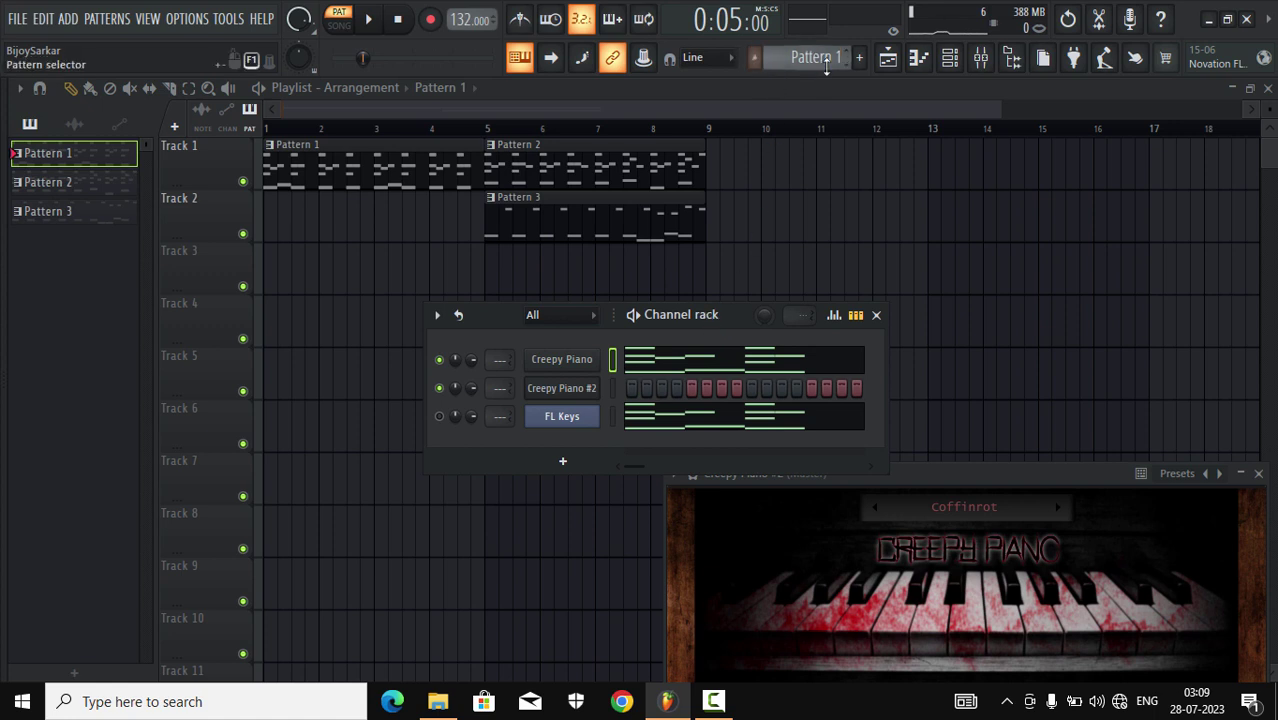
# - Switch to Pattern 3 and insert a FLEX channel alongside FL Keys
pyautogui.click(757, 58)
pyautogui.click(782, 112)
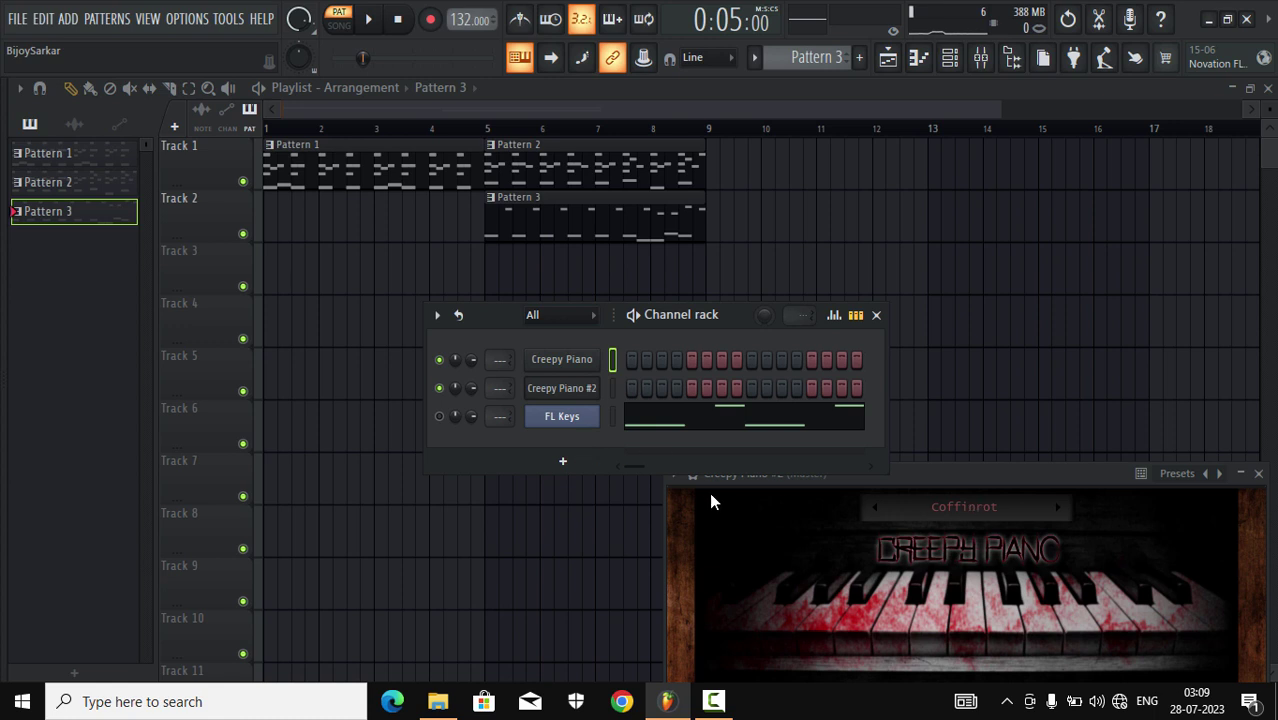
pyautogui.rightClick(552, 425)
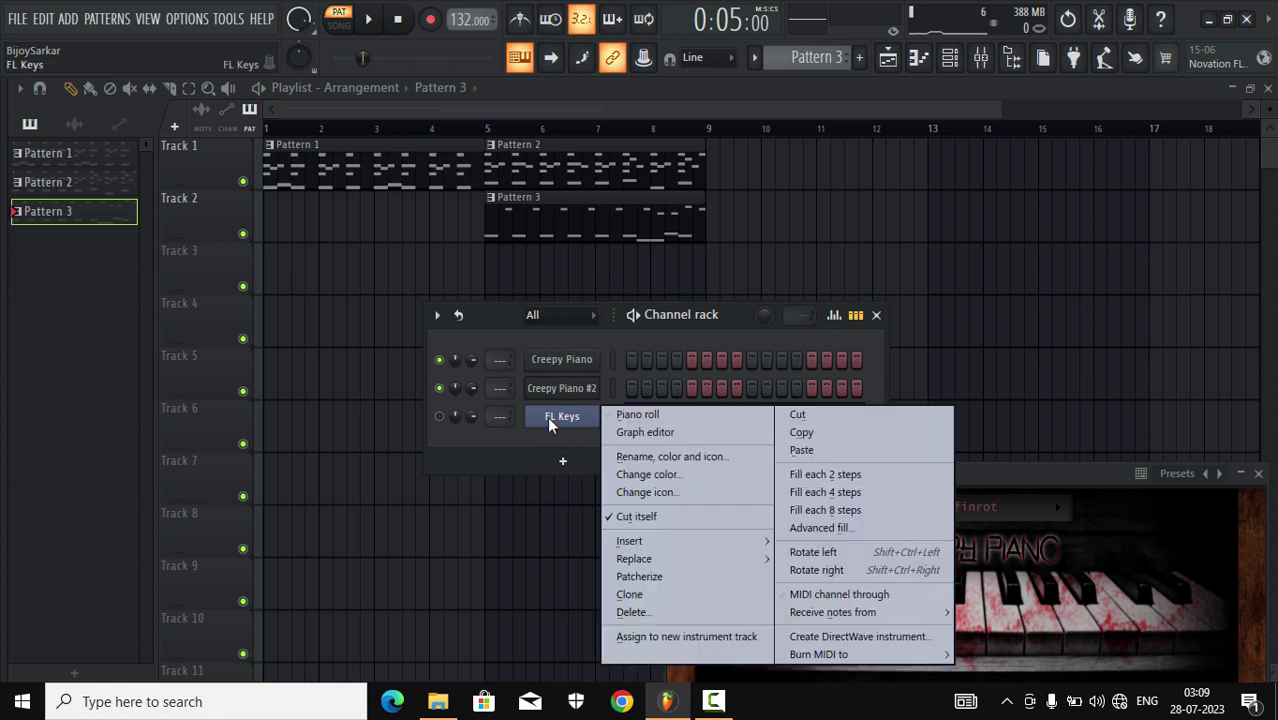
pyautogui.moveTo(648, 543)
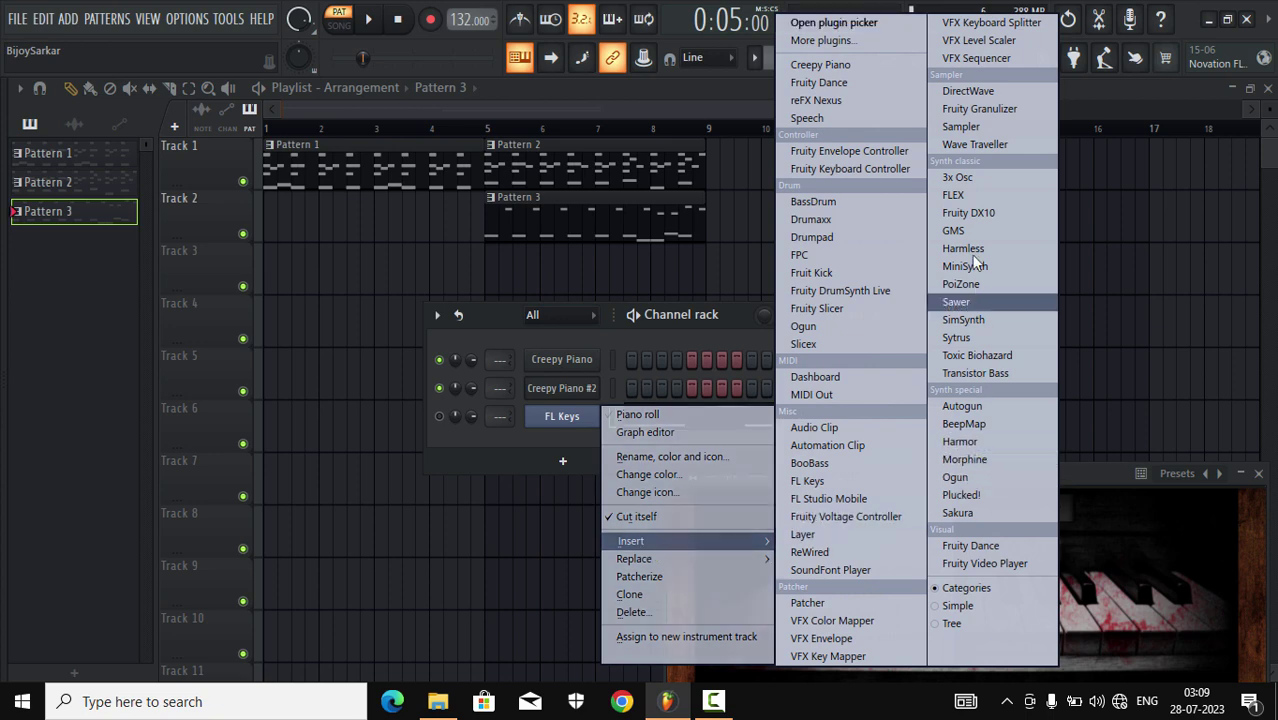
pyautogui.click(955, 195)
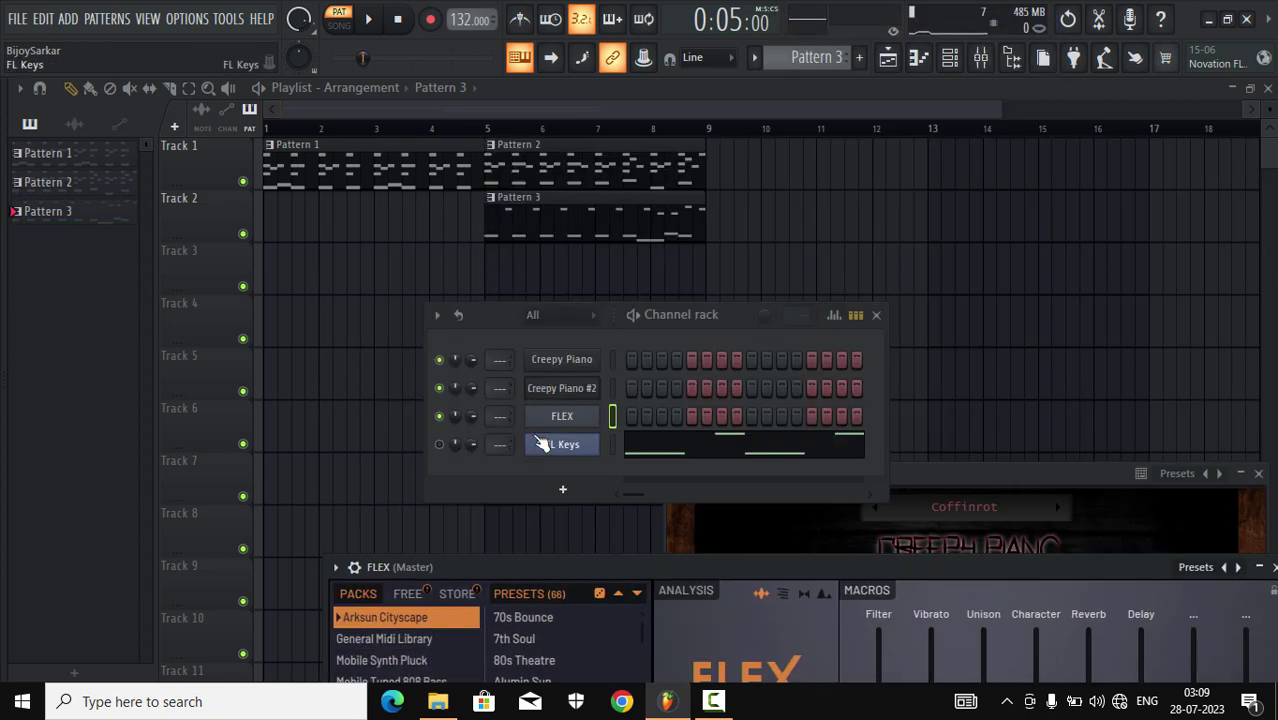
# - Copy the FL Keys notes of Pattern 3 and paste them into the FLEX channel
pyautogui.rightClick(574, 452)
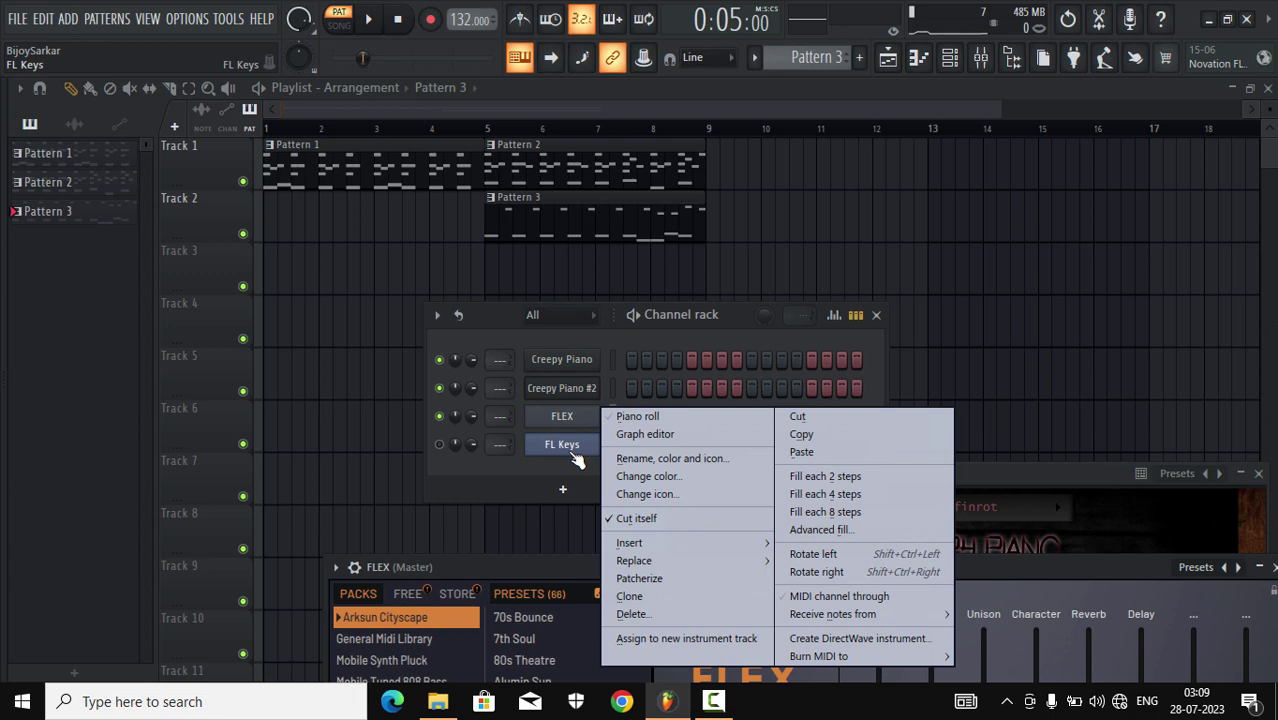
pyautogui.click(801, 451)
pyautogui.rightClick(577, 416)
pyautogui.click(801, 451)
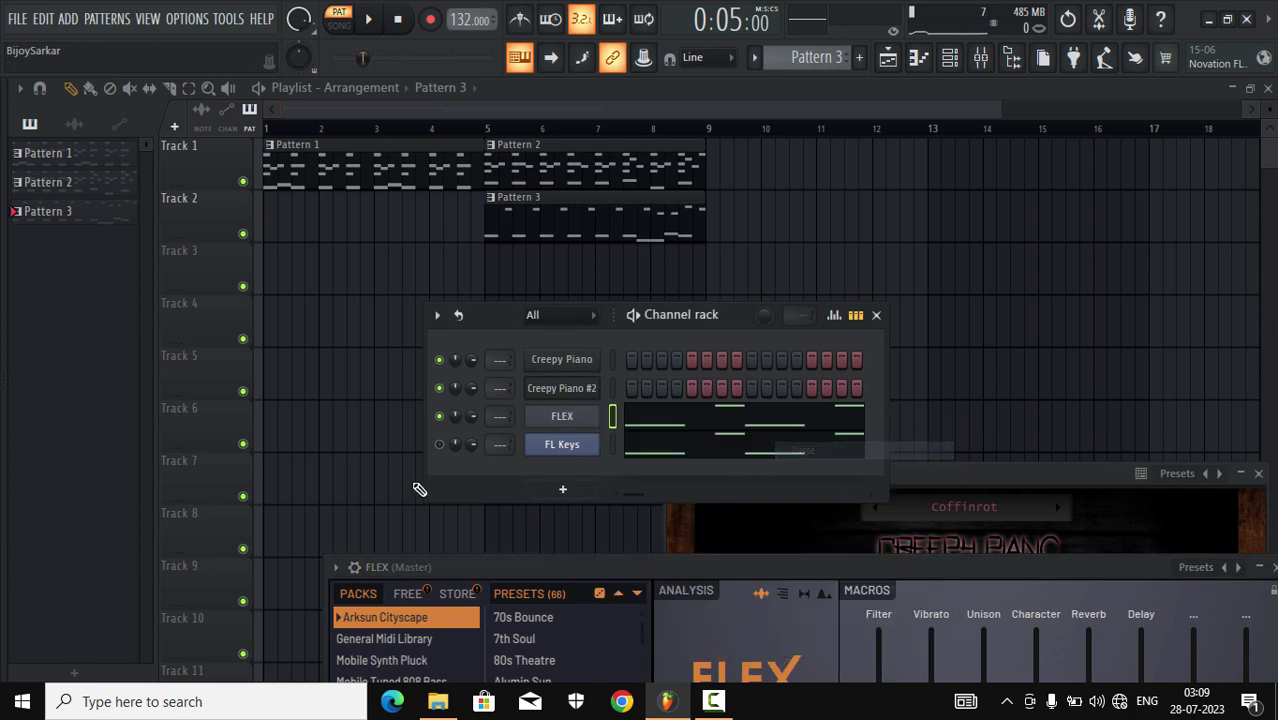
# - Play Pattern 3 and choose the General Midi Library pack in FLEX
pyautogui.moveTo(912, 575); pyautogui.dragTo(896, 334)
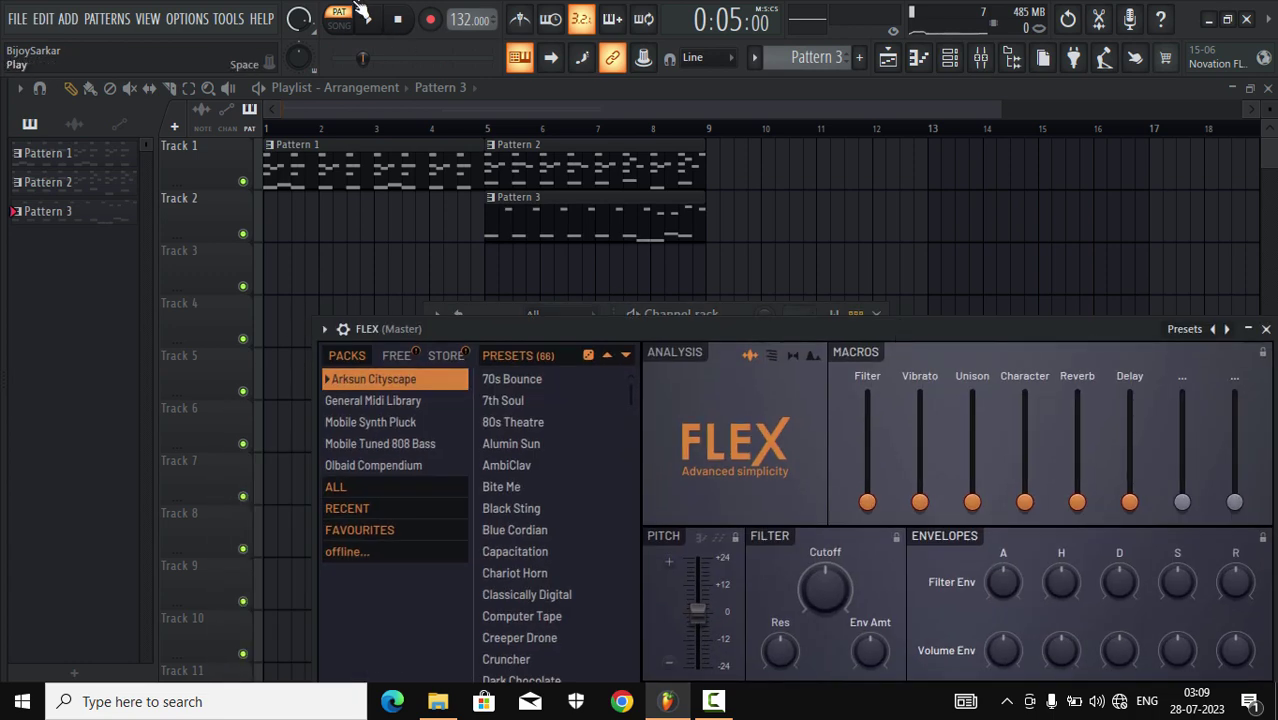
pyautogui.press('space')
pyautogui.moveTo(768, 332); pyautogui.dragTo(724, 157)
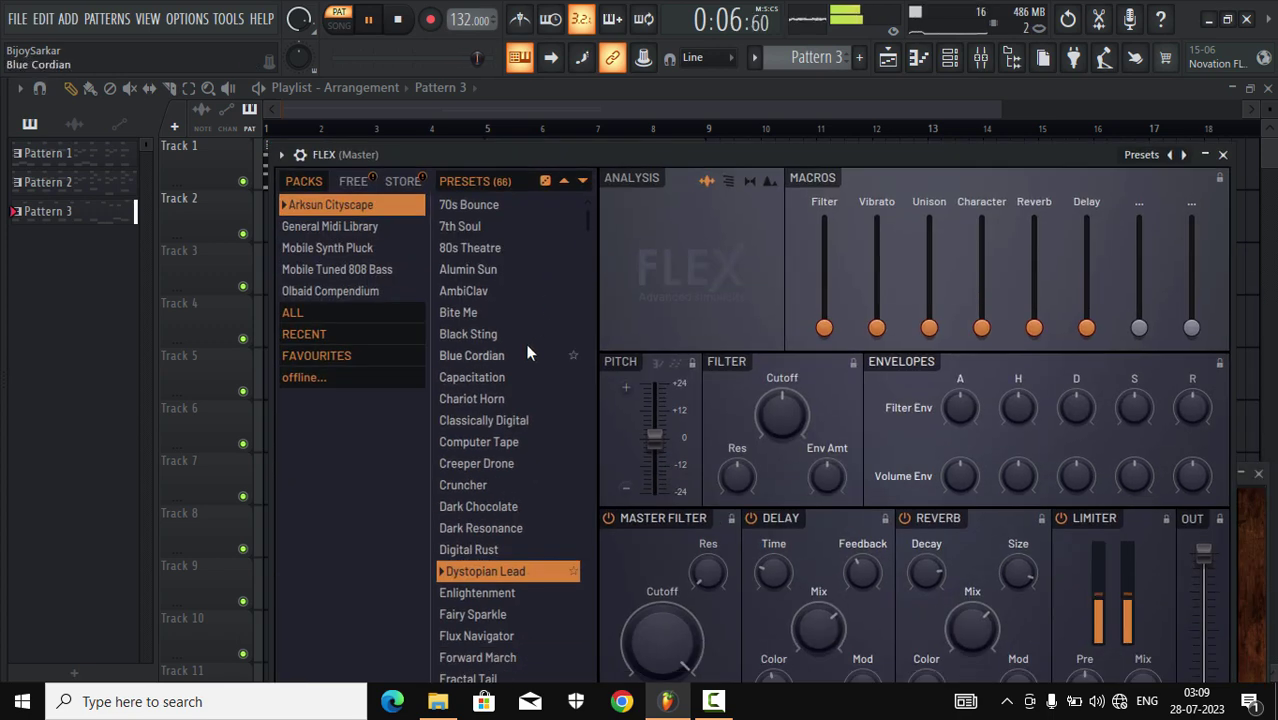
pyautogui.click(356, 246)
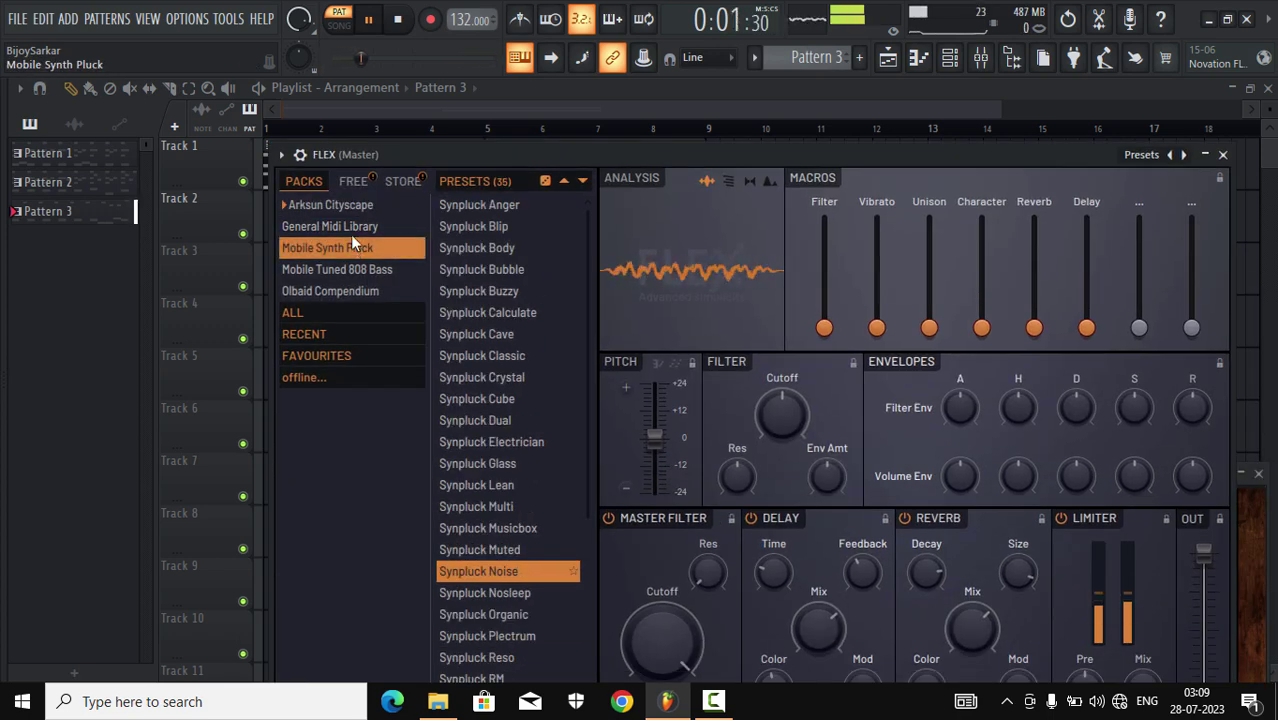
pyautogui.click(350, 227)
# - Audition the FLEX presets Applause, Bagpipe 2 and Acoustic Bass 1 during Pattern 3's playback, and hide FLEX
pyautogui.click(445, 443)
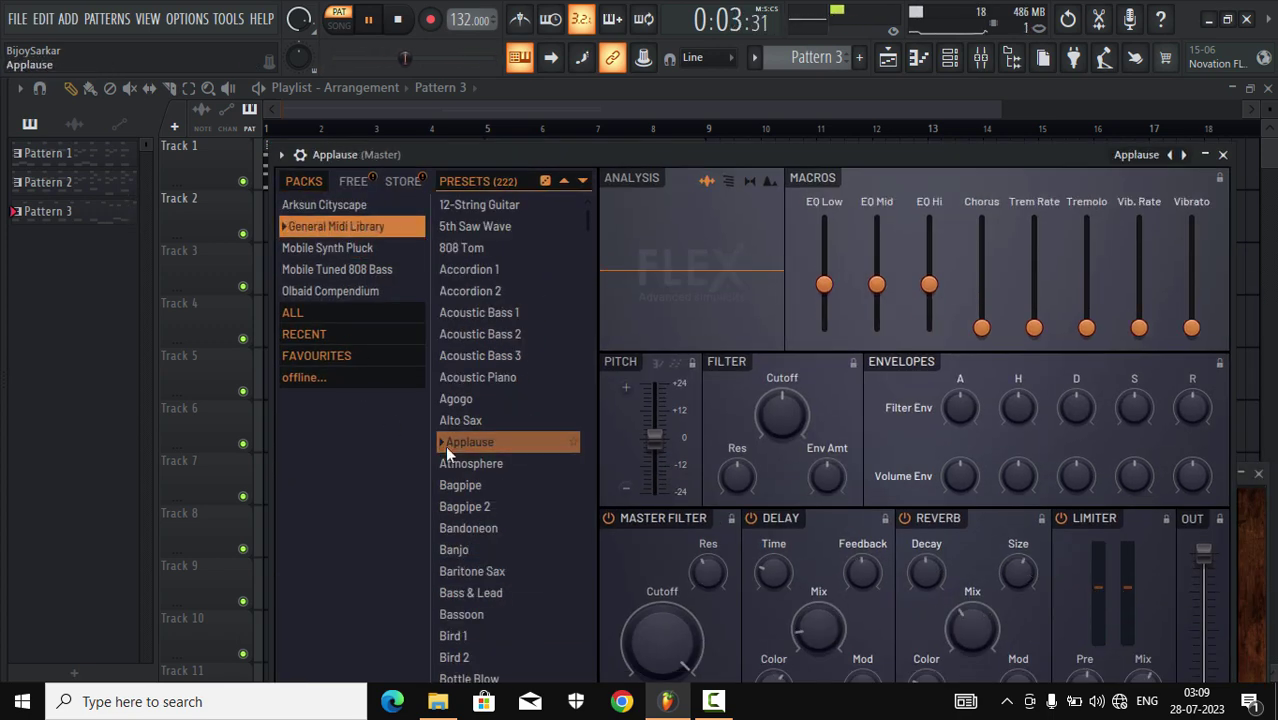
pyautogui.click(452, 504)
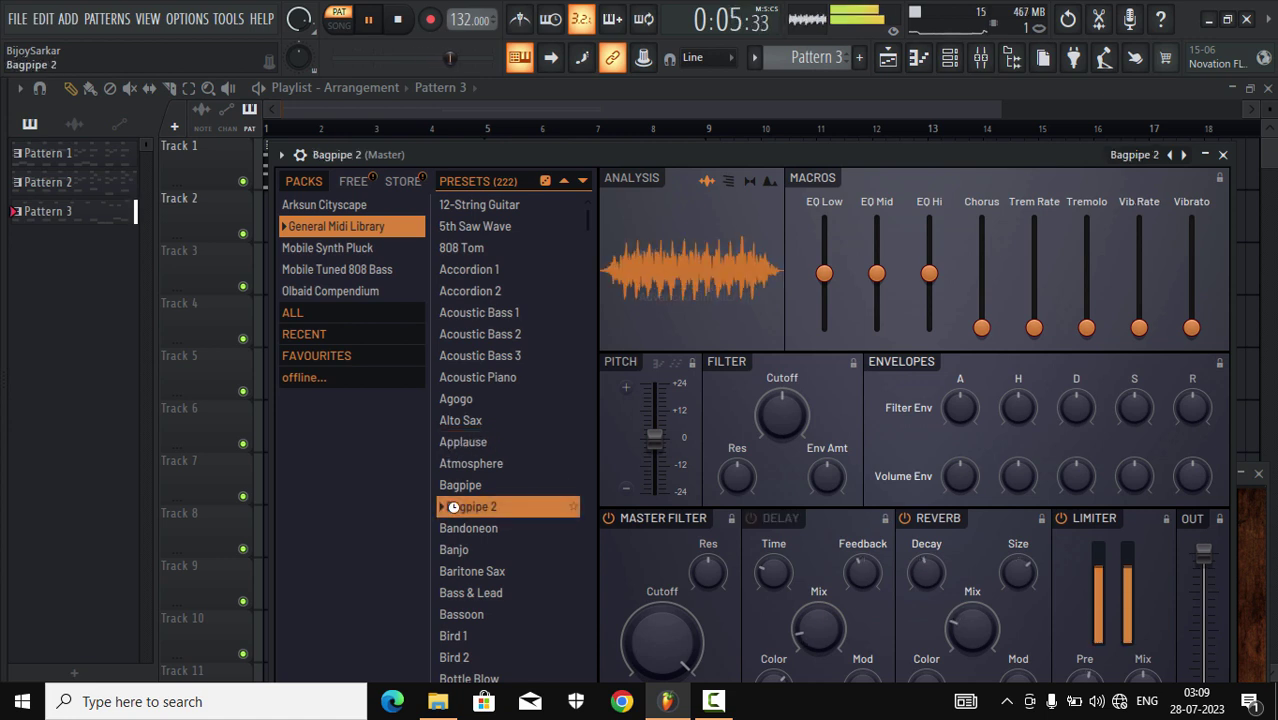
pyautogui.click(481, 317)
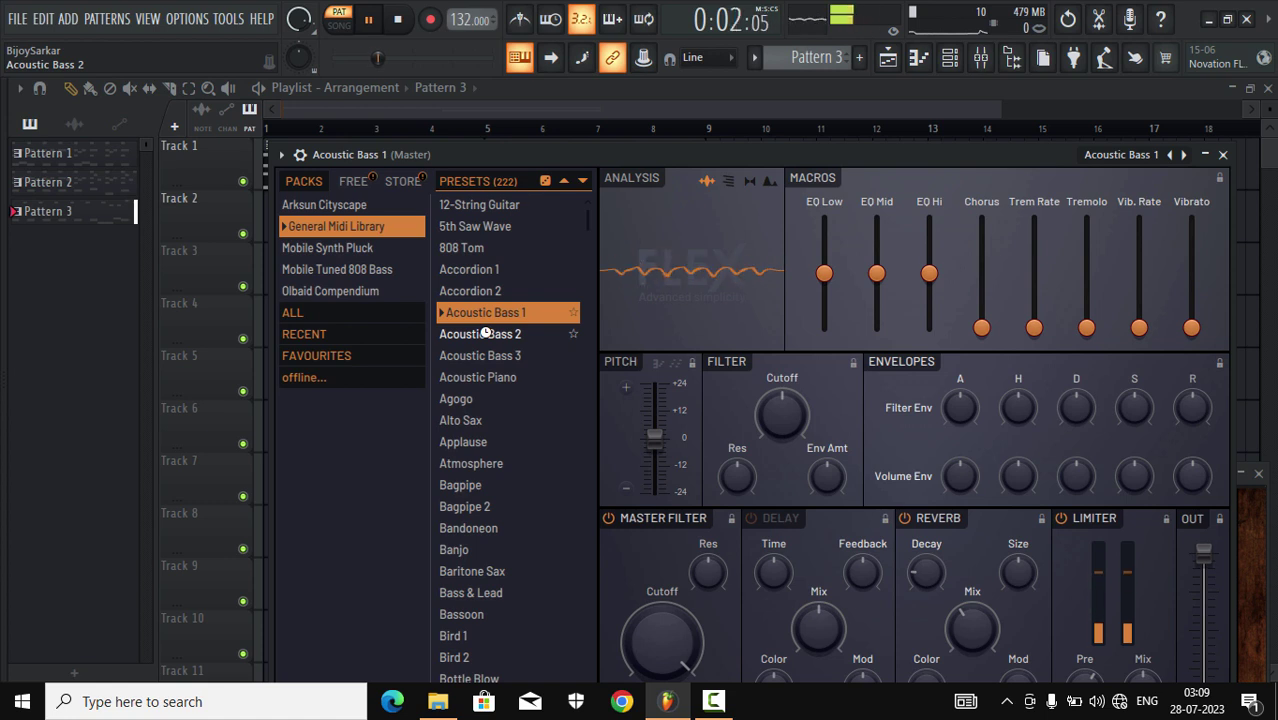
pyautogui.click(533, 120)
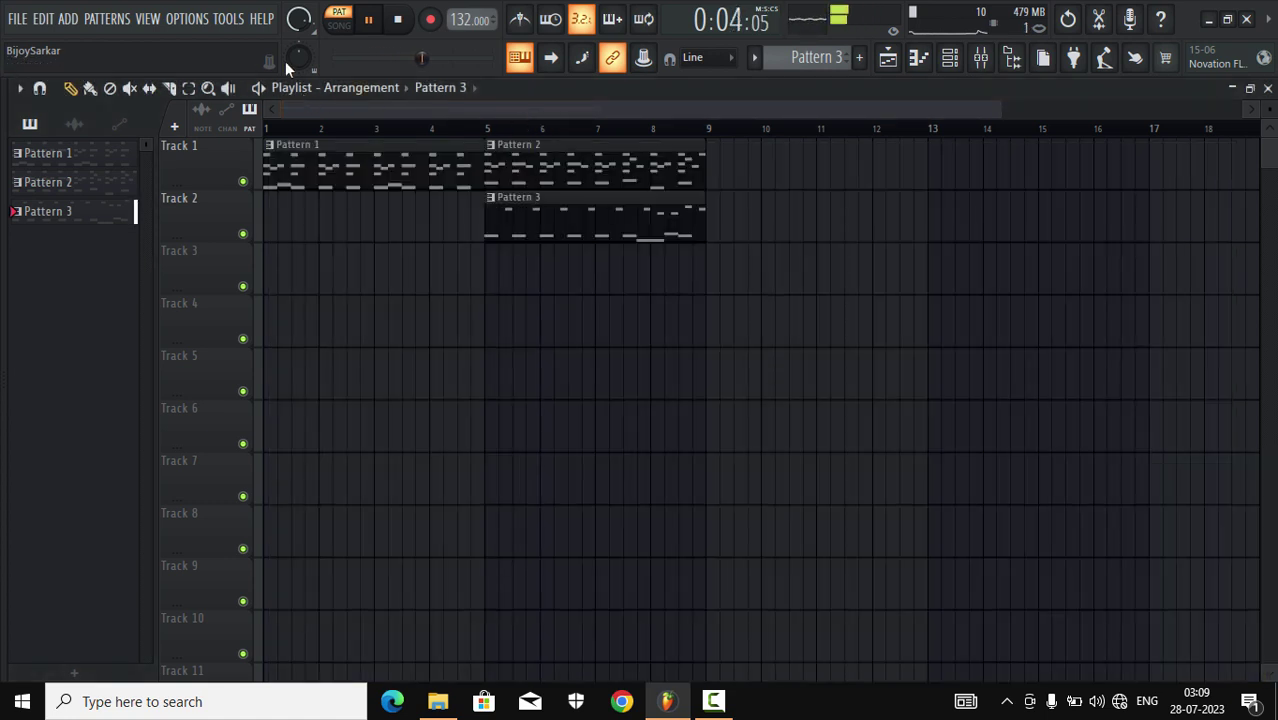
# - Select the Pattern 2 and Pattern 3 clips from bar 5 to 9 and play them in song mode with the channel rack open
pyautogui.click(188, 88)
pyautogui.moveTo(487, 140); pyautogui.dragTo(707, 194)
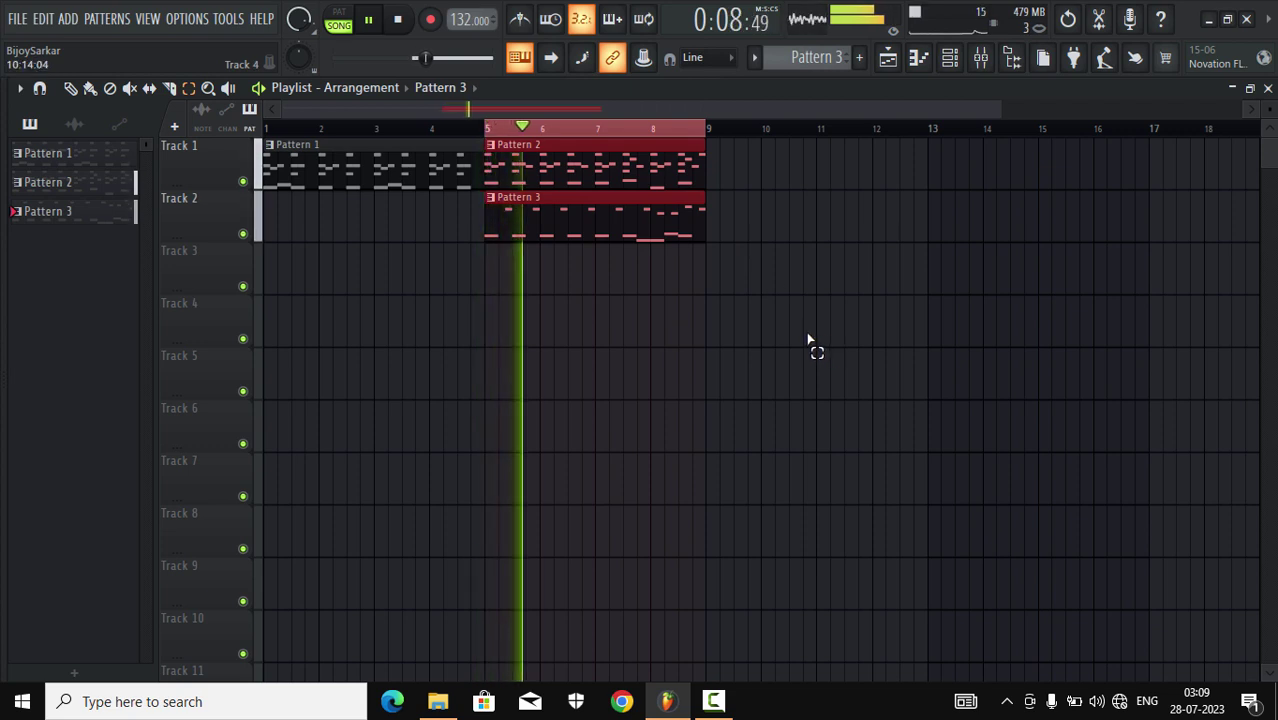
pyautogui.click(950, 62)
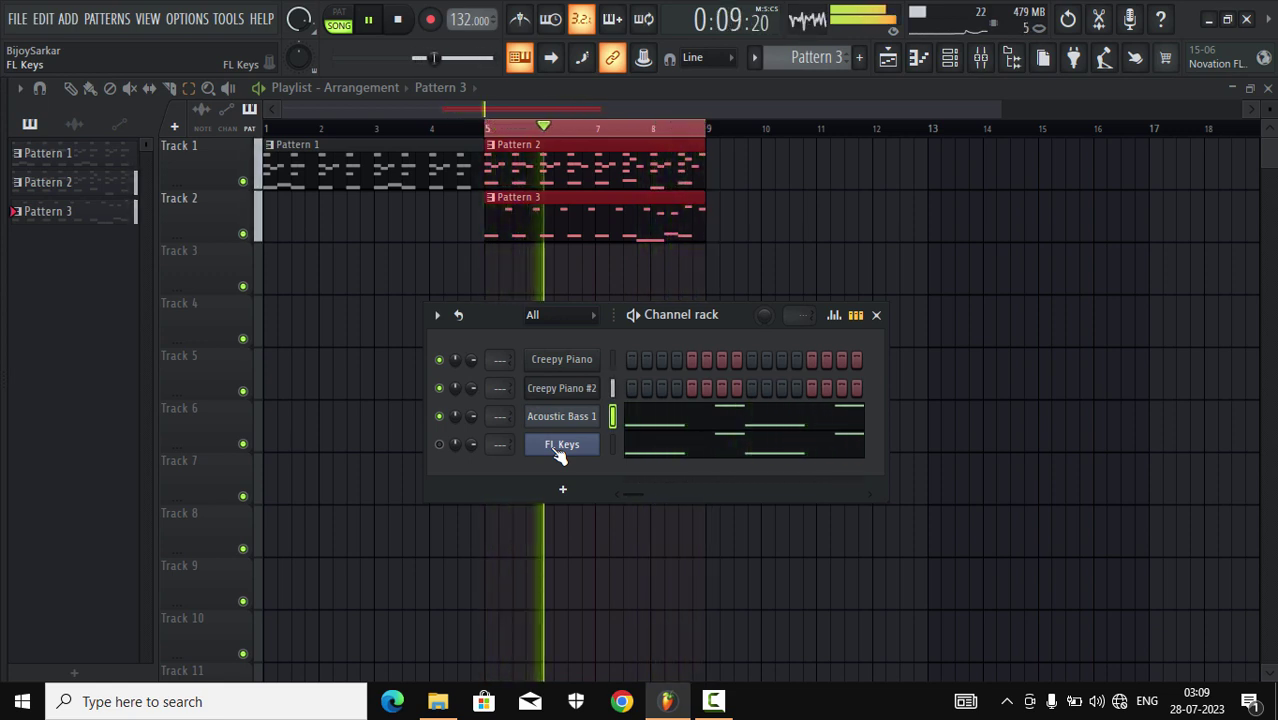
pyautogui.hotkey('ctrl', 'space')
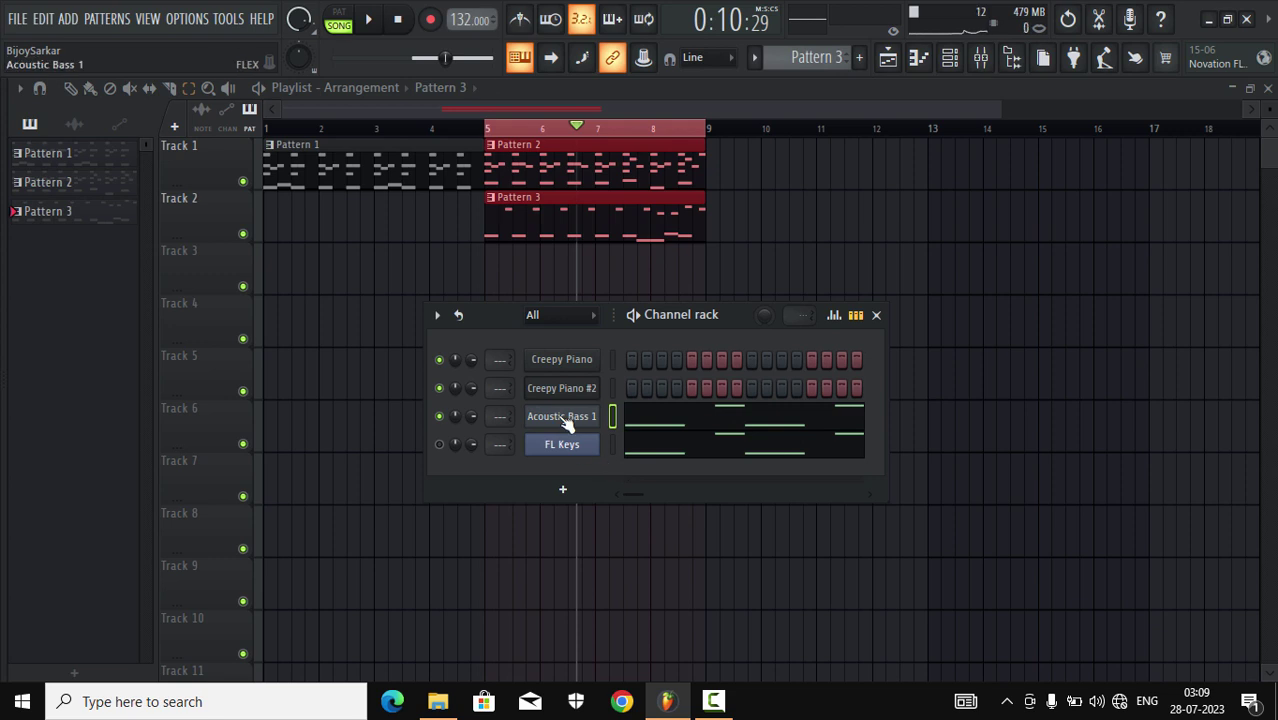
# - Load the Agogo preset on the Acoustic Bass 1 channel and listen to it in the selected playlist section
pyautogui.click(566, 418)
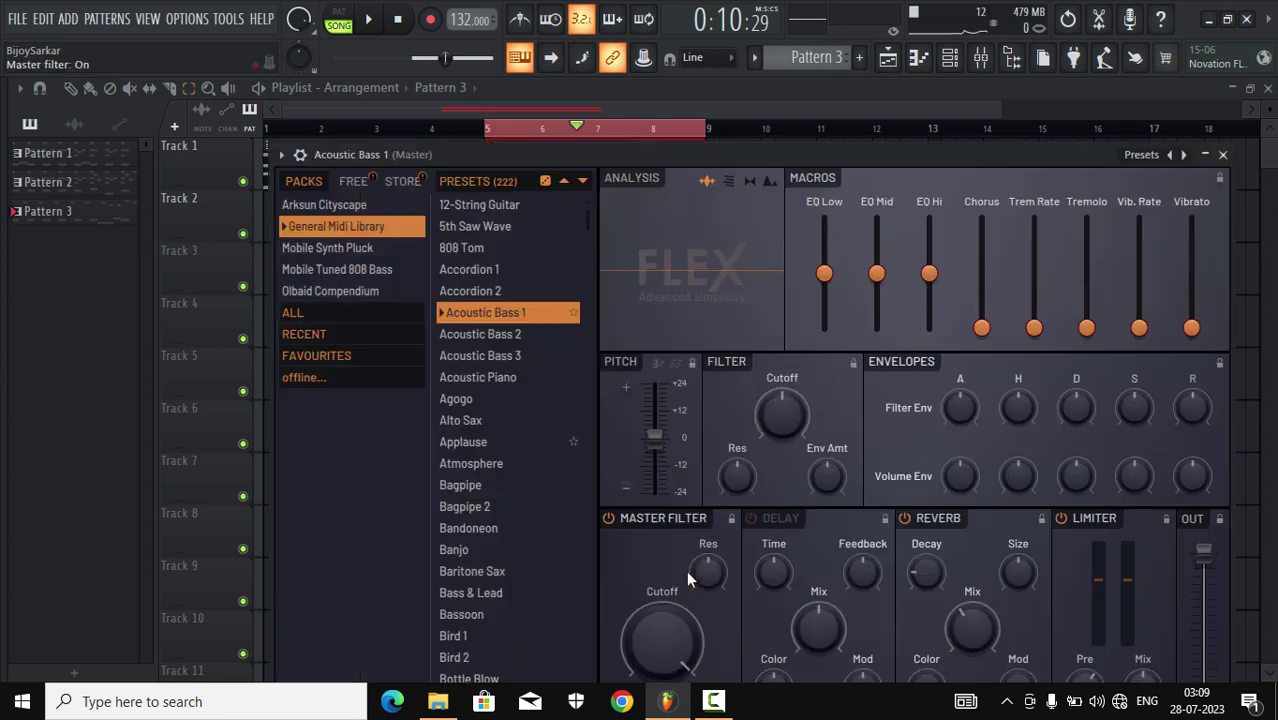
pyautogui.click(458, 399)
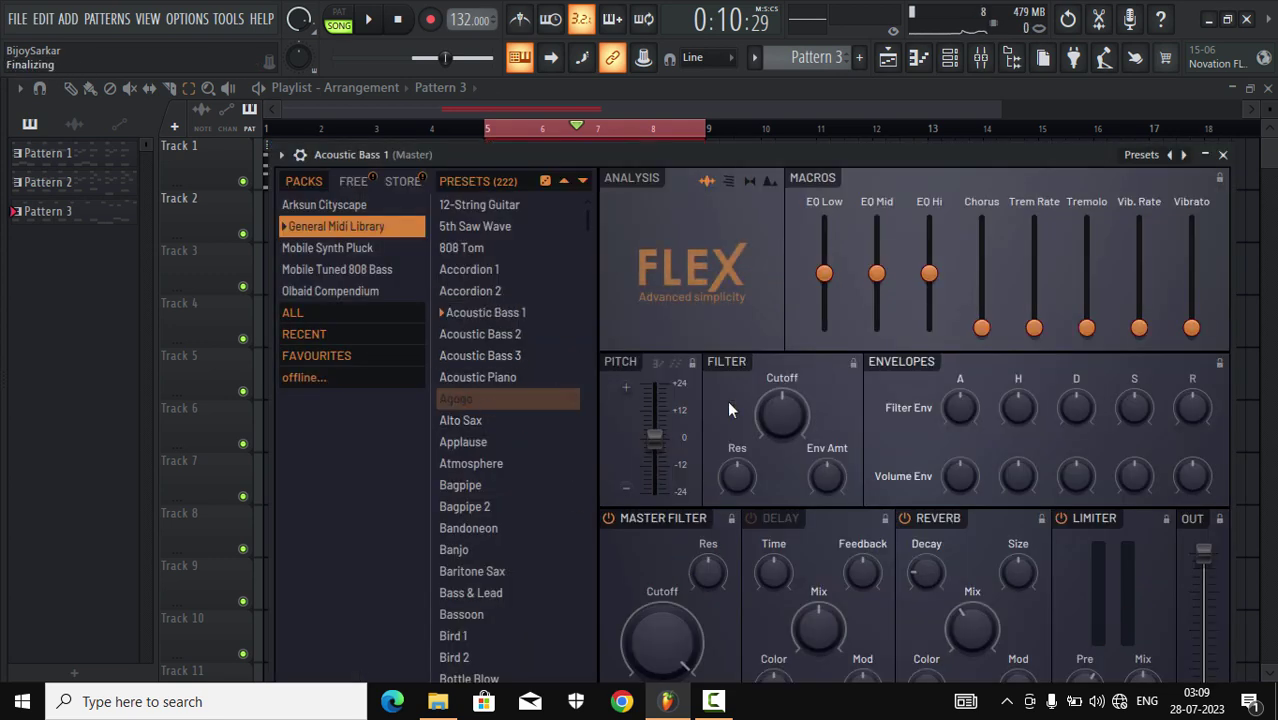
pyautogui.click(368, 20)
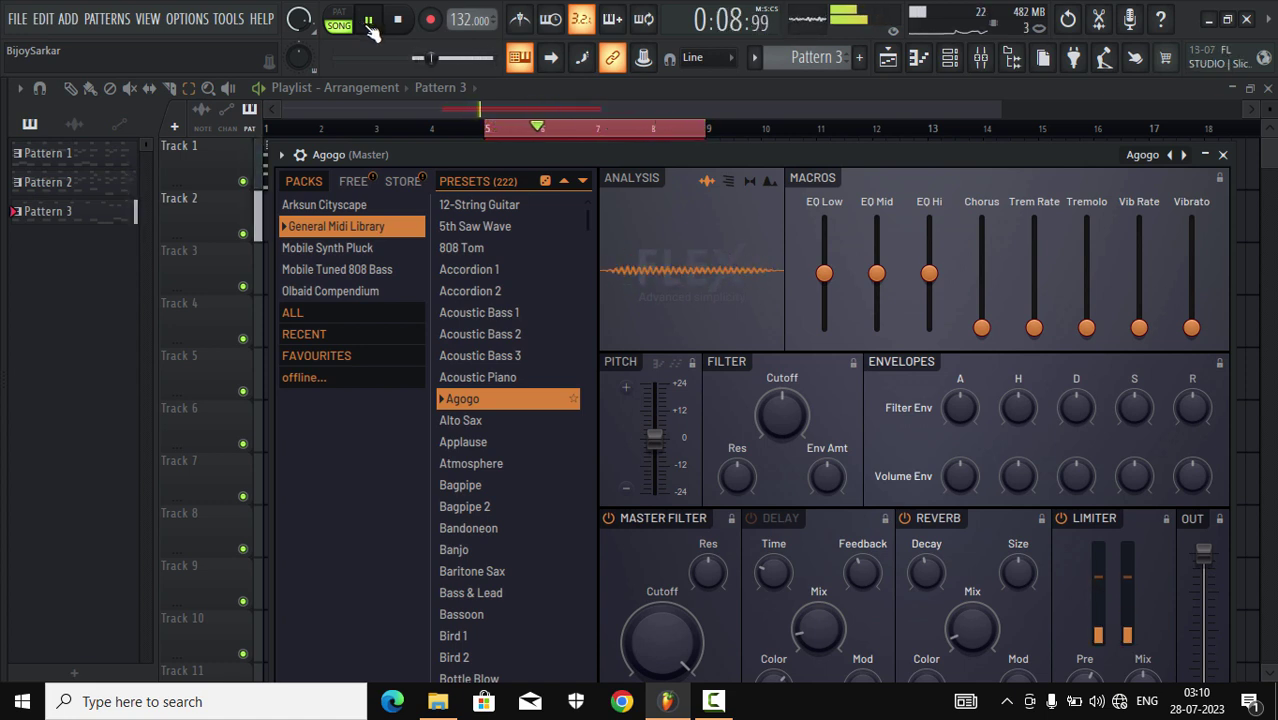
pyautogui.click(369, 22)
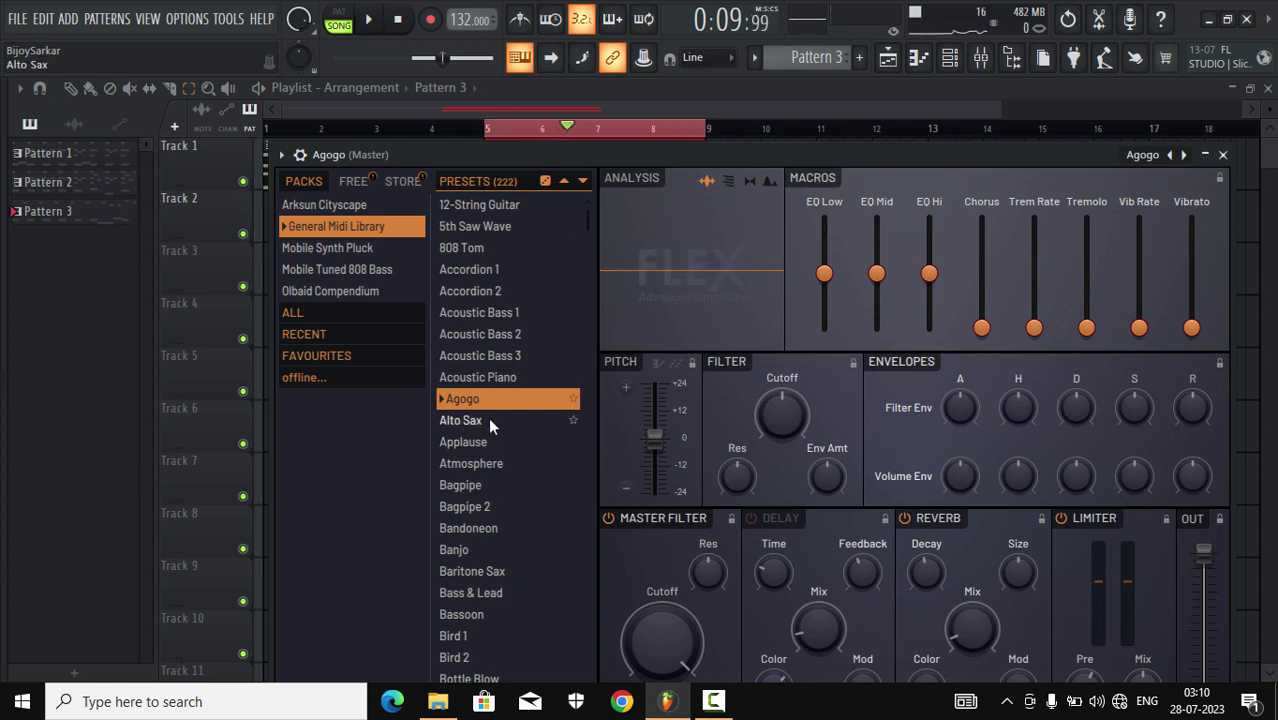
# - Try the Banjo preset on the FLEX channel during song playback
pyautogui.click(460, 549)
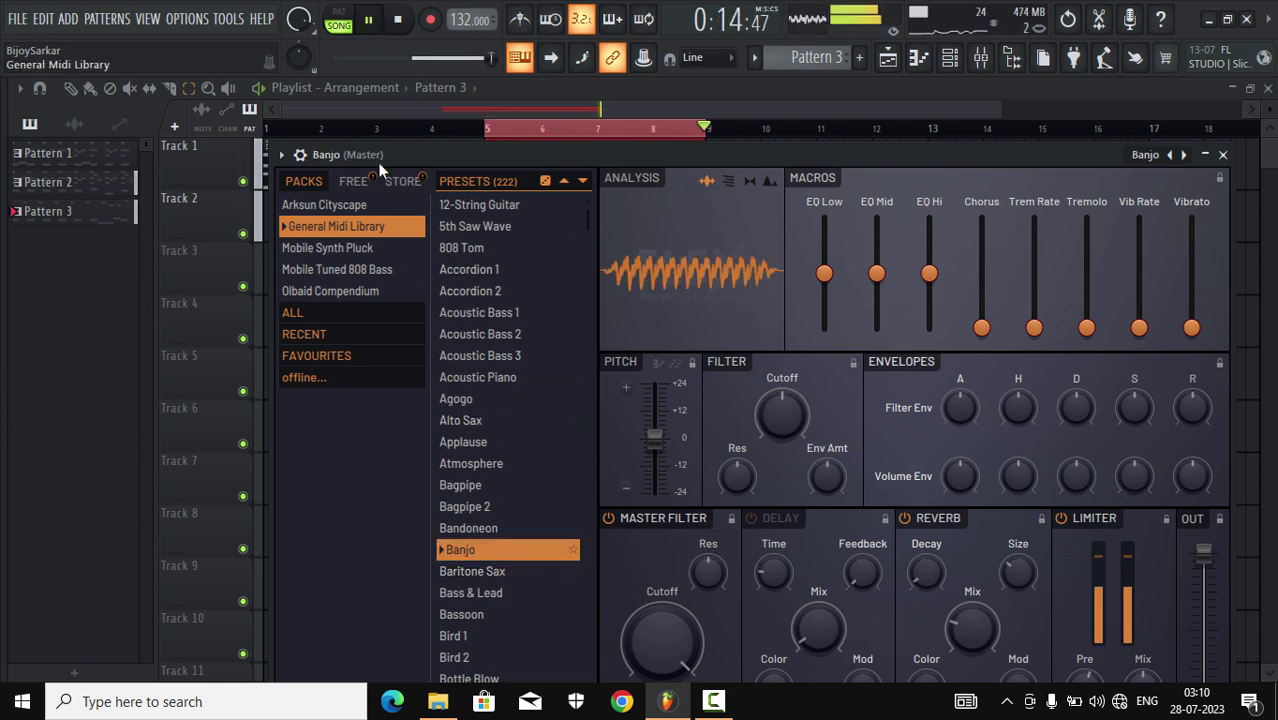
pyautogui.click(369, 20)
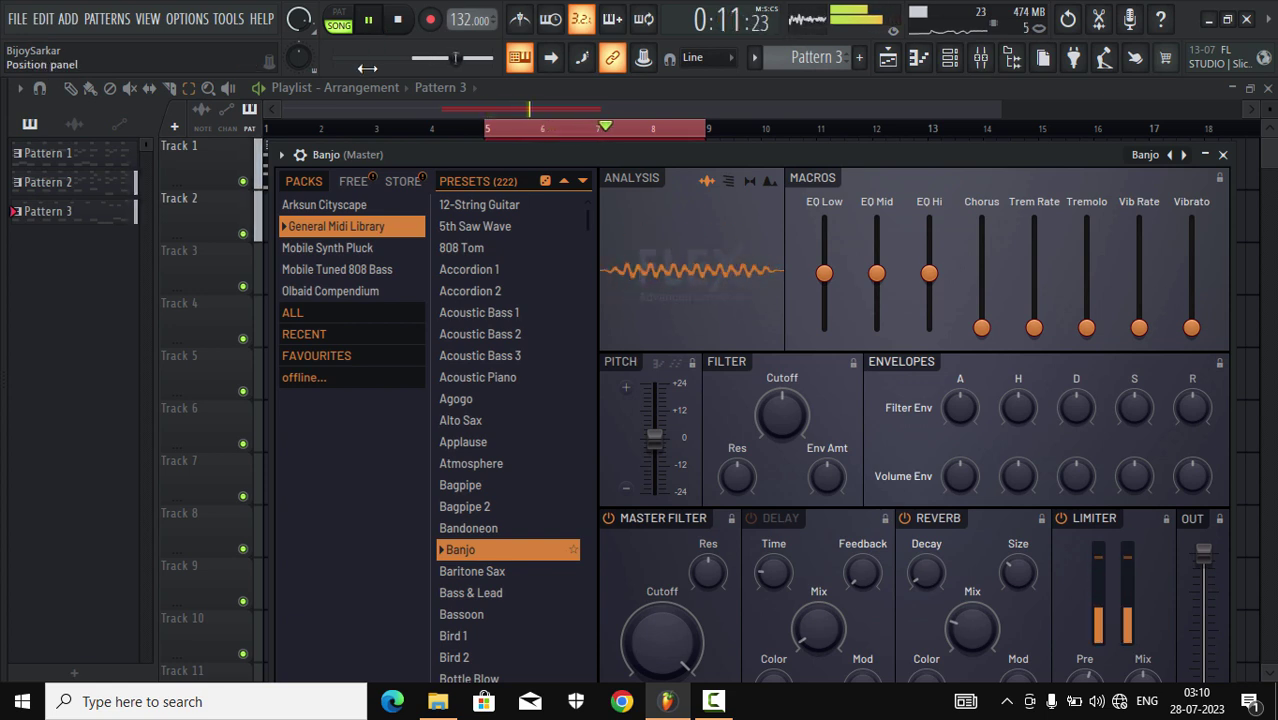
pyautogui.click(369, 22)
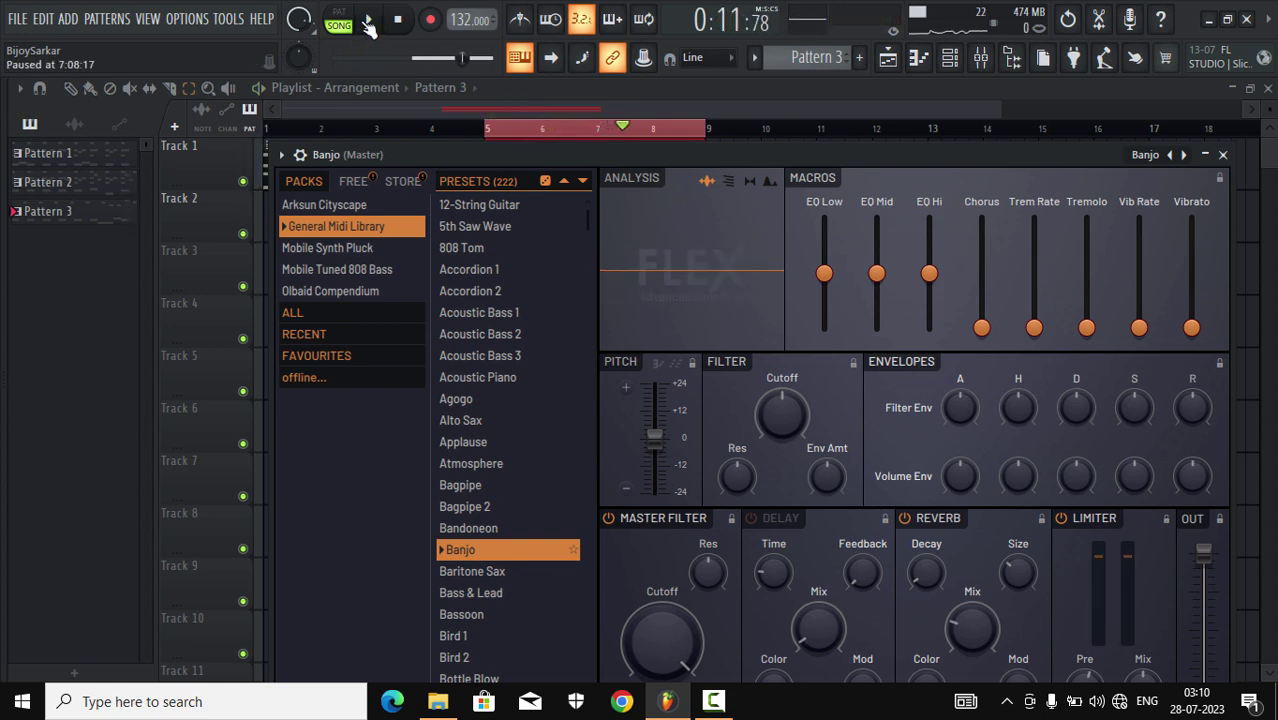
# - Load the Agogo preset again, close FLEX, and play the selected playlist section from its start
pyautogui.click(476, 400)
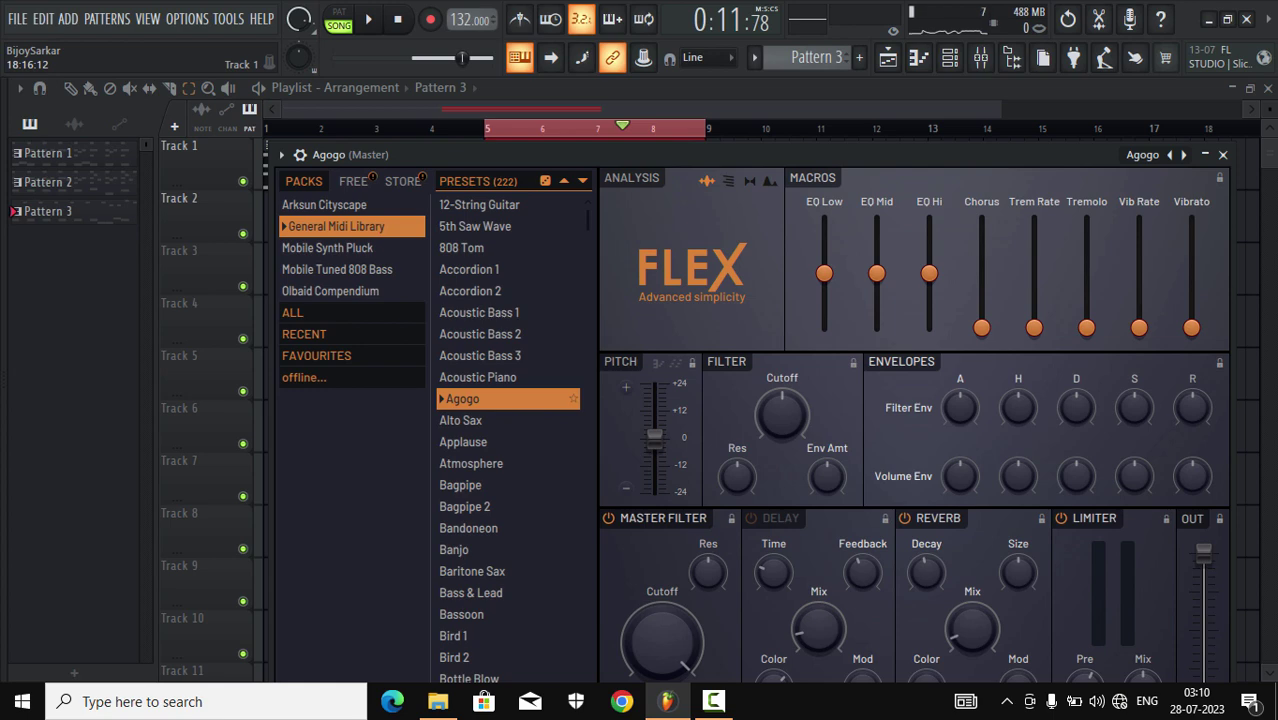
pyautogui.click(1222, 155)
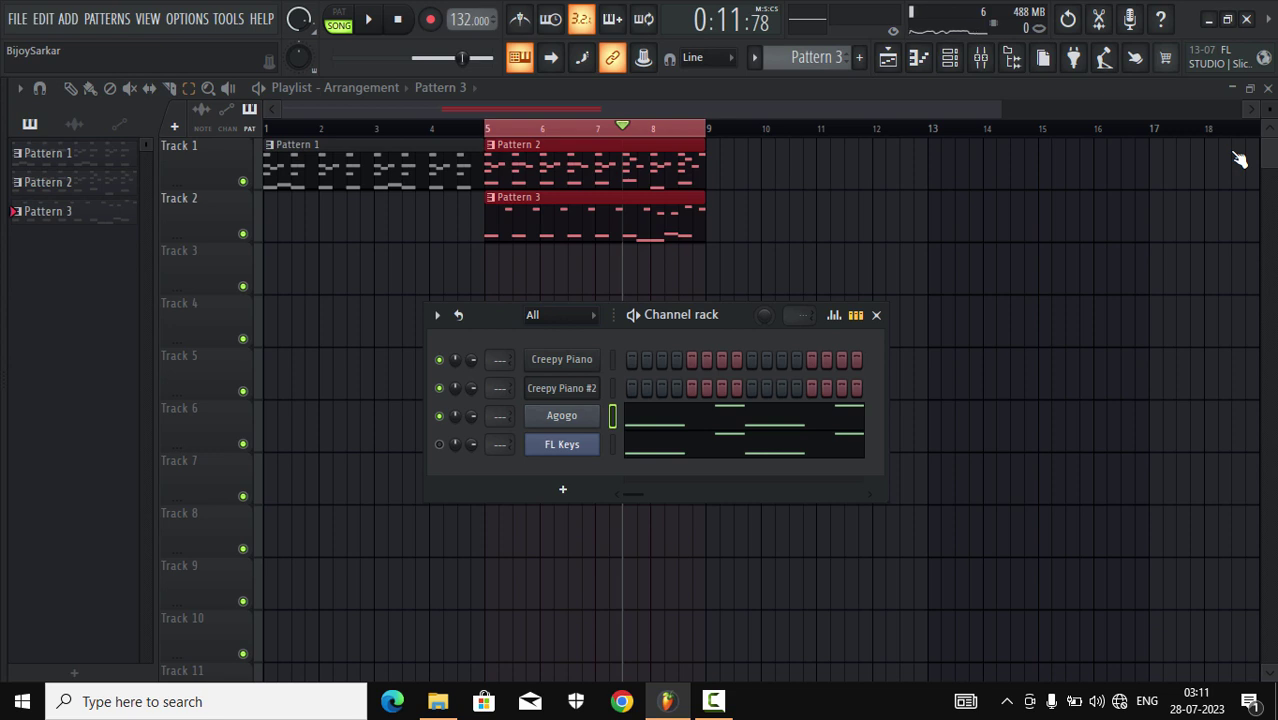
pyautogui.click(399, 20)
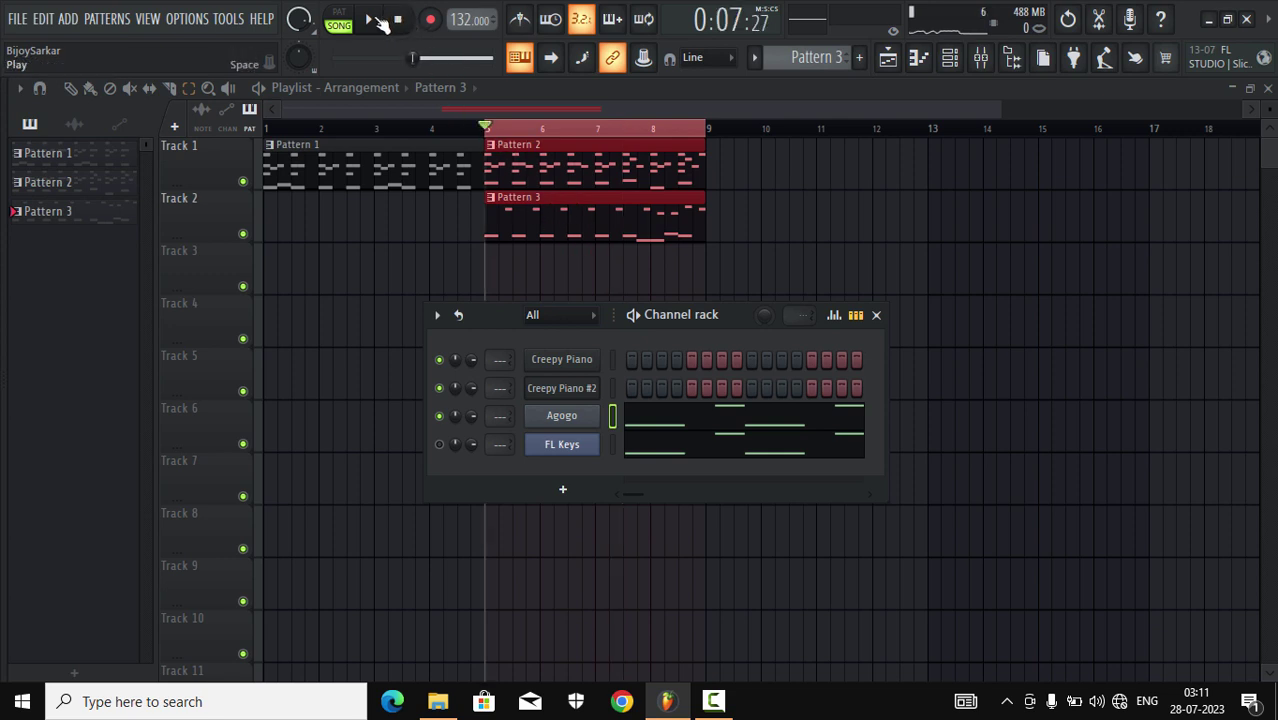
pyautogui.click(380, 22)
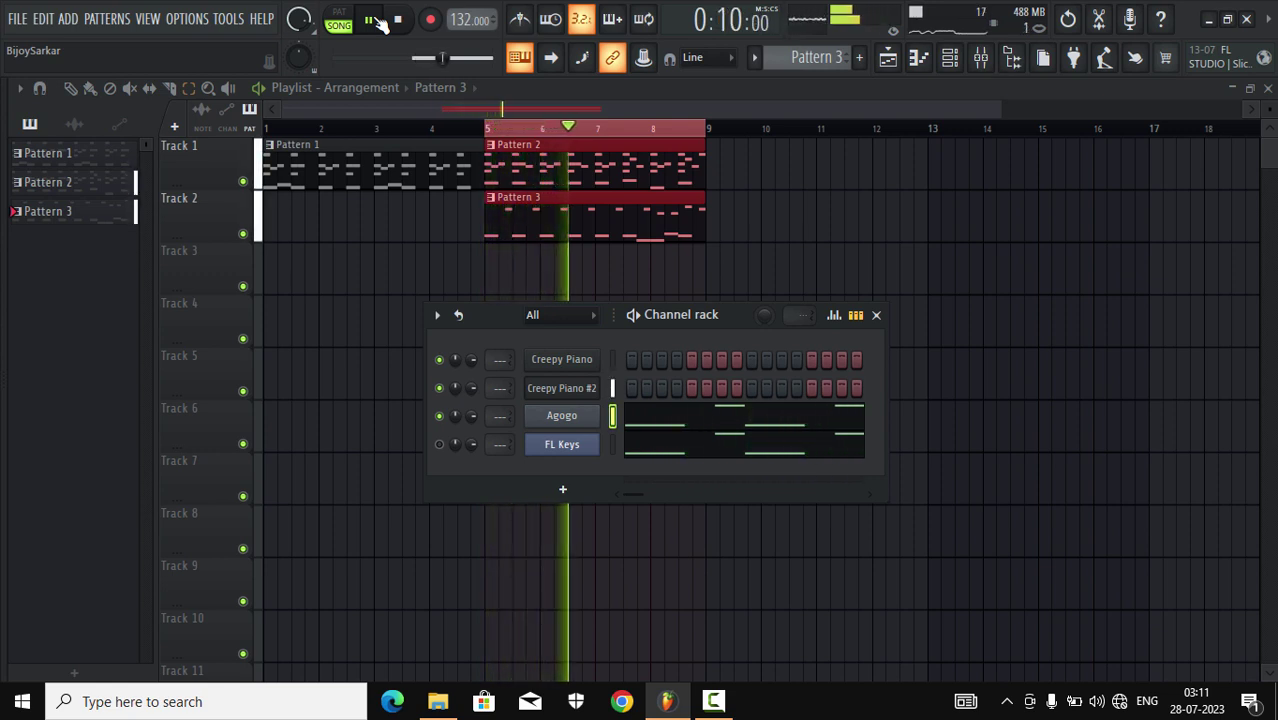
pyautogui.click(380, 22)
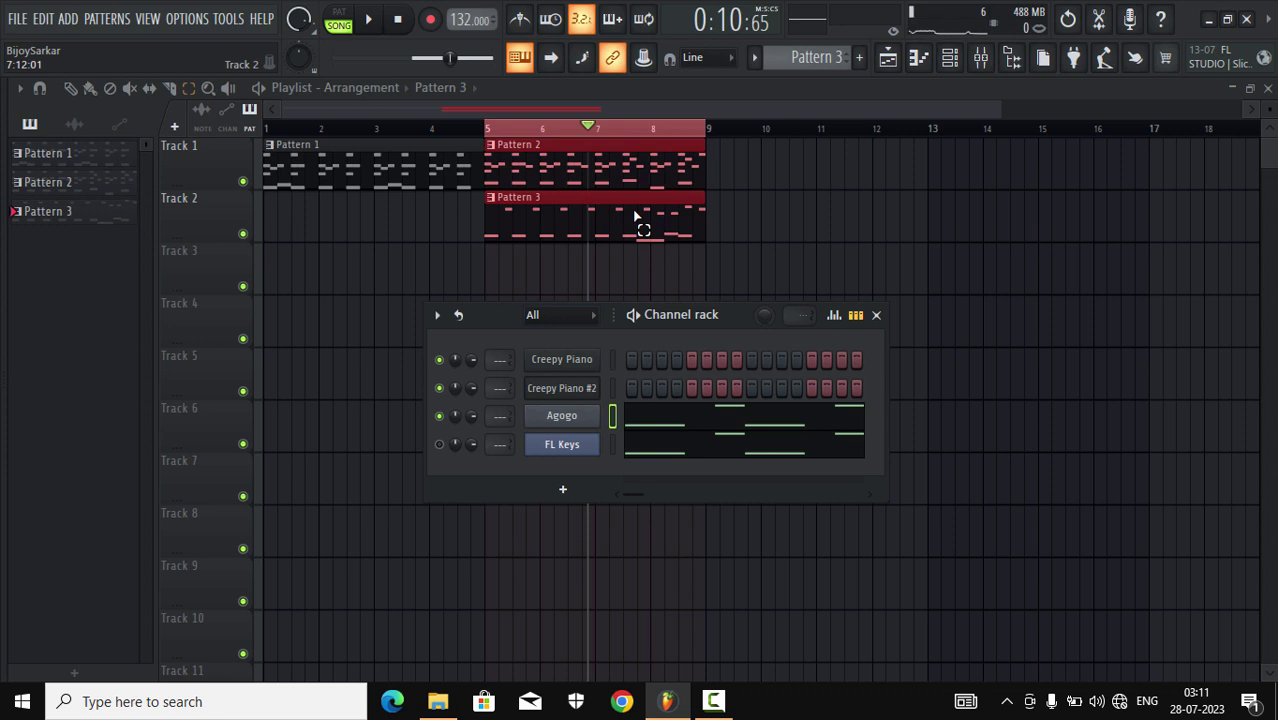
# - Play the selected section and review the channel contents of Patterns 1 and 2, ending with playback stopped
pyautogui.press('space')
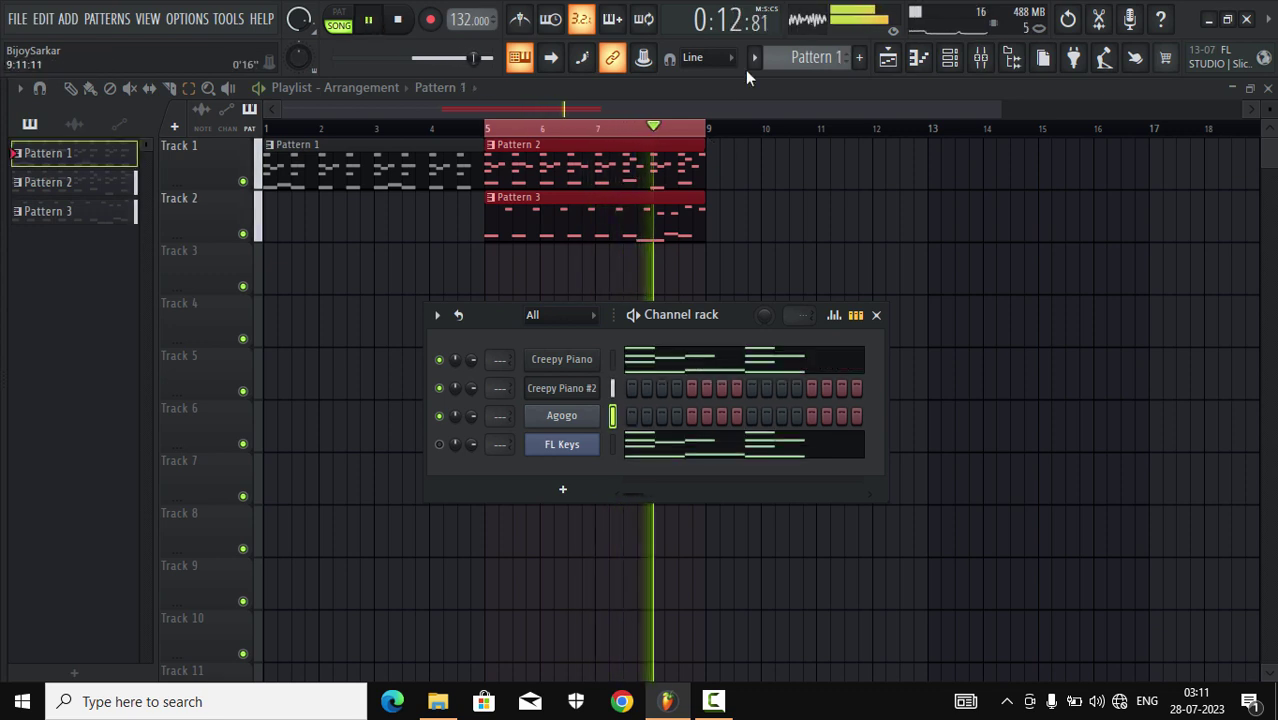
pyautogui.click(816, 57)
pyautogui.click(780, 94)
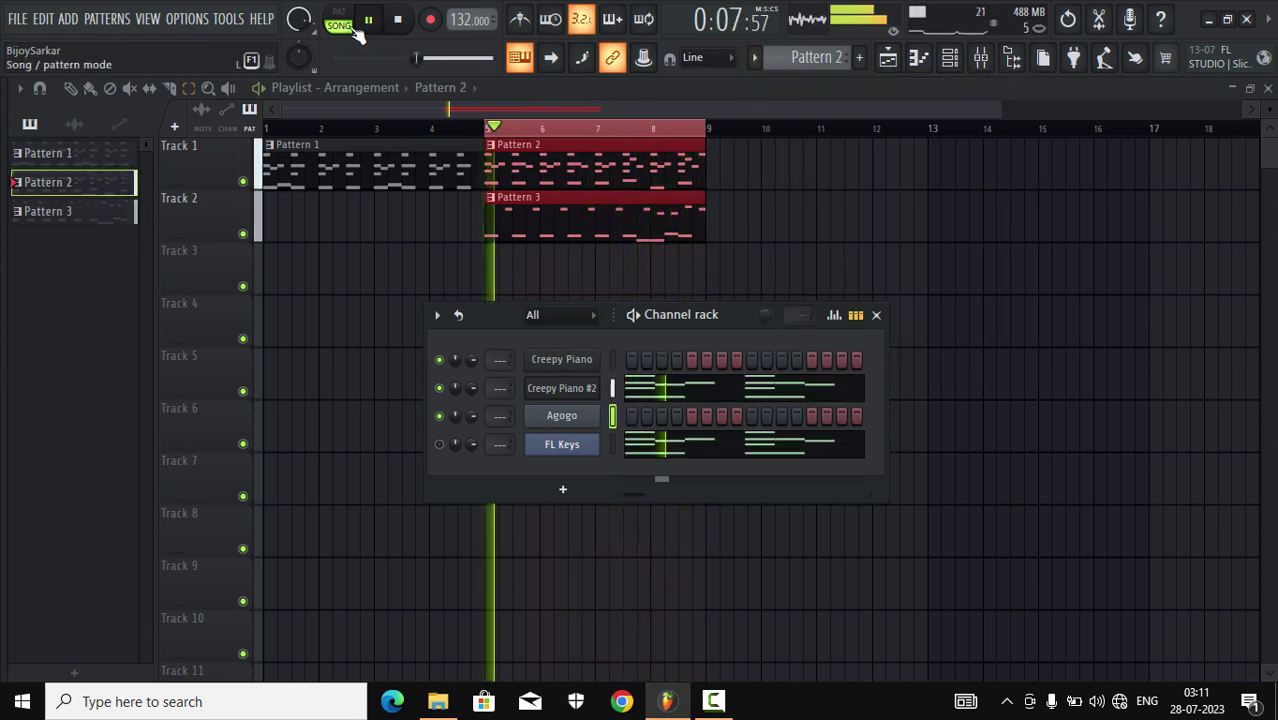
pyautogui.click(470, 320)
pyautogui.click(400, 20)
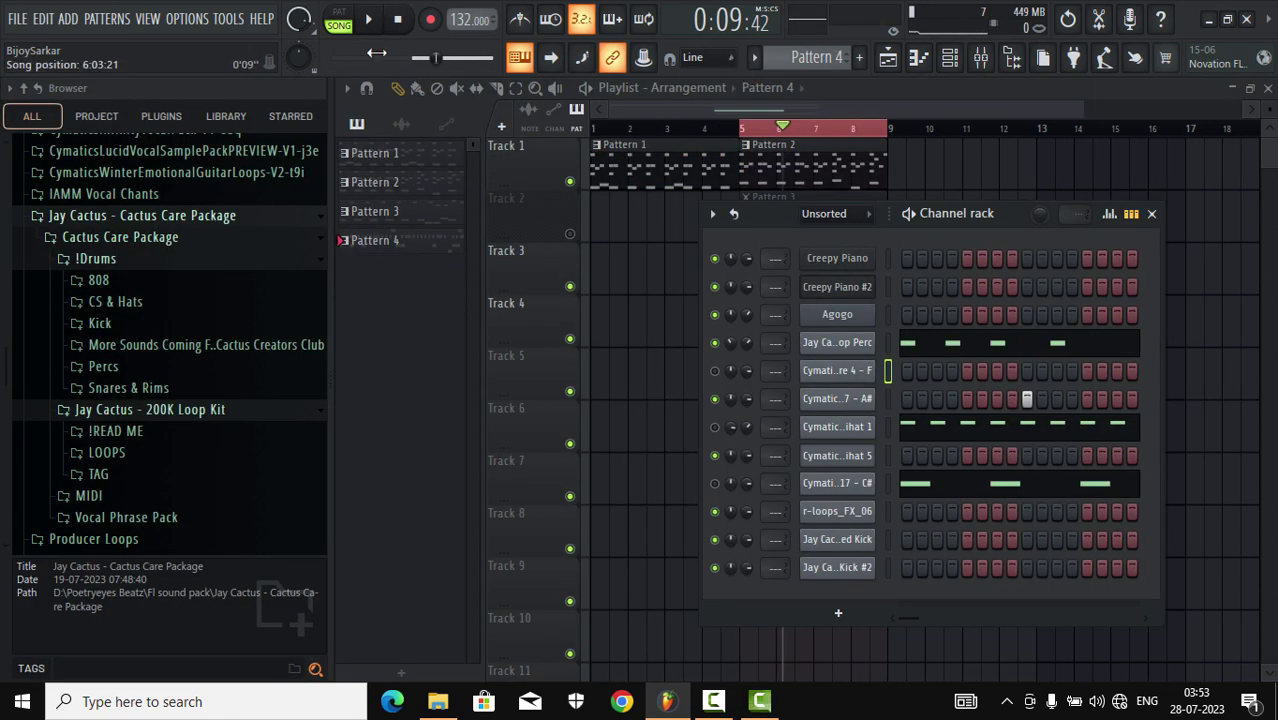
# - Start song playback and fill each 8 steps on the Kick #2 channel in Pattern 4
pyautogui.click(368, 20)
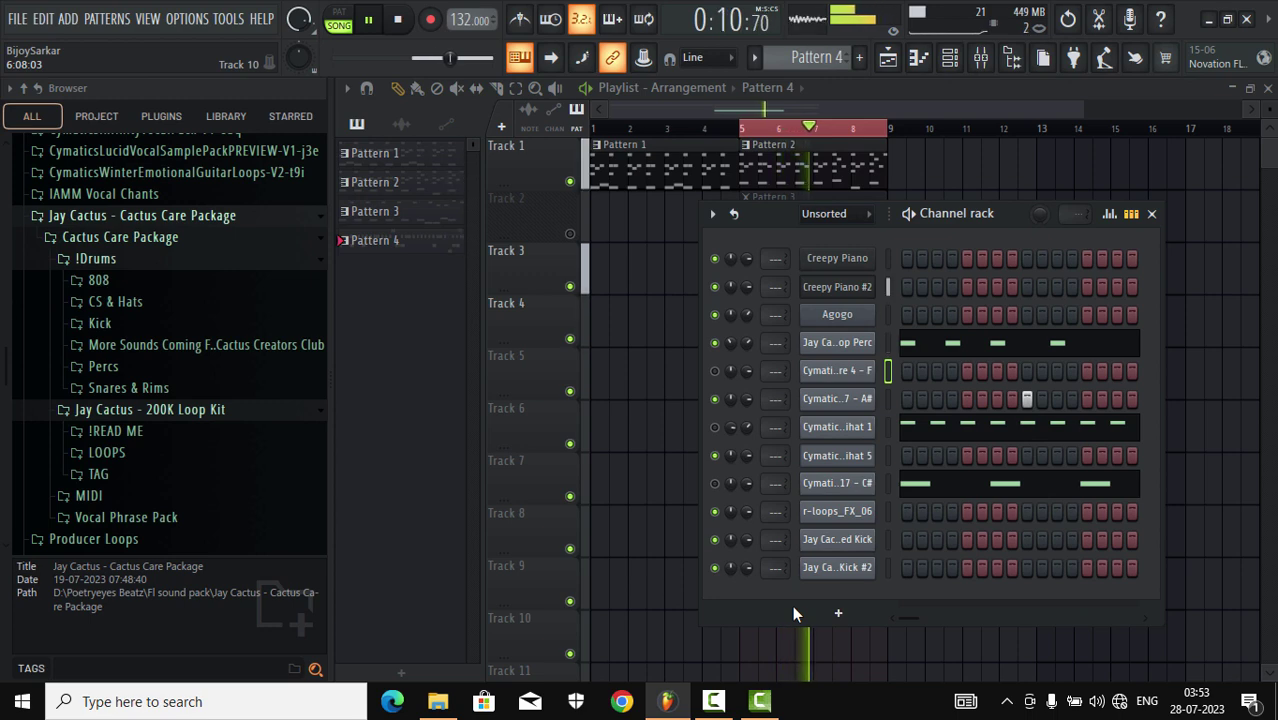
pyautogui.rightClick(833, 572)
pyautogui.click(1102, 511)
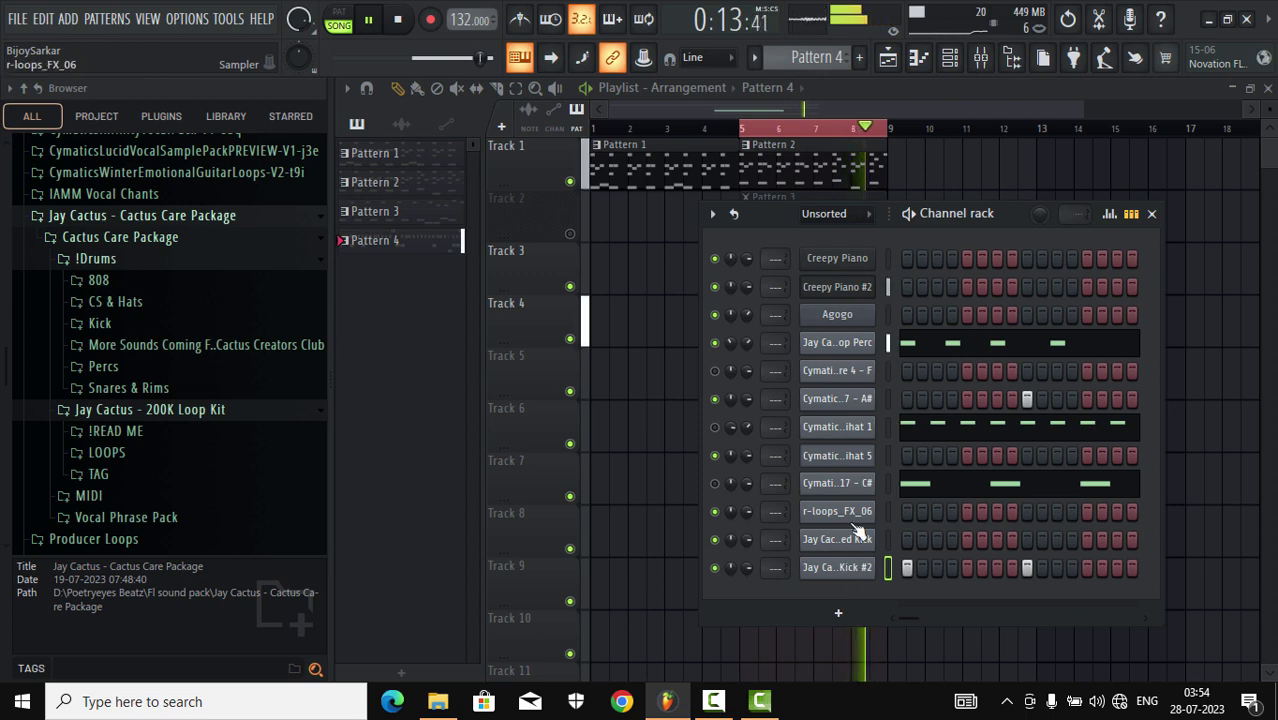
# - Open the piano roll of the 808 Essentials 808 17 - C# channel and add two A4 notes in bar 3
pyautogui.rightClick(834, 484)
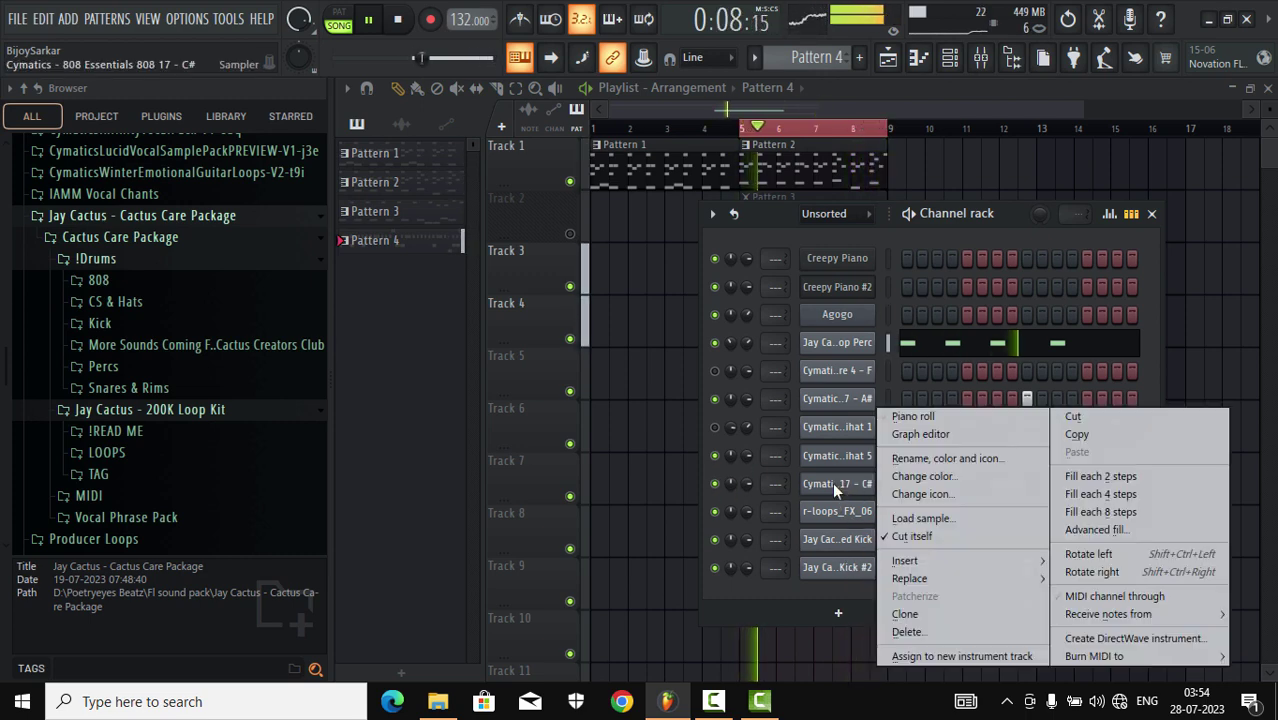
pyautogui.click(902, 416)
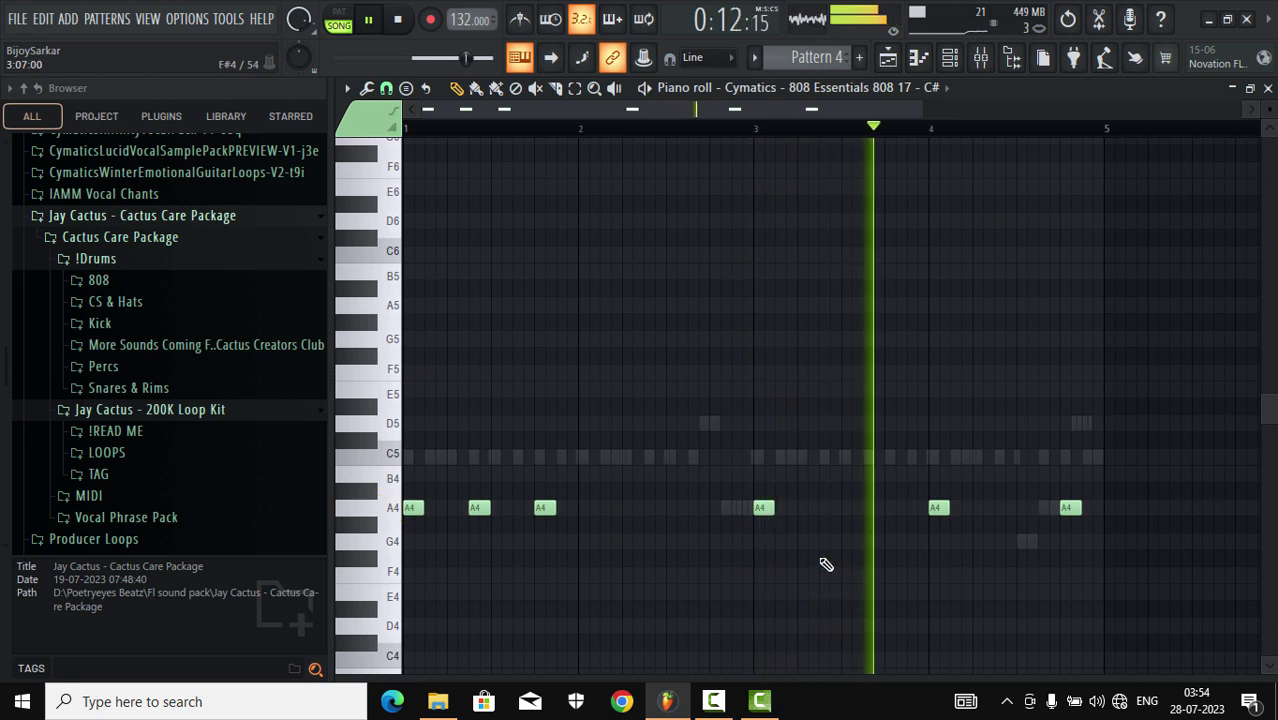
pyautogui.click(830, 508)
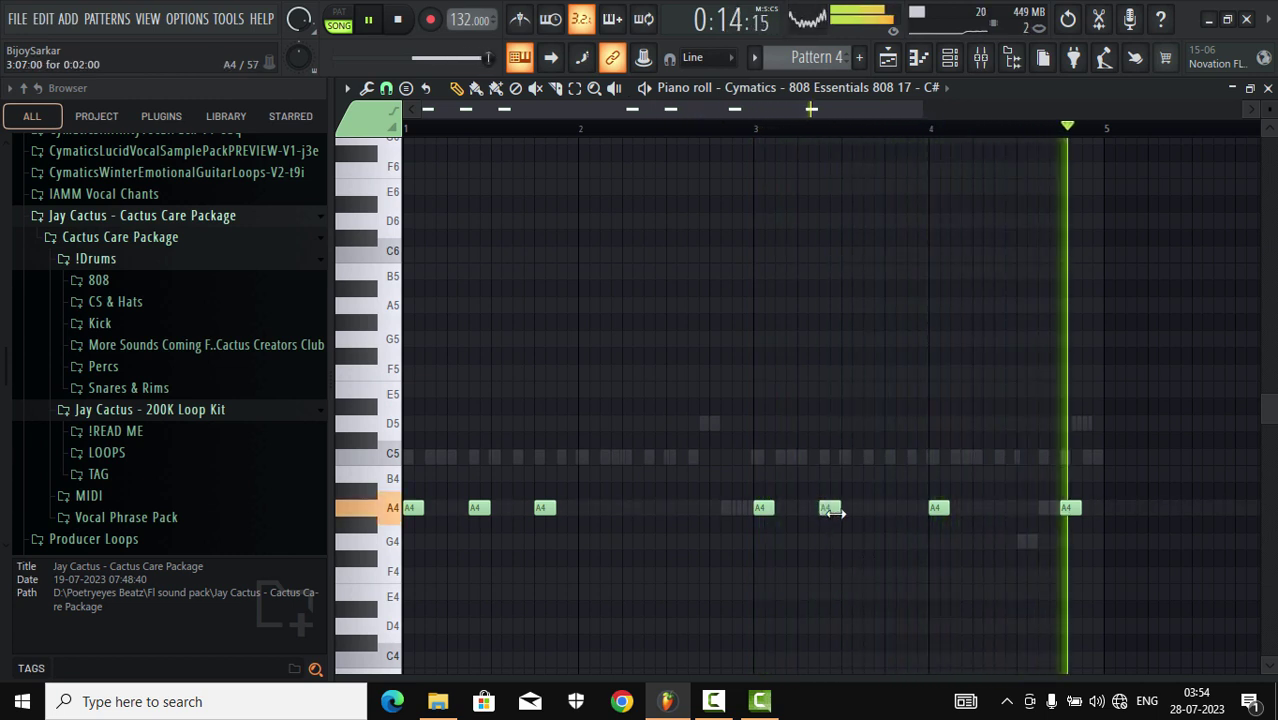
pyautogui.click(889, 508)
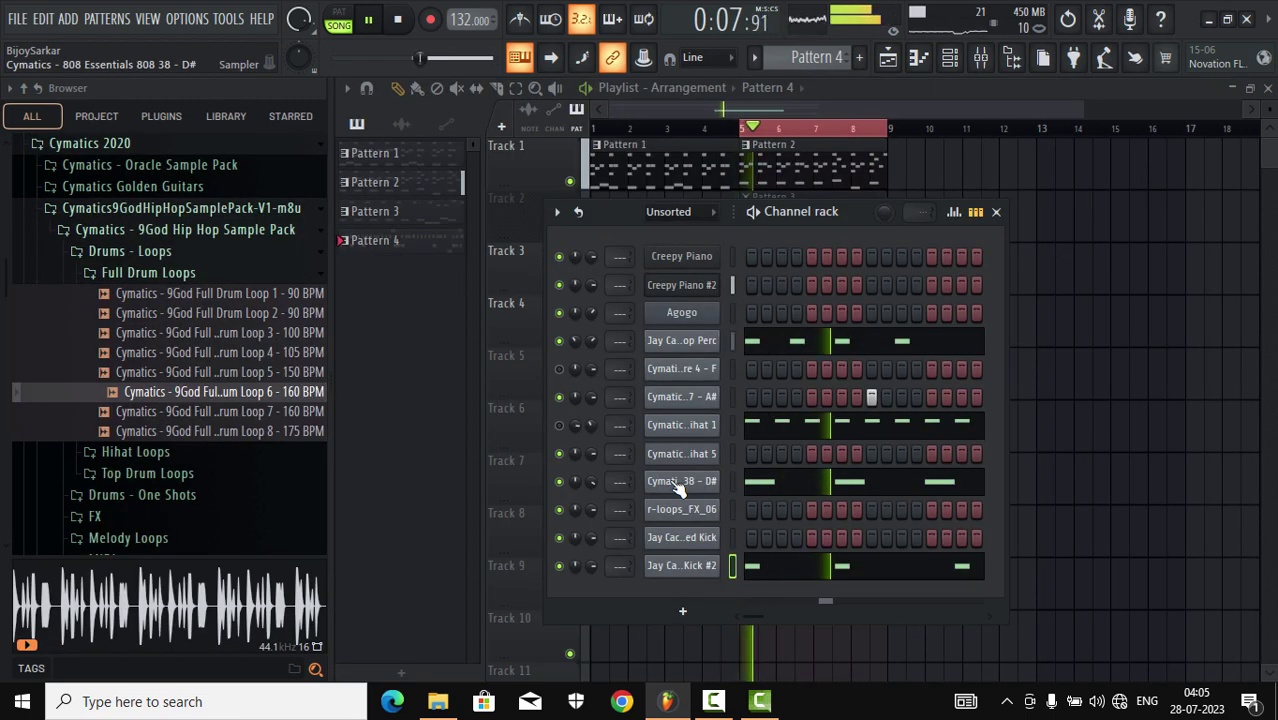
# - Open the piano roll of the 808 Essentials 808 38 - D# channel, select all its notes and remove them
pyautogui.rightClick(678, 481)
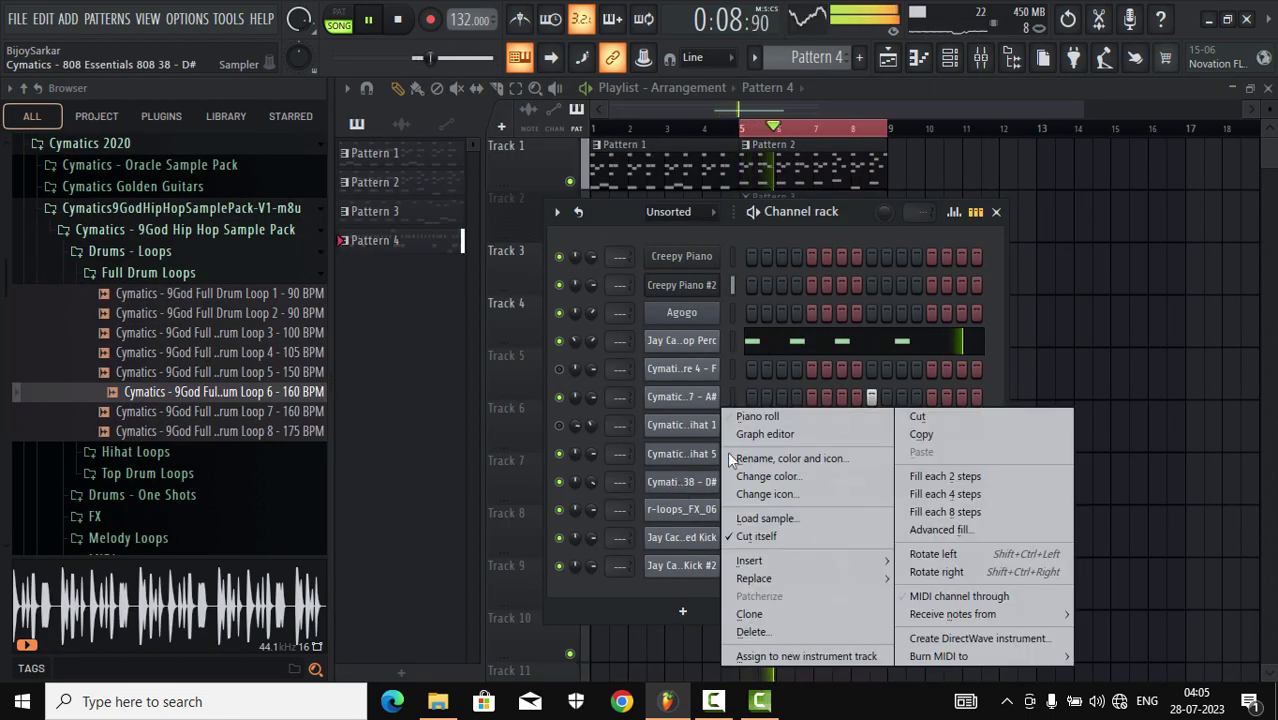
pyautogui.click(757, 416)
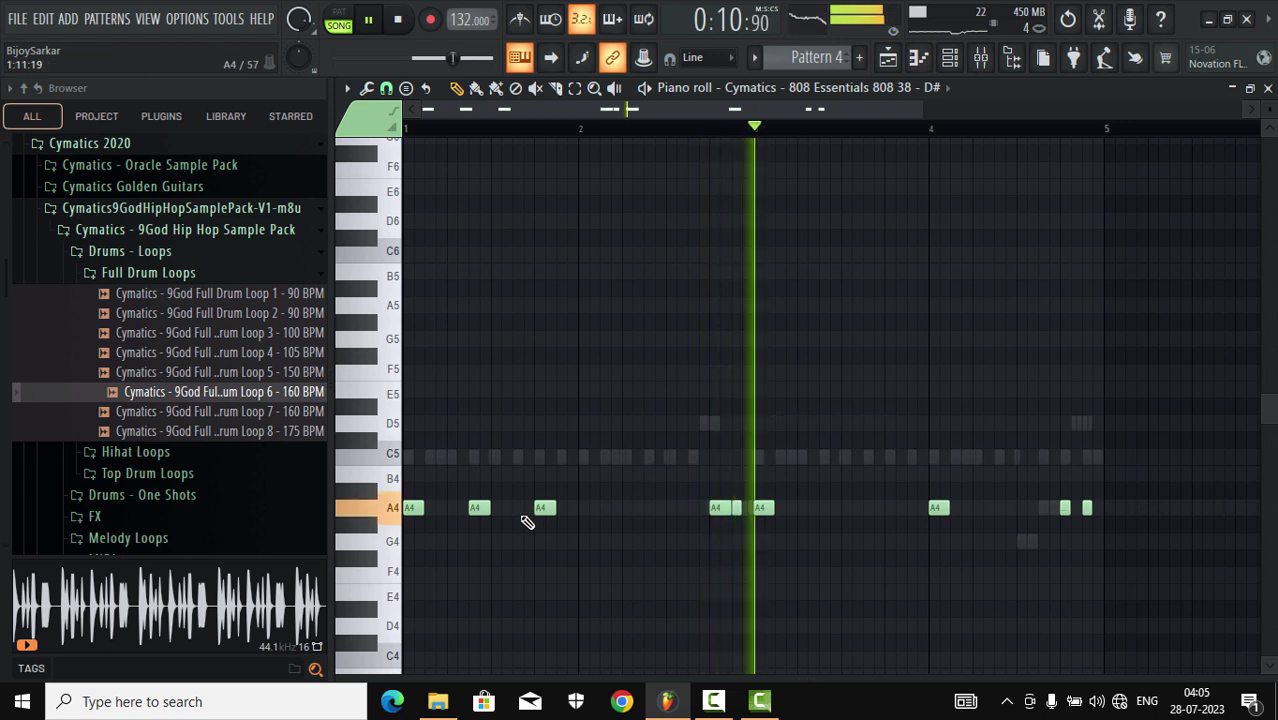
pyautogui.hotkey('ctrl', 'a')
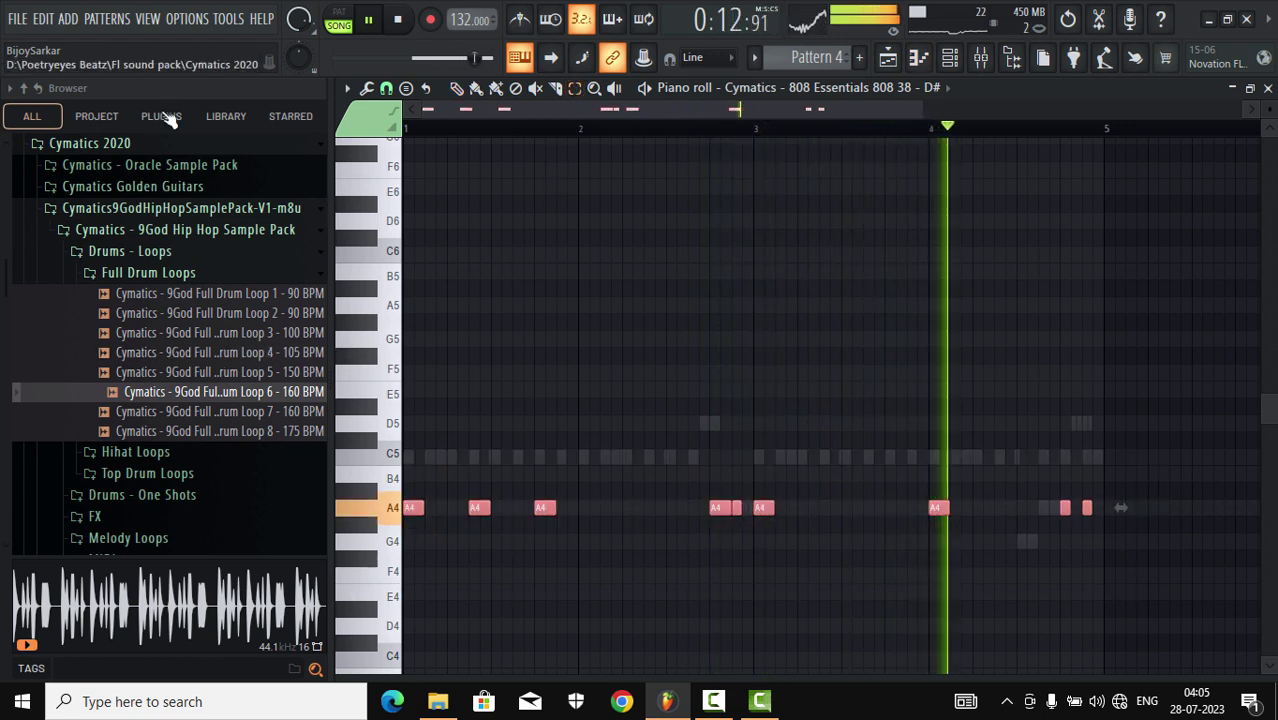
pyautogui.click(43, 18)
pyautogui.click(54, 65)
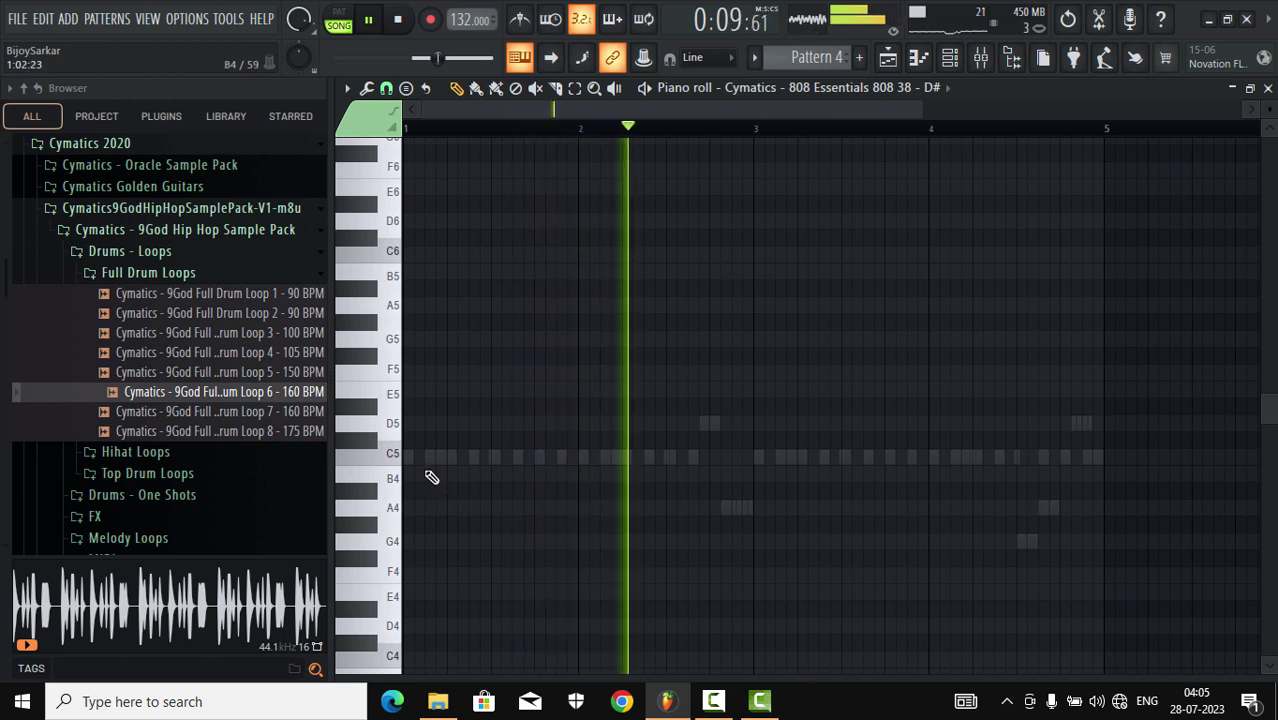
# - Add two-step C5 notes at the start of bars 1 to 4 and remove the stray D5 note in bar 1
pyautogui.click(409, 457)
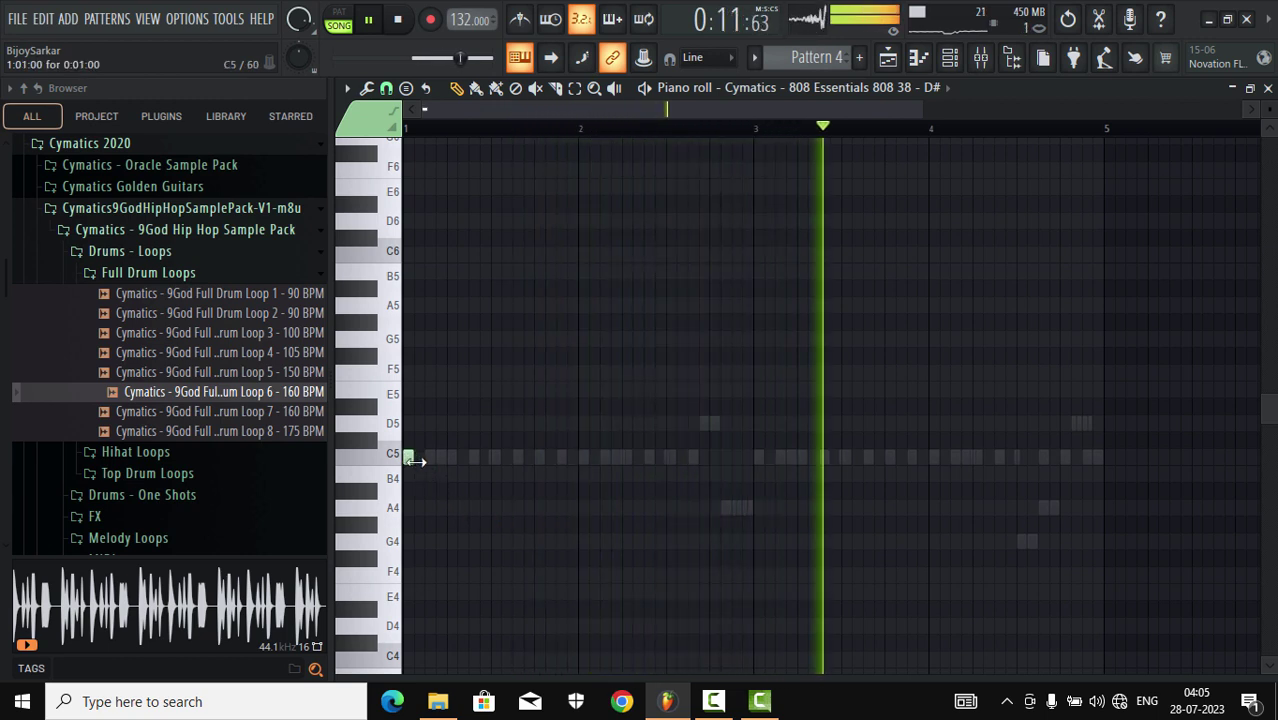
pyautogui.moveTo(414, 460); pyautogui.dragTo(424, 460)
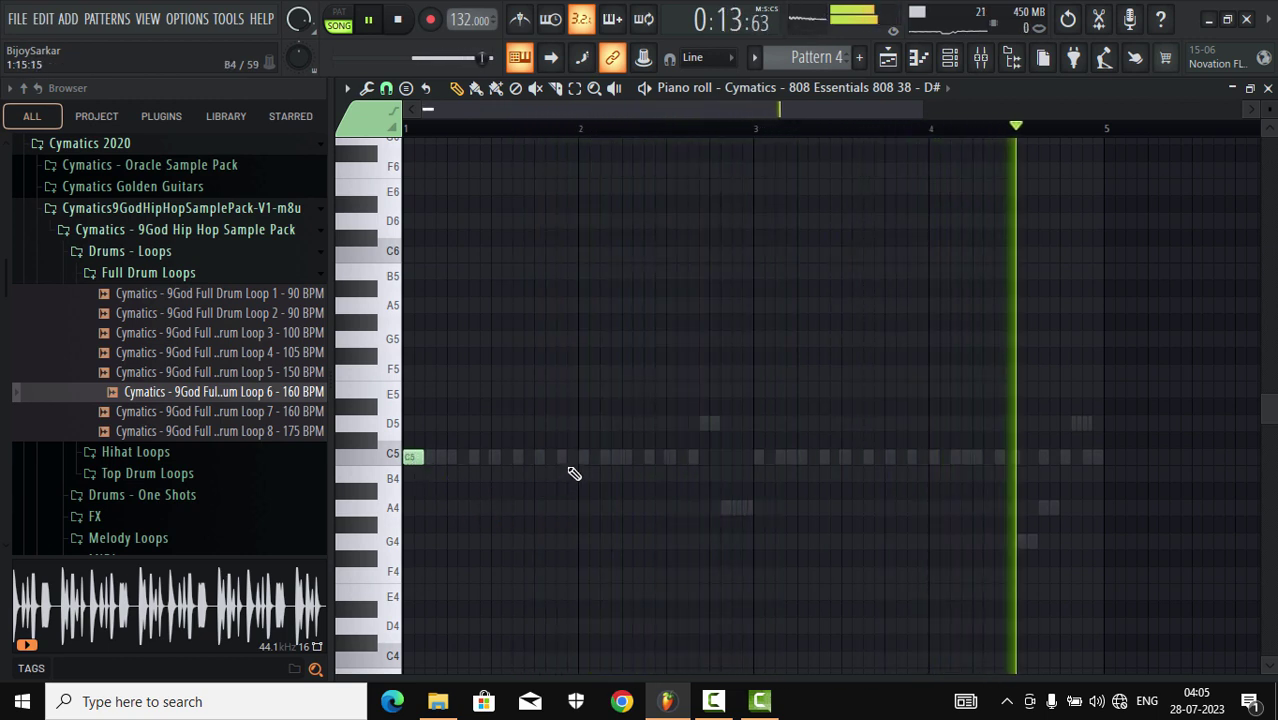
pyautogui.click(586, 457)
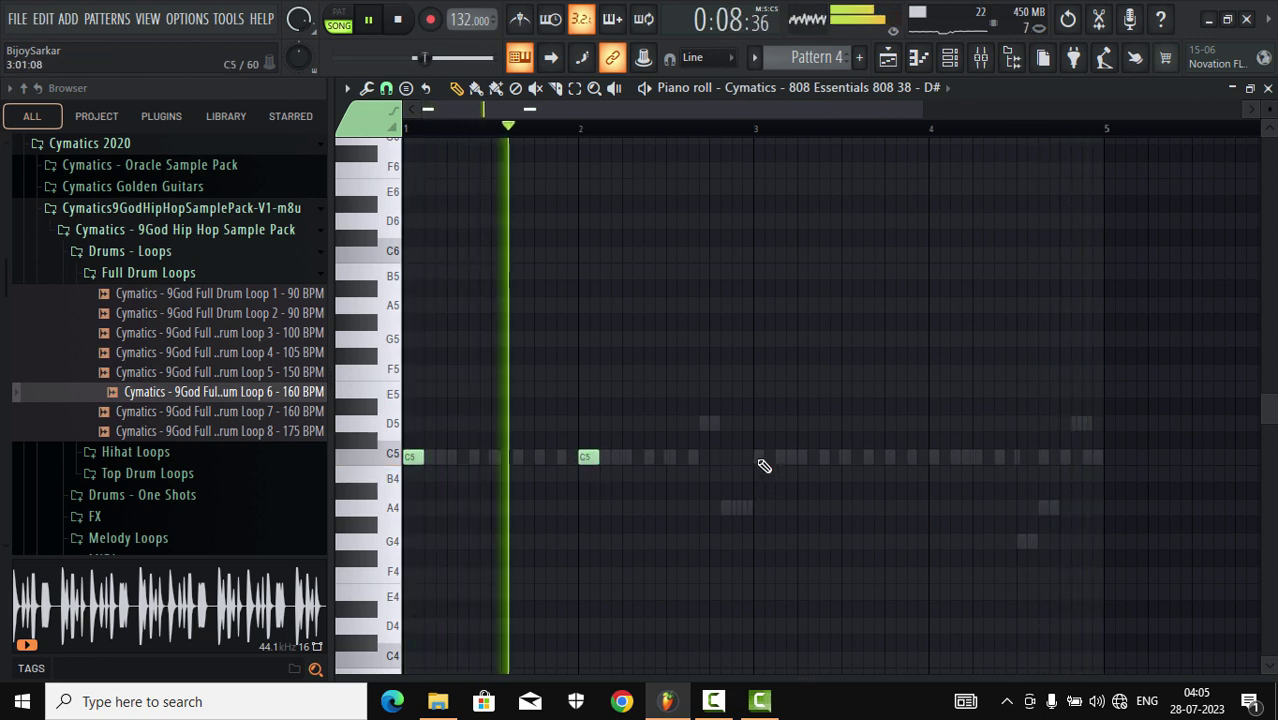
pyautogui.click(763, 460)
pyautogui.click(938, 460)
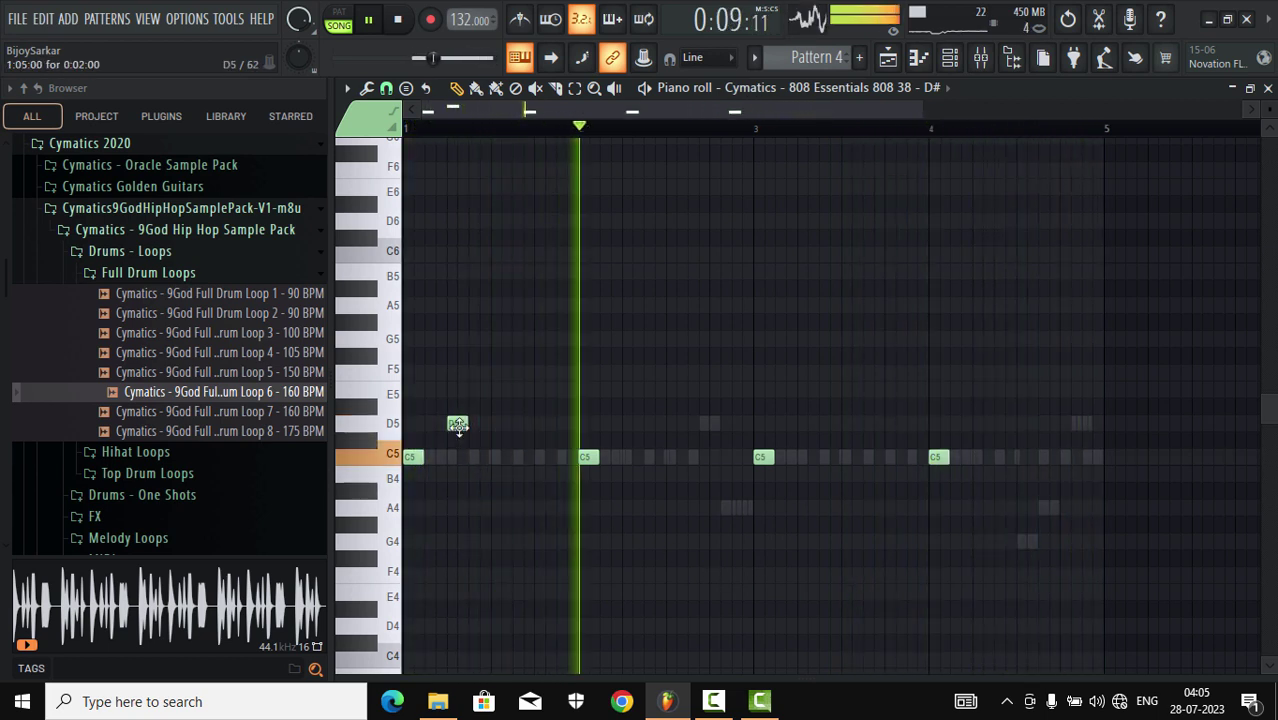
pyautogui.rightClick(457, 424)
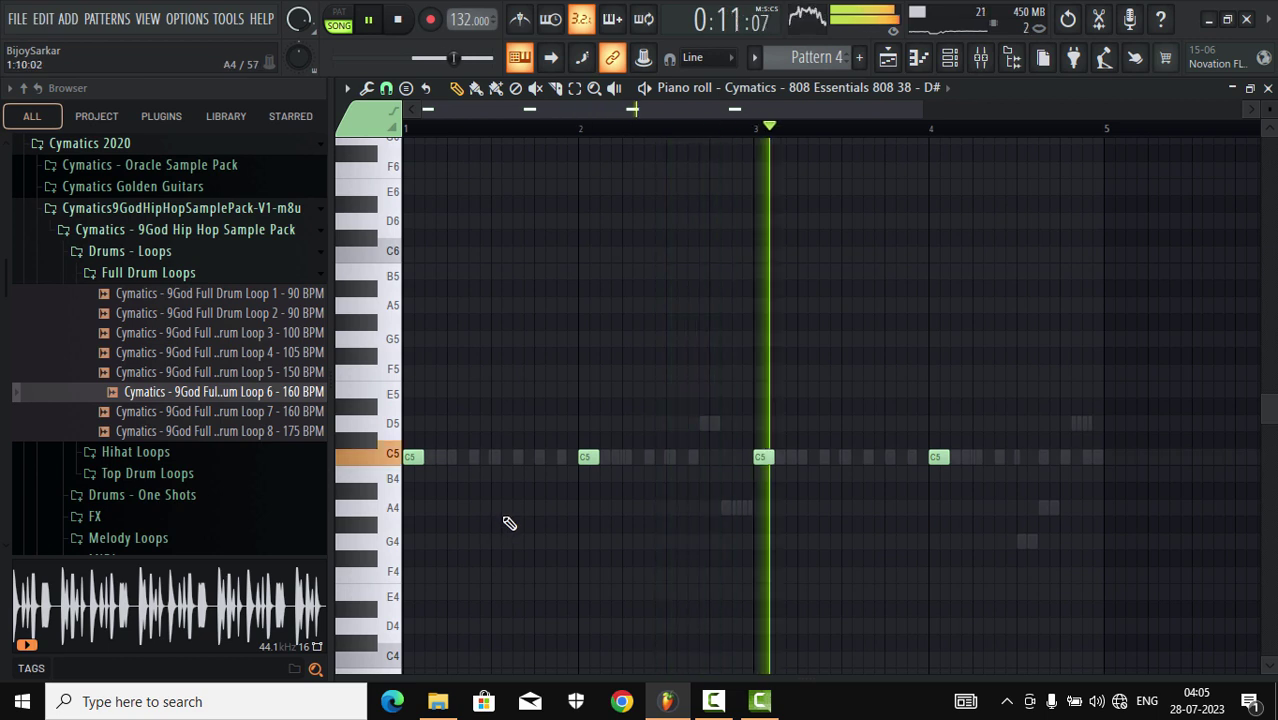
# - Play the selected bars 5 to 8 of the playlist, restart playback and open the channel rack
pyautogui.click(374, 20)
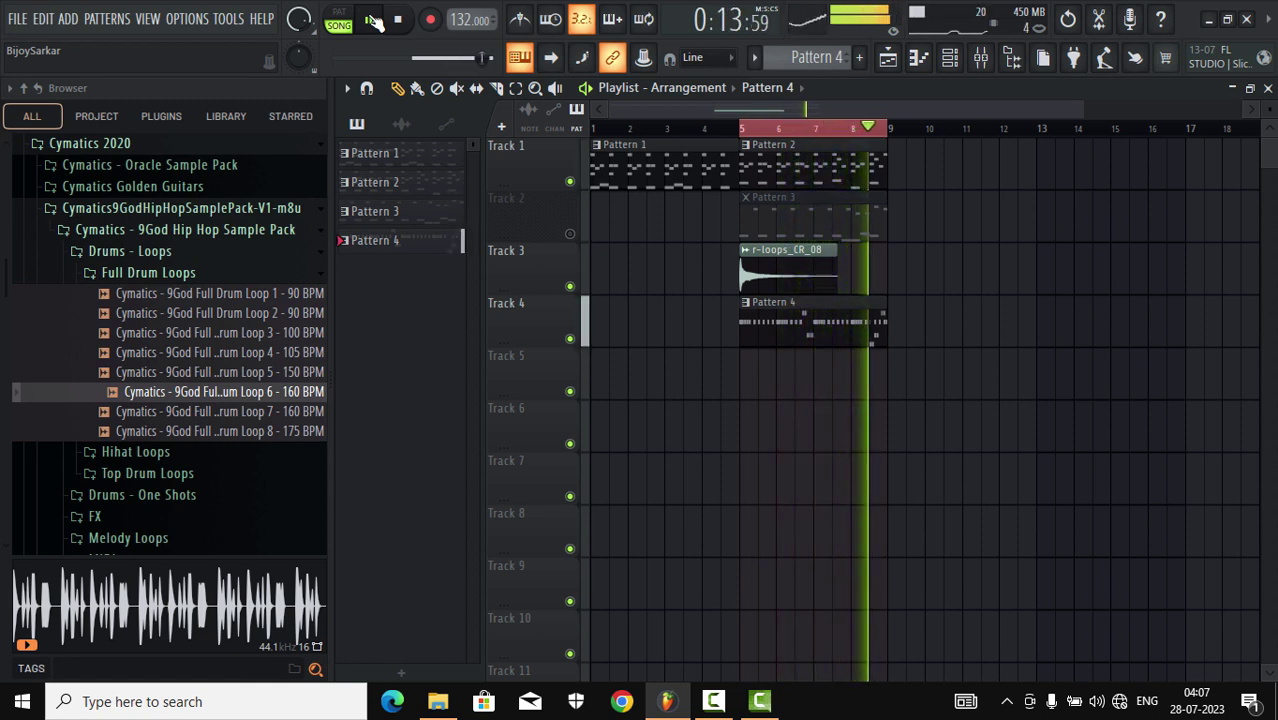
pyautogui.click(371, 20)
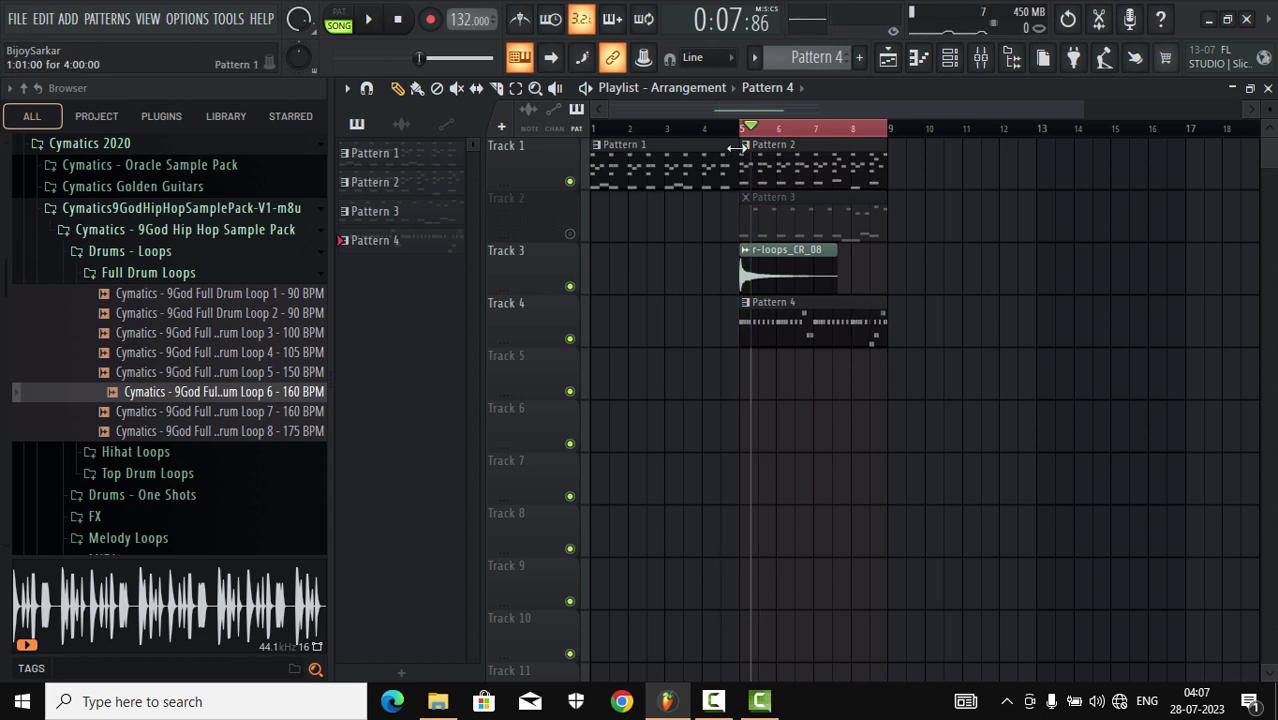
pyautogui.click(366, 22)
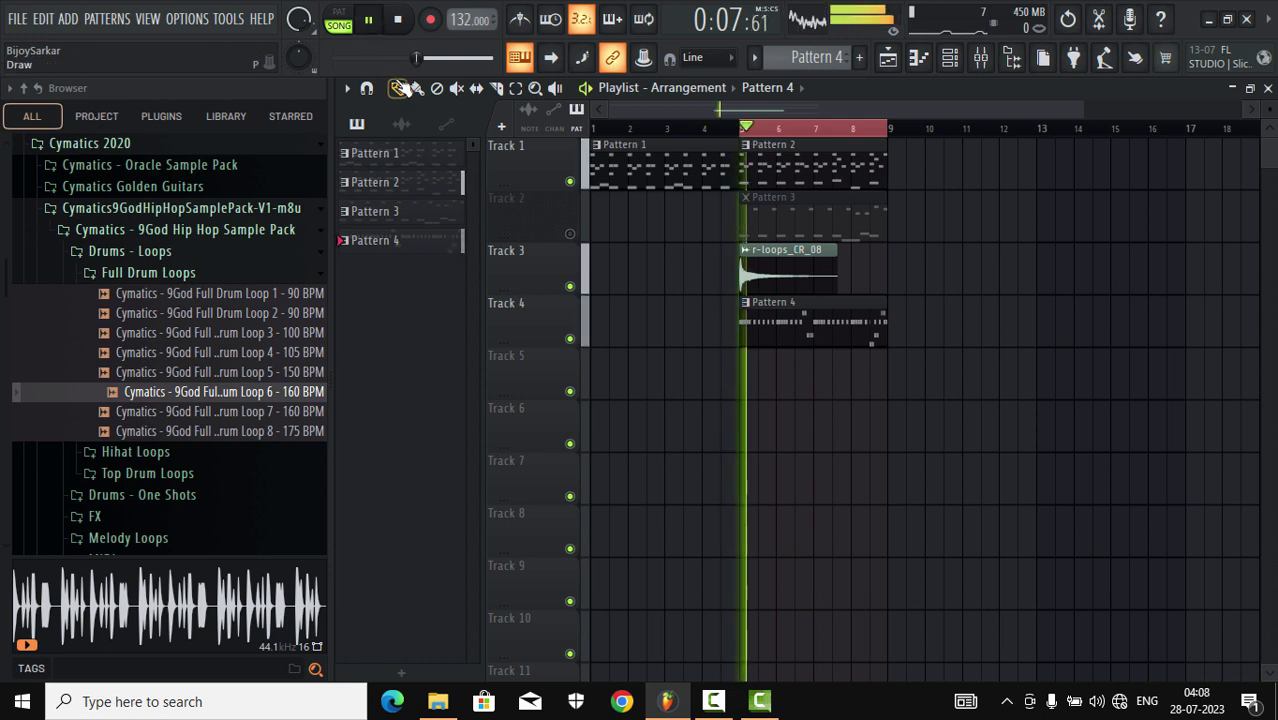
pyautogui.click(951, 60)
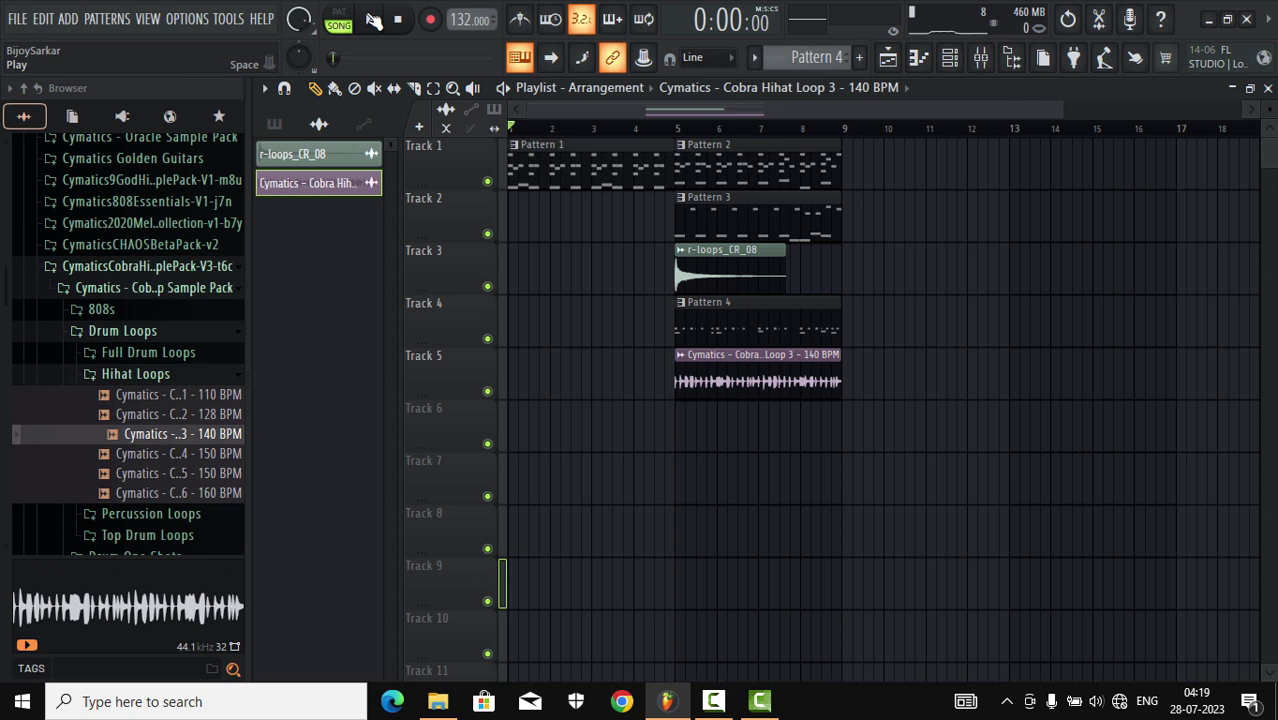
# - Play the arrangement with the Cobra Hihat Loop 3 clip on Track 5, stop playback and close the channel rack
pyautogui.click(370, 20)
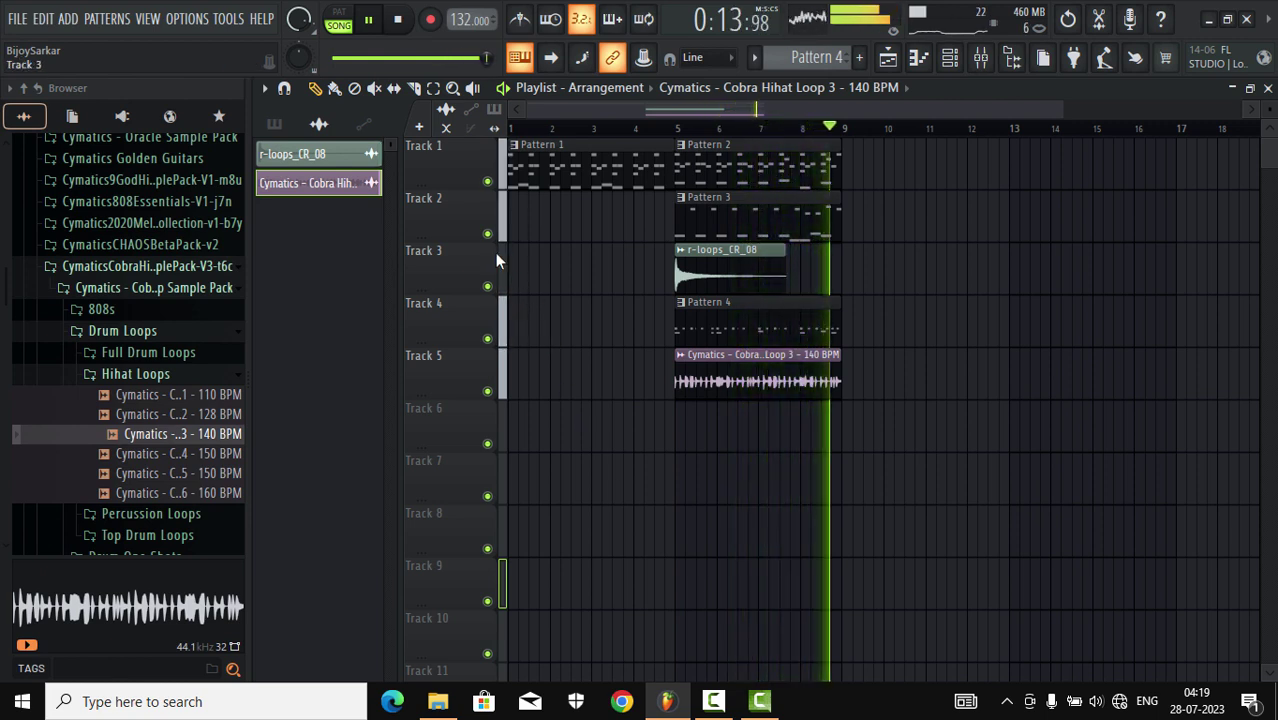
pyautogui.click(370, 20)
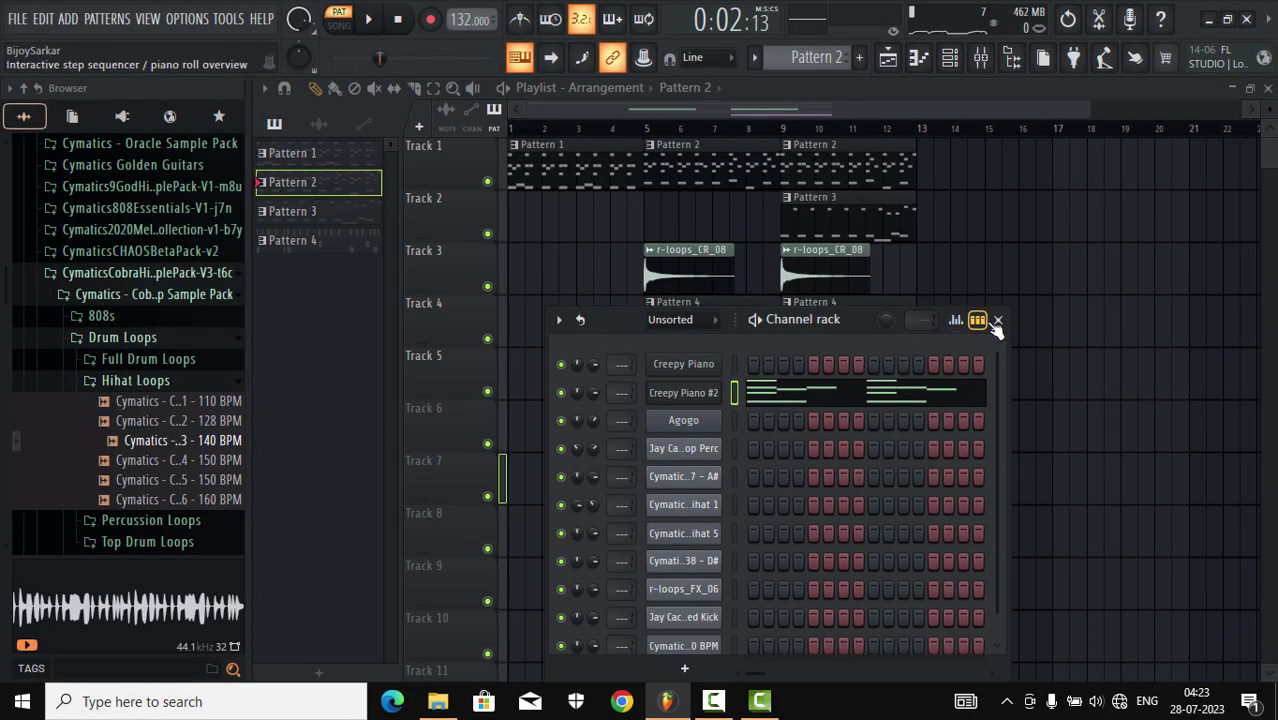
pyautogui.click(997, 321)
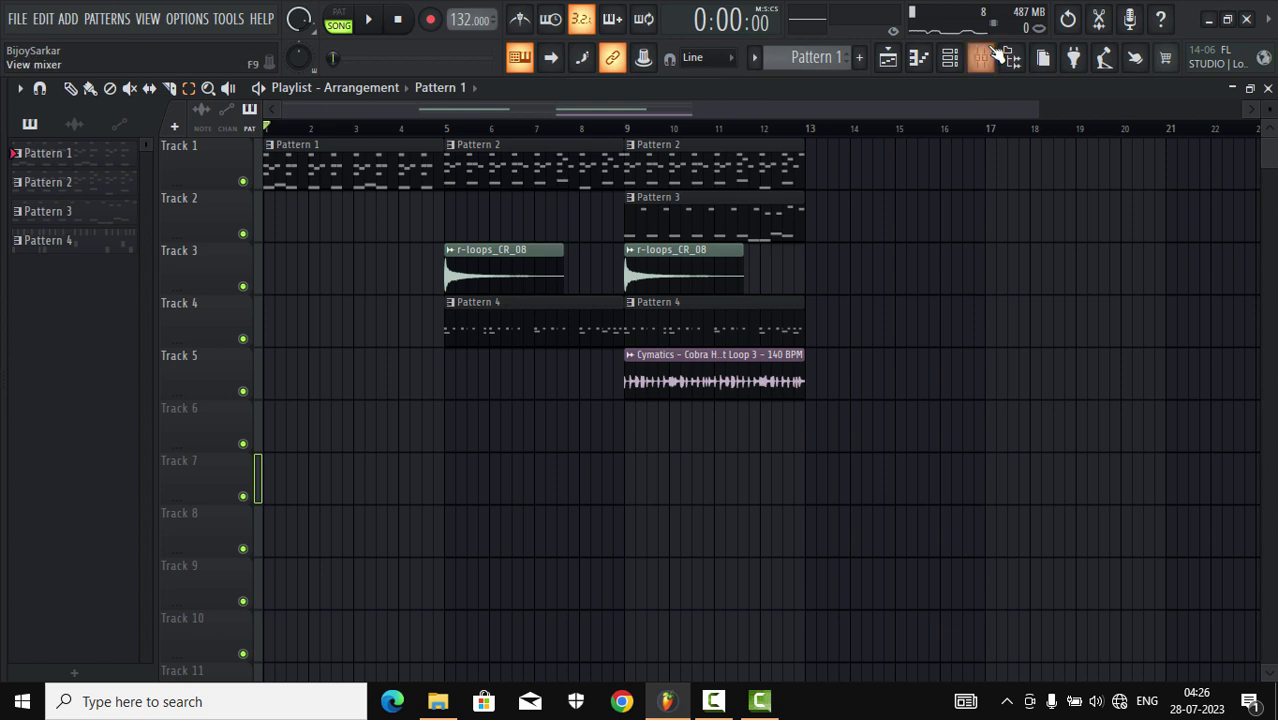
# - Play the full arrangement from bar 1 to the end of bar 12, checking the mixer levels, closing the mixer and pausing playback
pyautogui.press('F9')
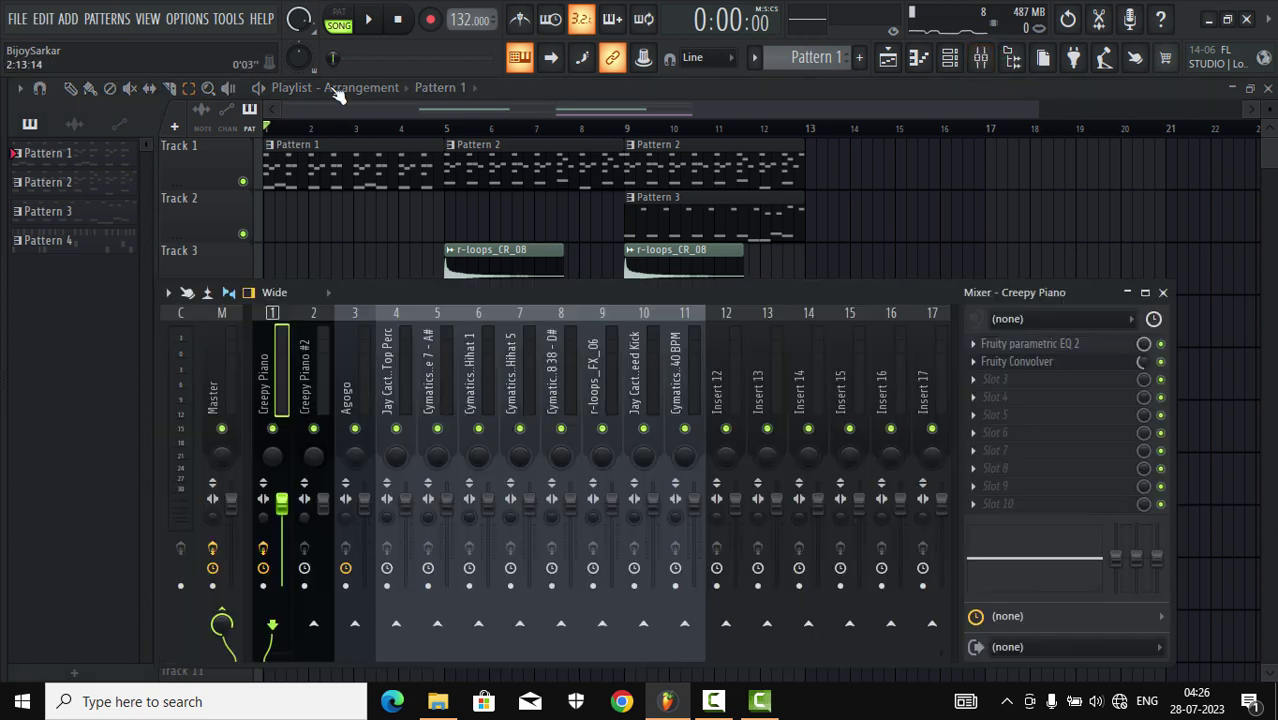
pyautogui.click(375, 29)
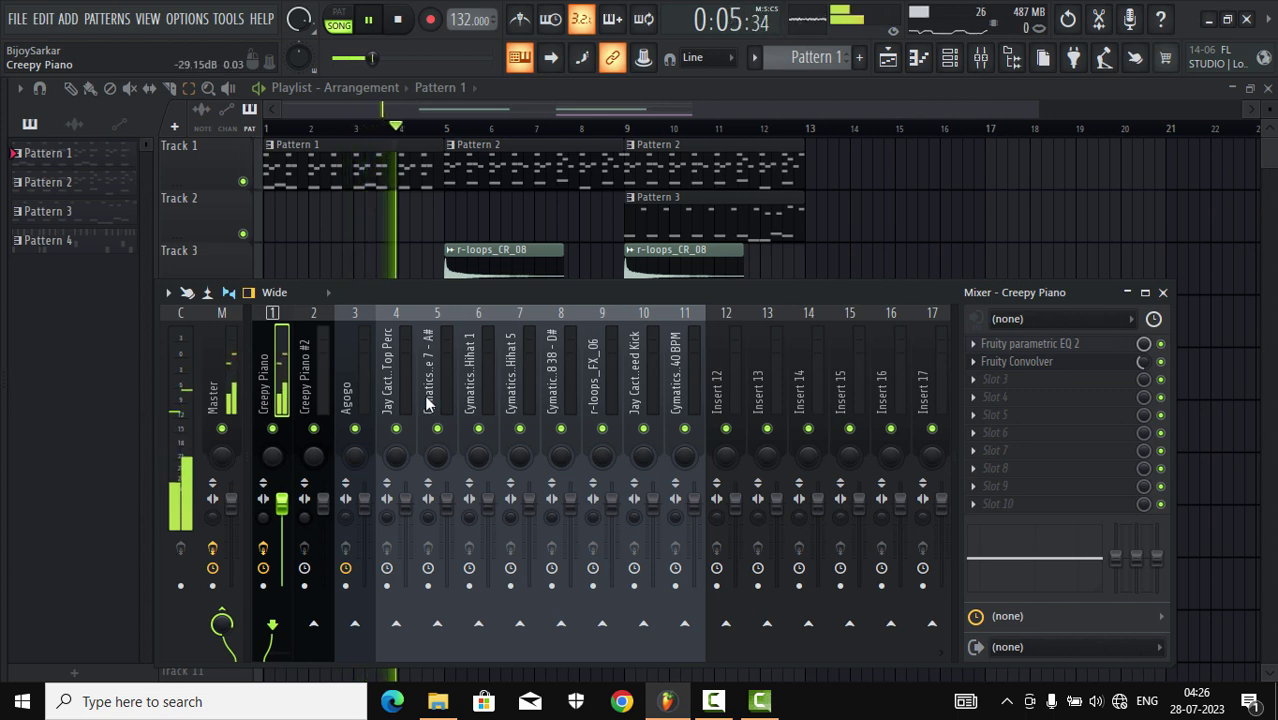
pyautogui.click(1127, 292)
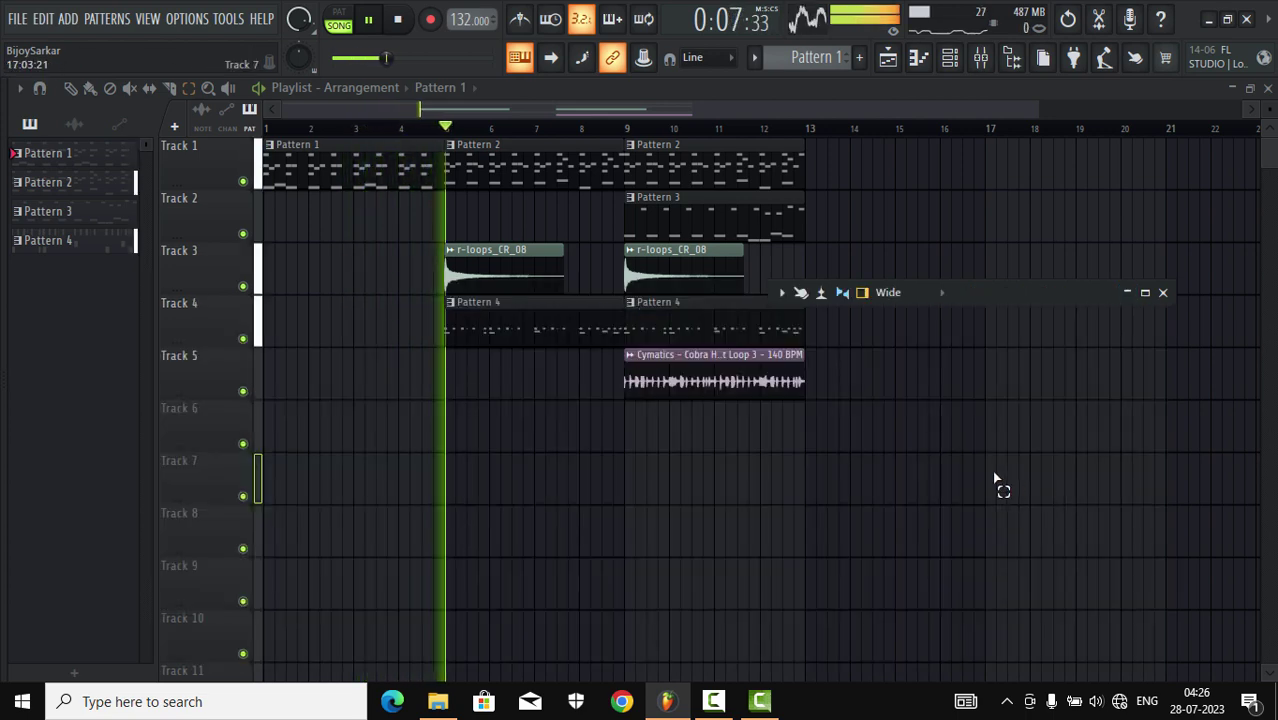
pyautogui.click(1127, 292)
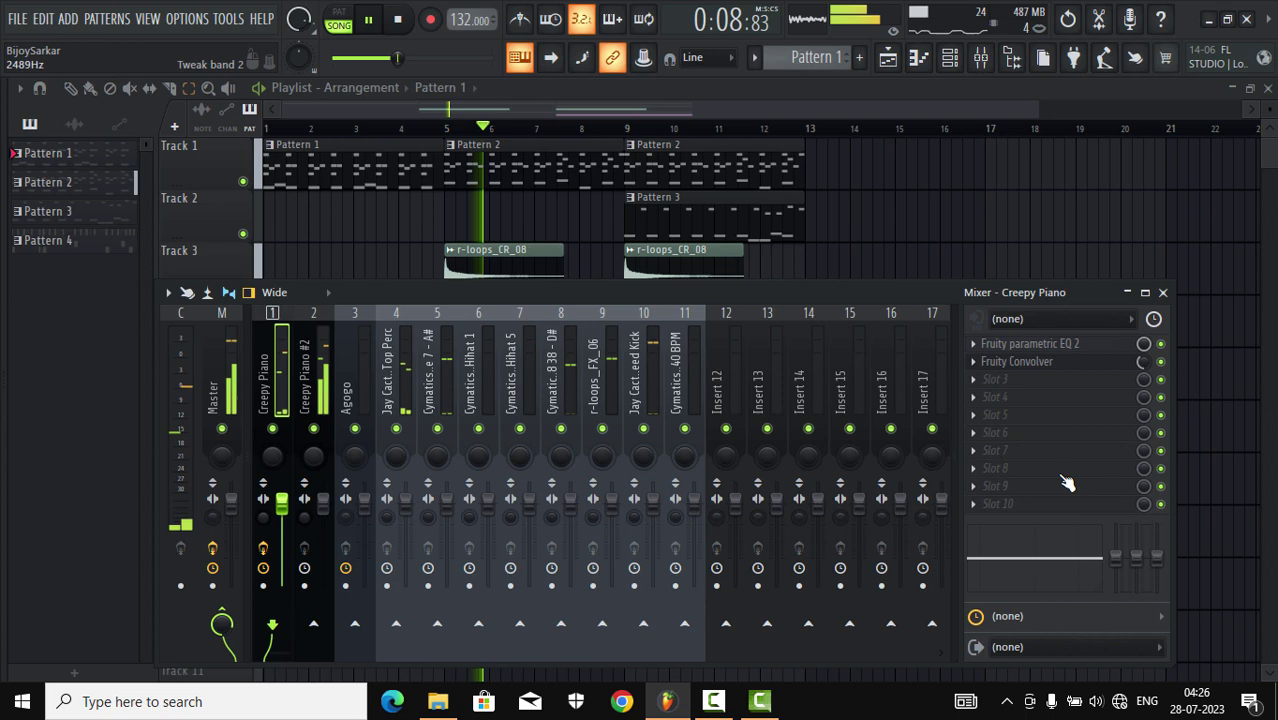
pyautogui.click(1127, 292)
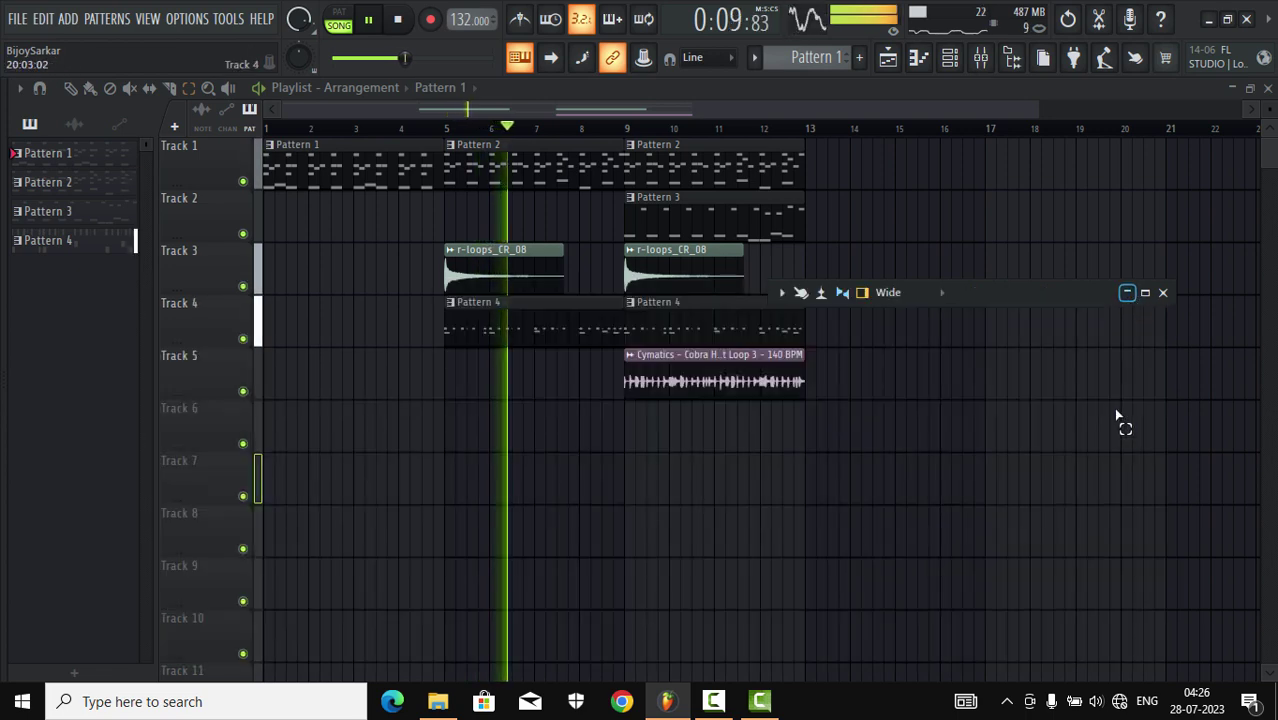
pyautogui.click(1162, 292)
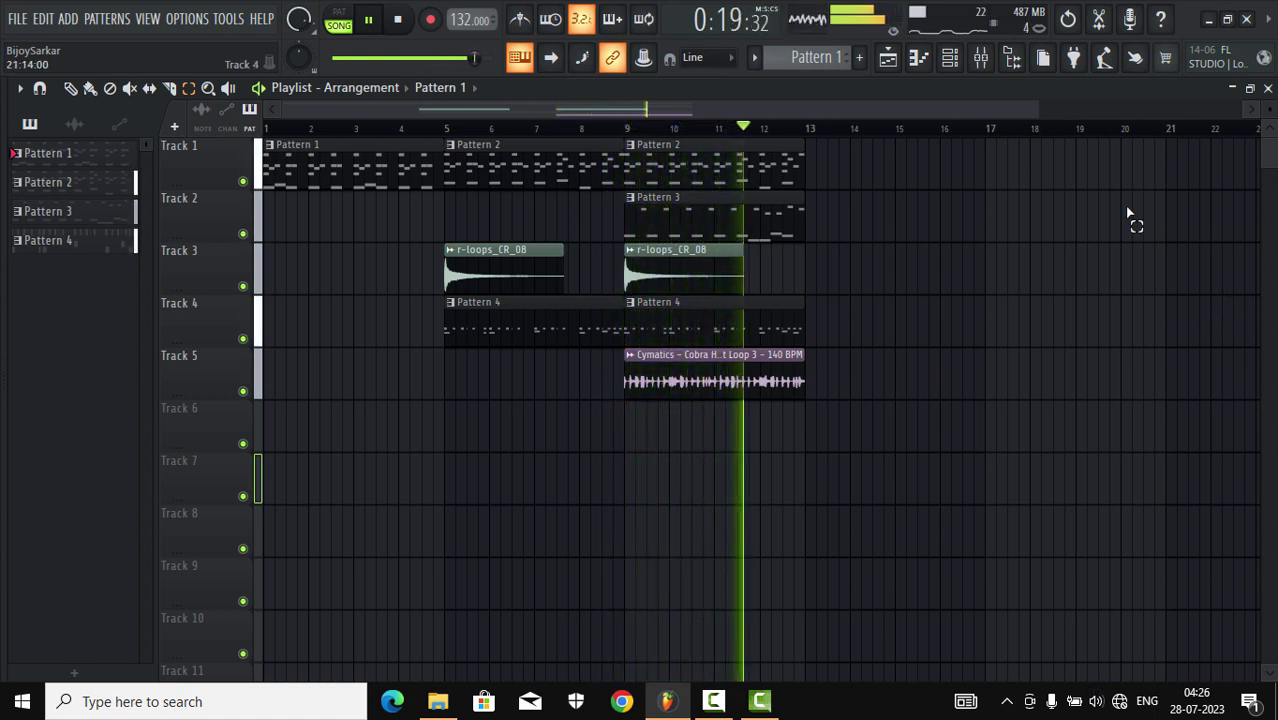
pyautogui.click(373, 19)
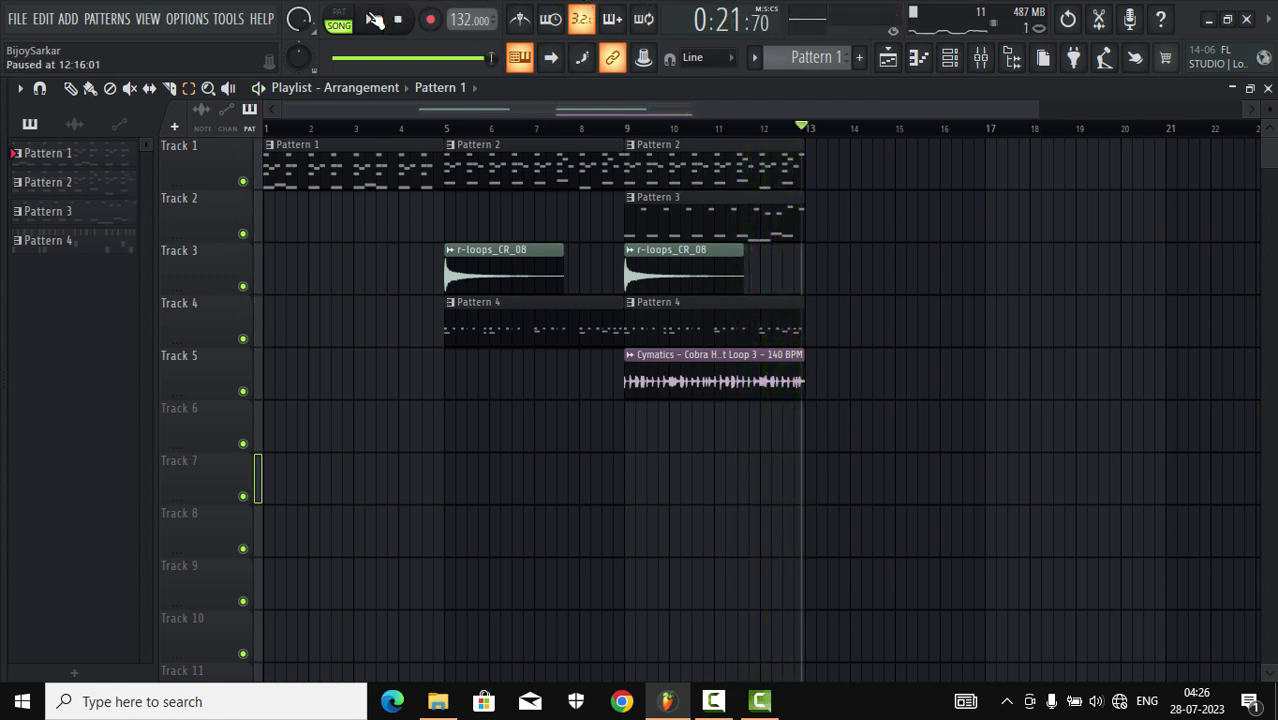